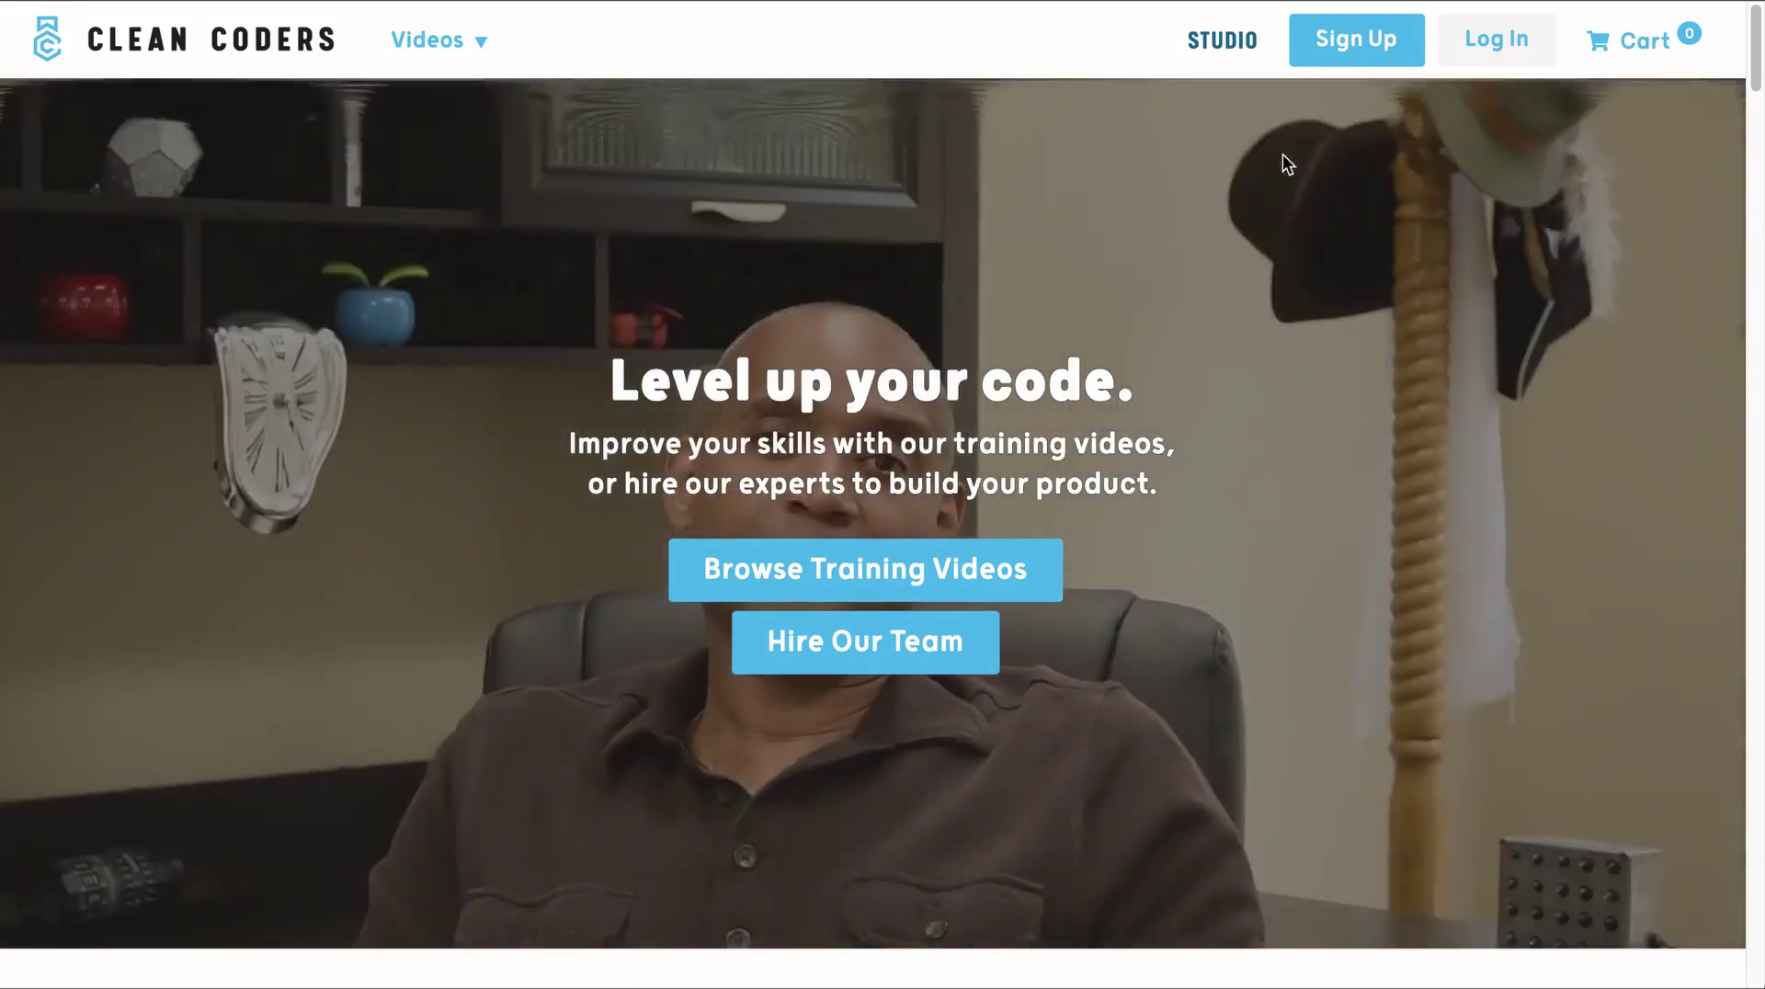
- Open the Clean Coders sign-up form and choose the Business account type
click(1347, 53)
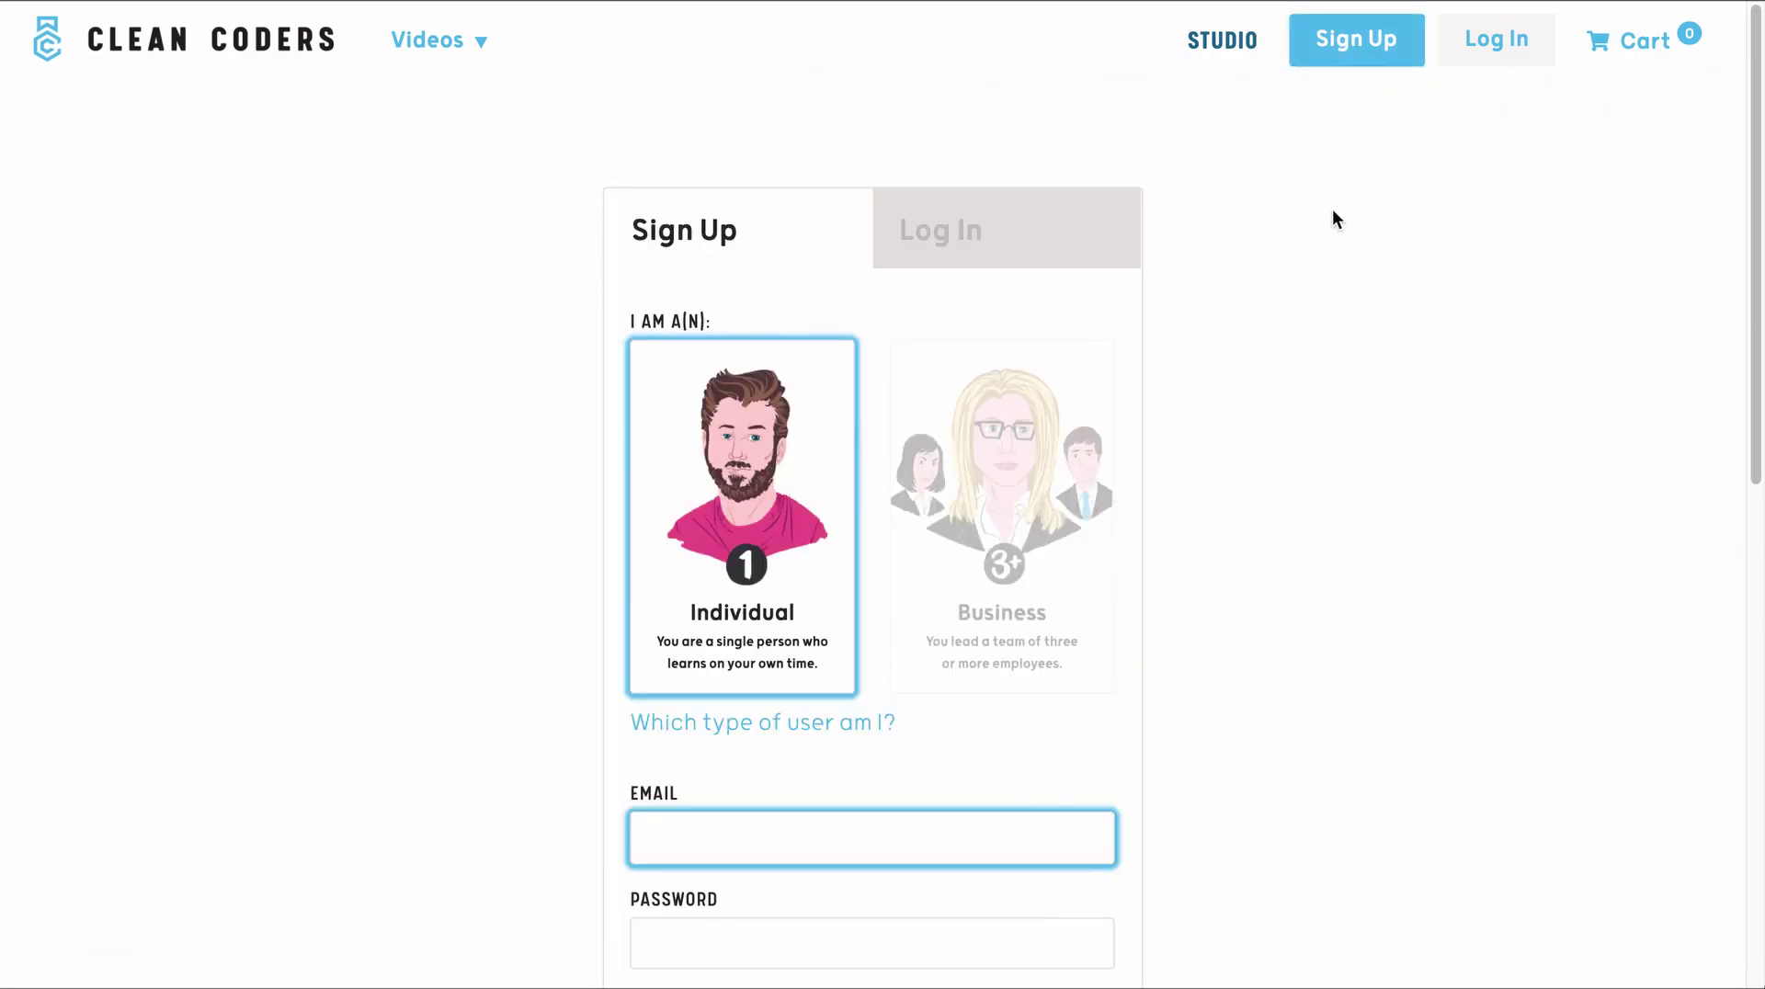
scroll(1336, 219, down, 1)
scroll(1332, 208, down, 1)
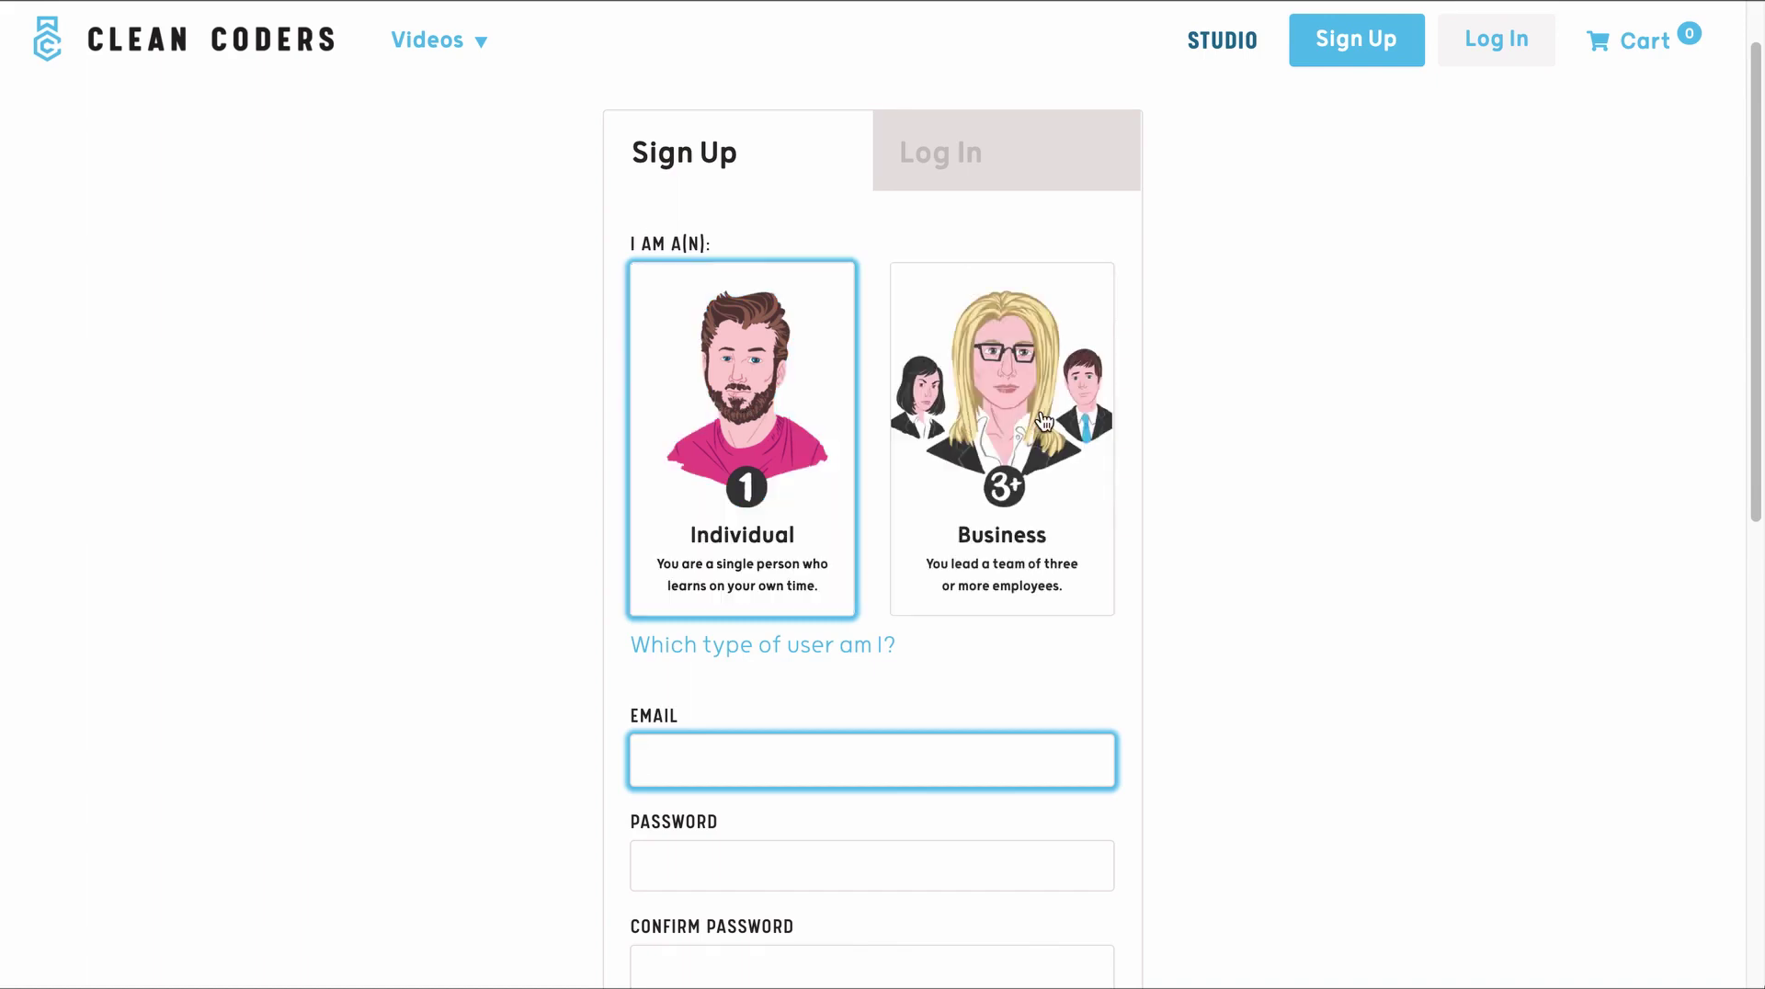
click(1079, 500)
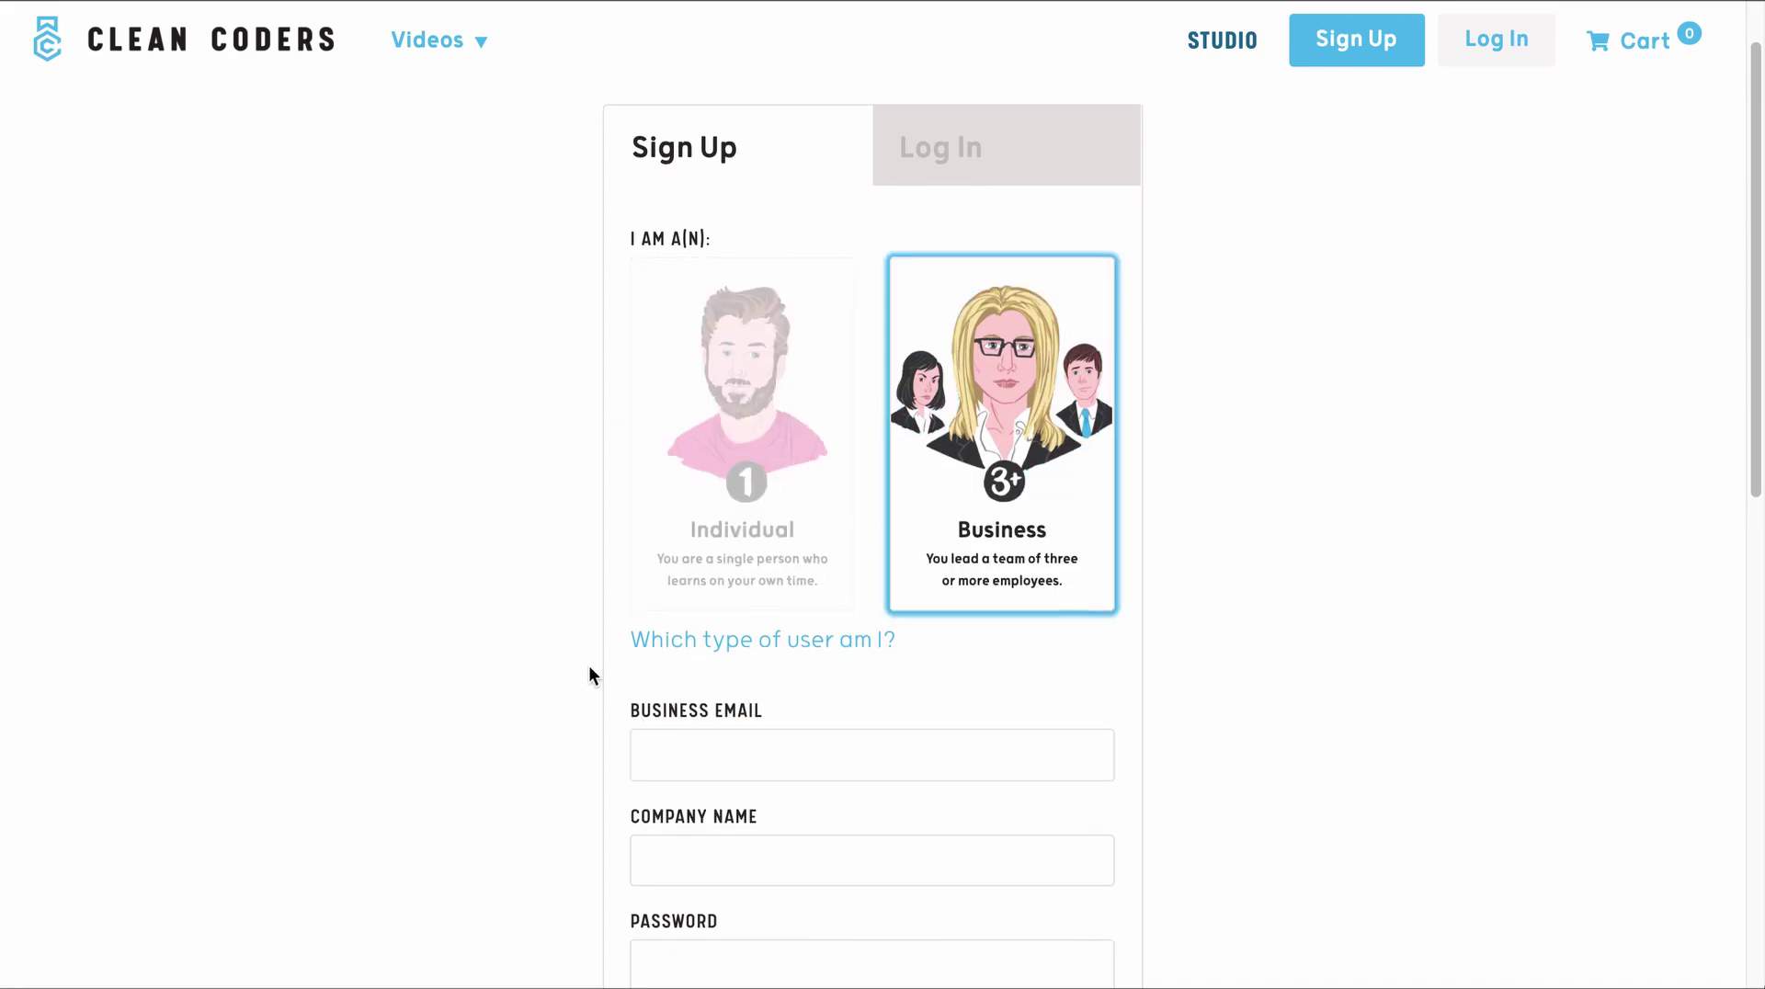
scroll(589, 665, down, 2)
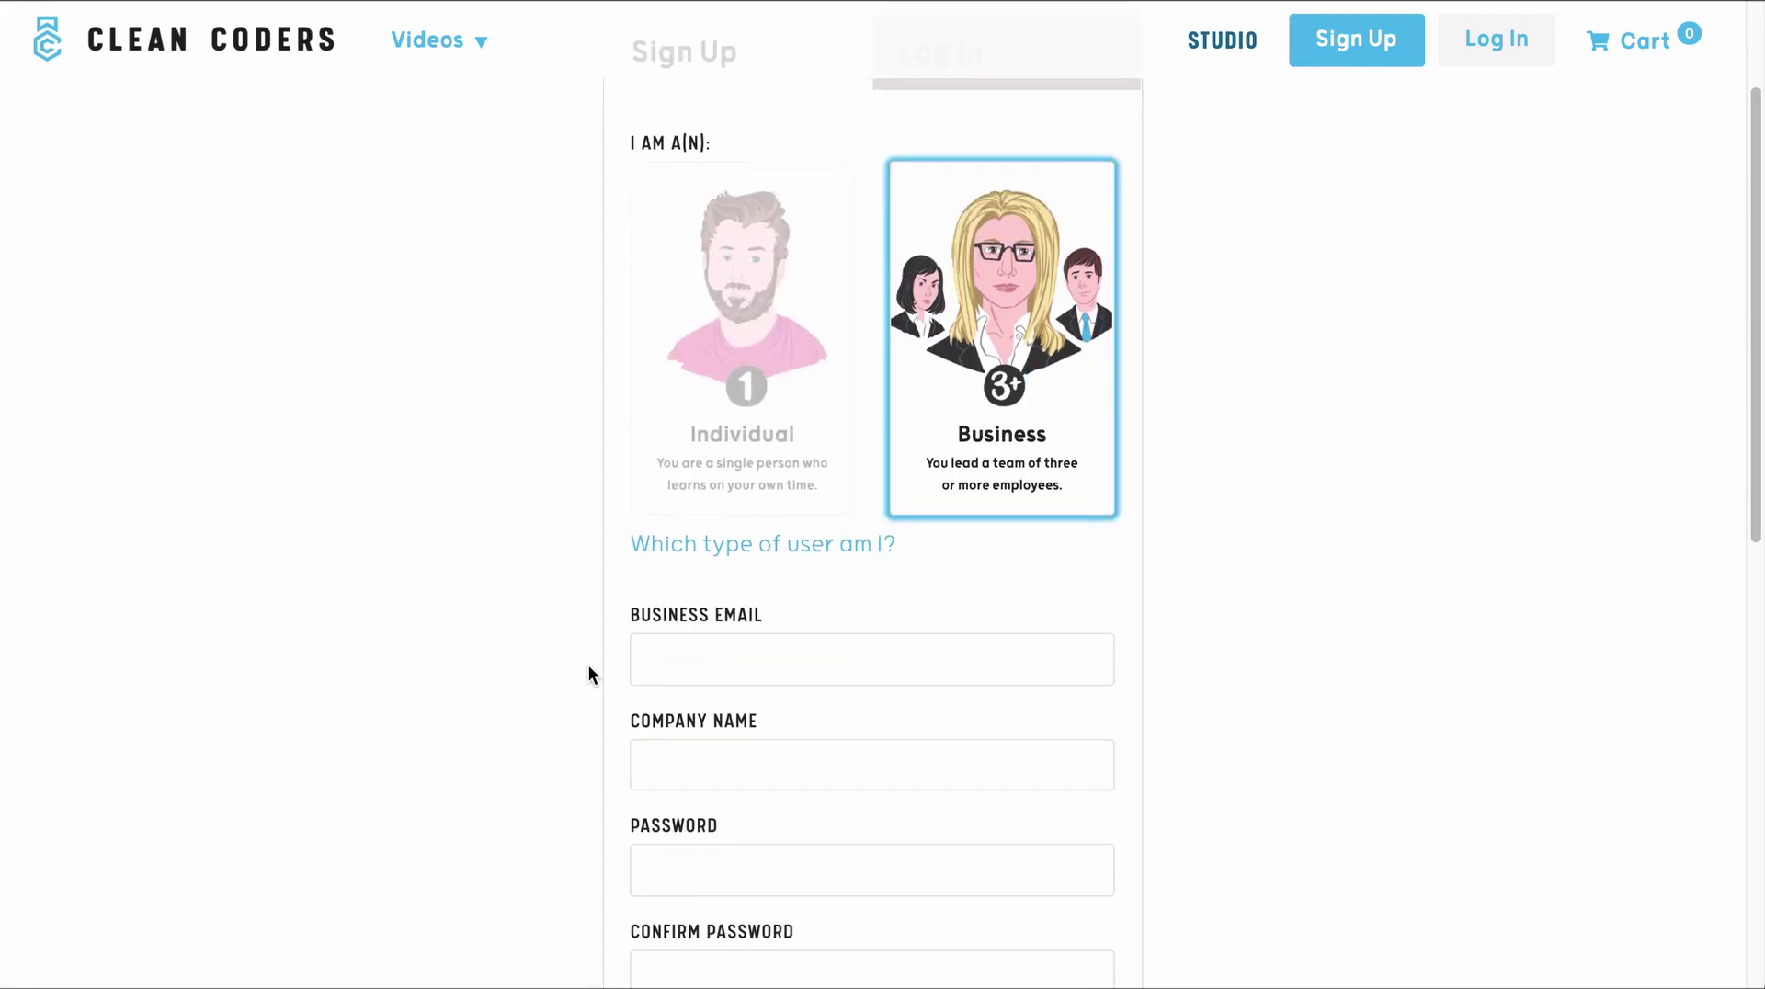
- Enter the business email, company name 'Clean Coders Tutorial', and the account password twice
click(739, 630)
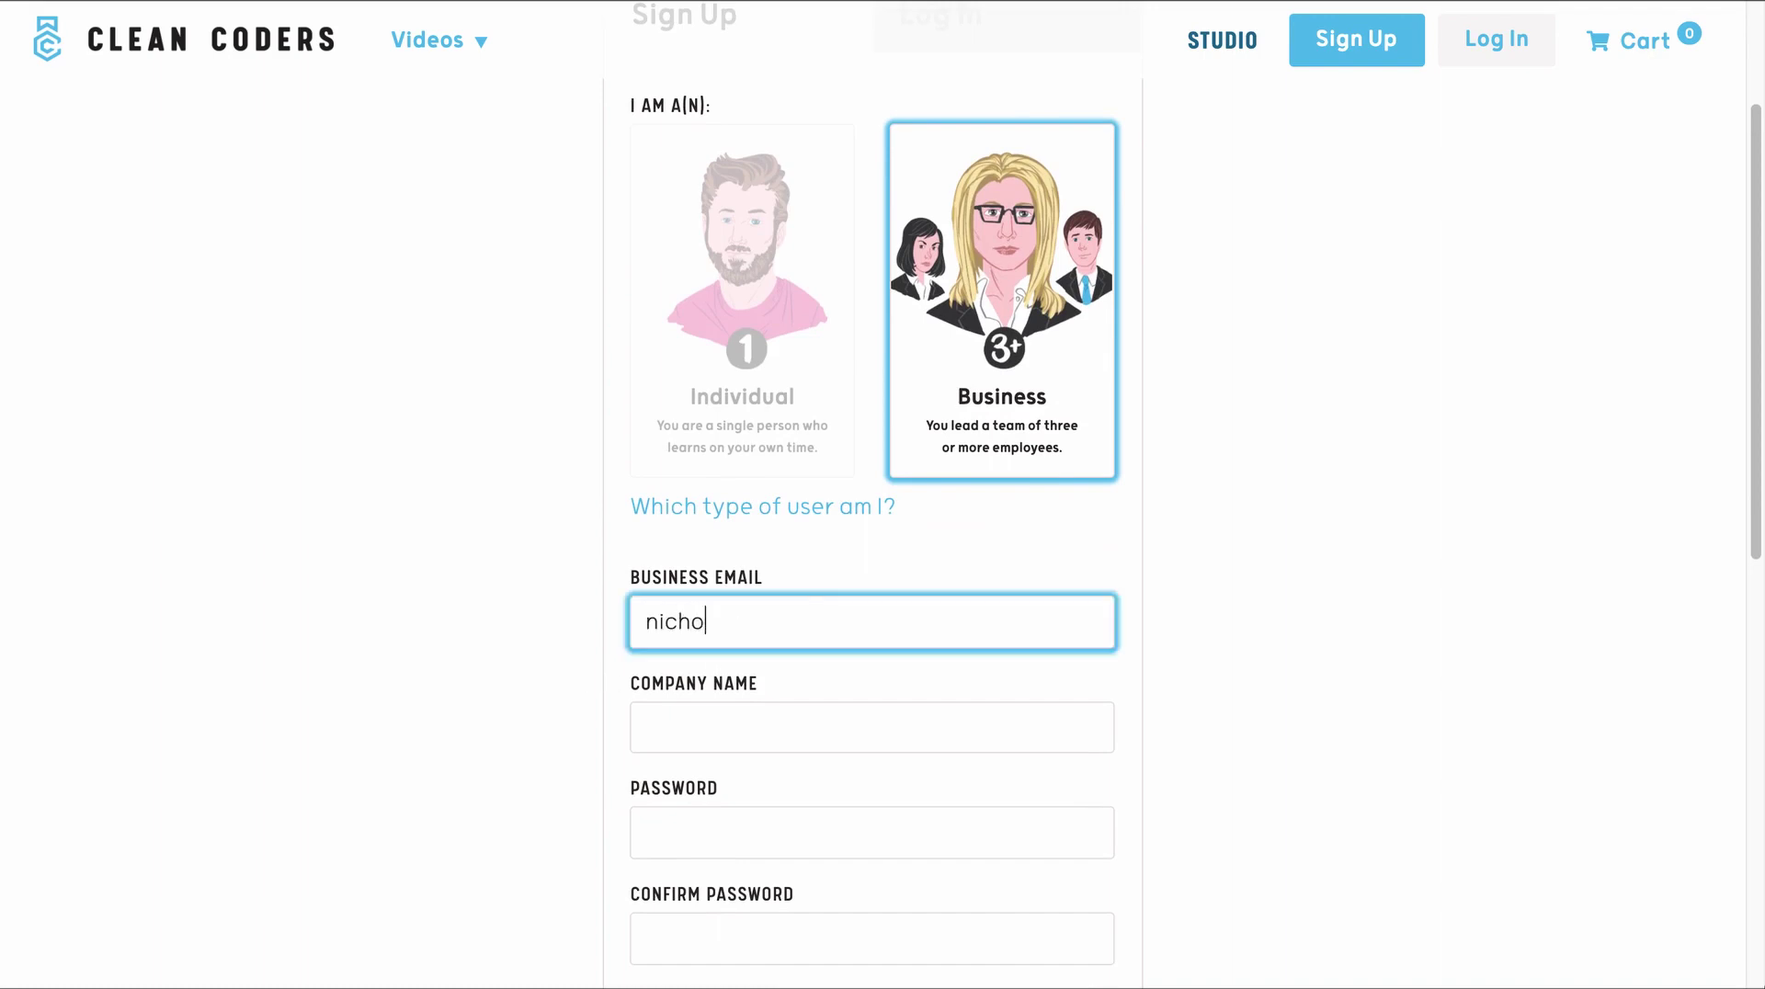
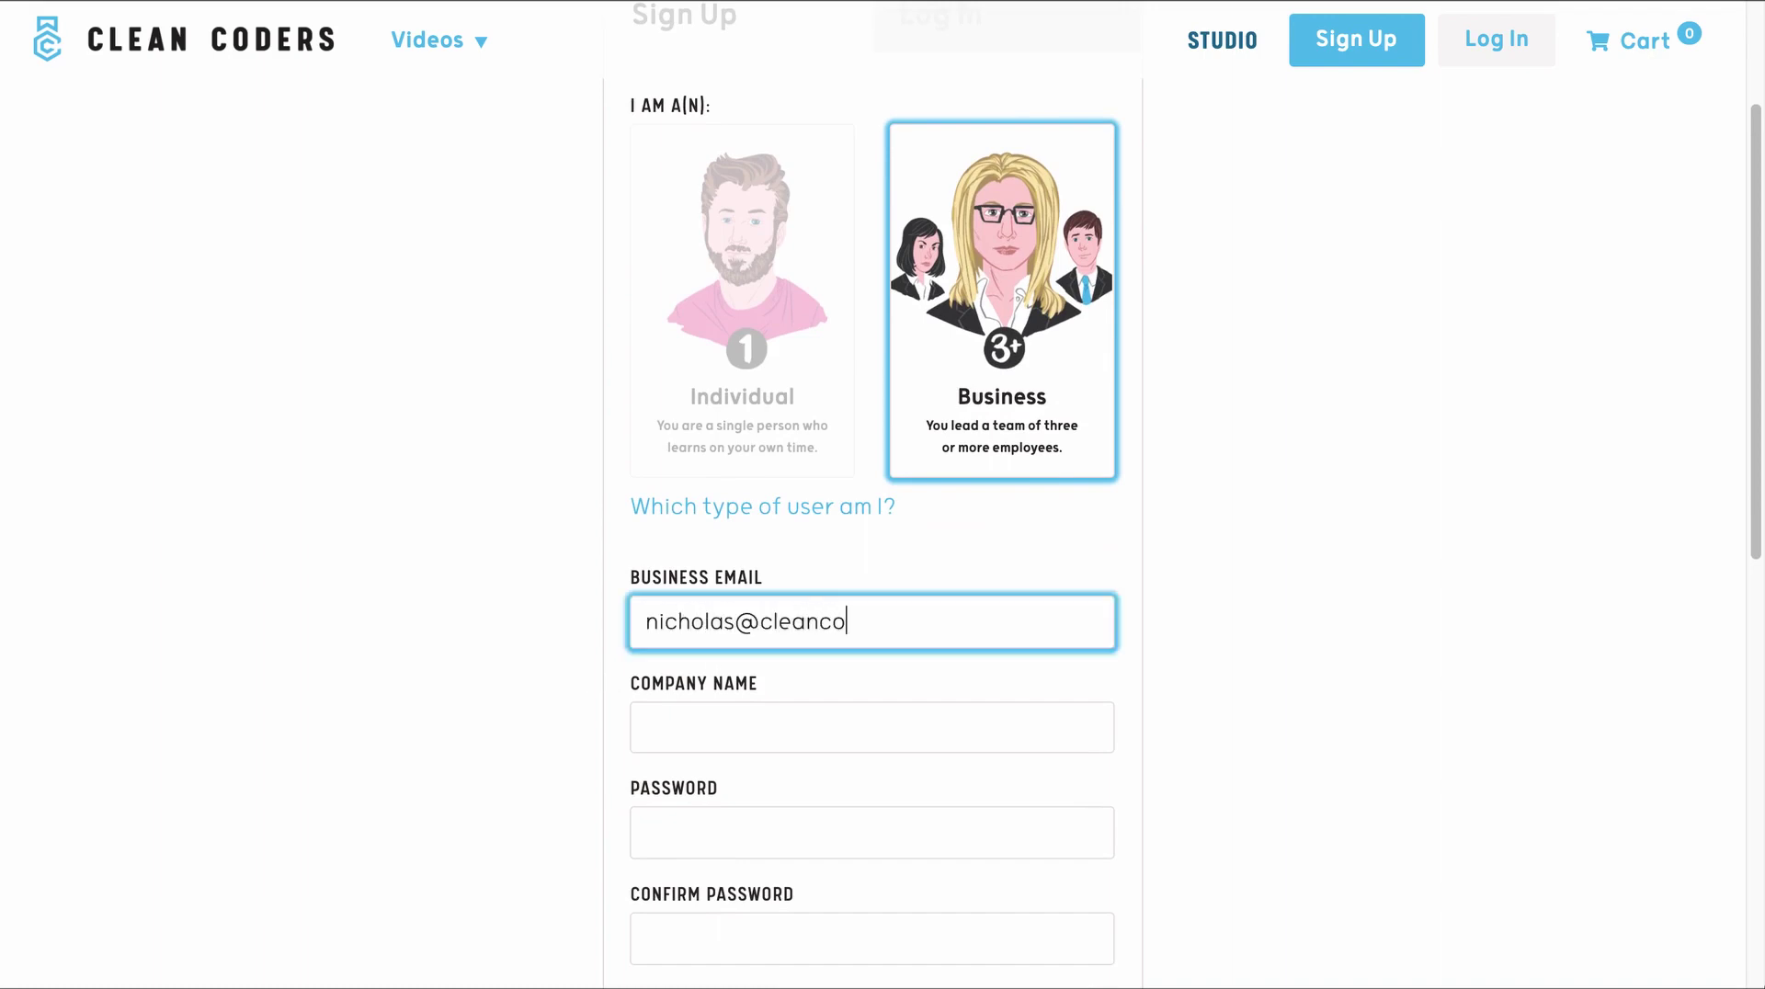
scroll(533, 605, down, 3)
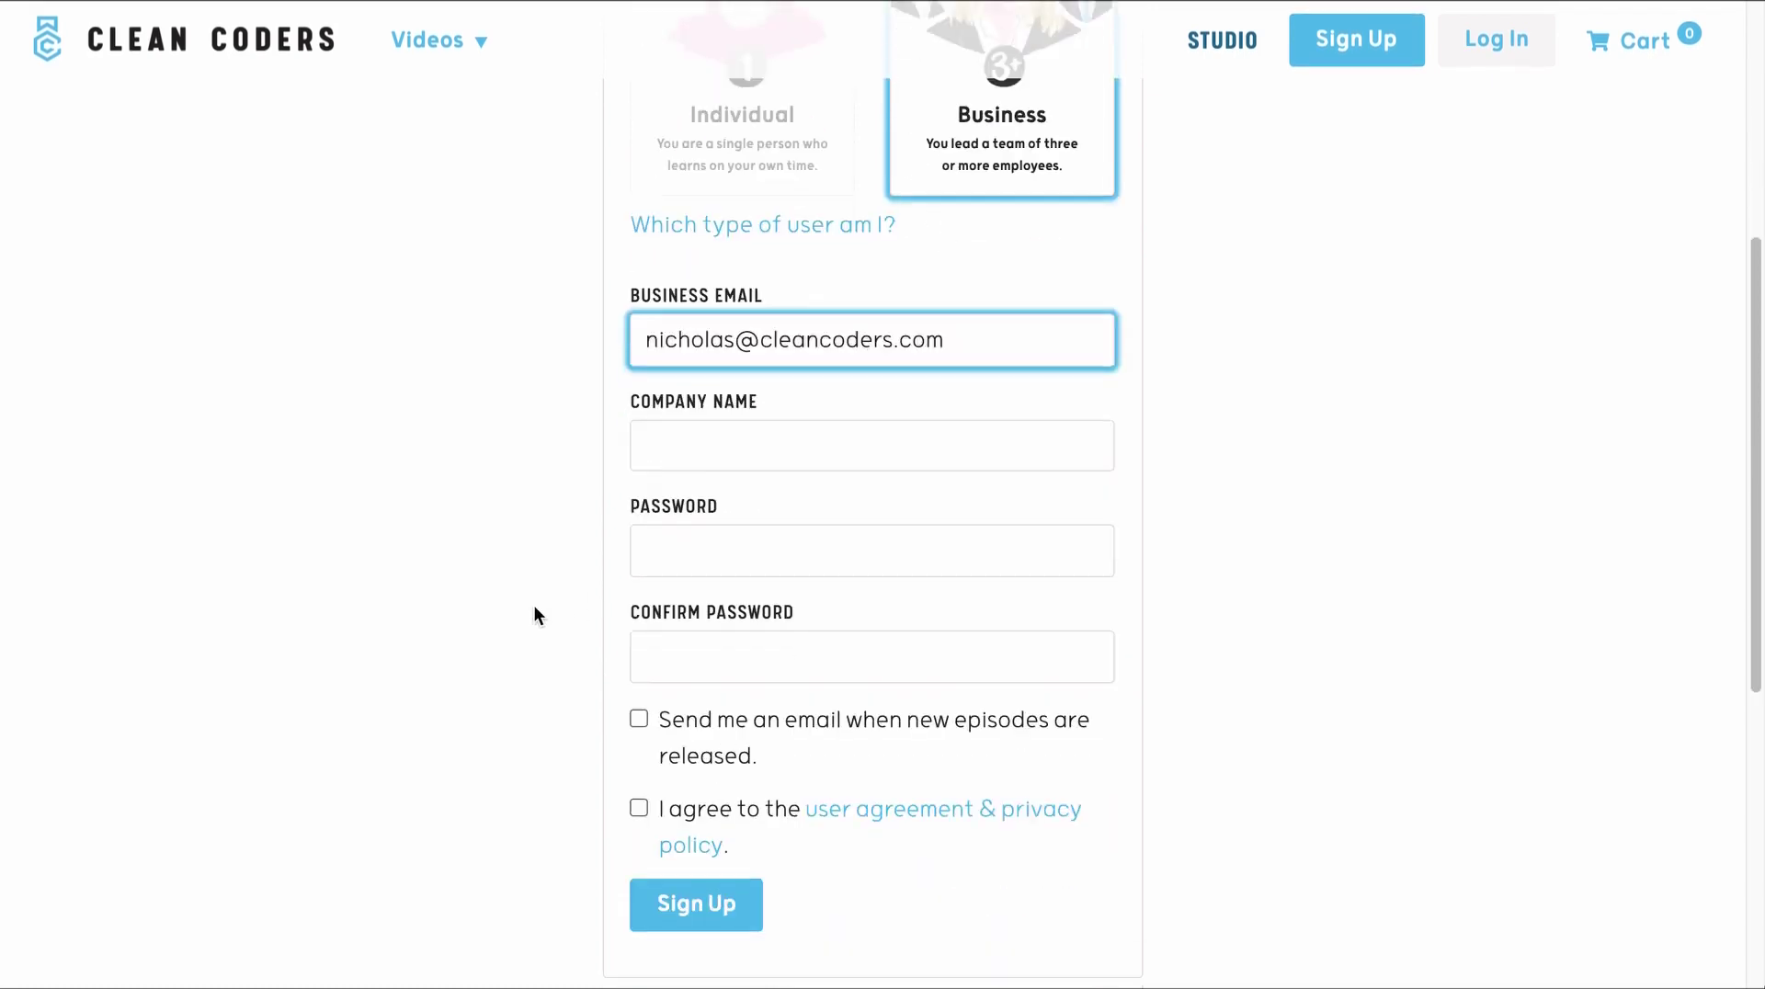
click(727, 449)
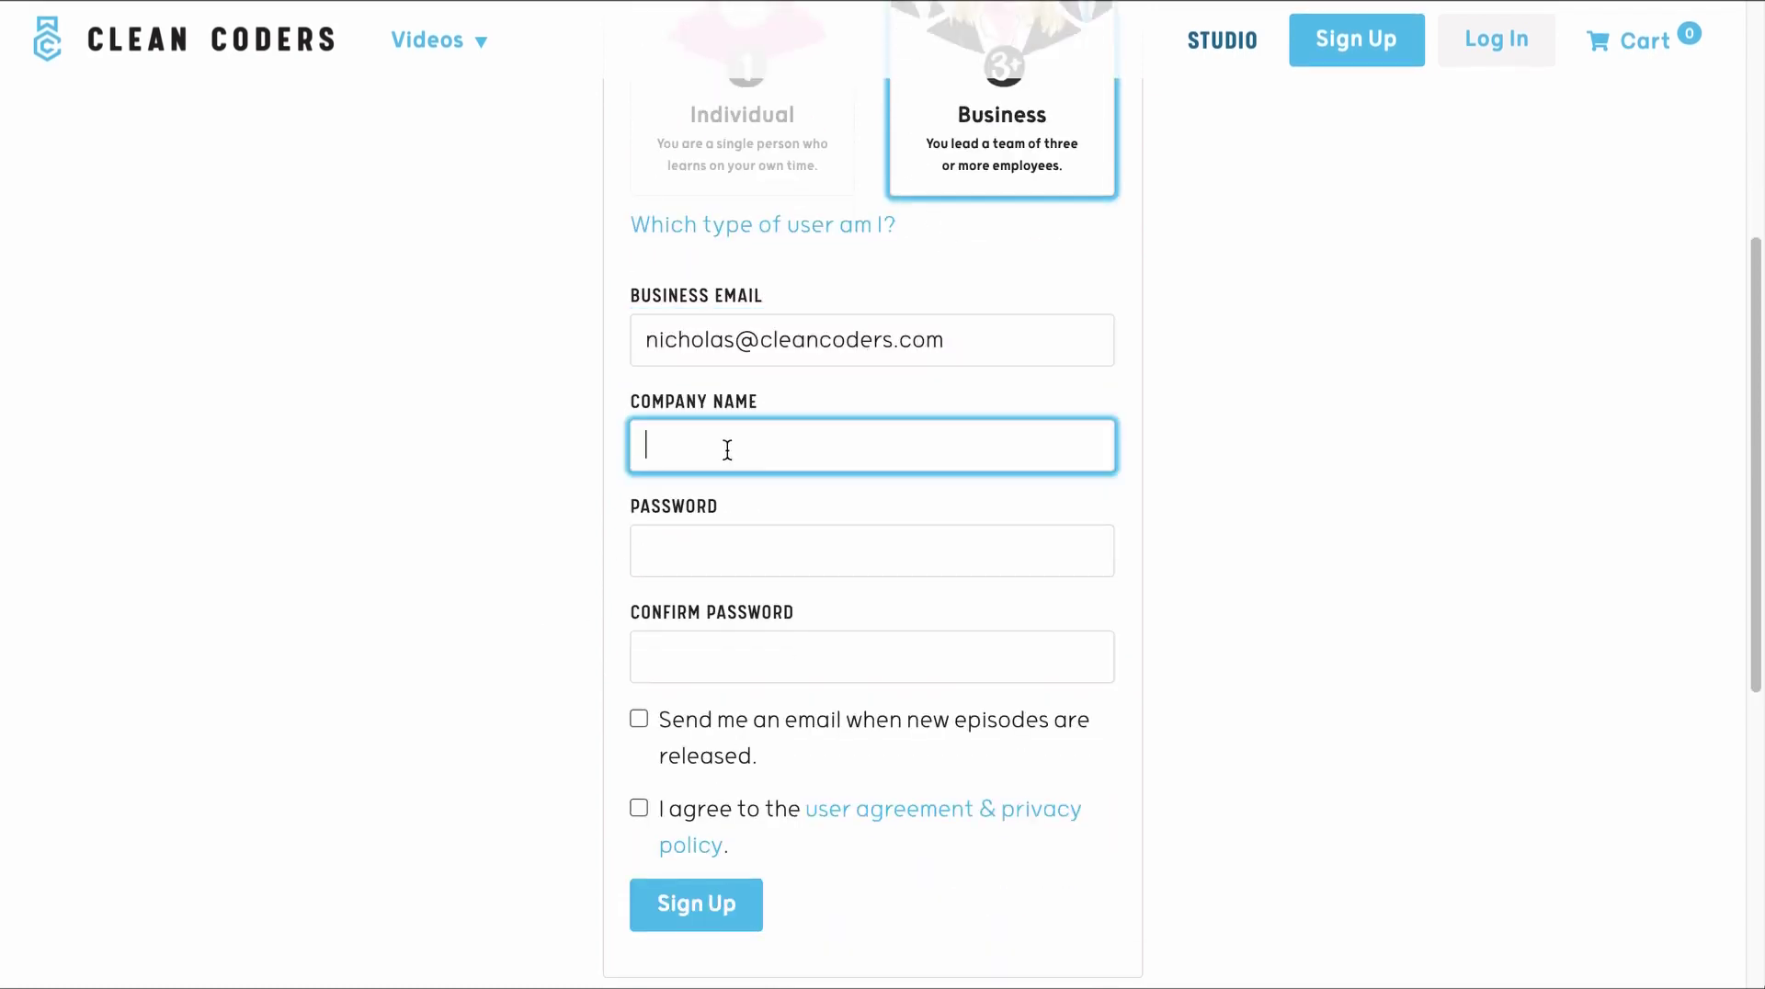
text(Clean Coders Tutorial)
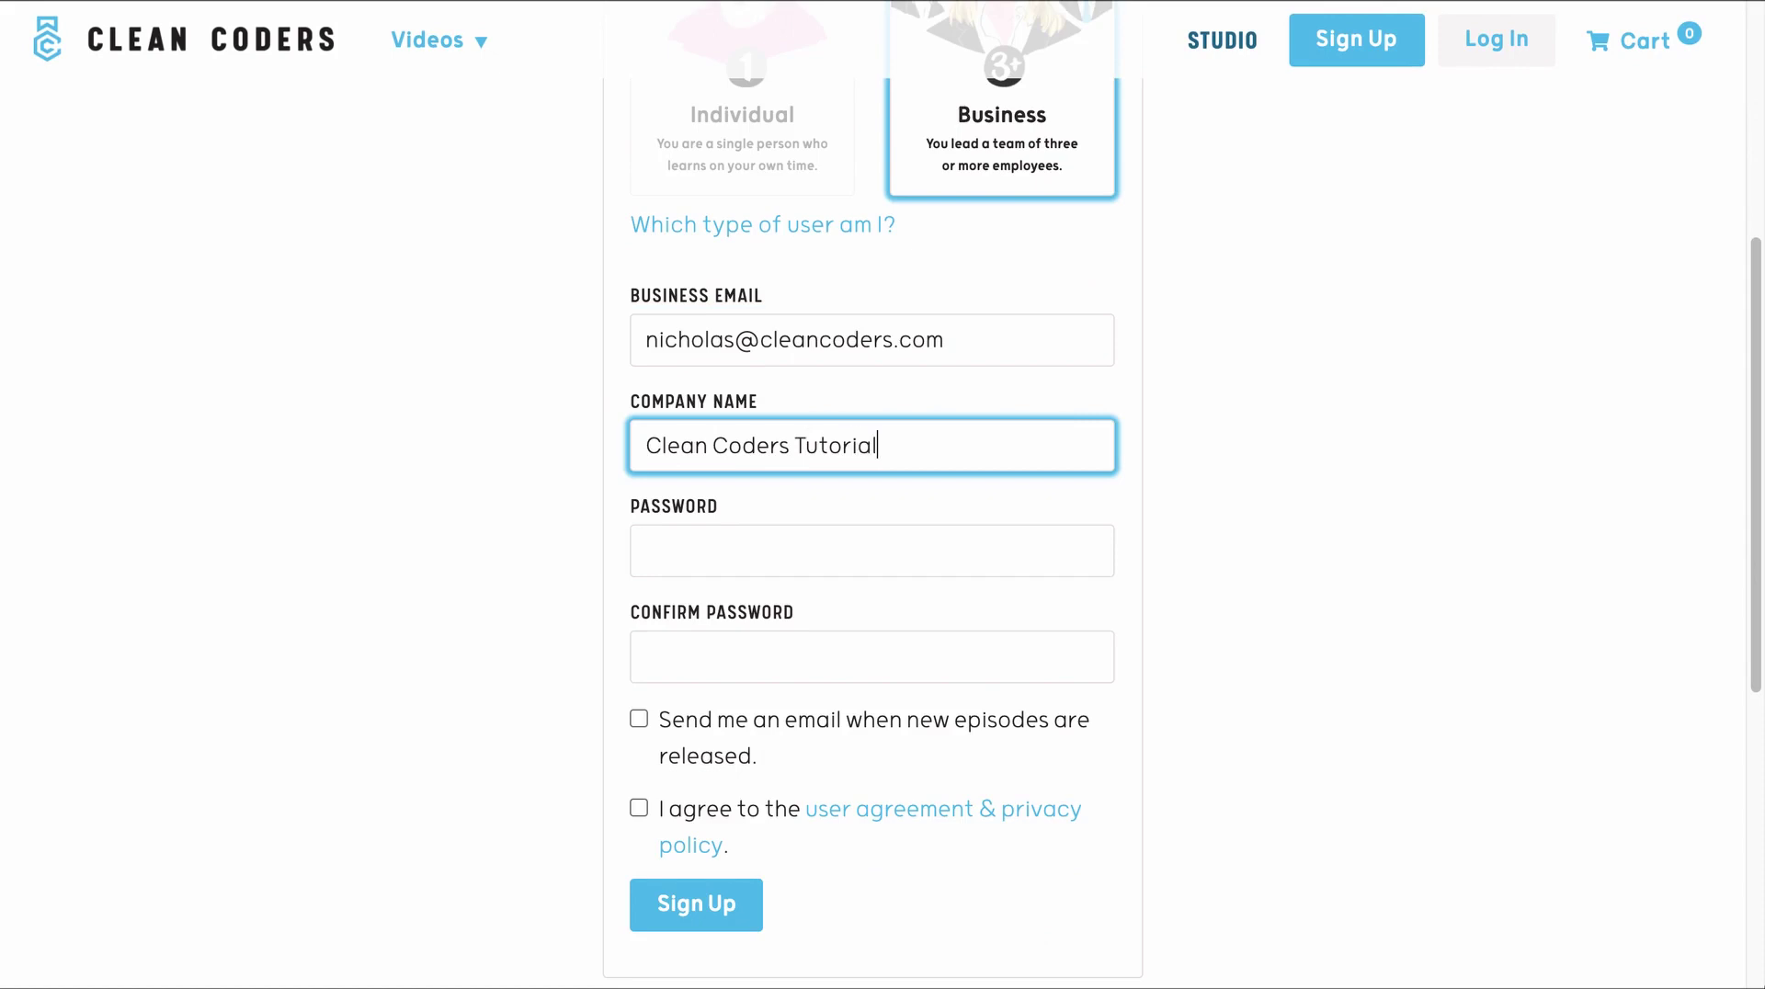
key(Tab)
text(password)
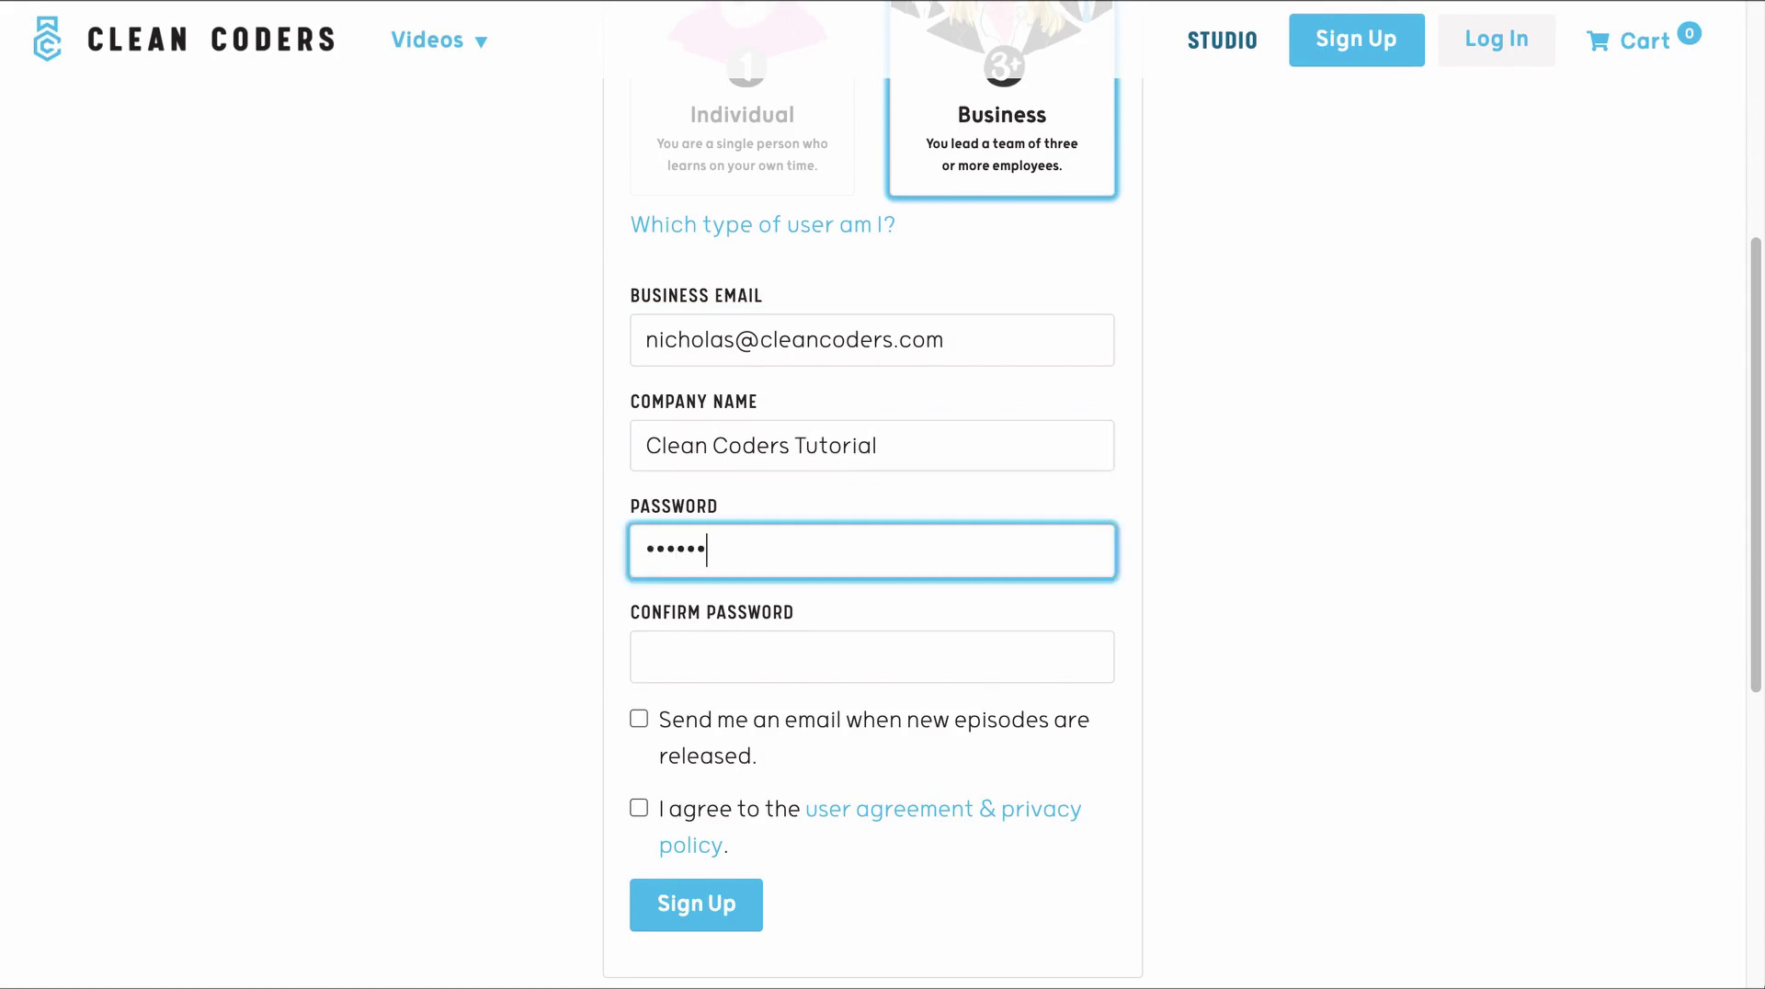
key(Tab)
text(password)
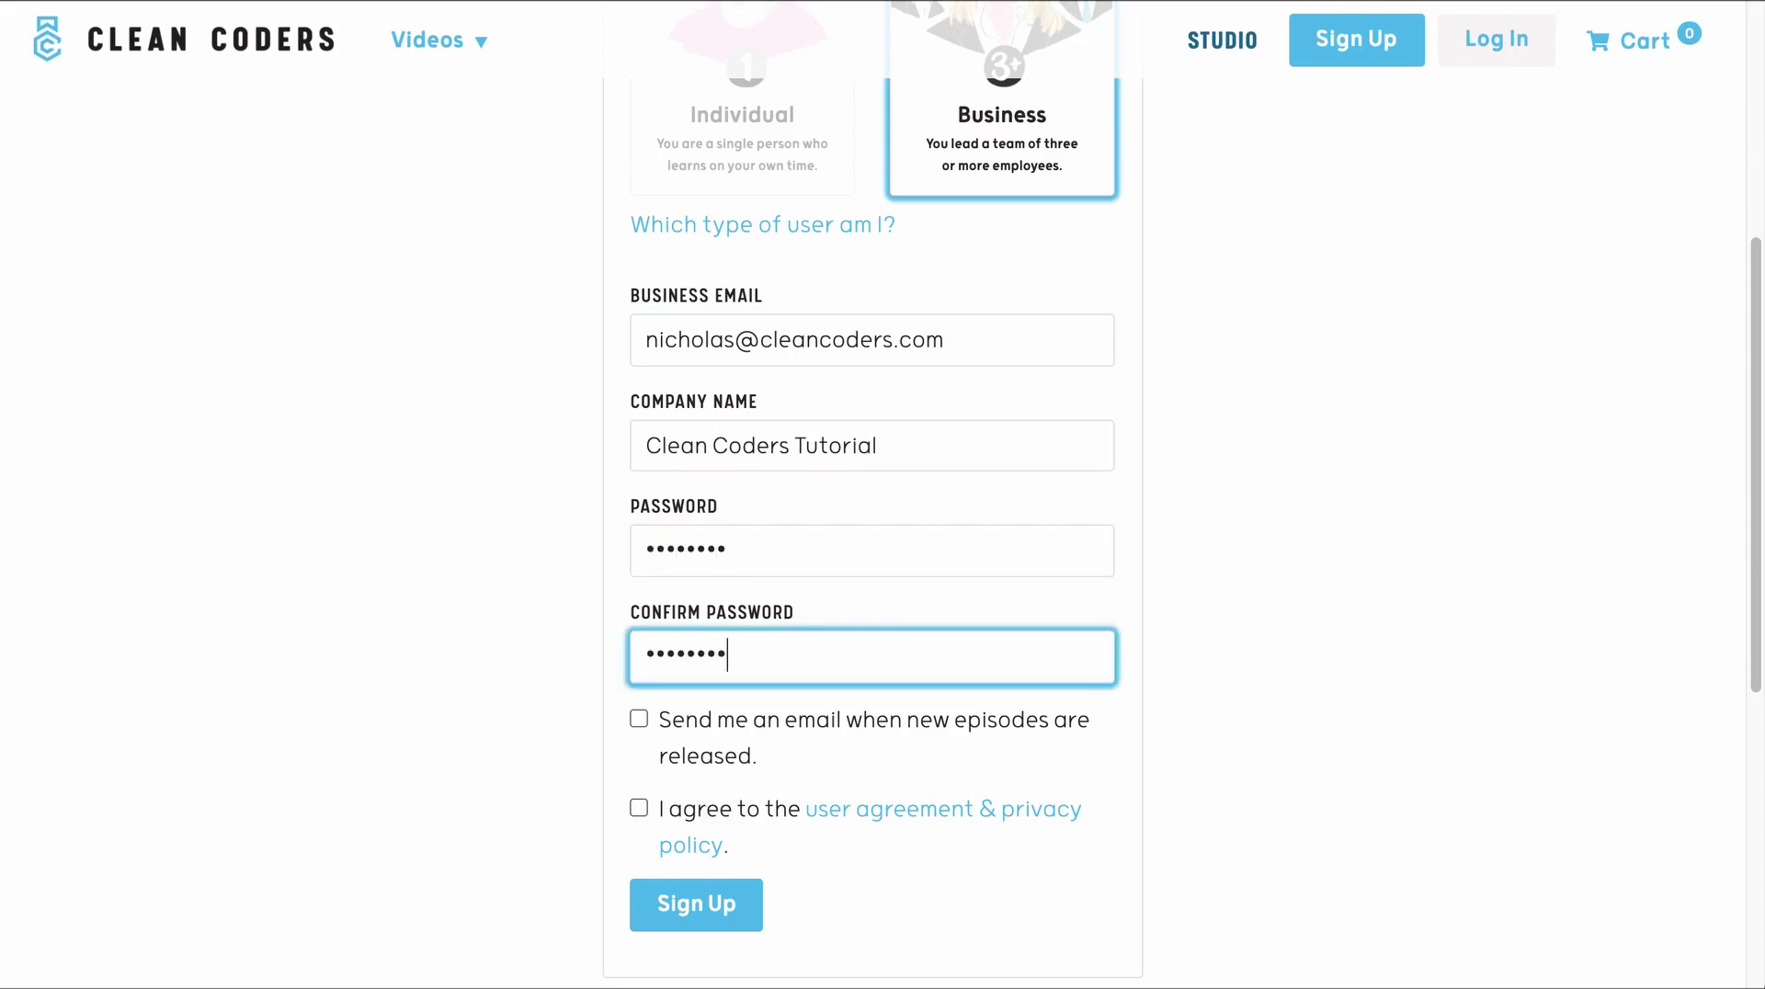
- Opt in to new-episode emails, accept the user agreement, and submit the business sign-up
scroll(591, 480, down, 1)
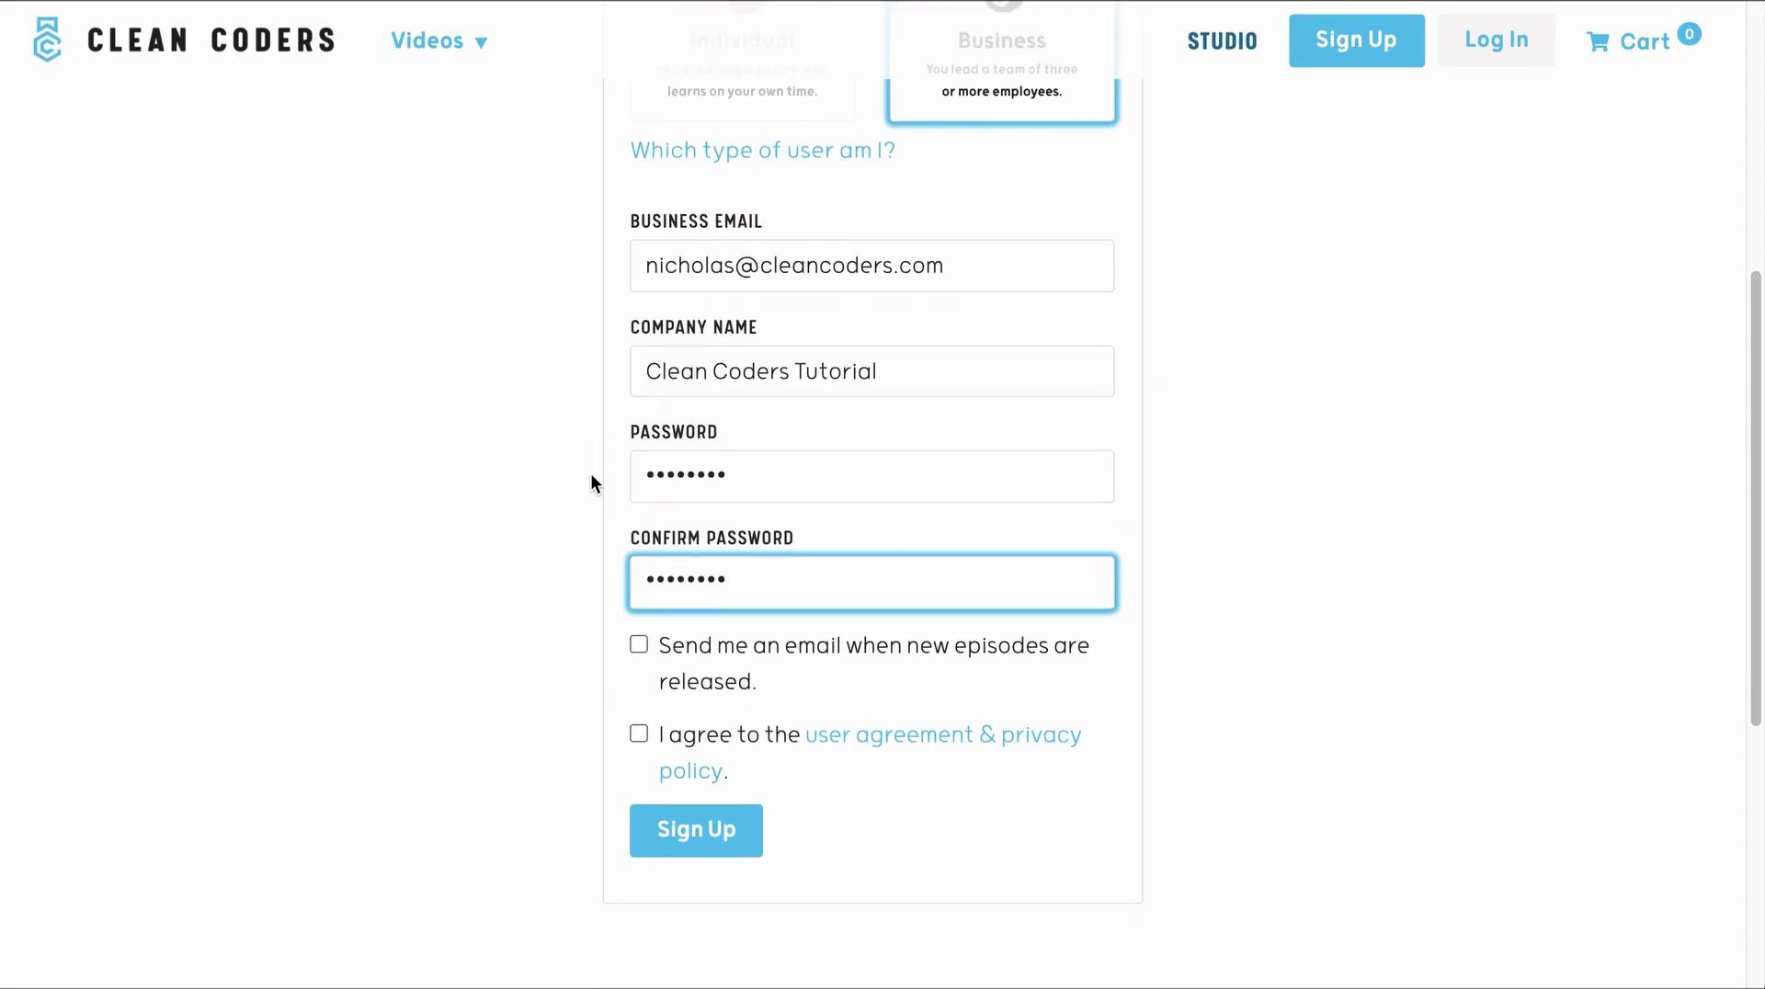
click(639, 644)
scroll(579, 638, down, 1)
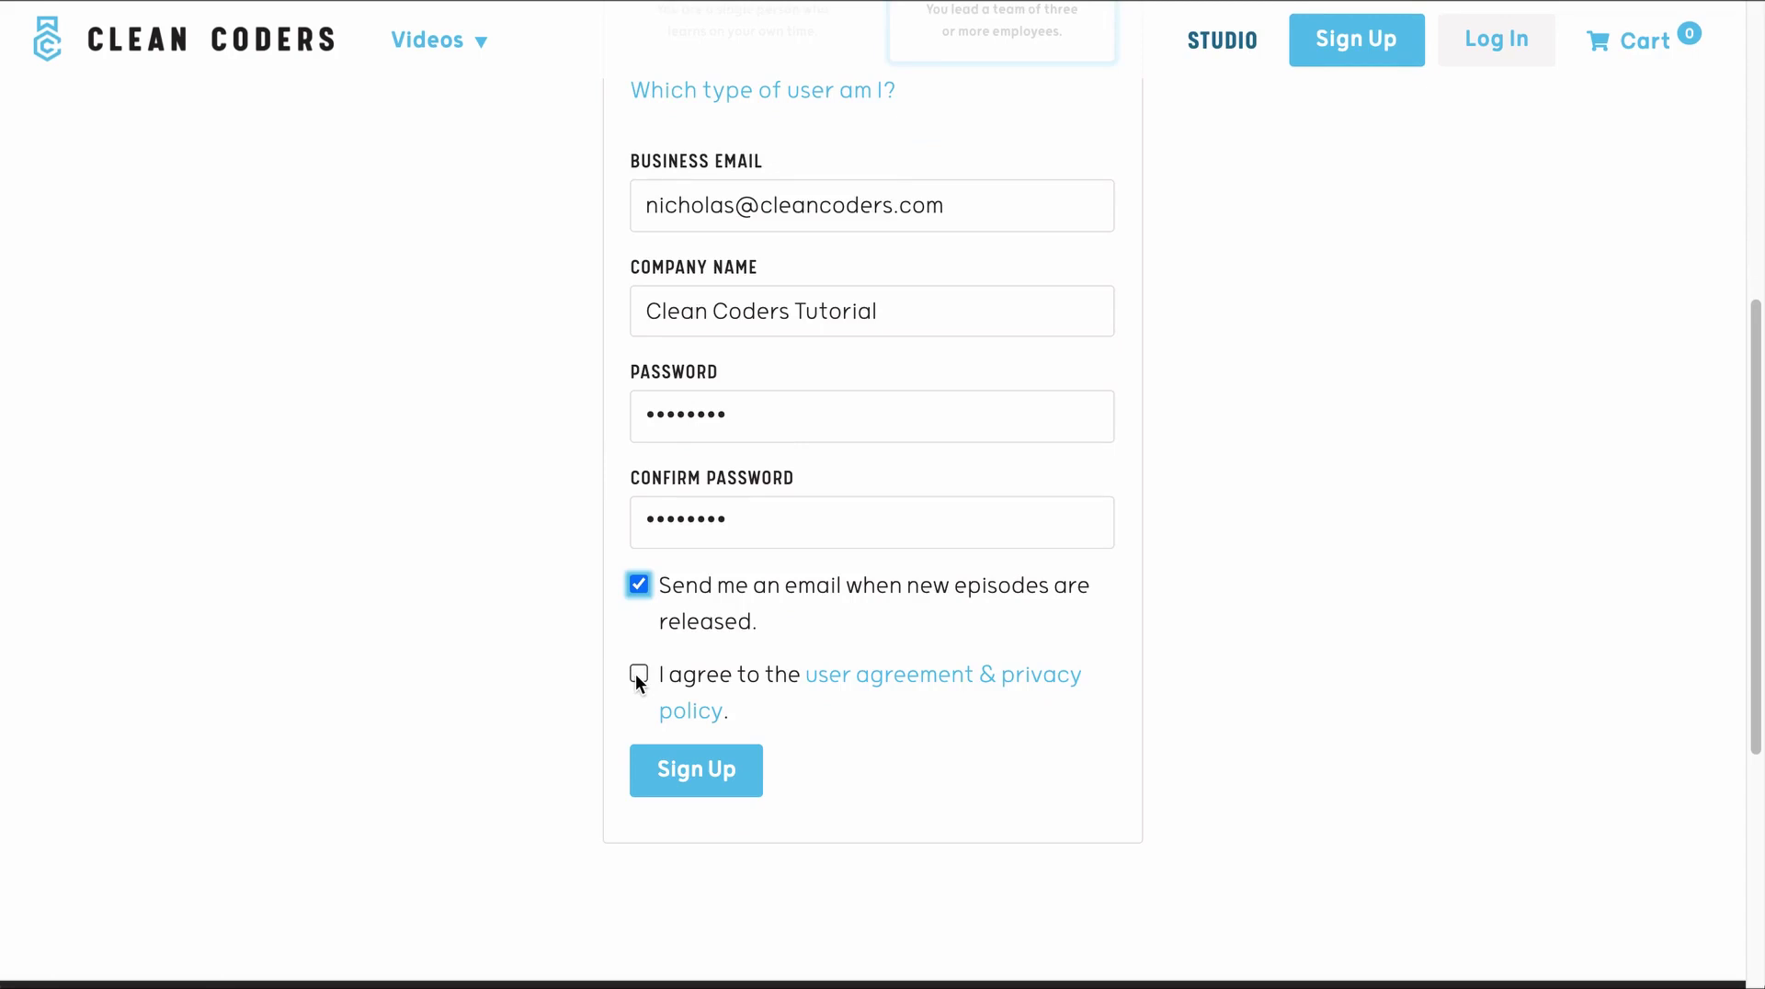
click(638, 675)
scroll(598, 895, up, 6)
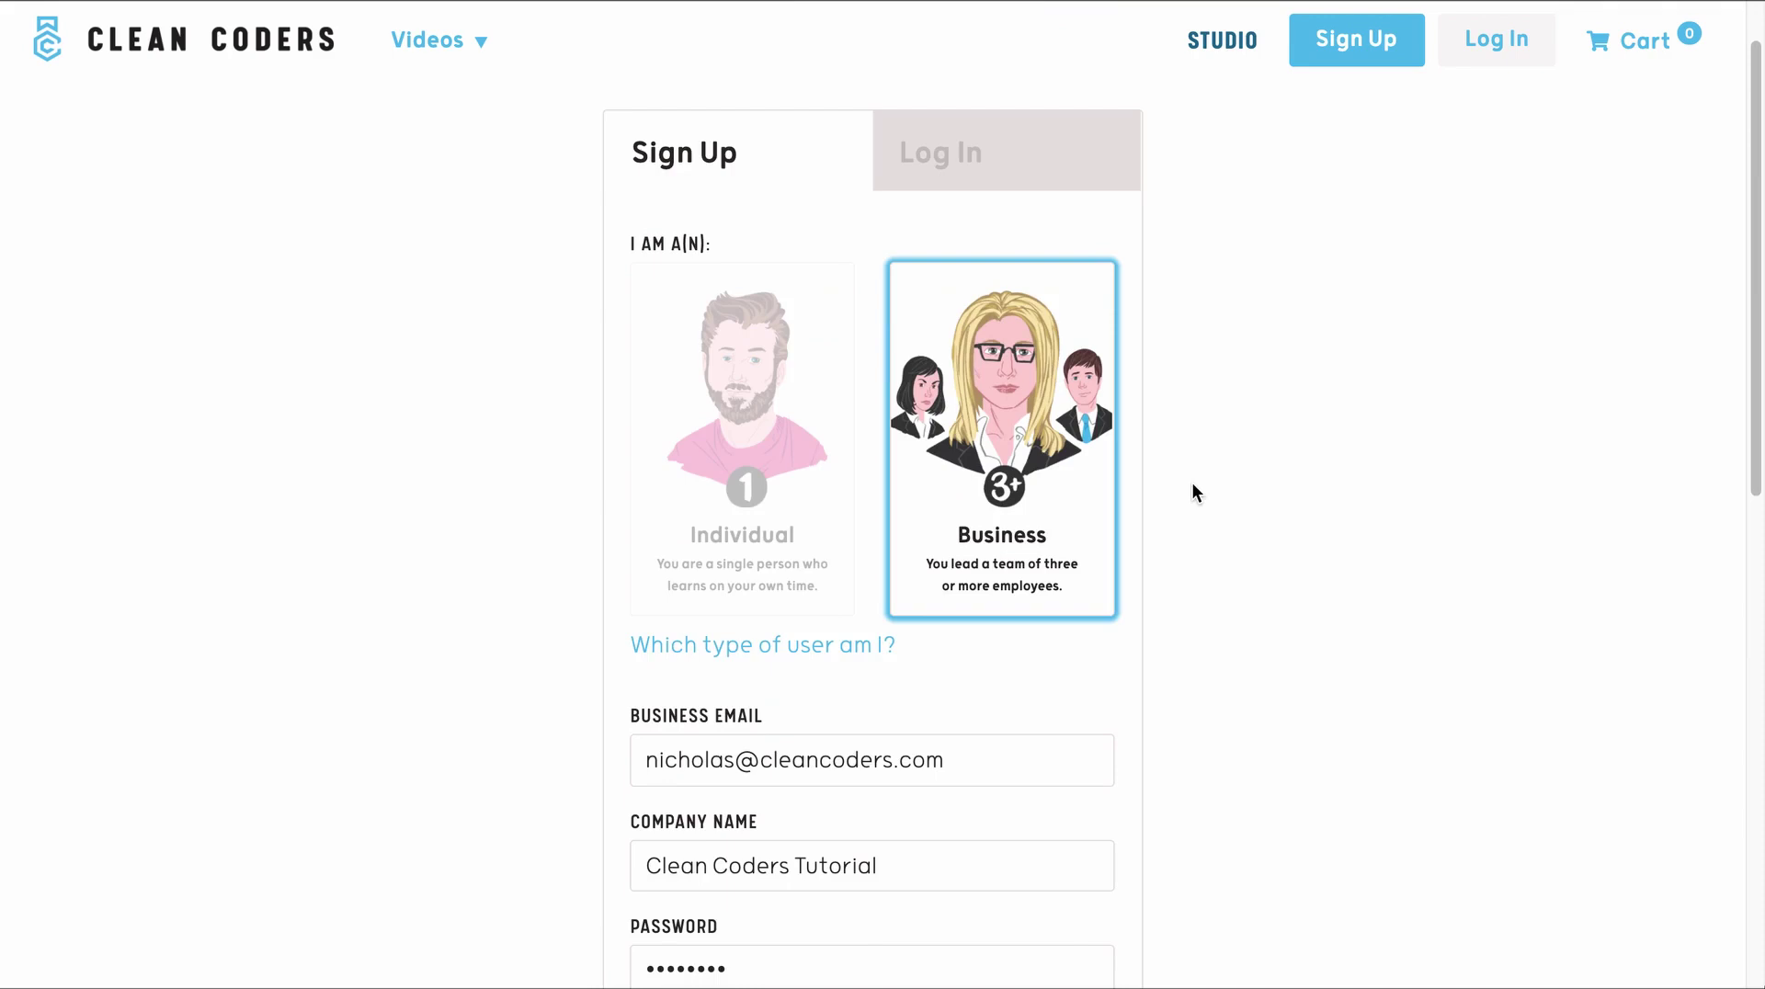
scroll(1192, 484, down, 1)
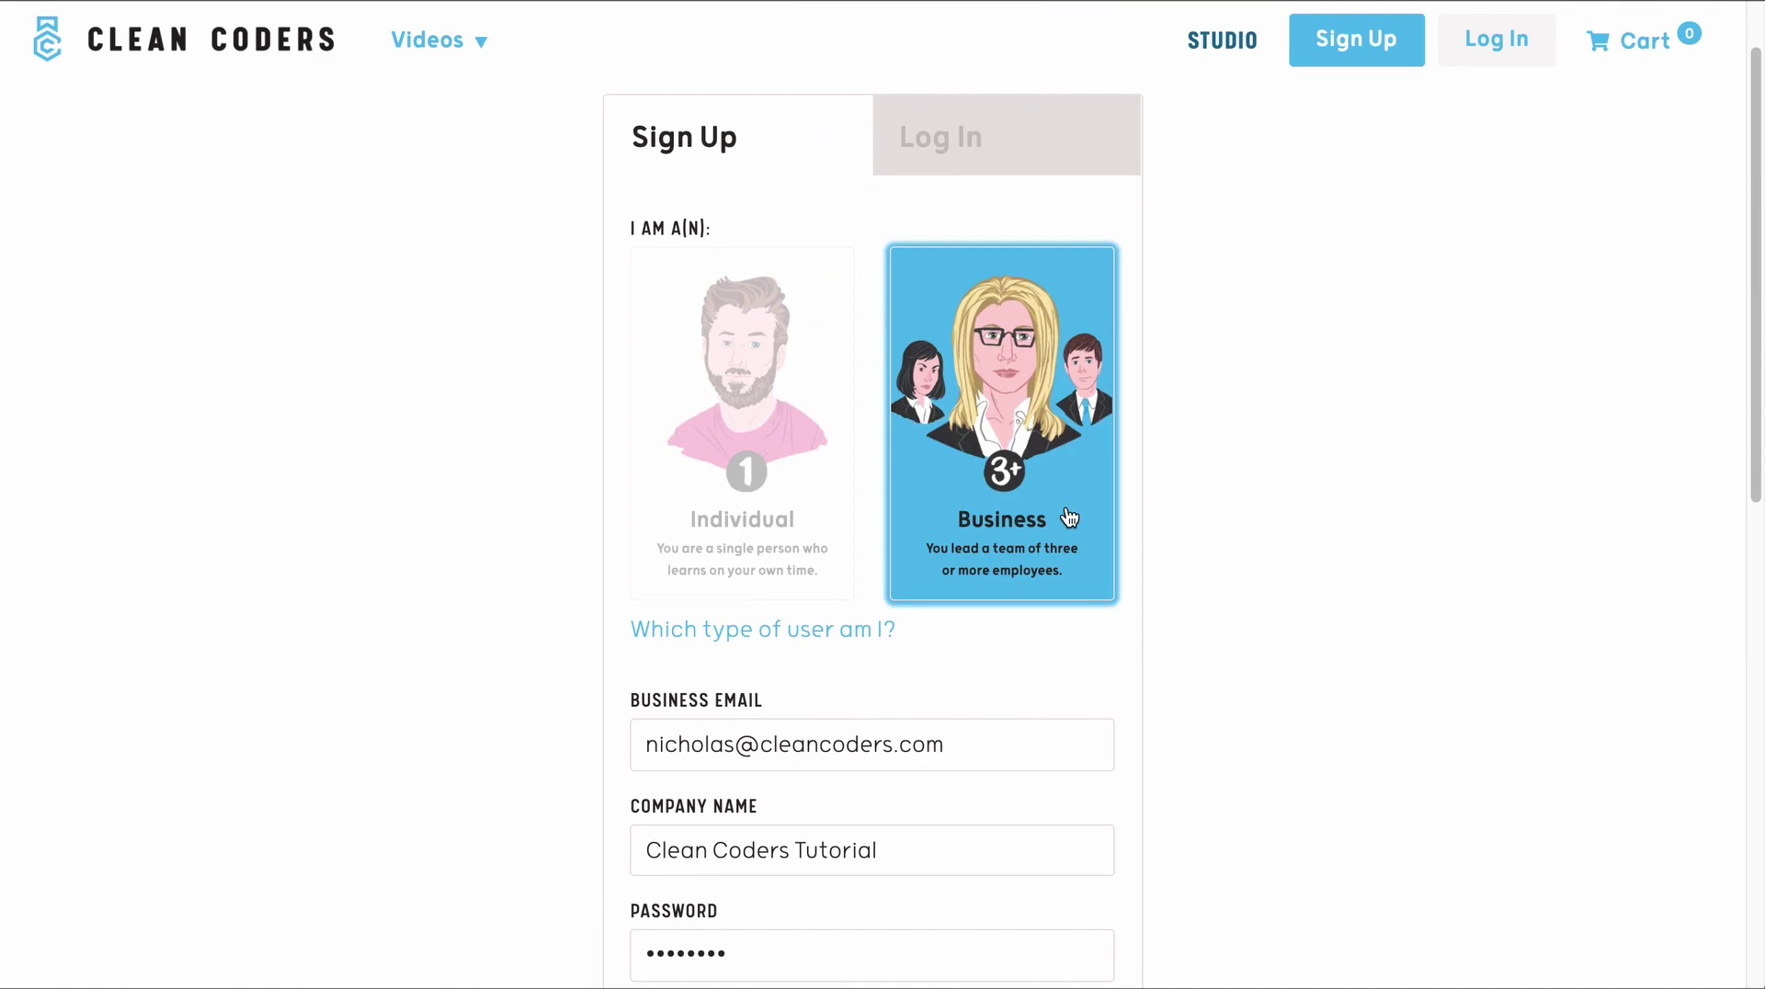
scroll(1220, 524, down, 3)
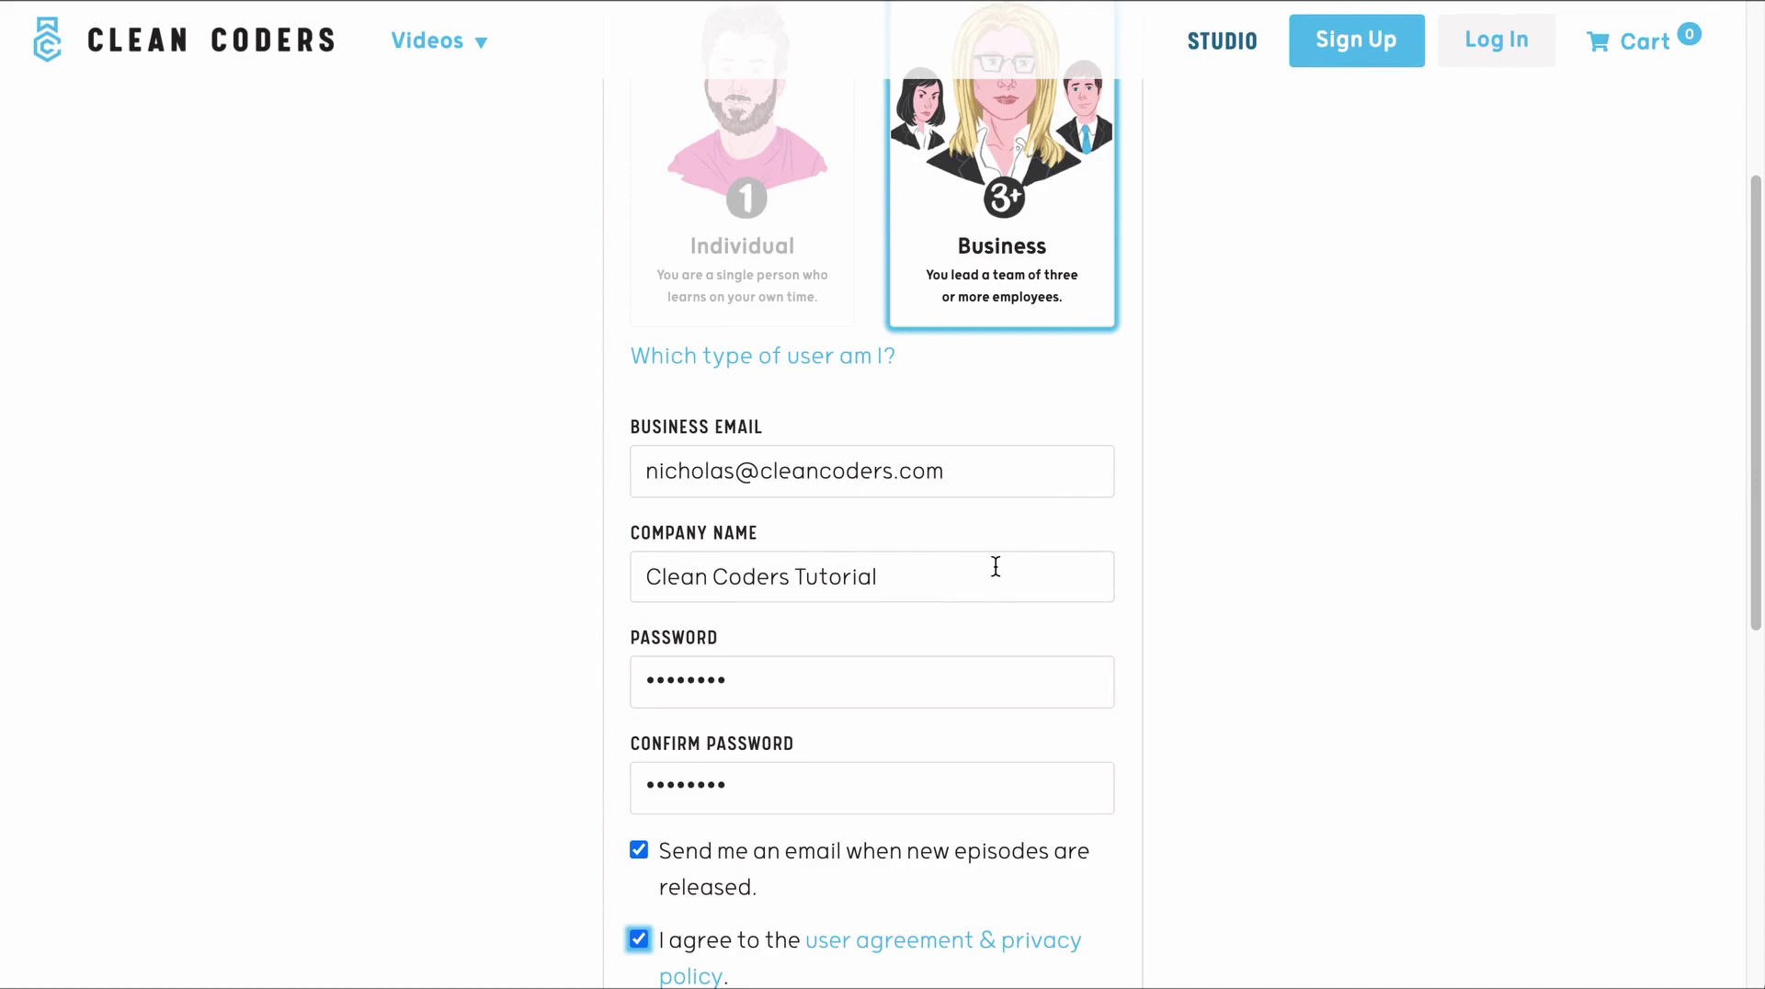
scroll(996, 566, down, 1)
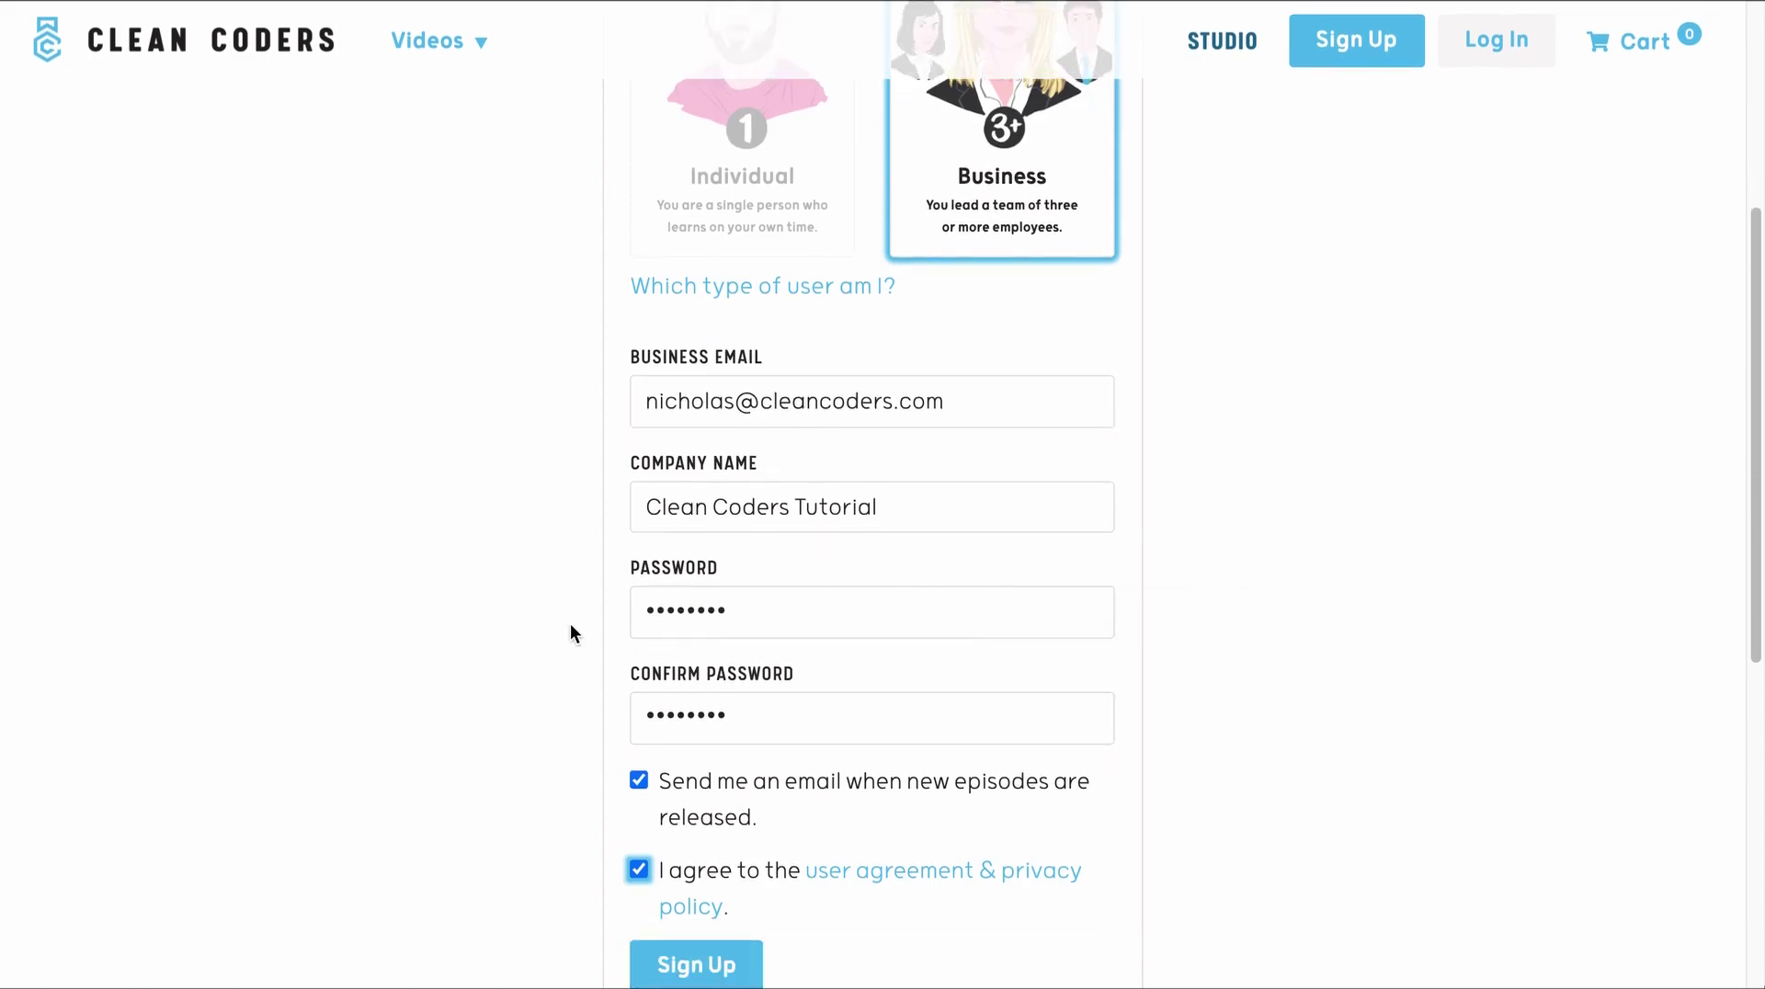
scroll(570, 634, down, 2)
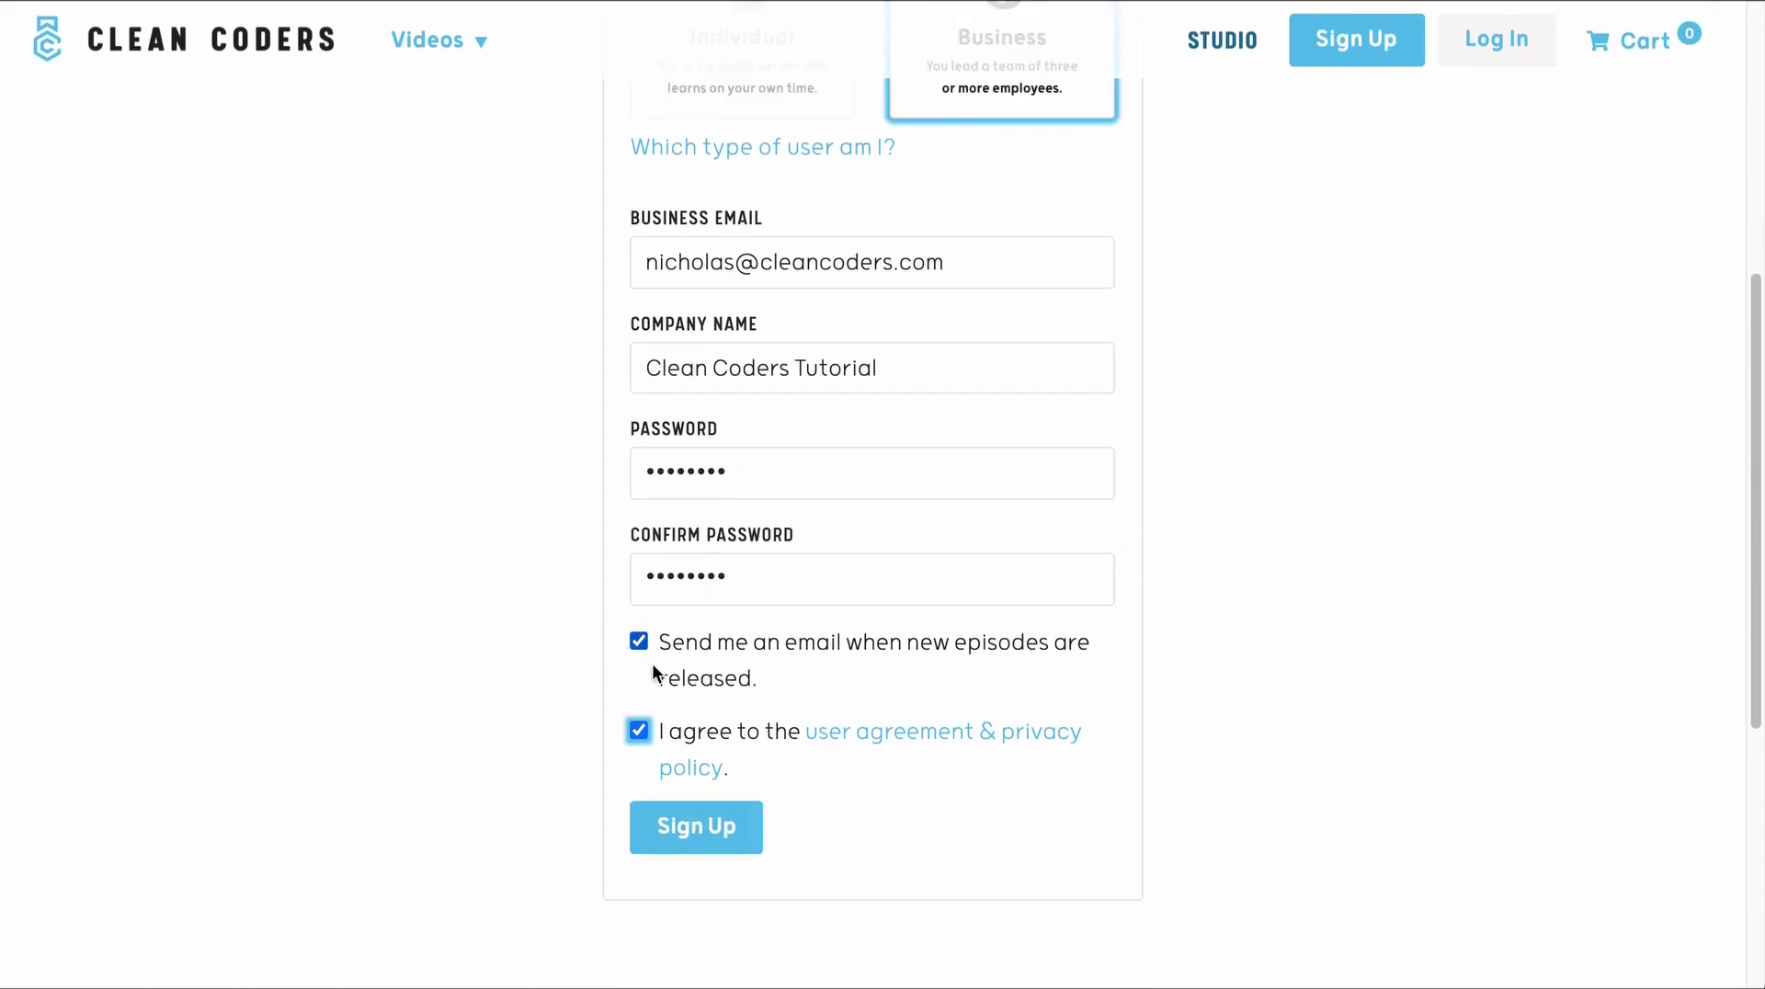
click(699, 830)
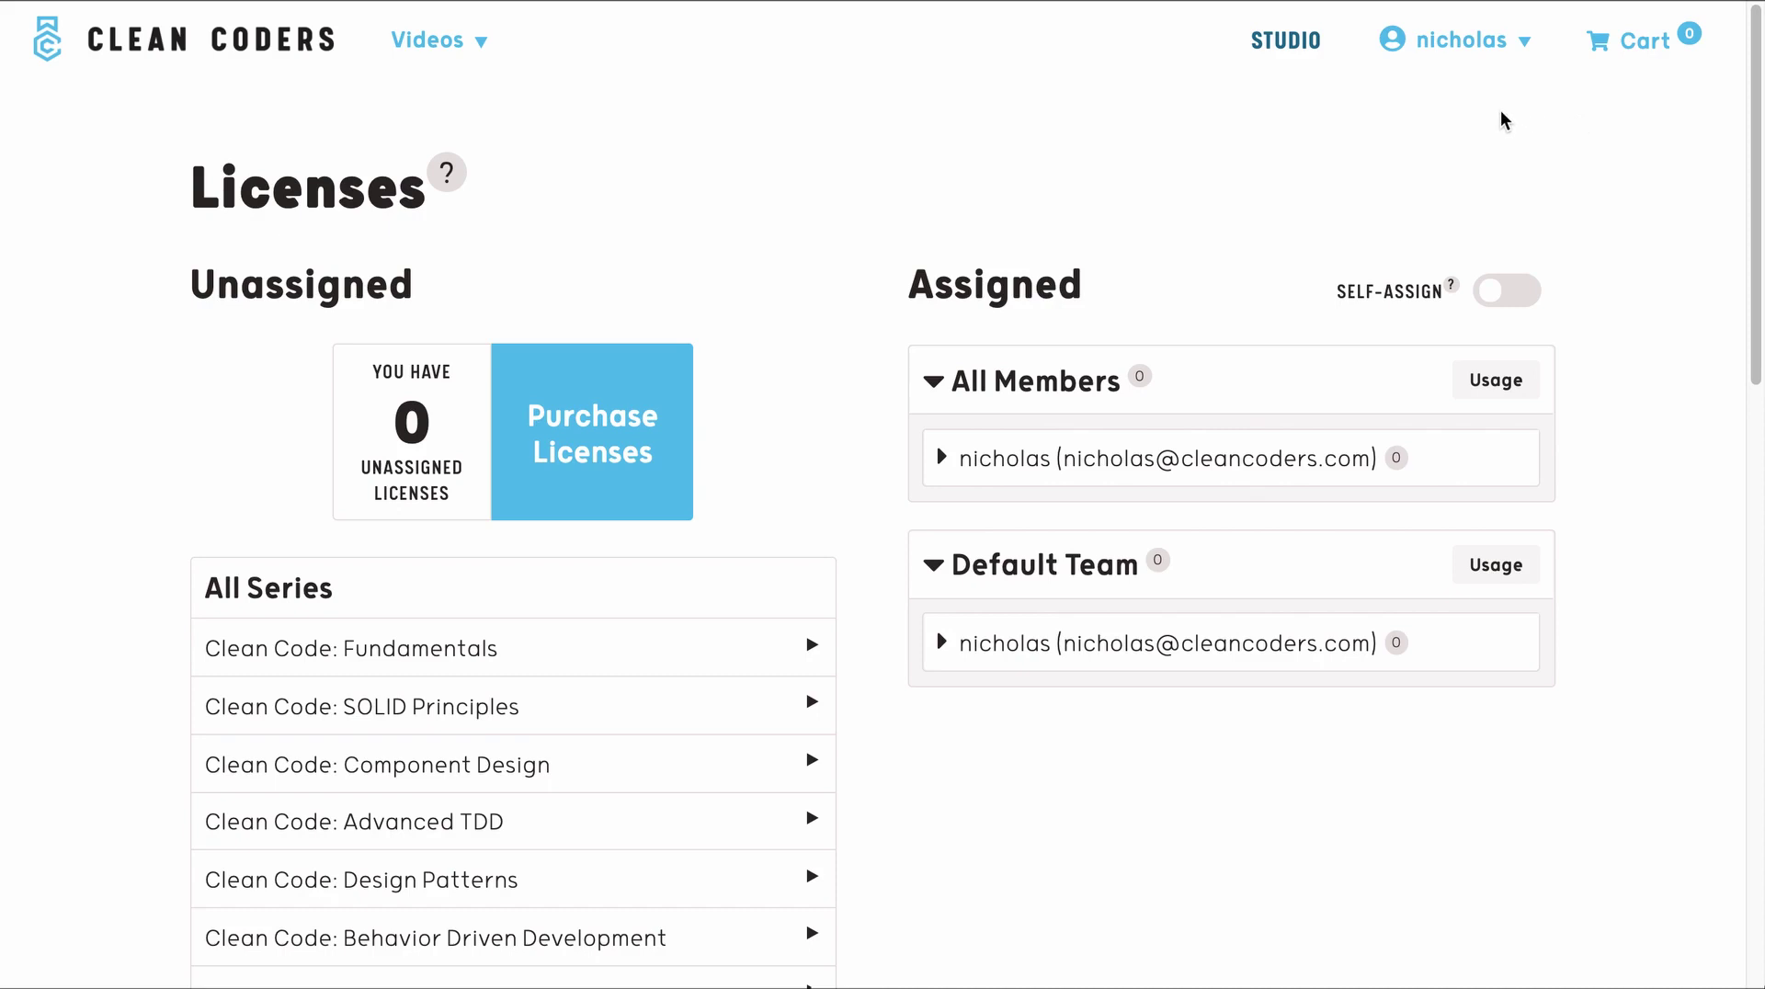
- Open the account menu from the username in the header
click(1497, 61)
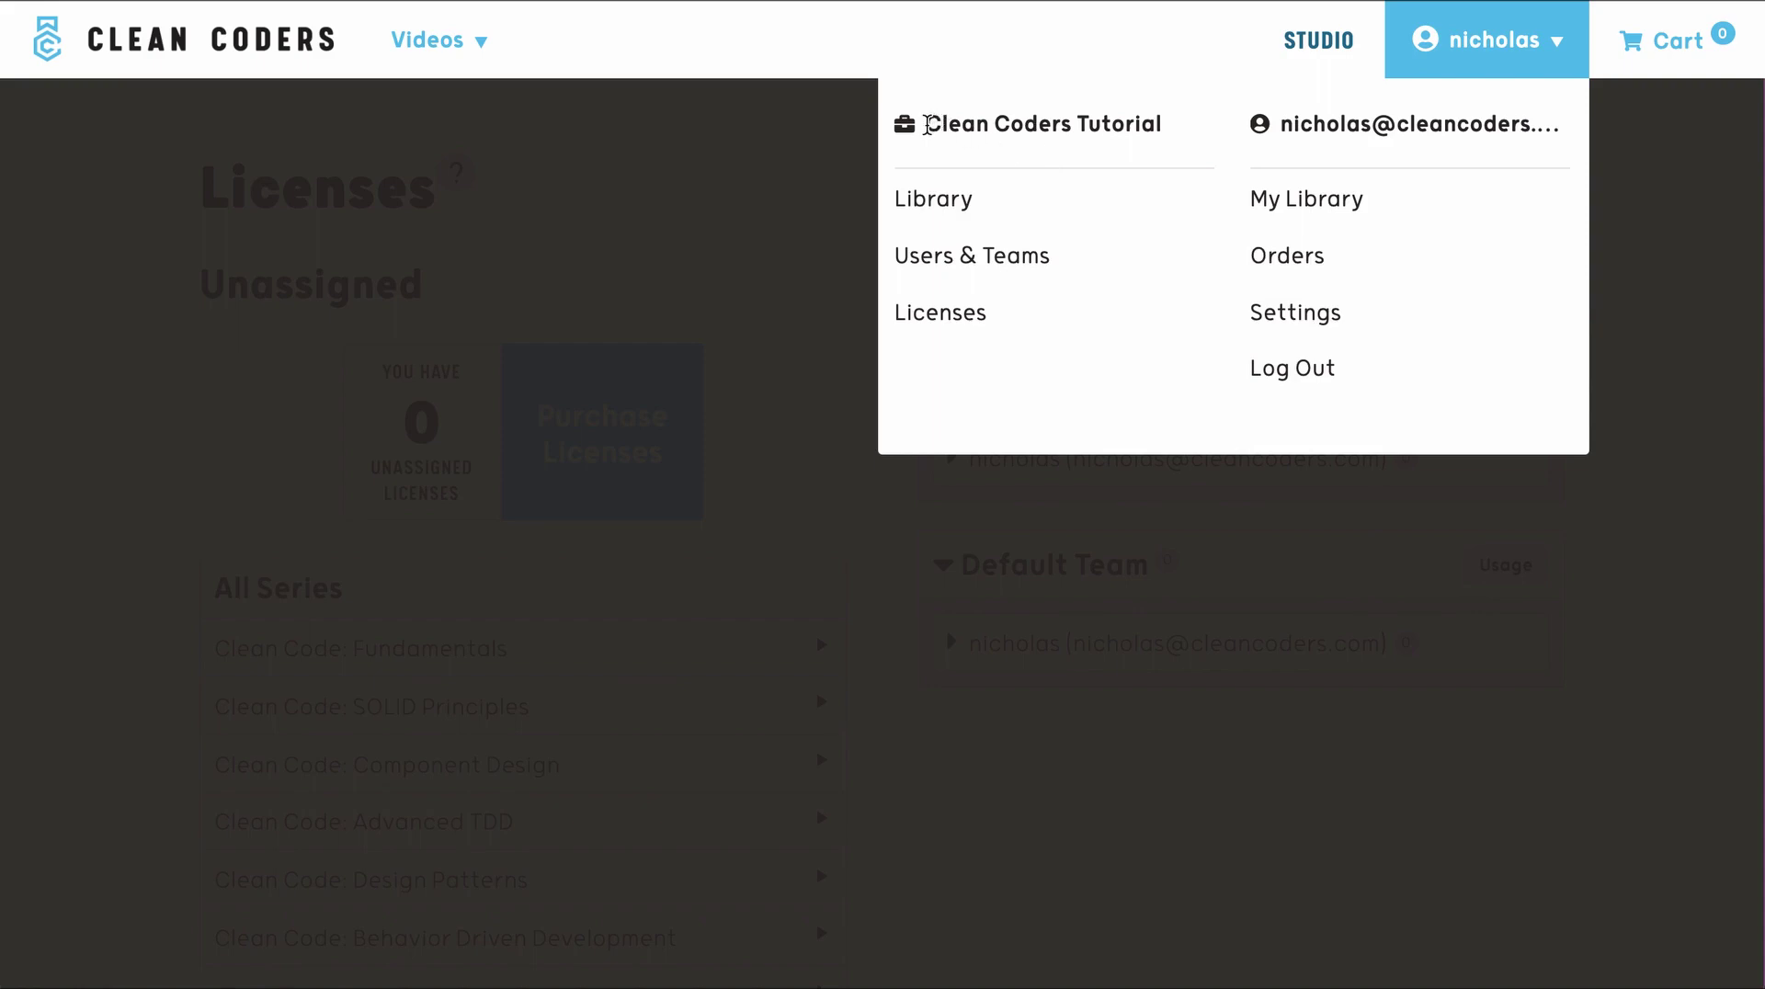
- Go to the Clean Coders Tutorial organization's Users & Teams page
drag(927, 124, 1167, 138)
click(1166, 138)
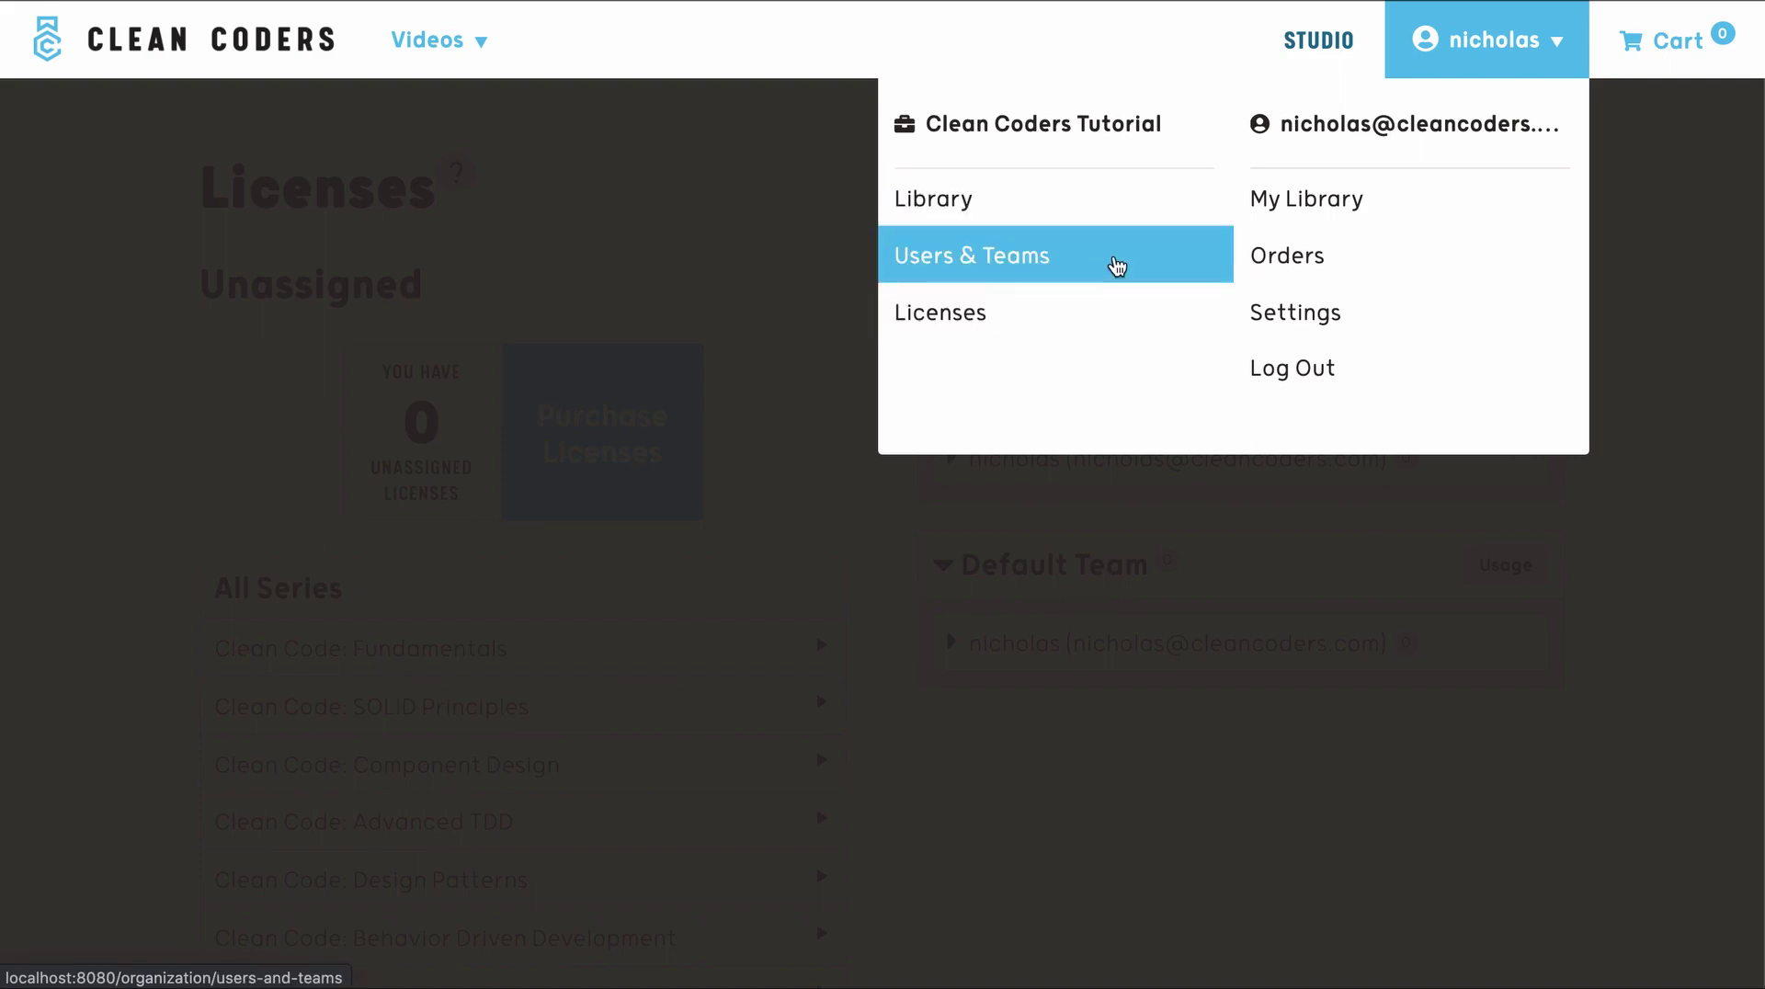
click(1116, 265)
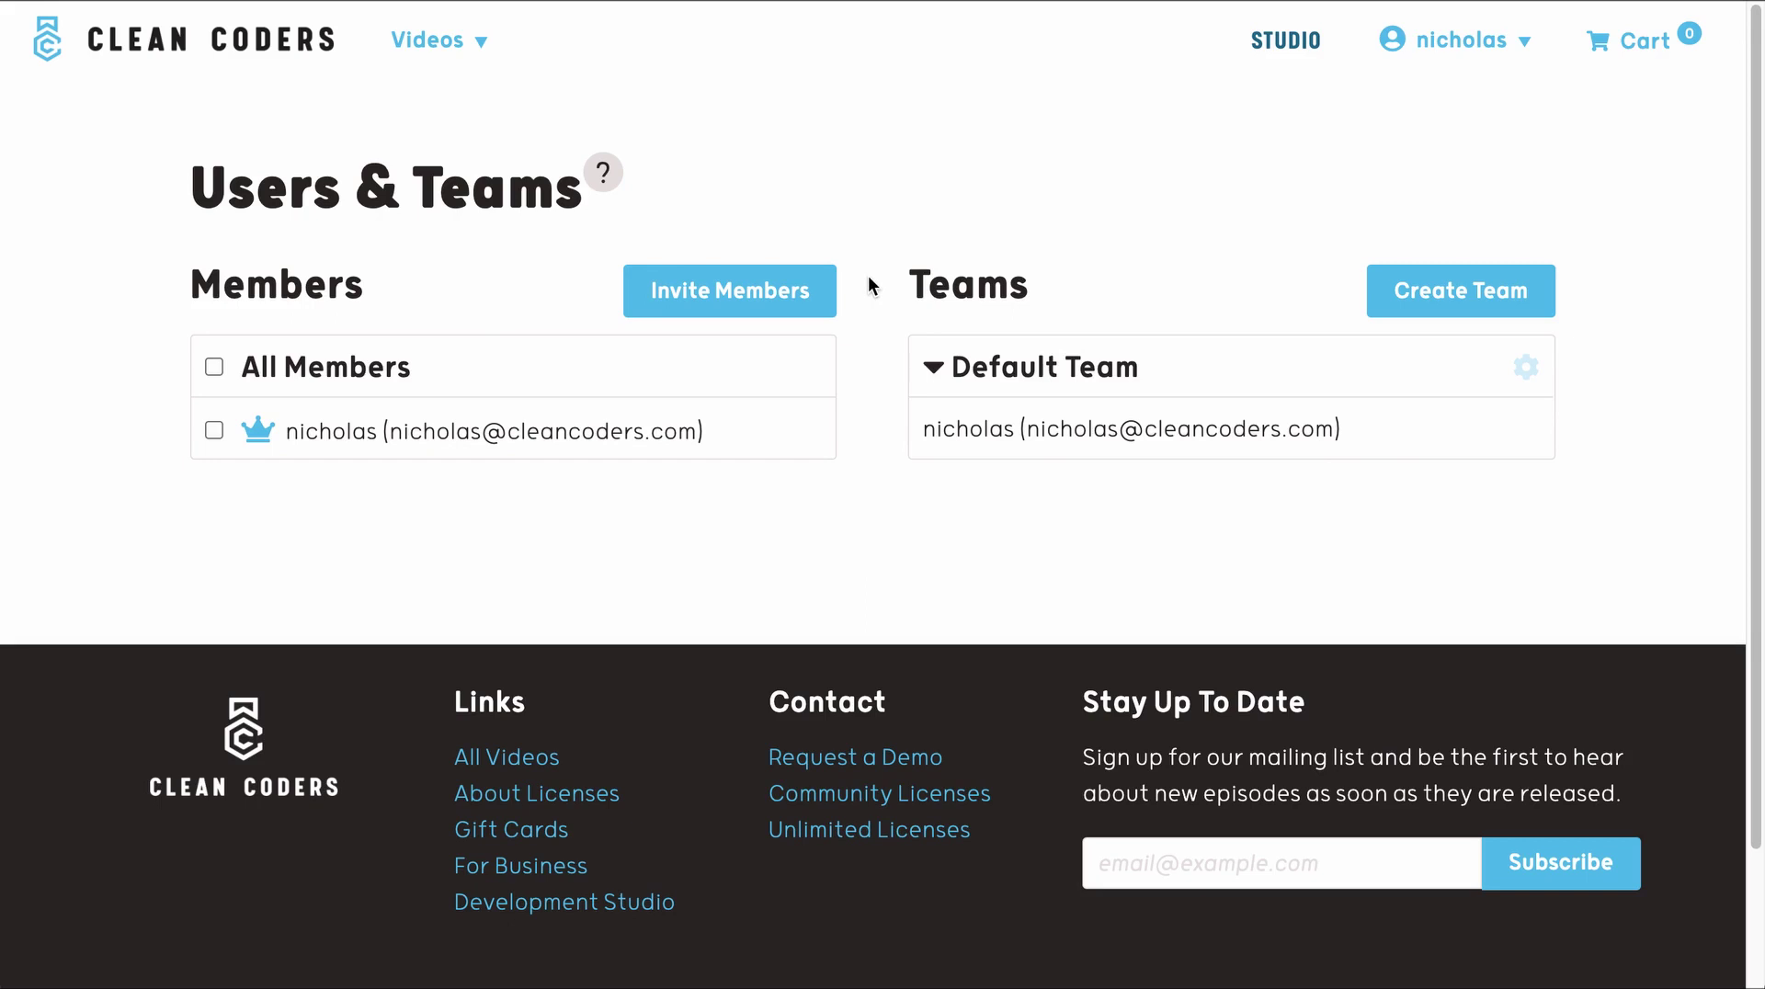
- Invite four colleagues by pasting their email addresses and sending the invitations
click(821, 300)
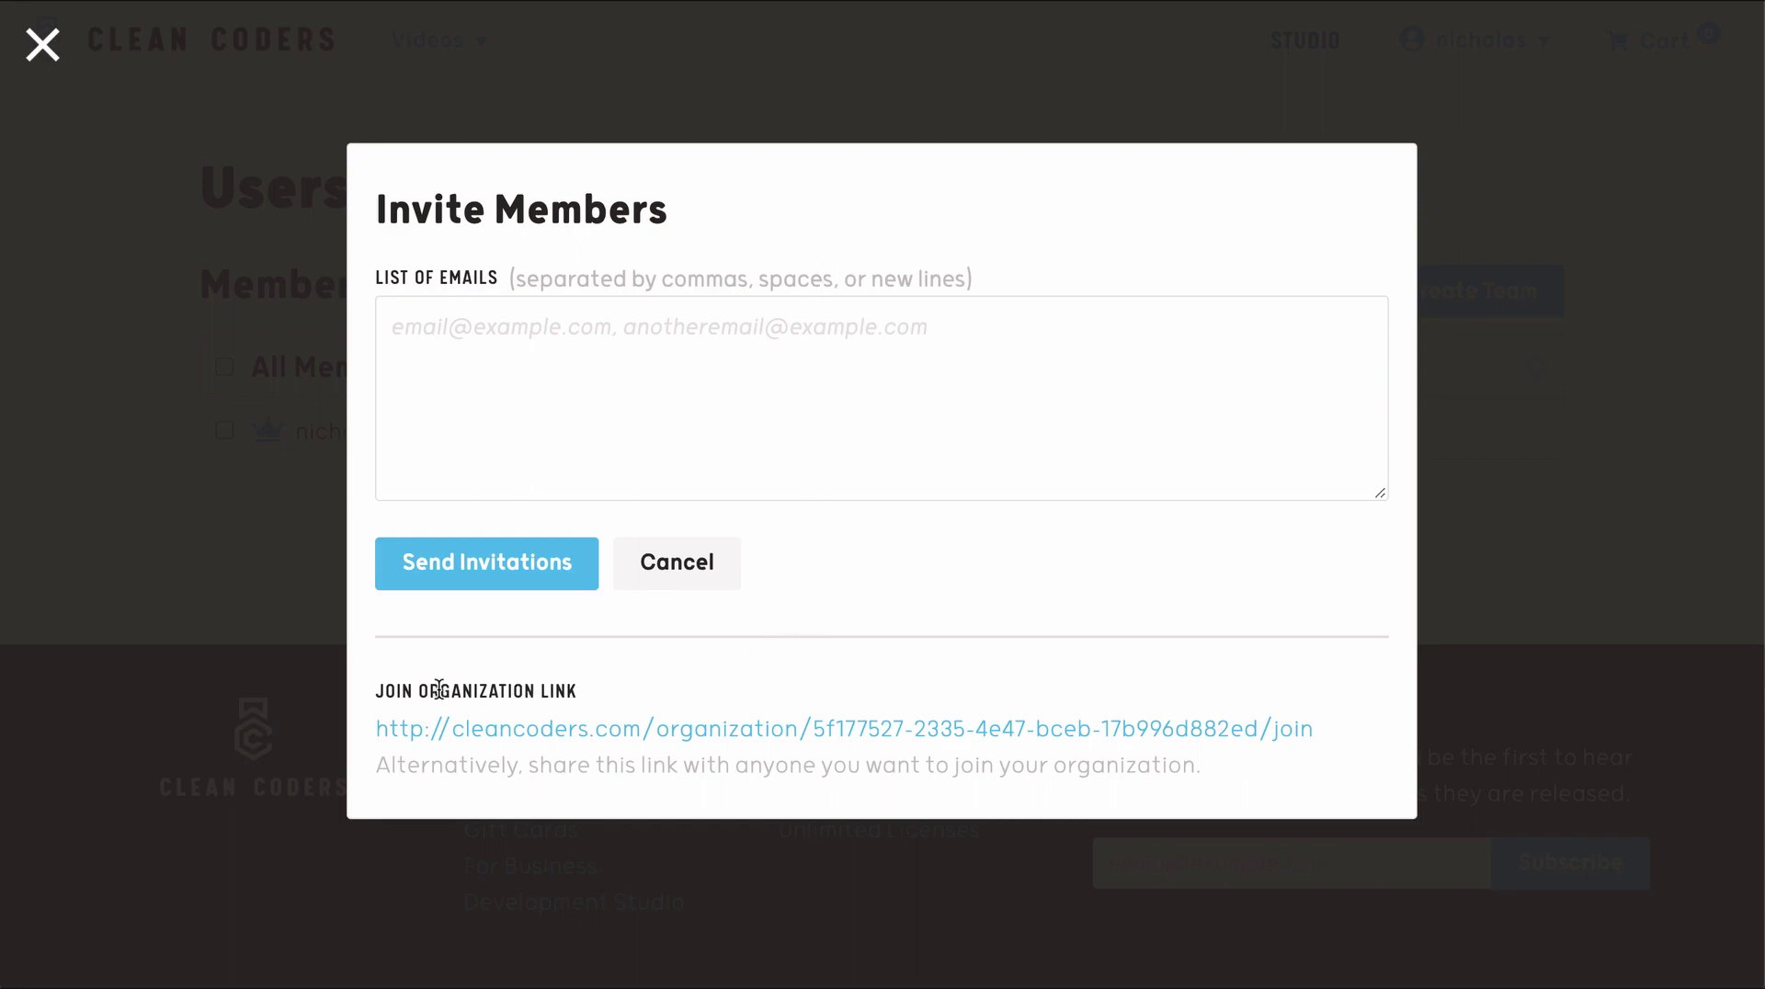
drag(375, 691, 610, 708)
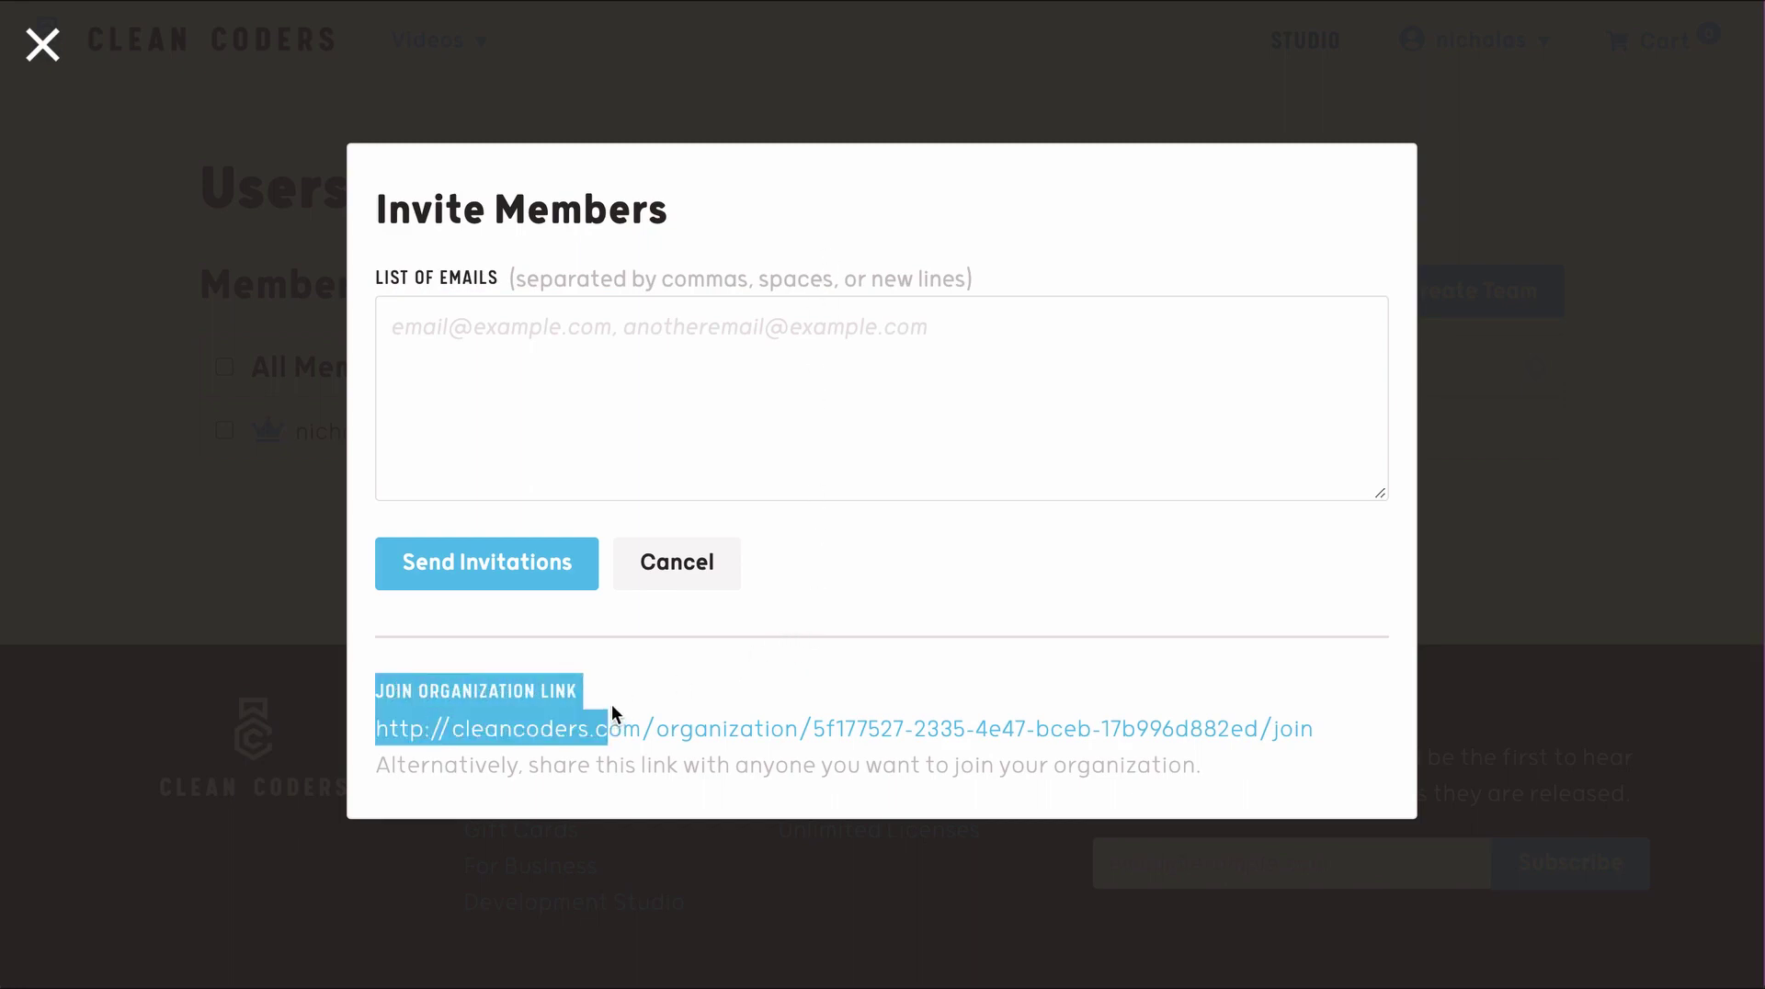
click(610, 708)
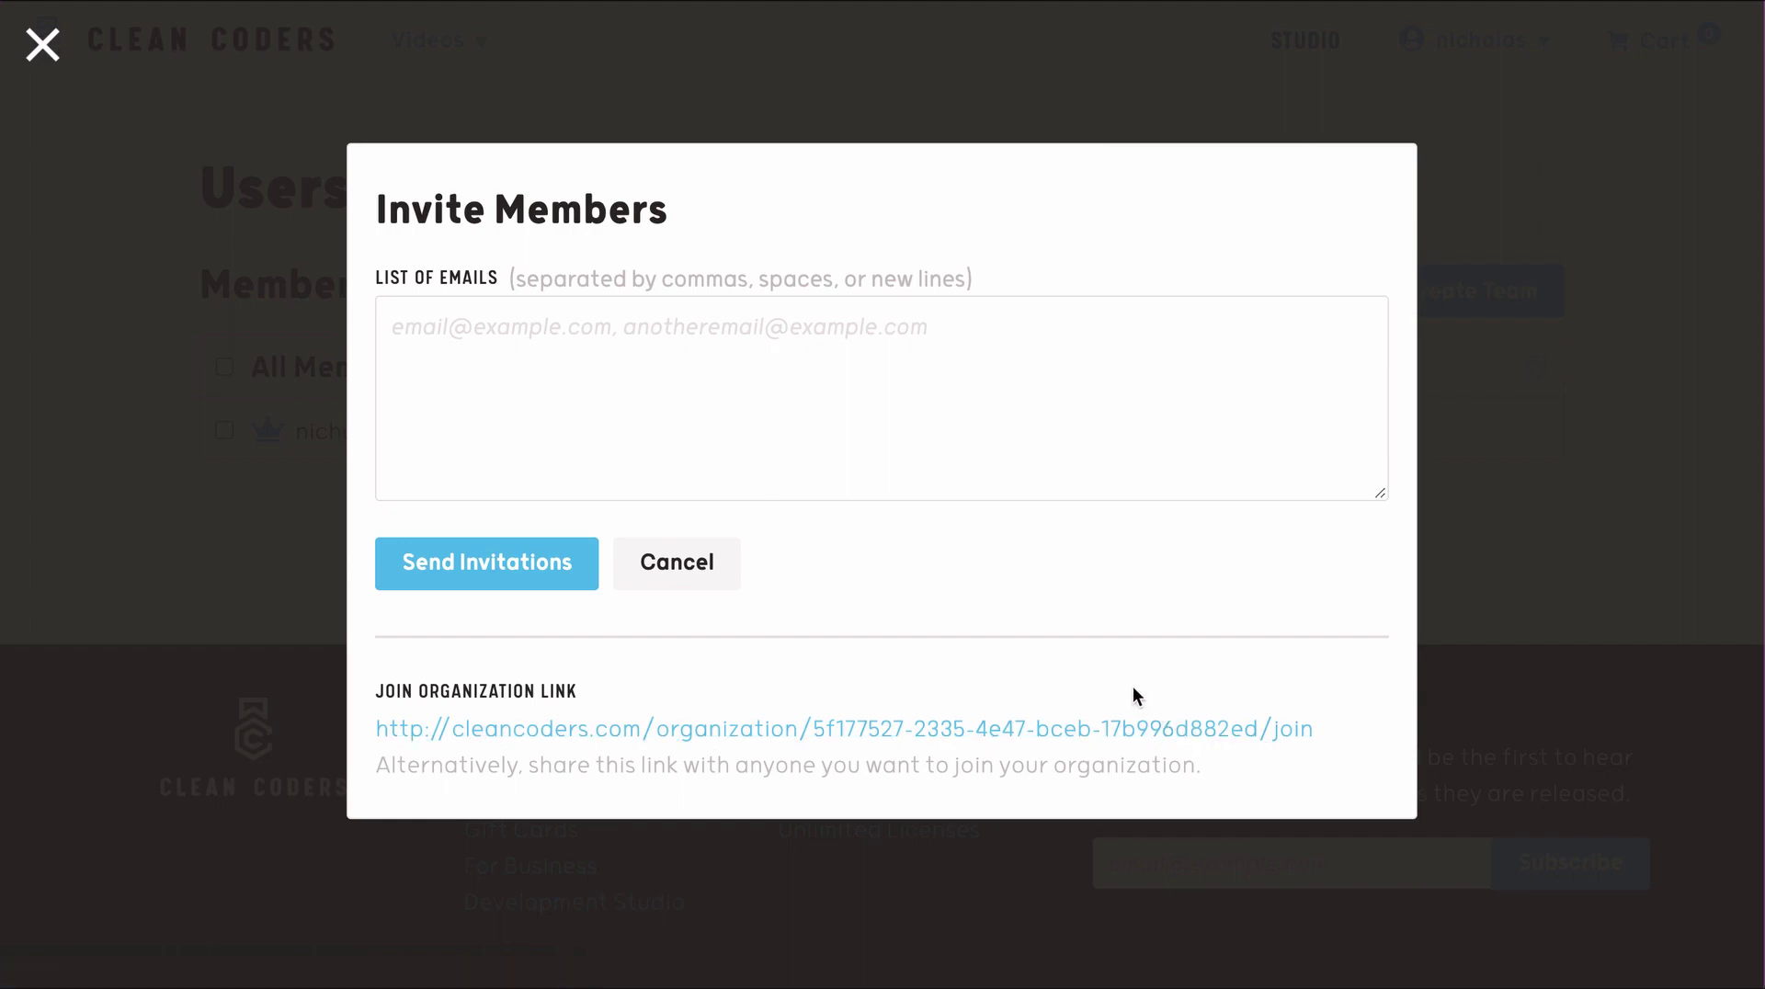
click(997, 407)
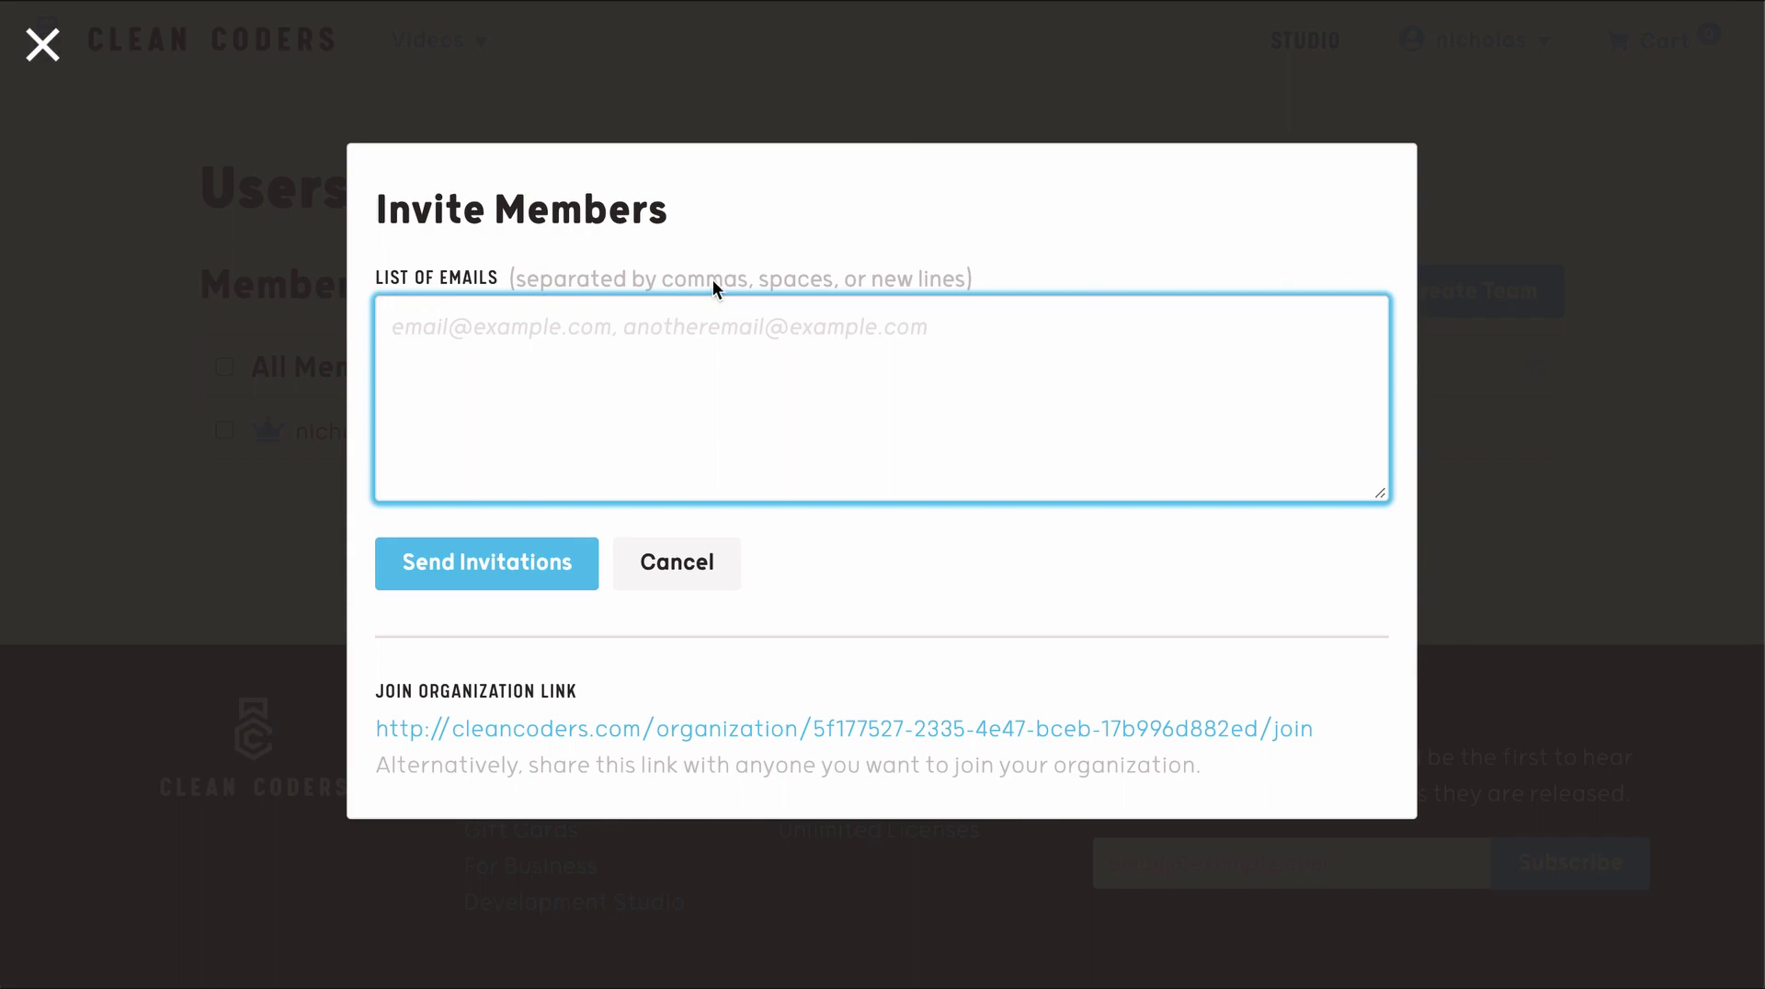
key(ctrl+v)
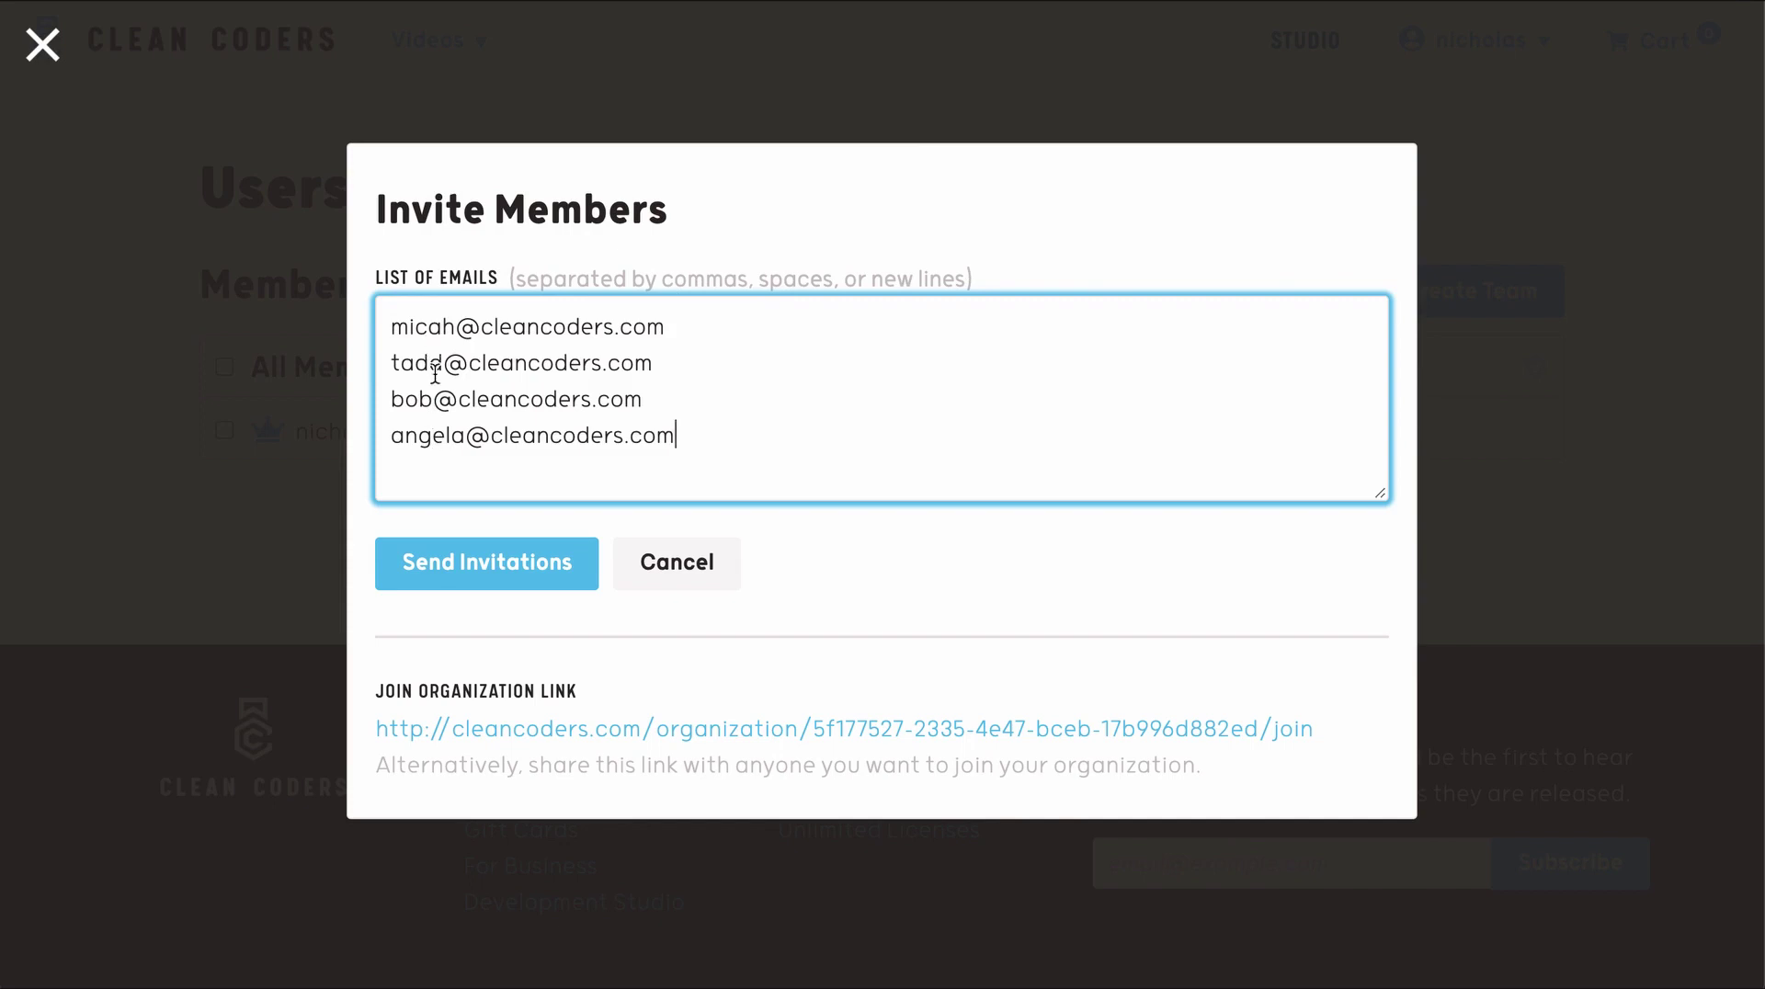
click(488, 568)
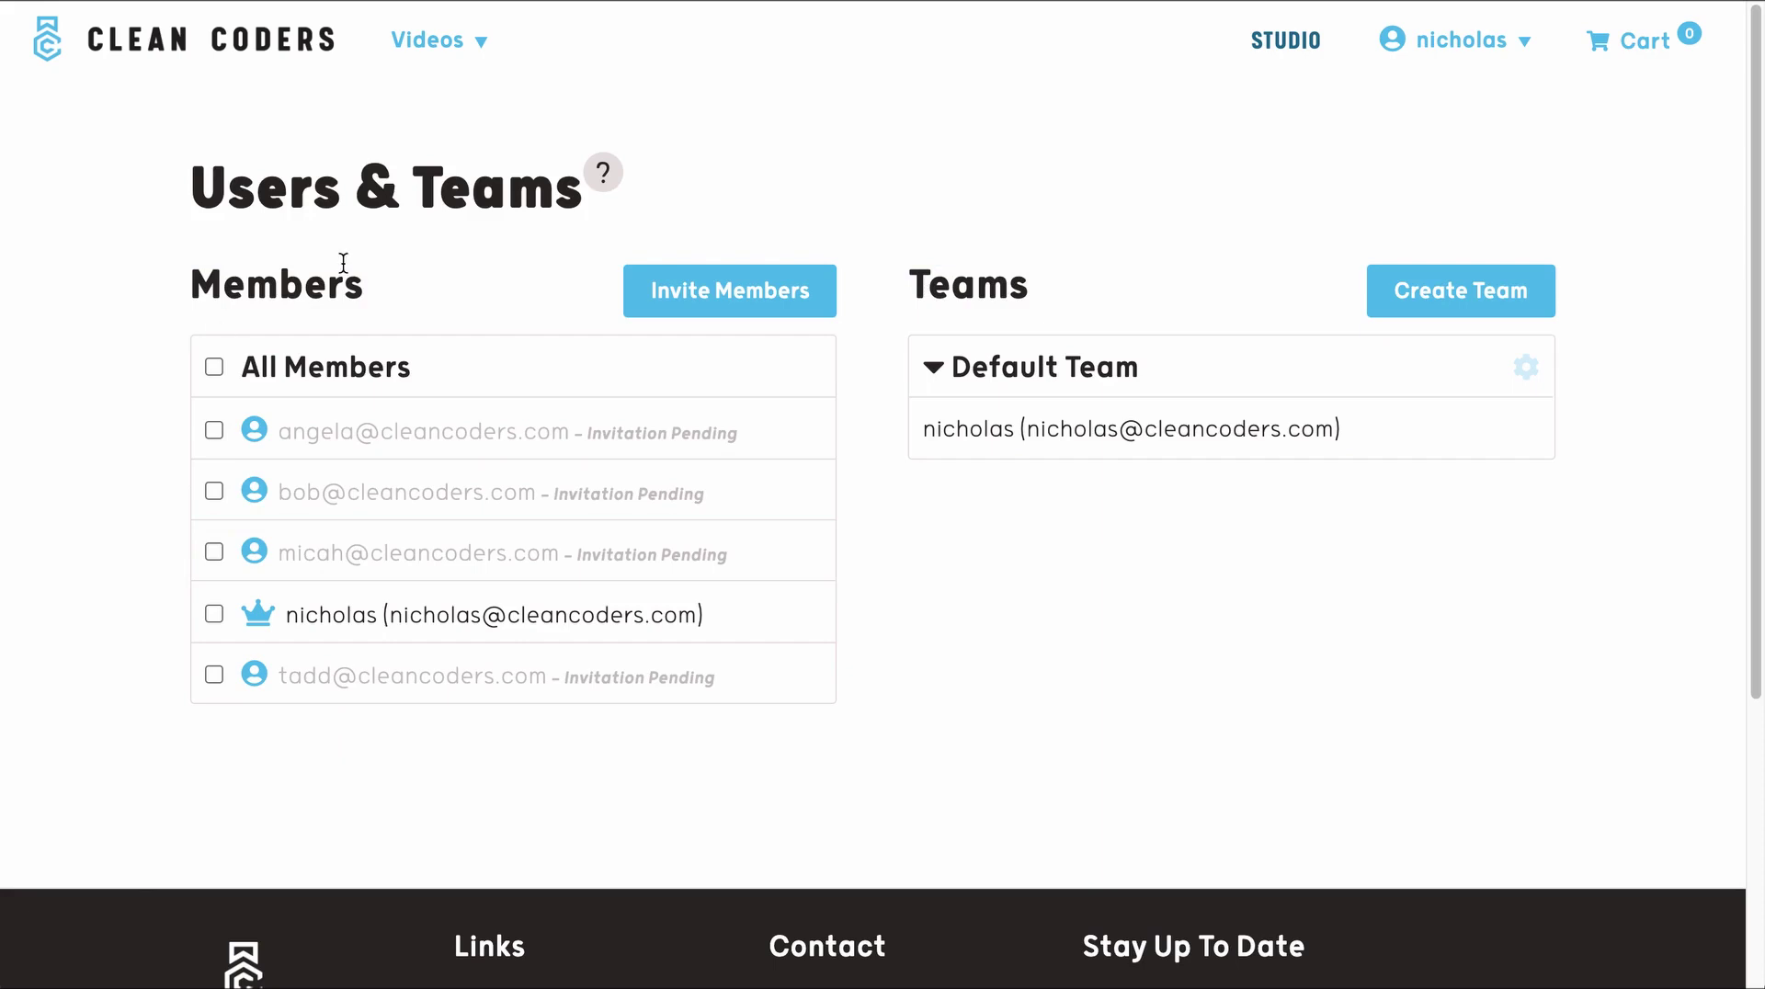
double_click(255, 284)
click(434, 262)
- Create a new team named 'Studio'
click(1526, 294)
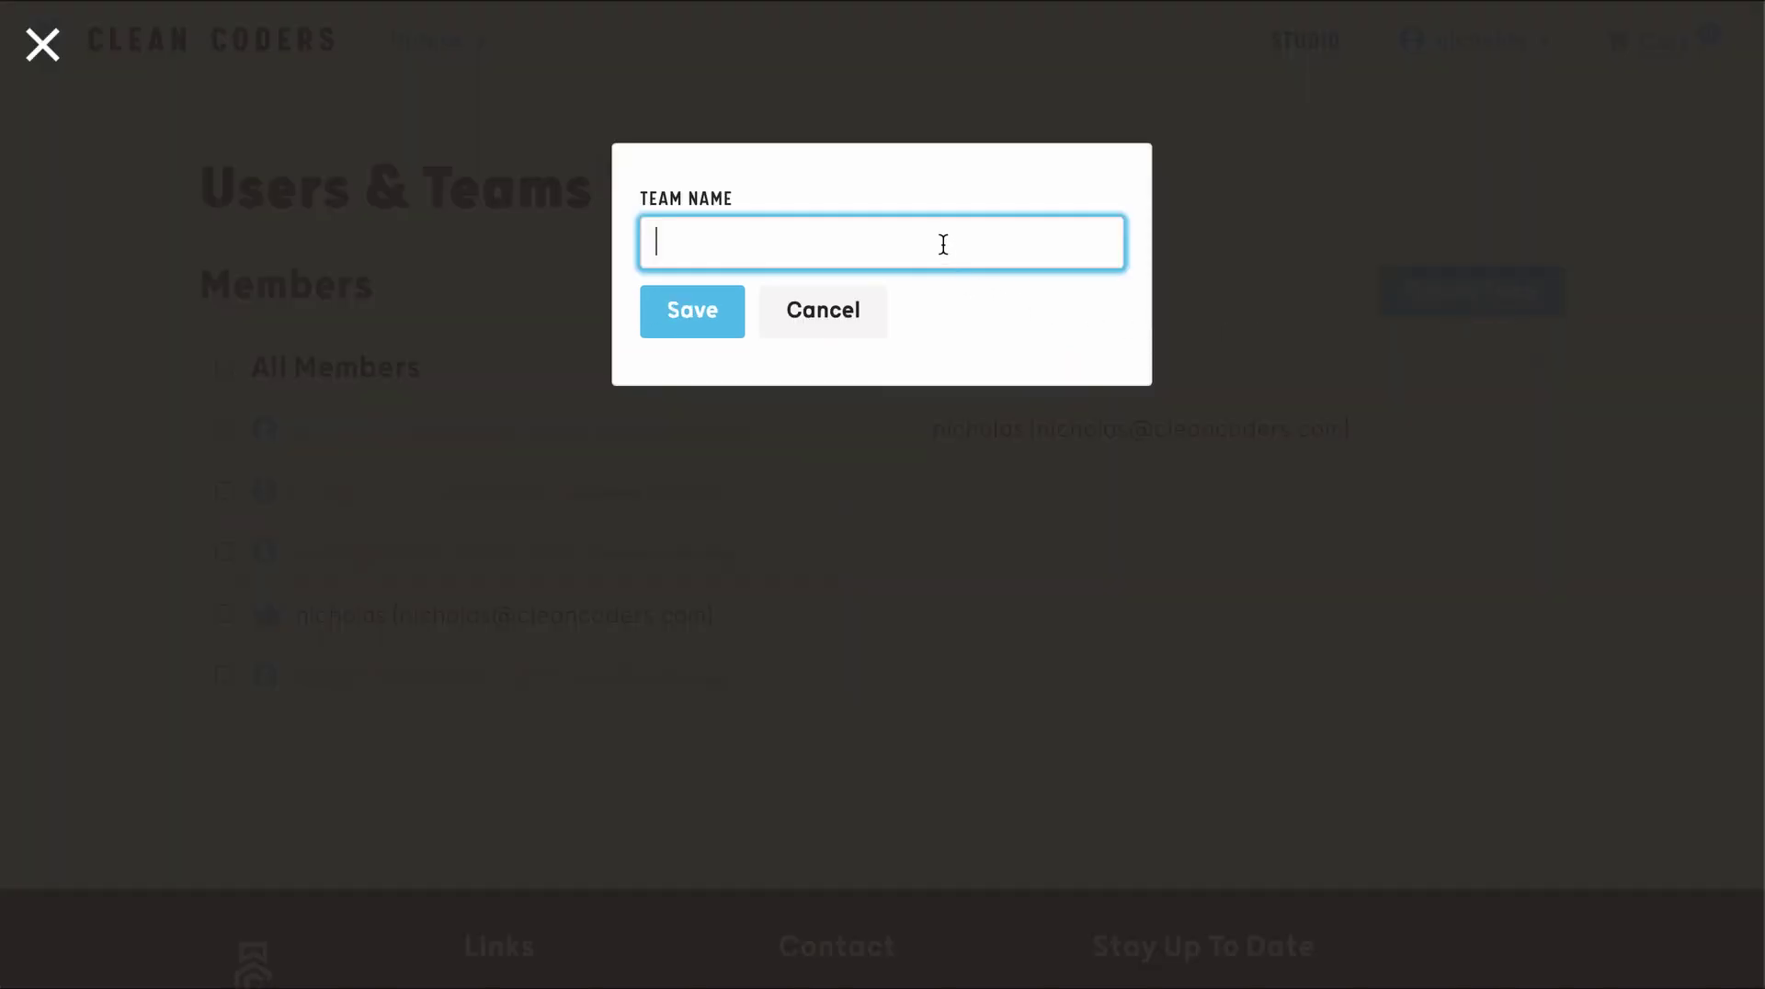
text(Studio)
click(708, 313)
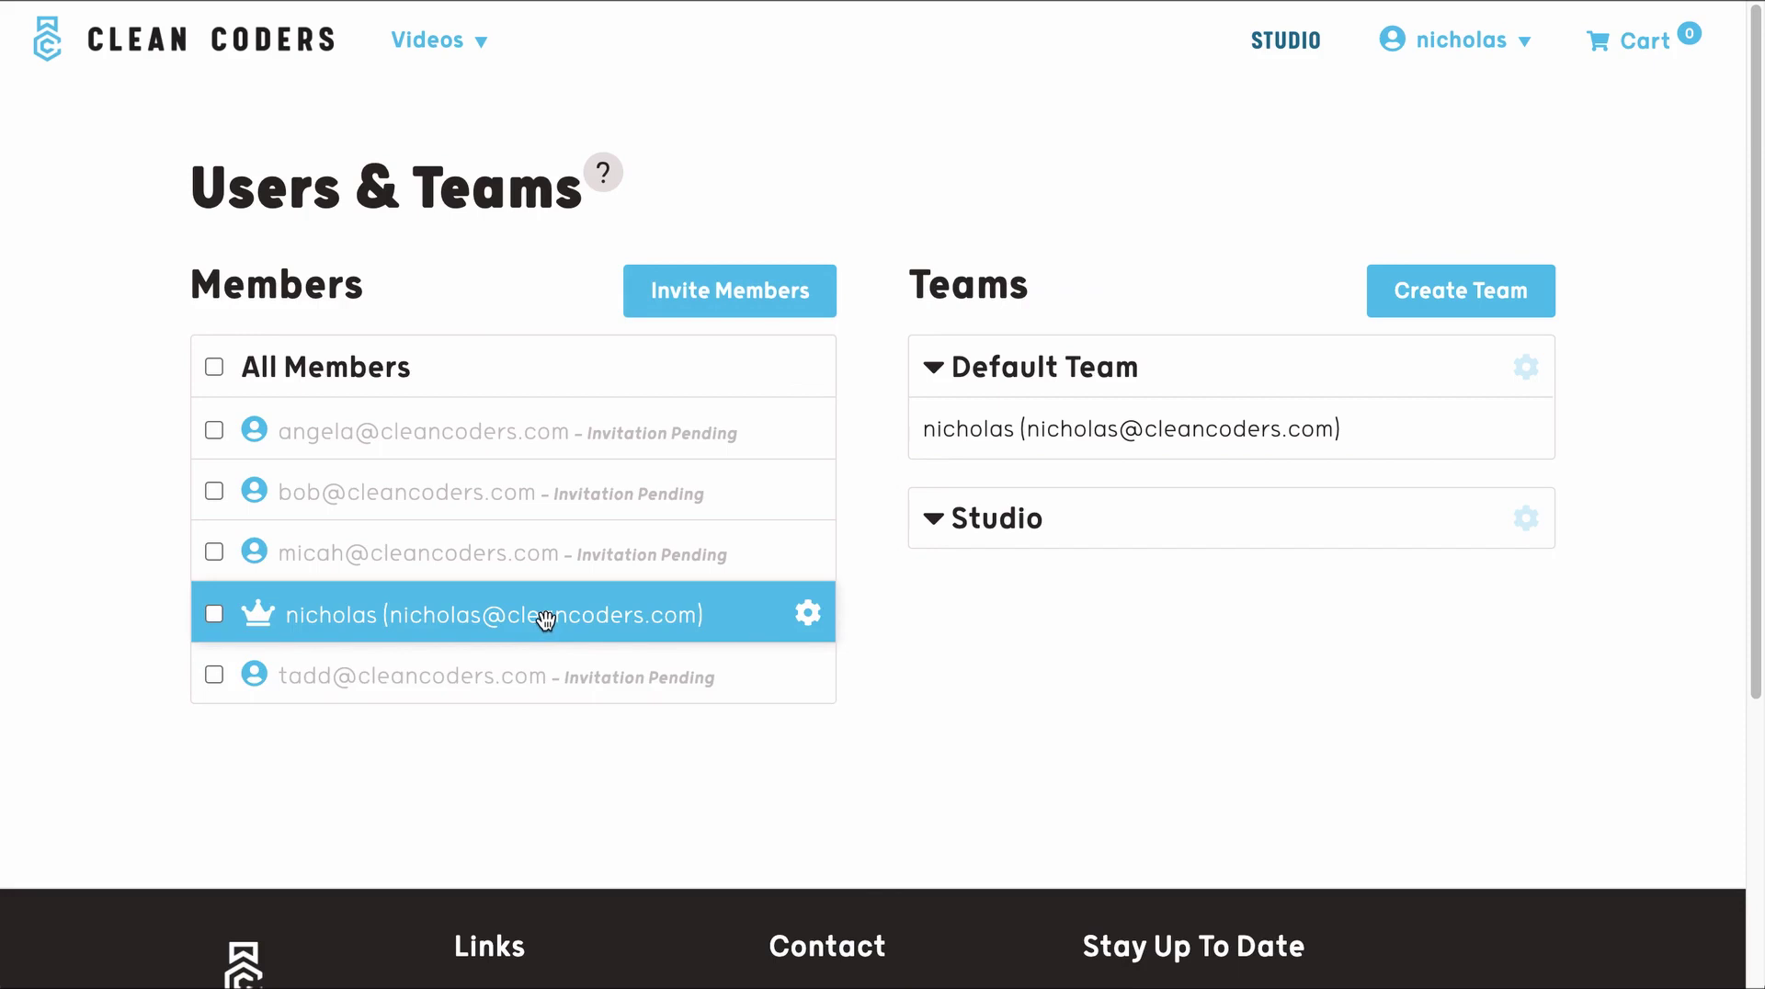
- Move the account owner and two pending invitees into the Studio team
drag(545, 622, 1145, 514)
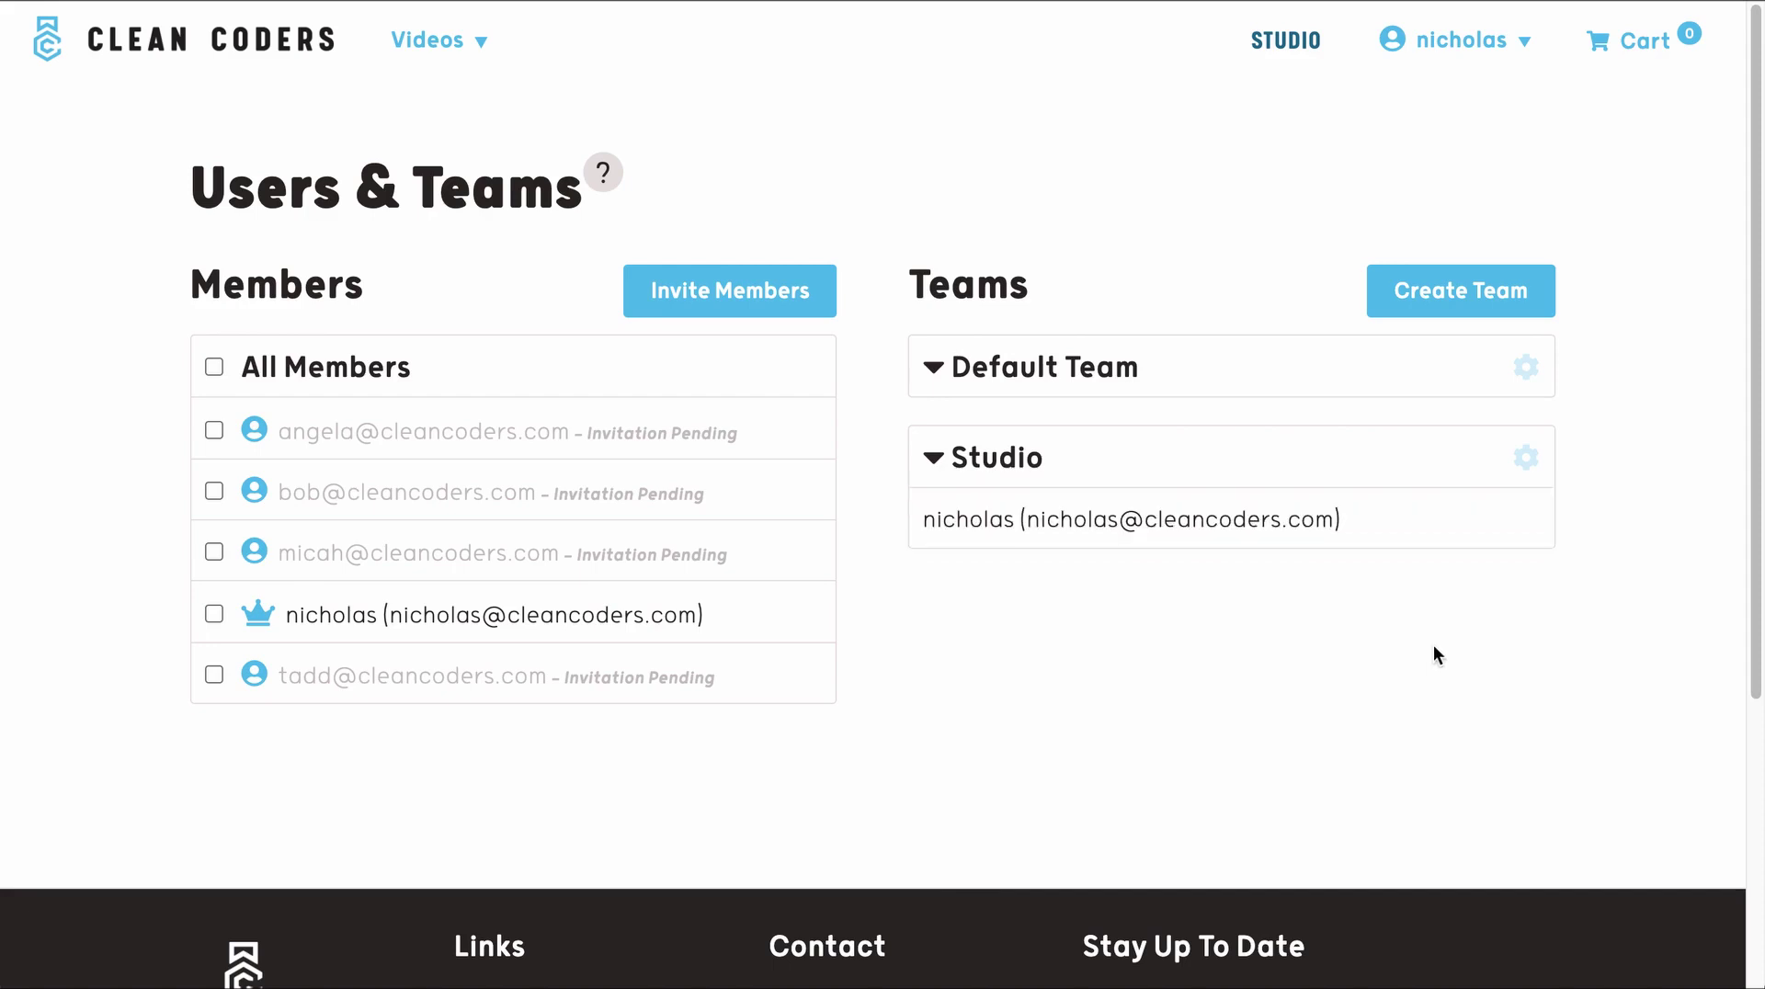
drag(1428, 528, 1411, 379)
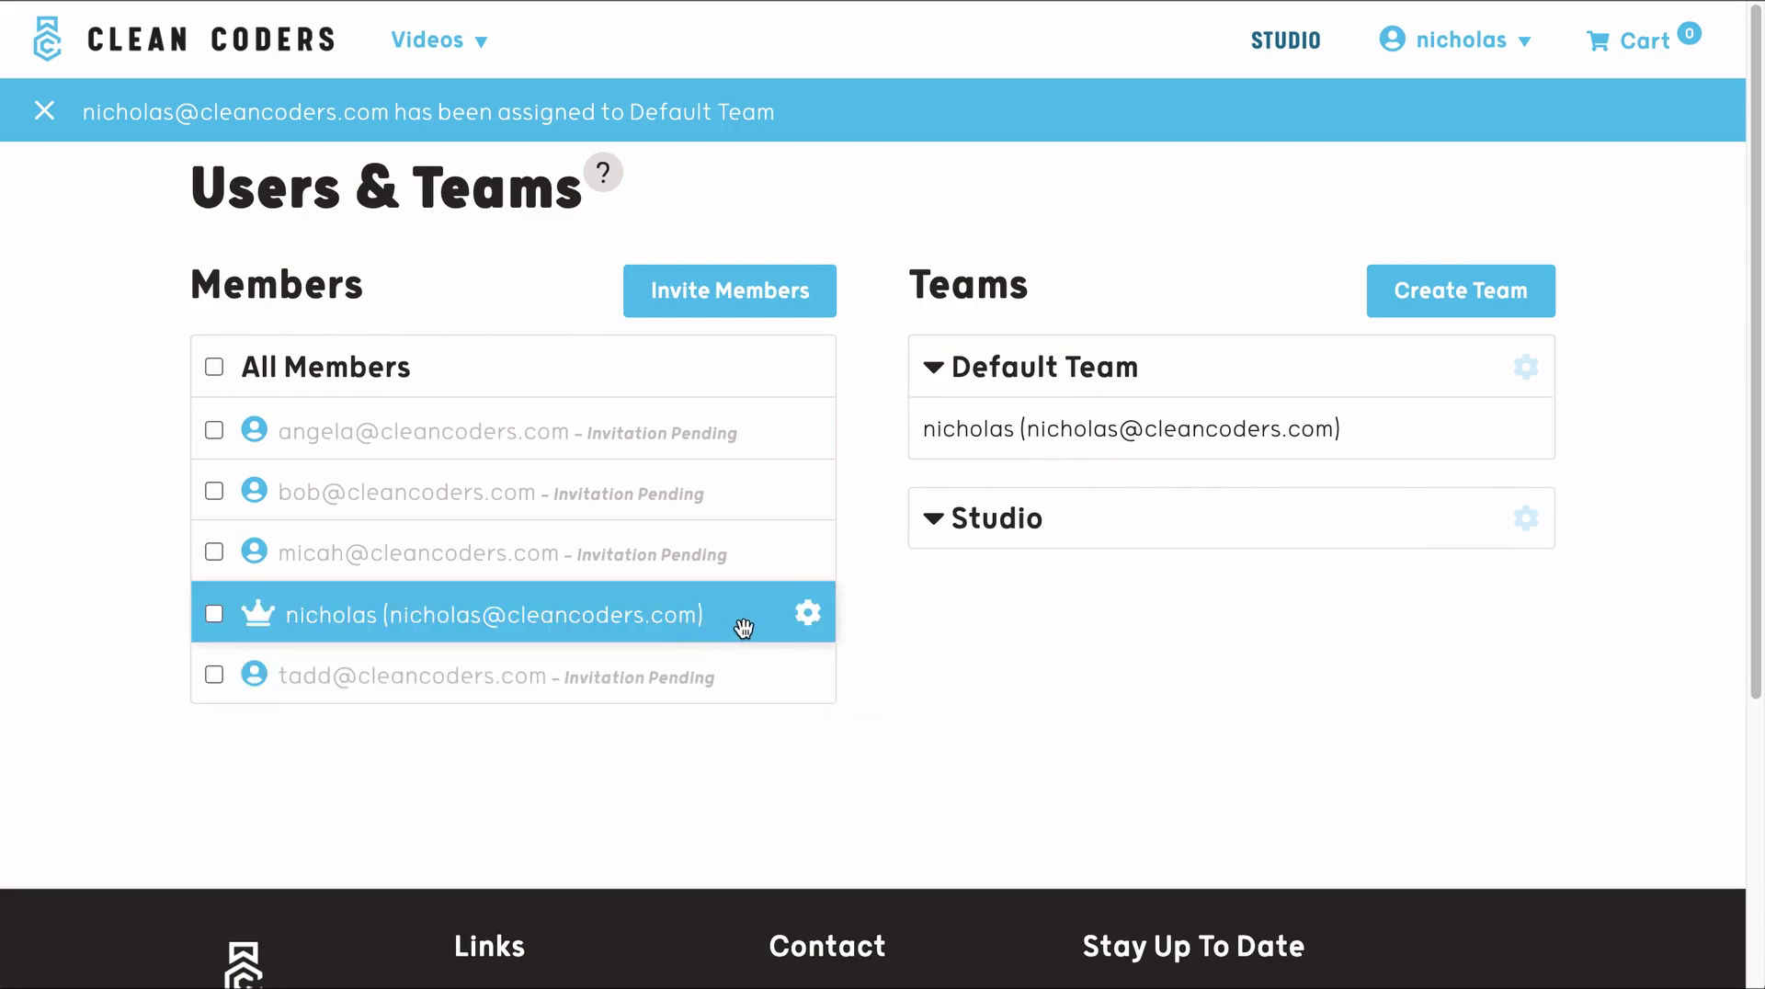
drag(791, 623, 1149, 519)
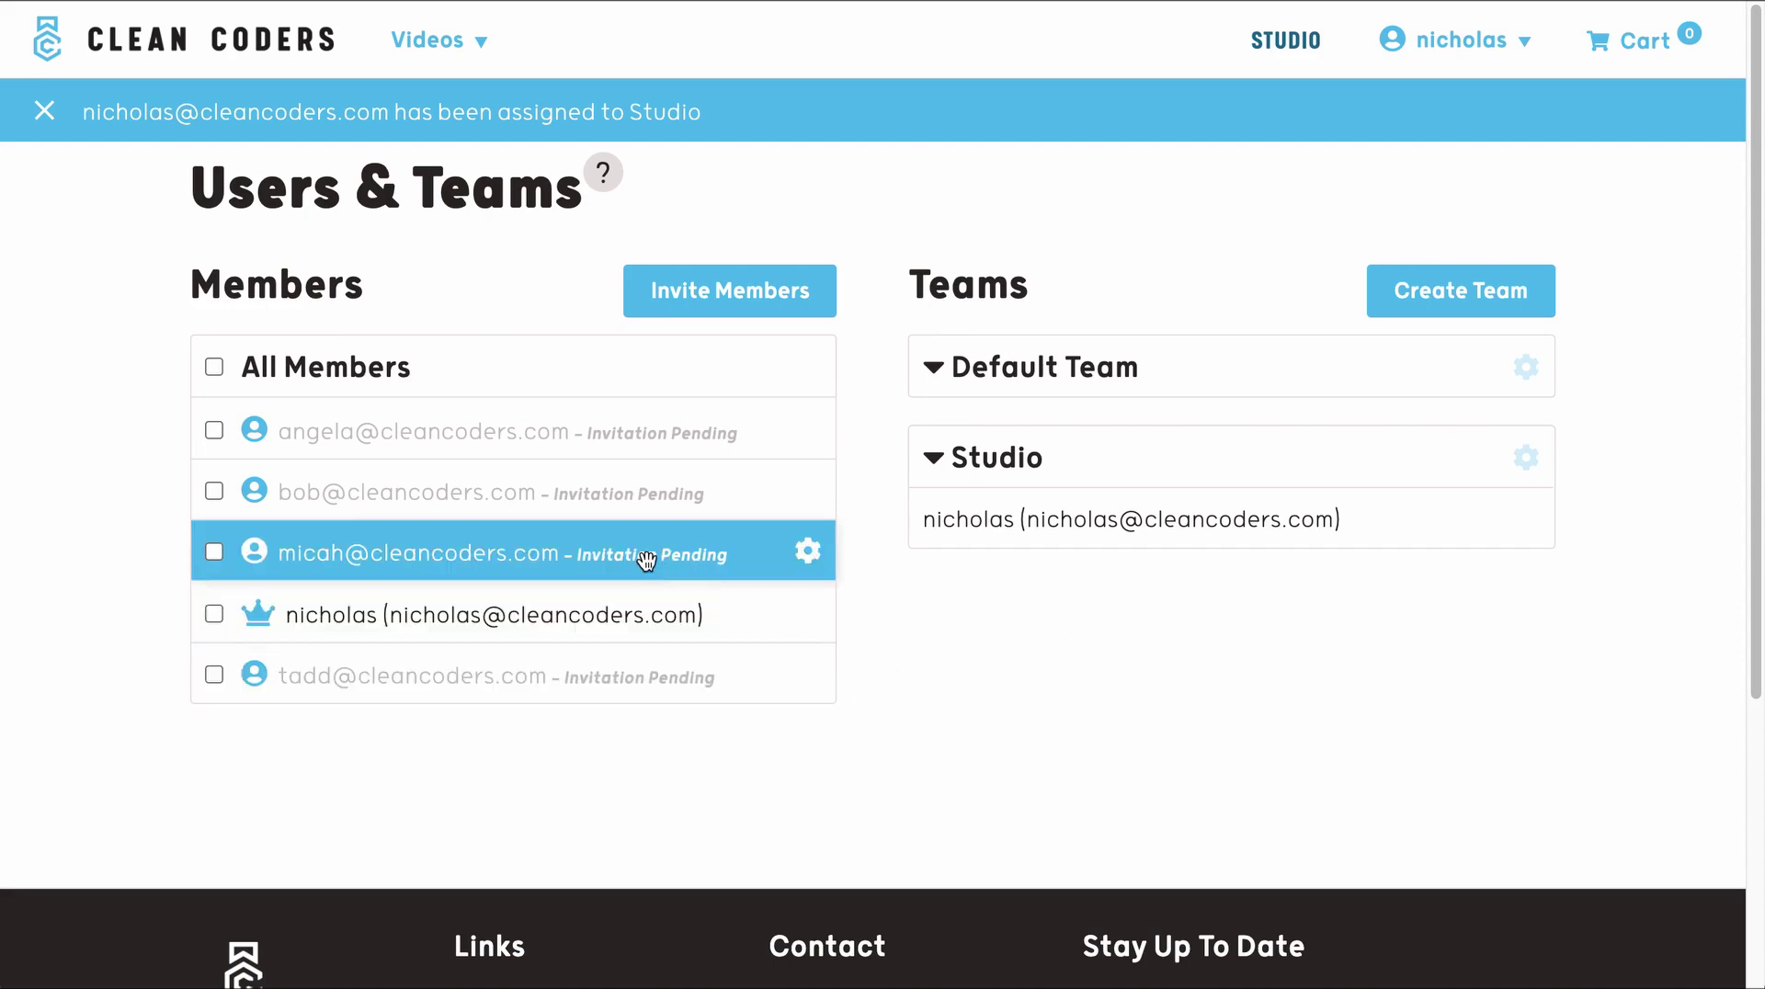
drag(760, 552, 1176, 537)
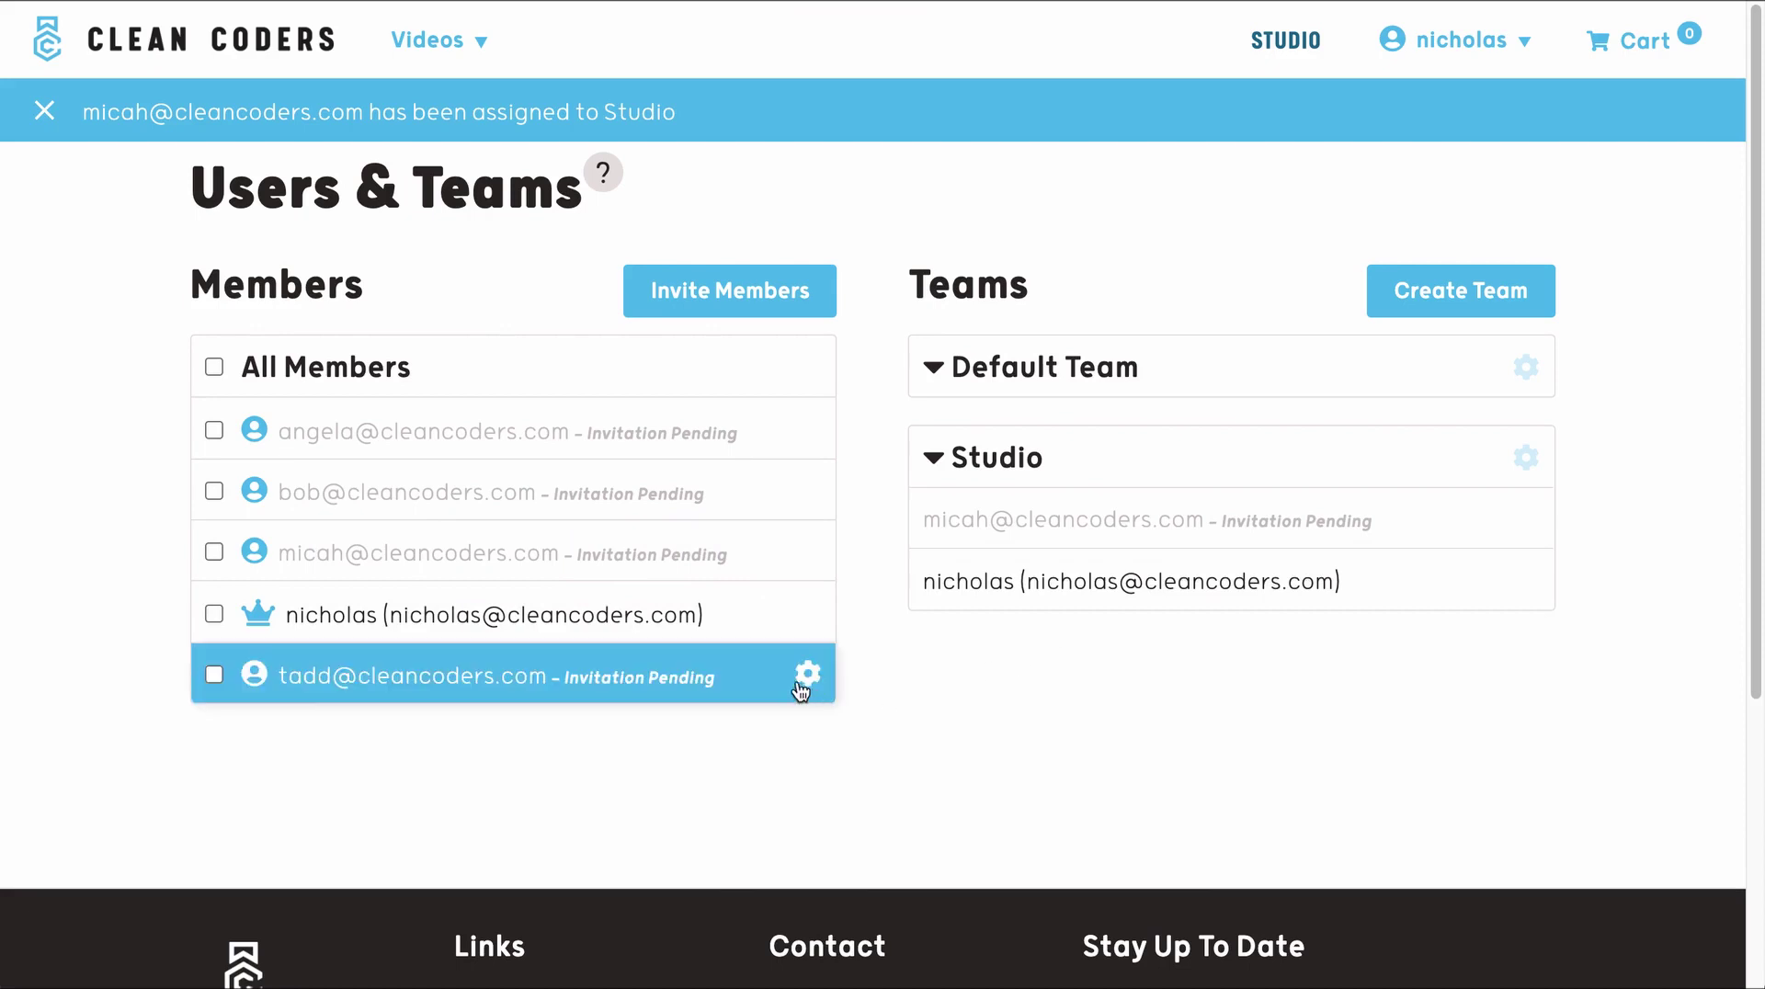
drag(752, 668, 1138, 614)
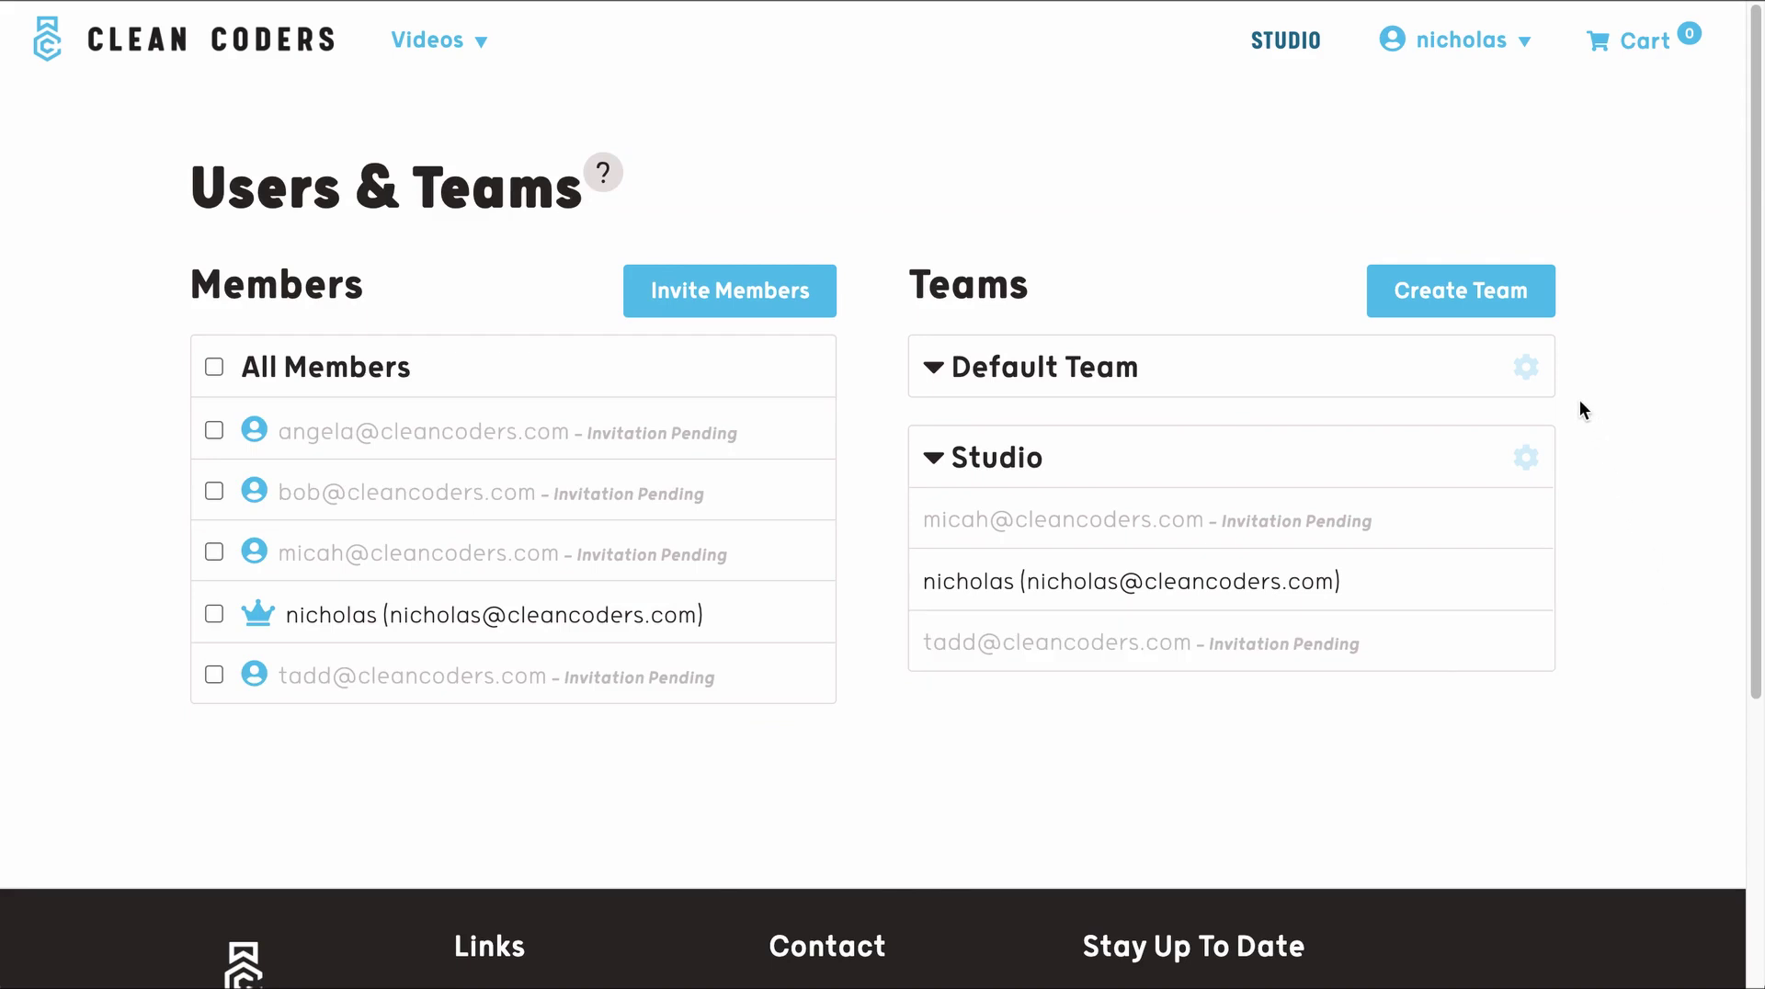
- Abandon creating another team and open the Team Settings for Default Team
click(1522, 310)
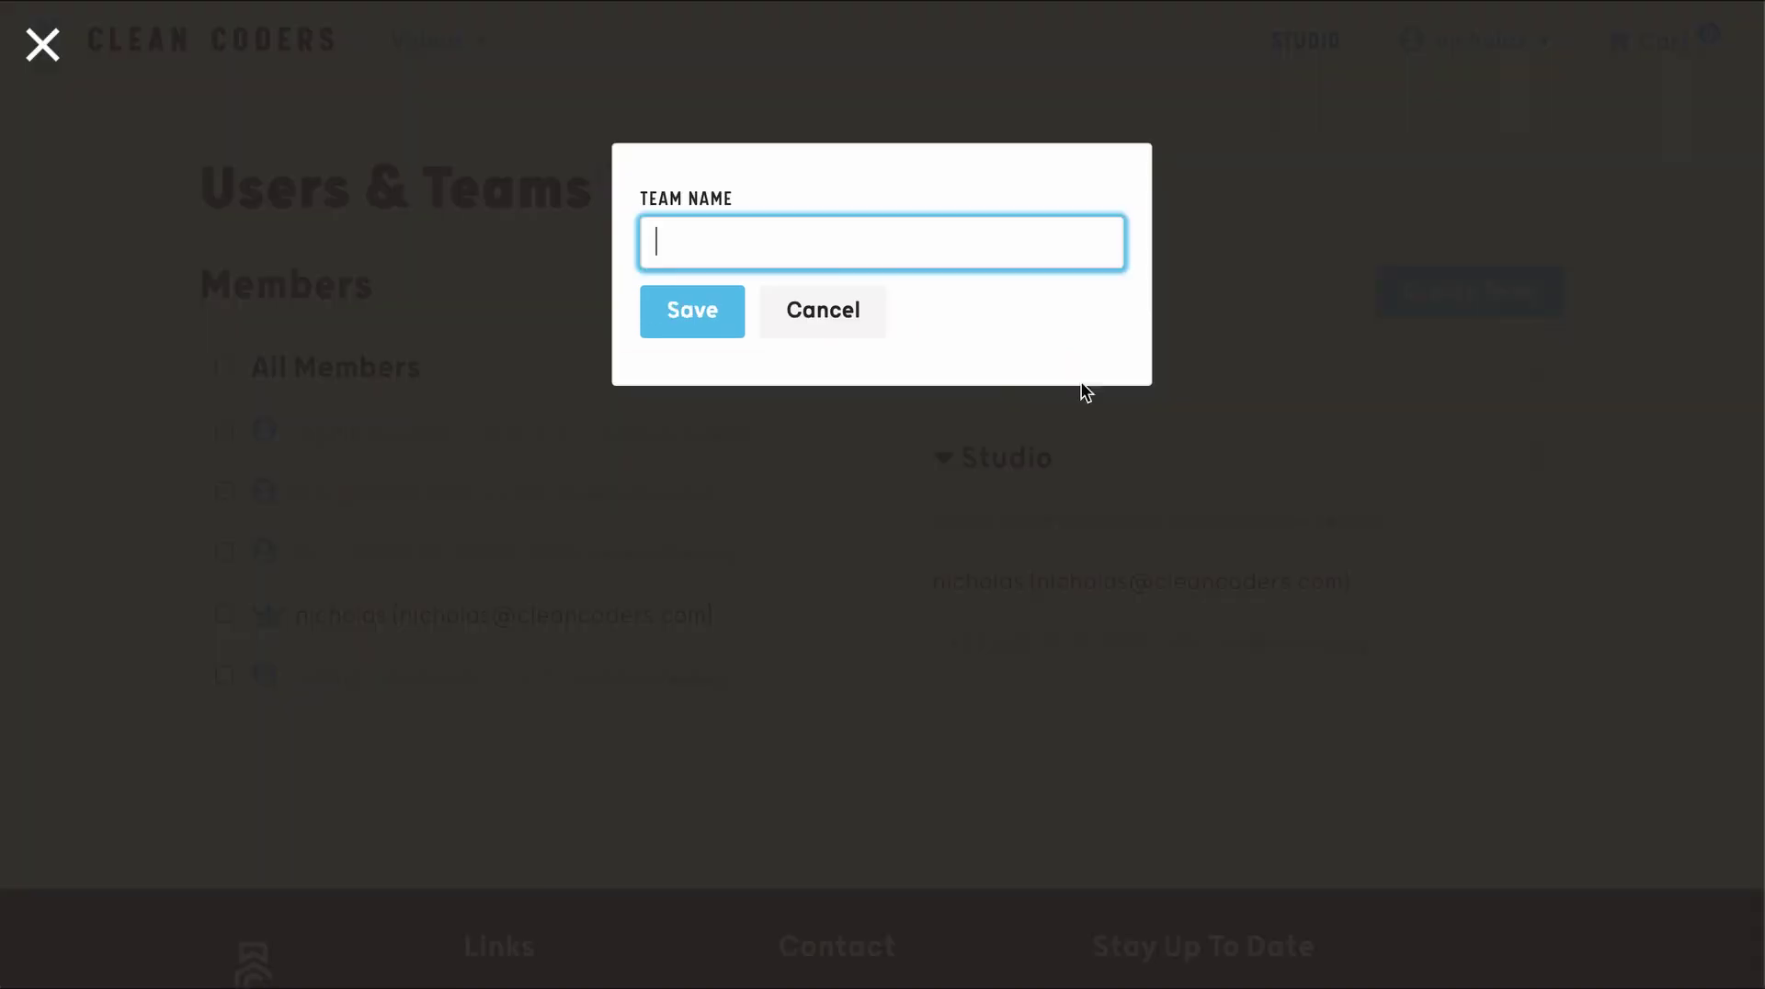
click(856, 329)
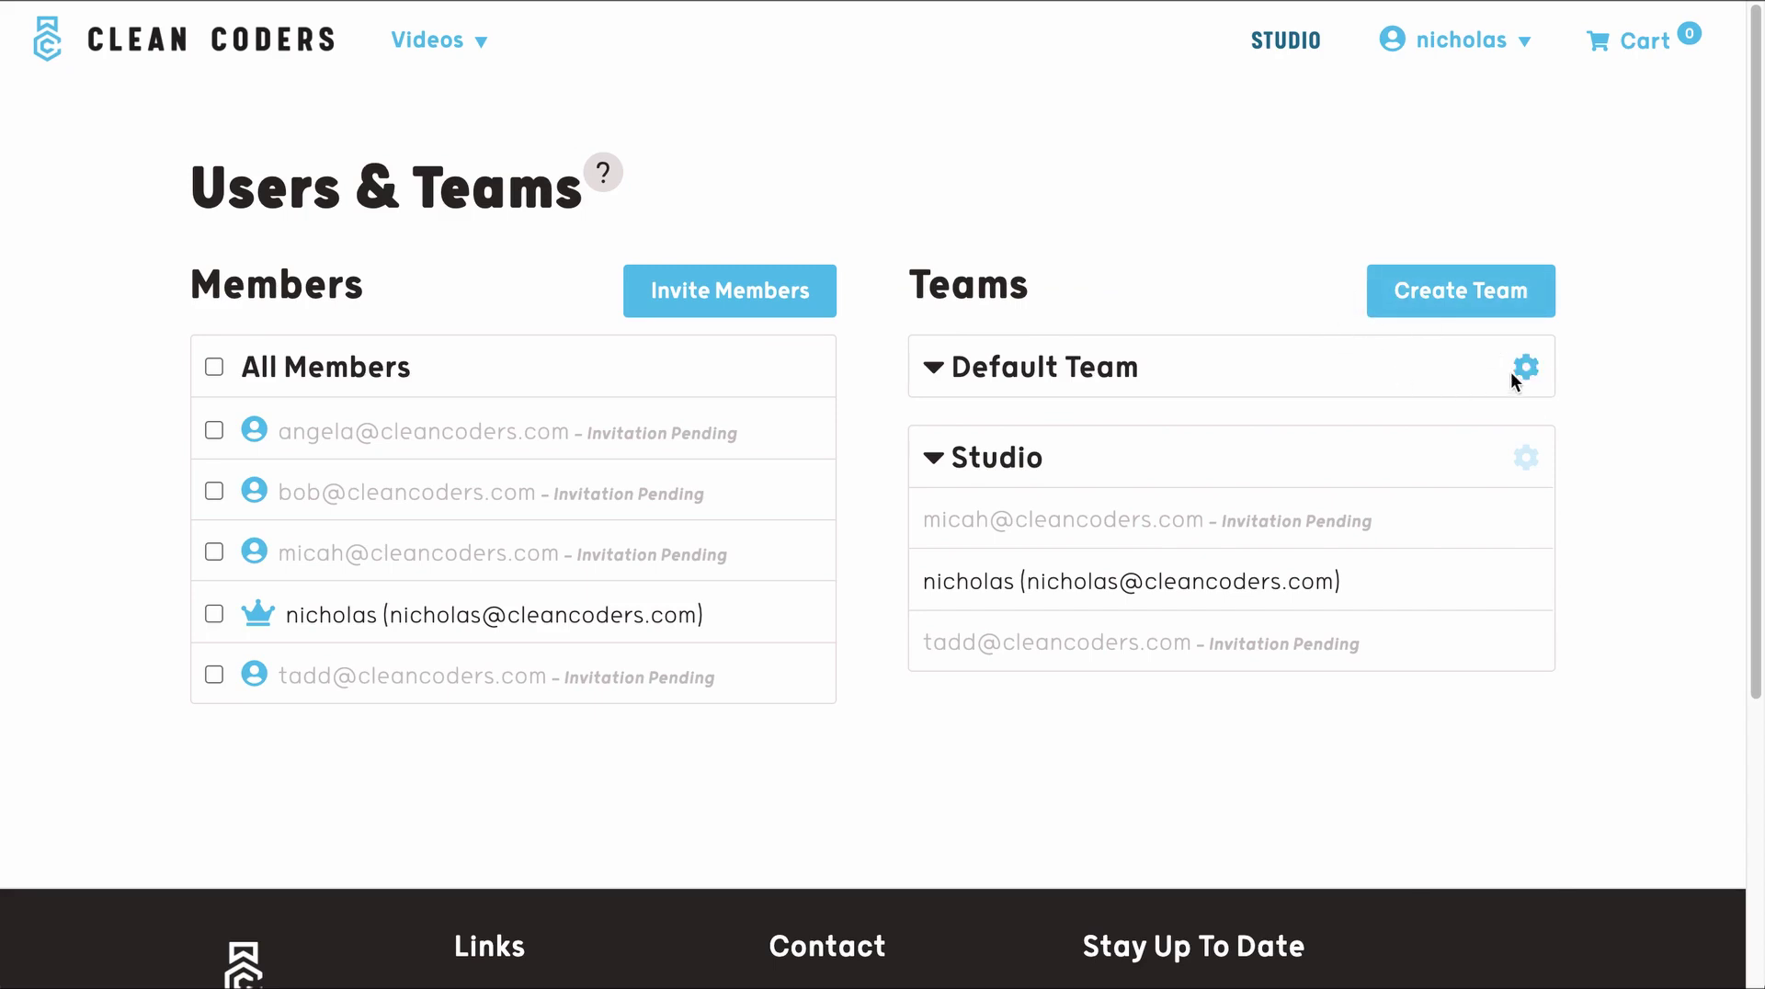
click(1525, 370)
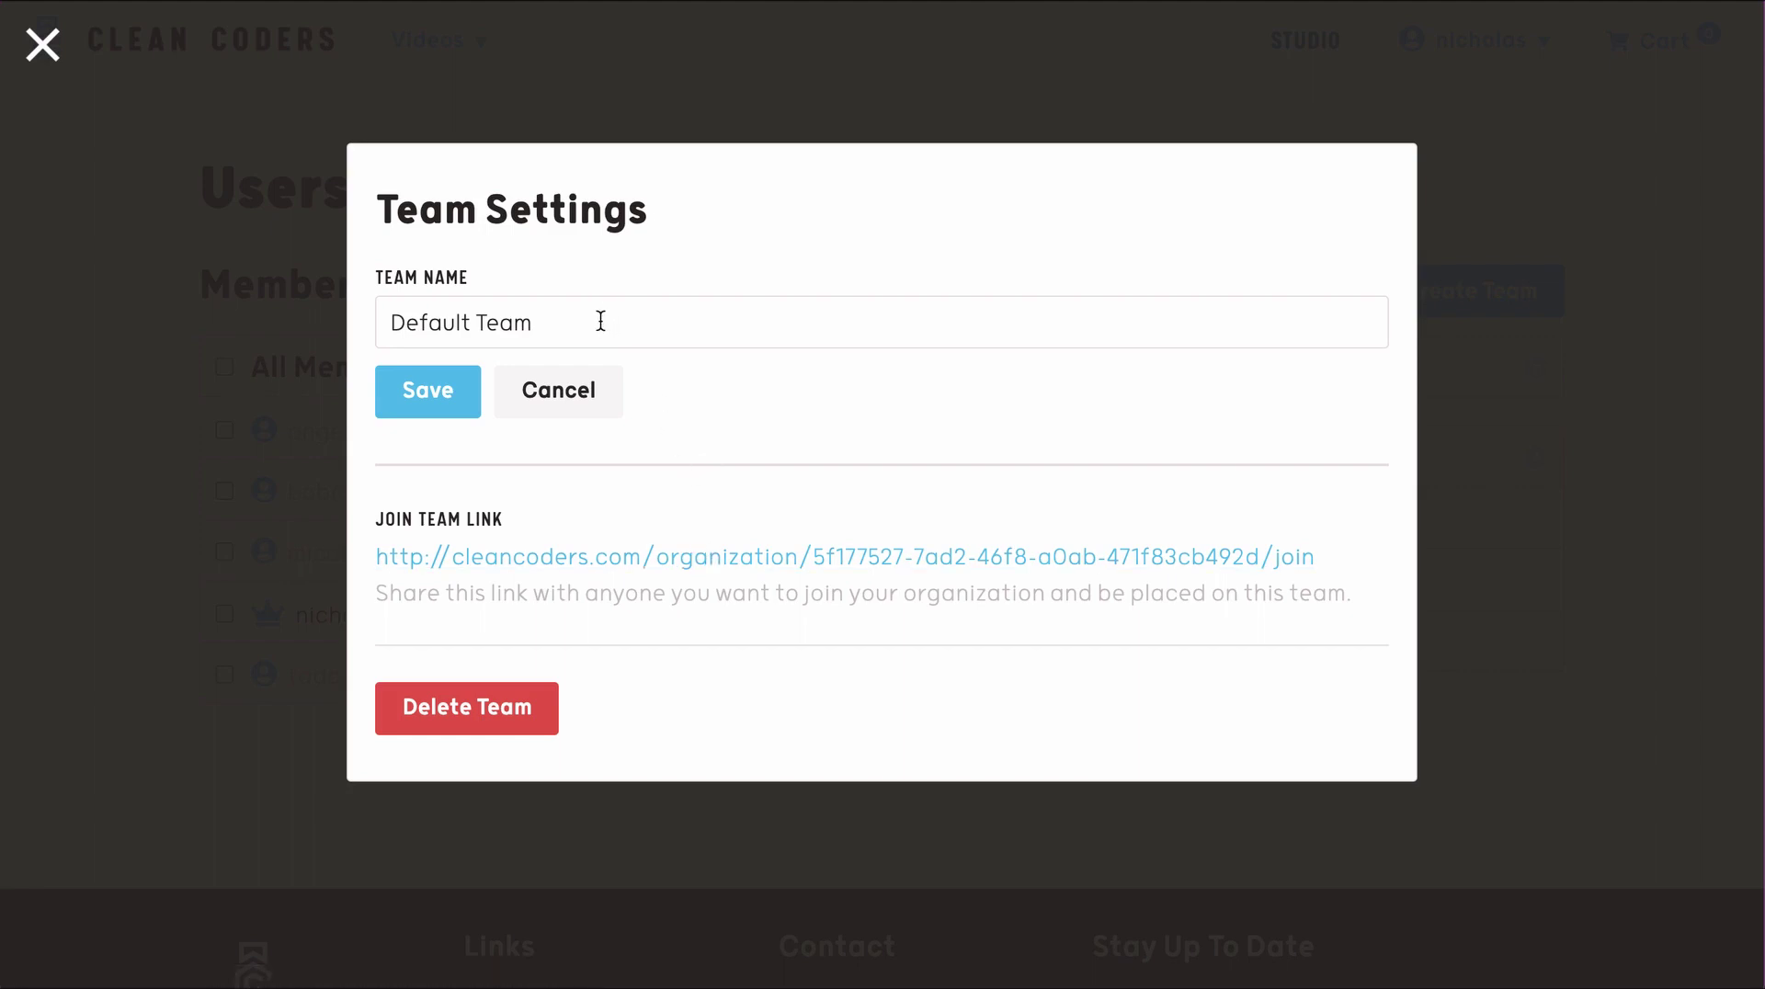
- Rename Default Team to 'Video Production'
drag(592, 320, 360, 398)
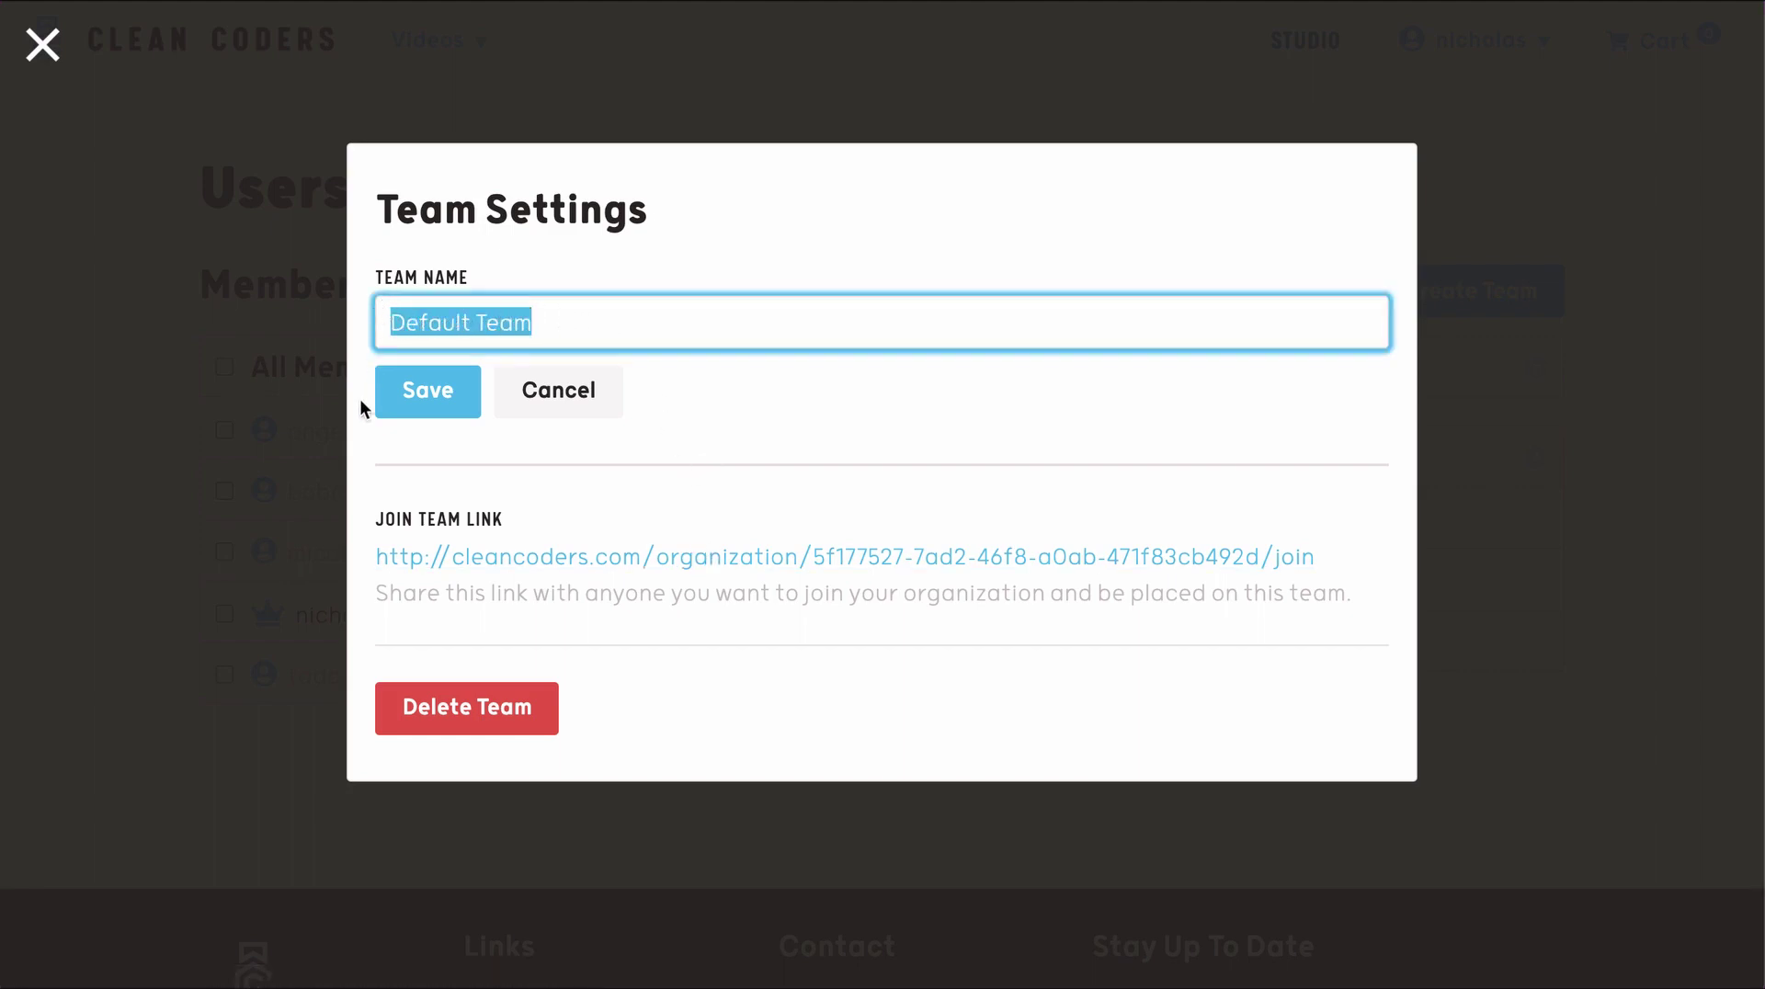
text(V)
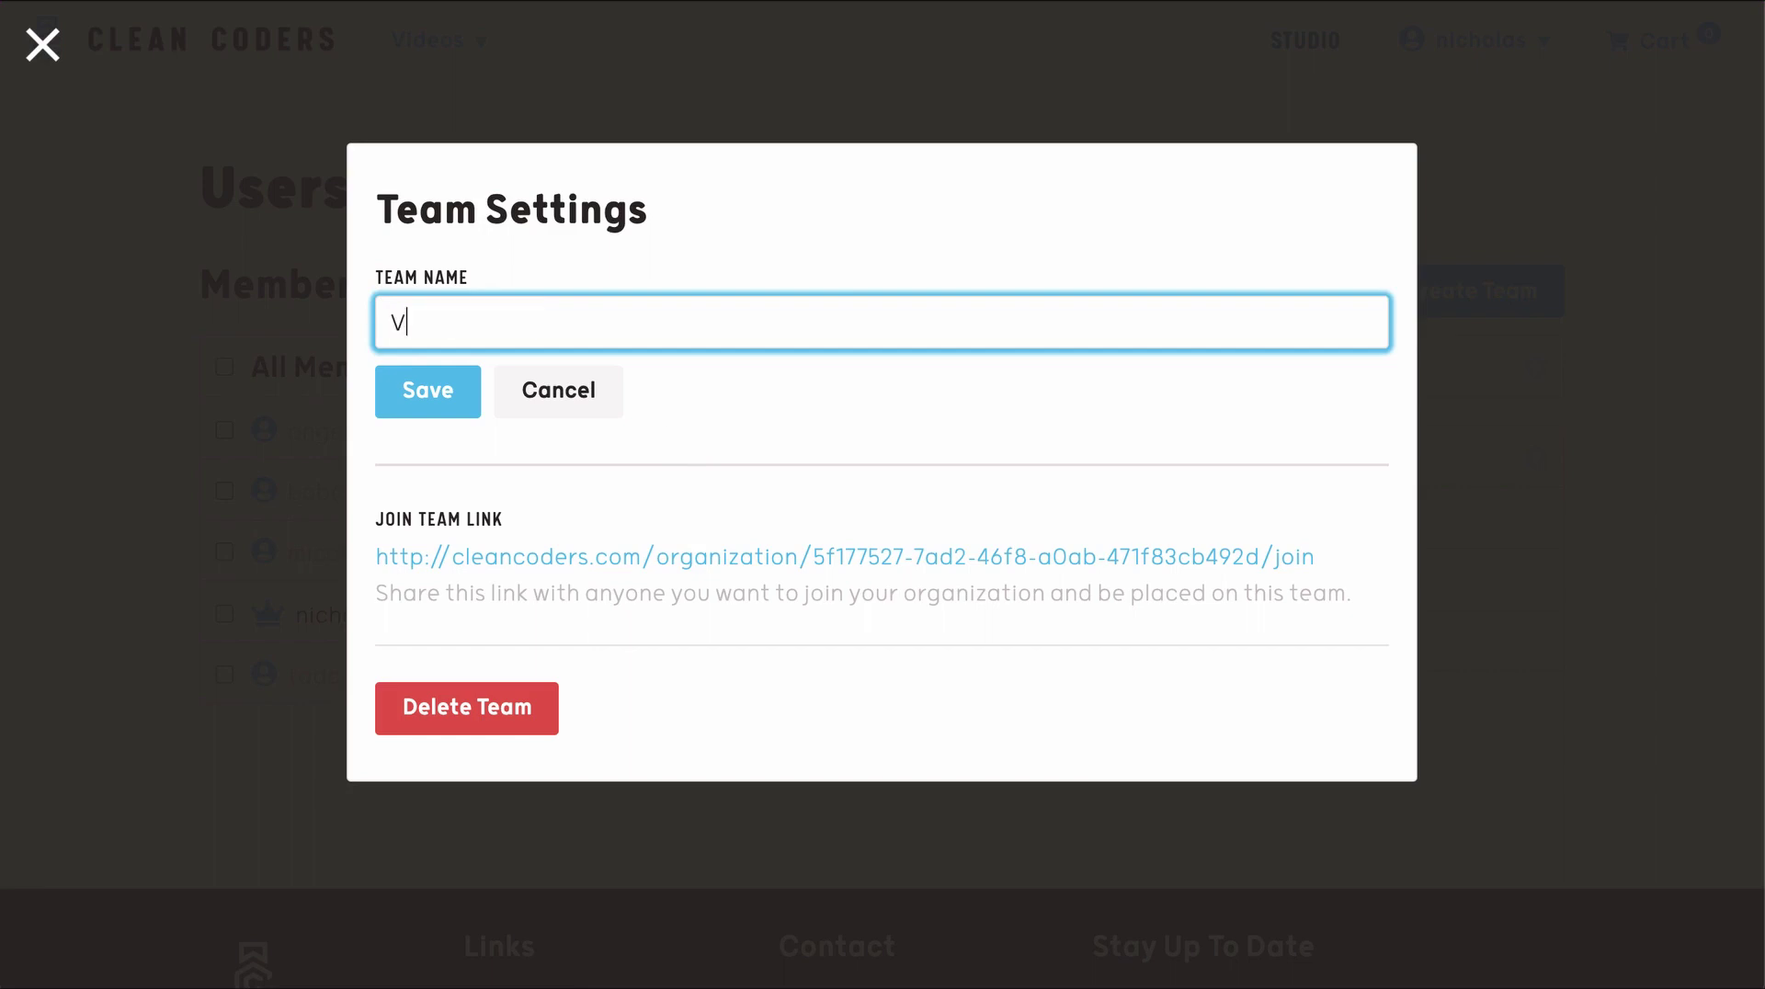
text(ideo Production)
click(433, 388)
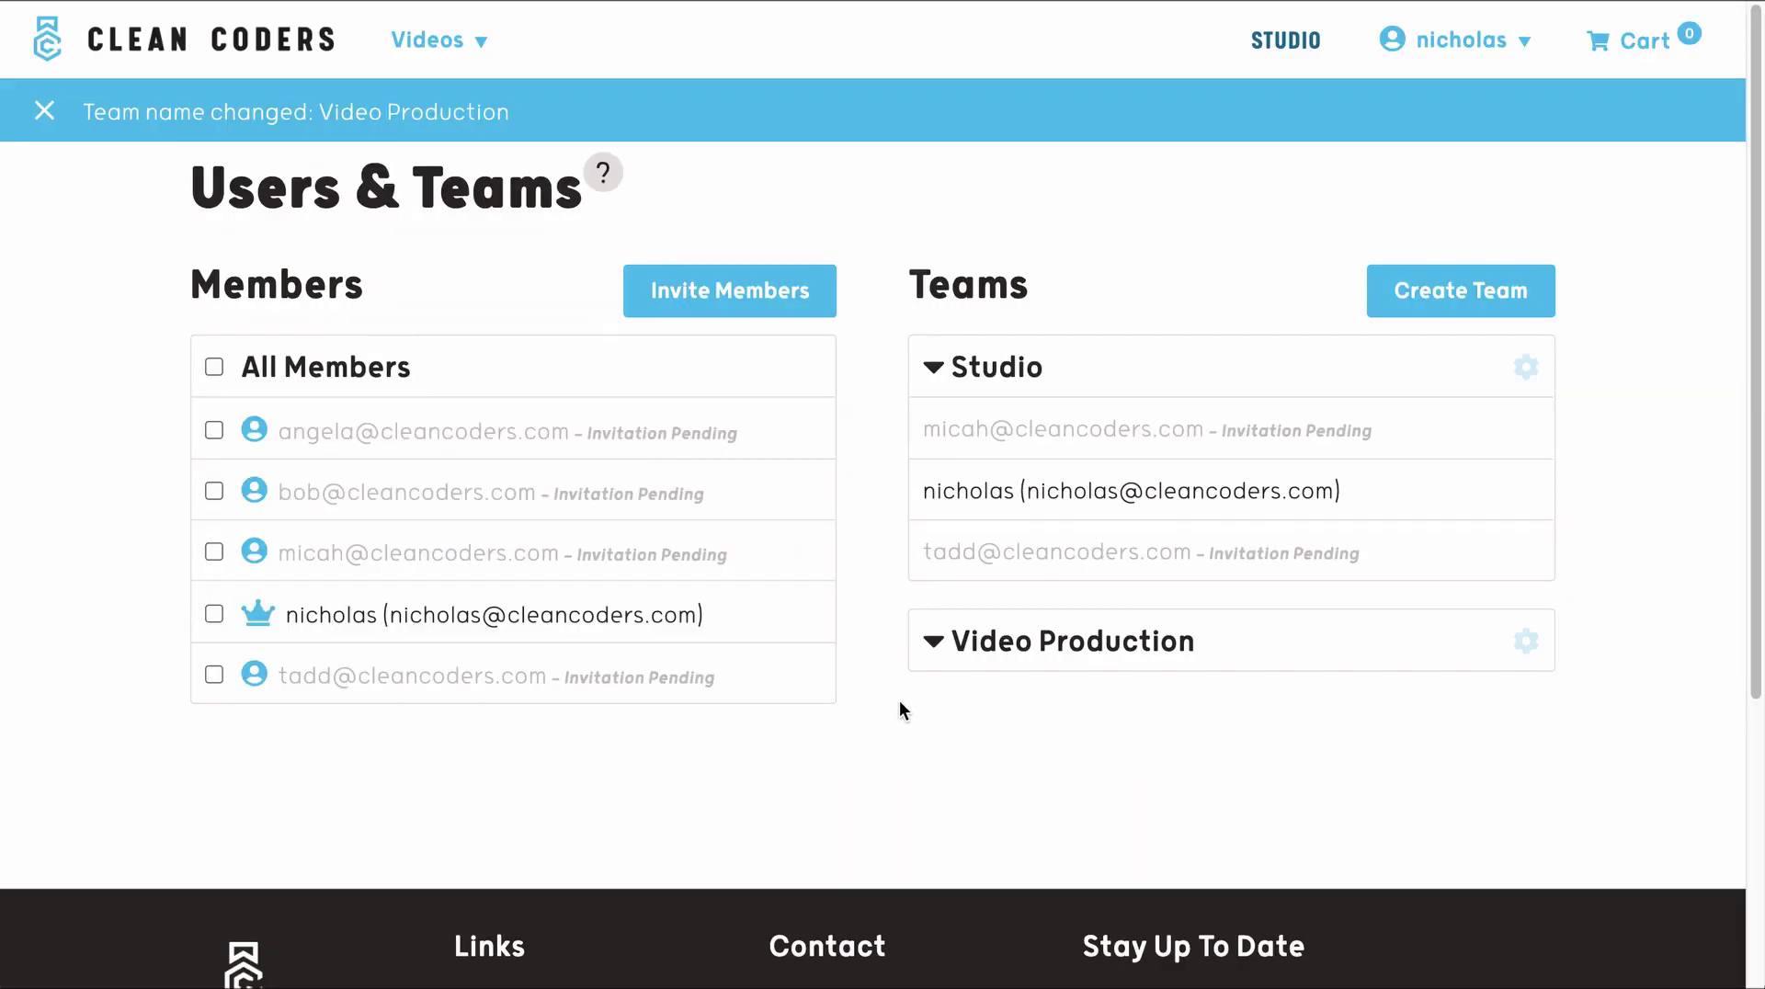
- Assign the two remaining pending invitees to the Video Production team
mouse_move(673, 466)
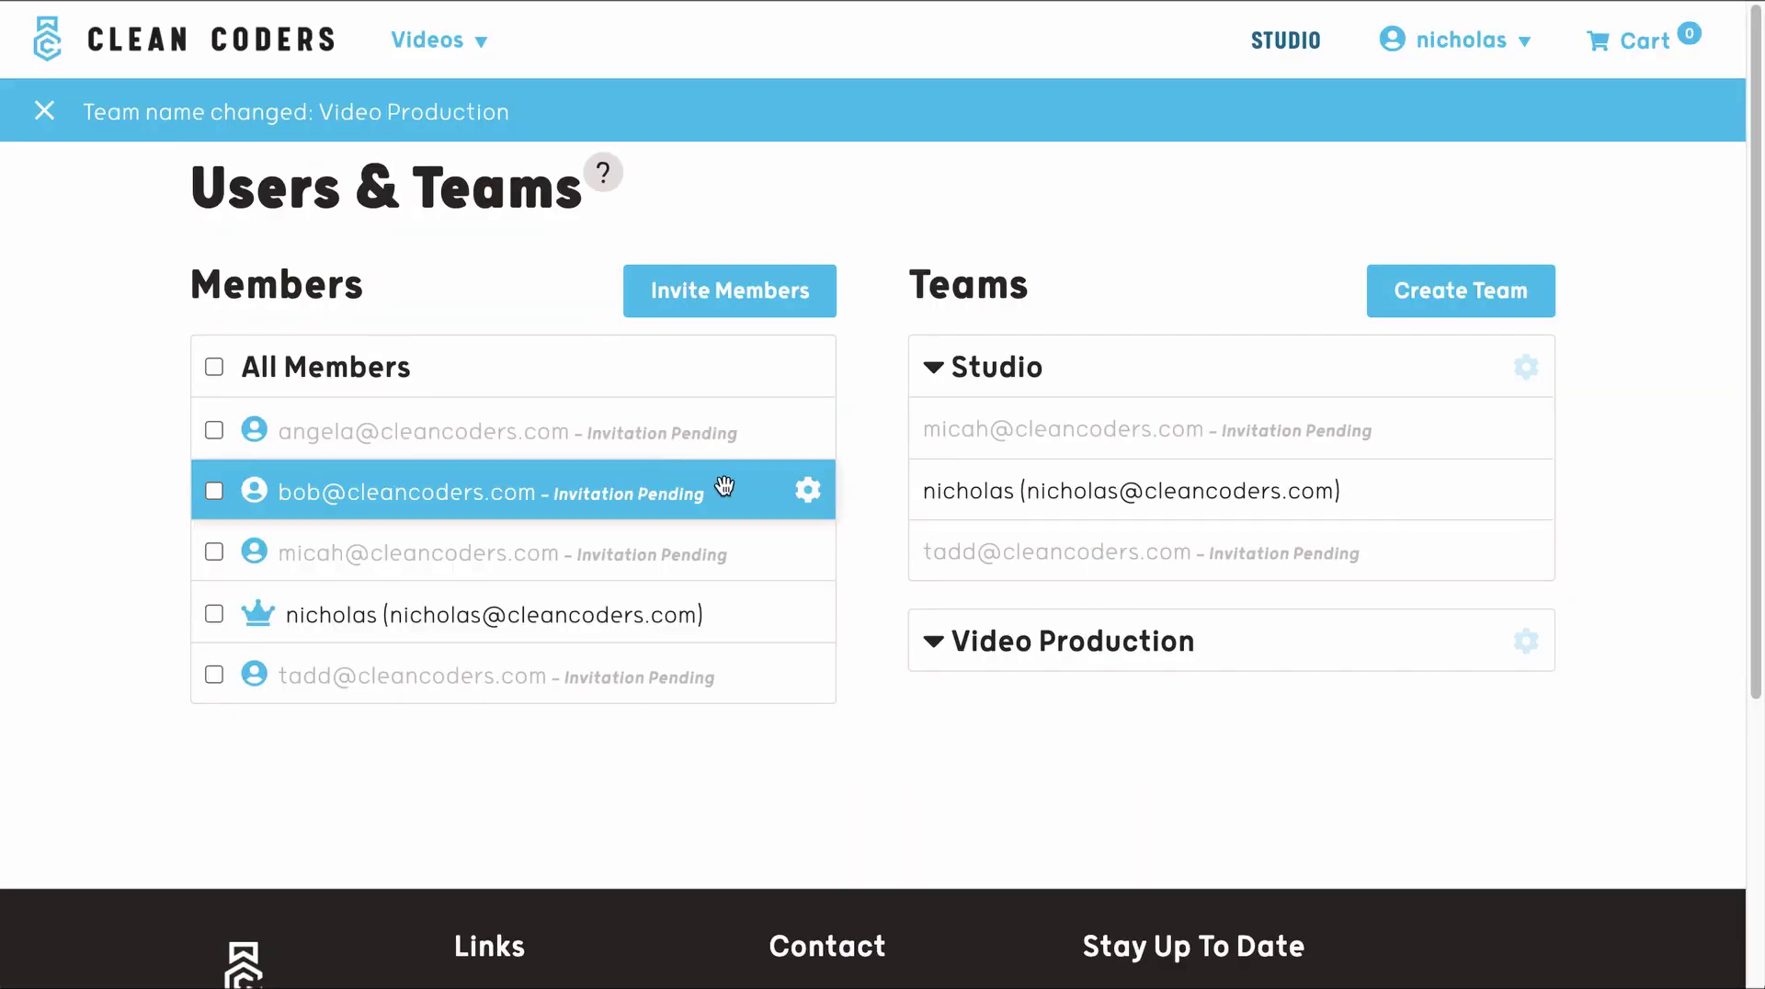
drag(730, 485, 954, 646)
mouse_move(768, 422)
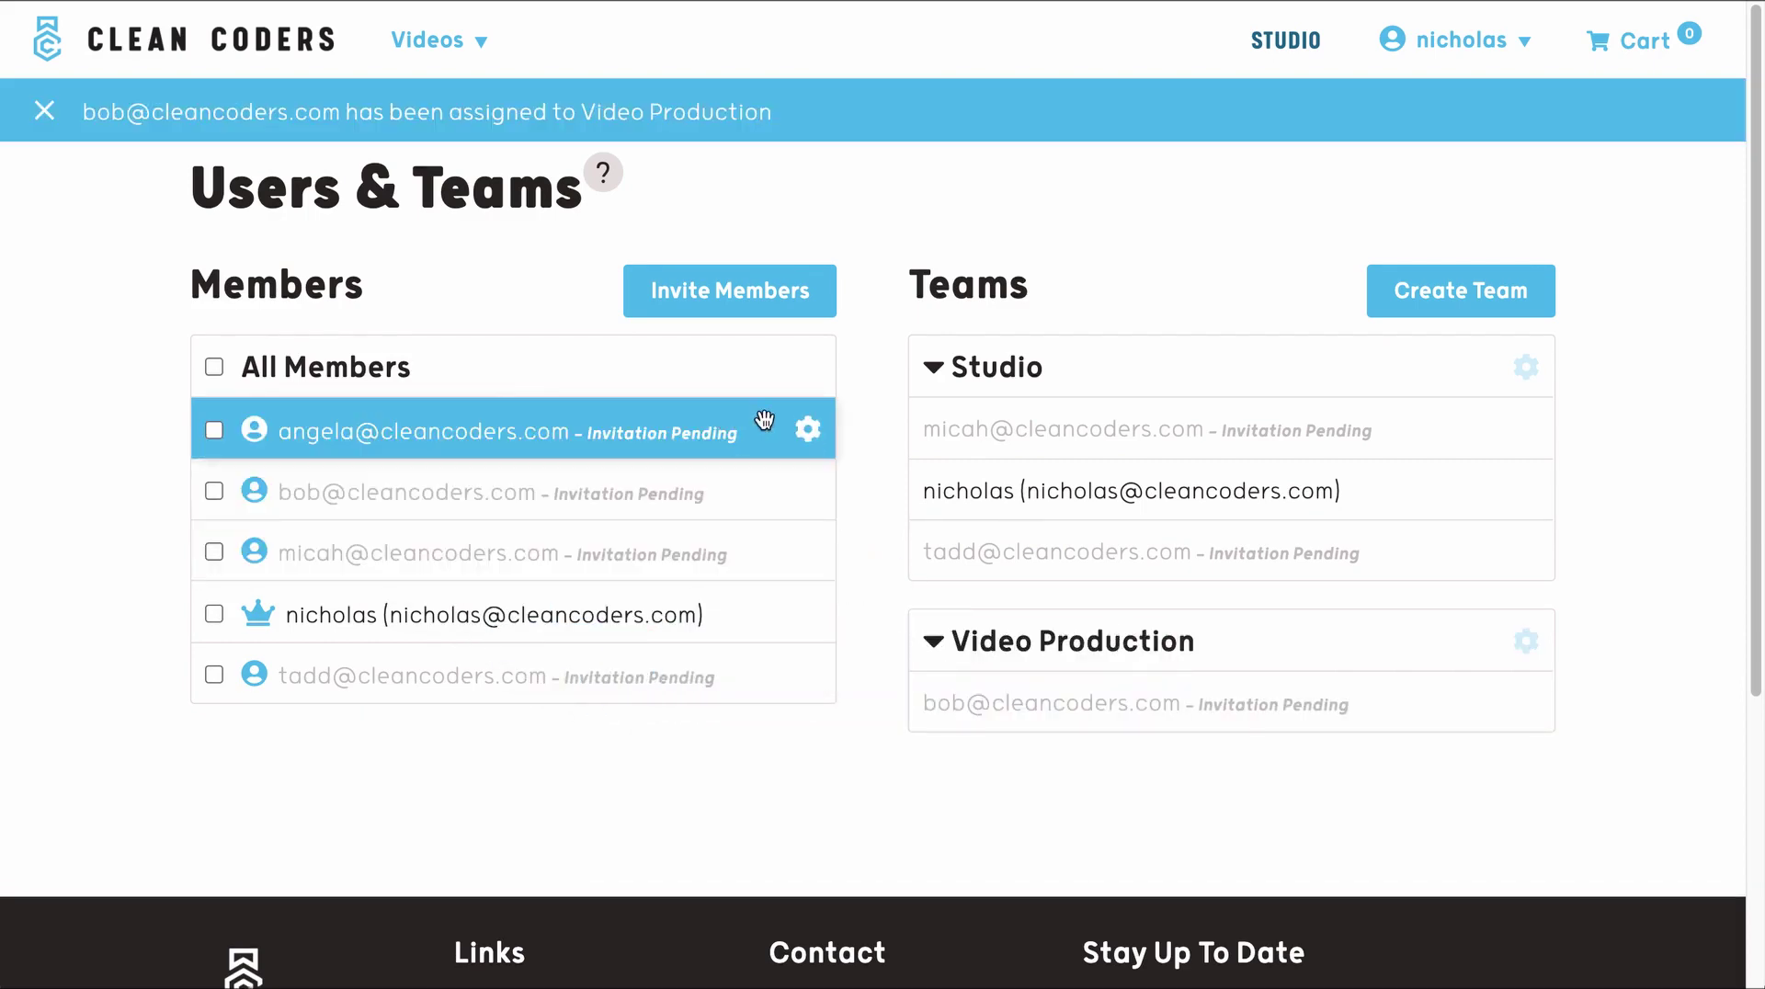
drag(768, 423, 1067, 698)
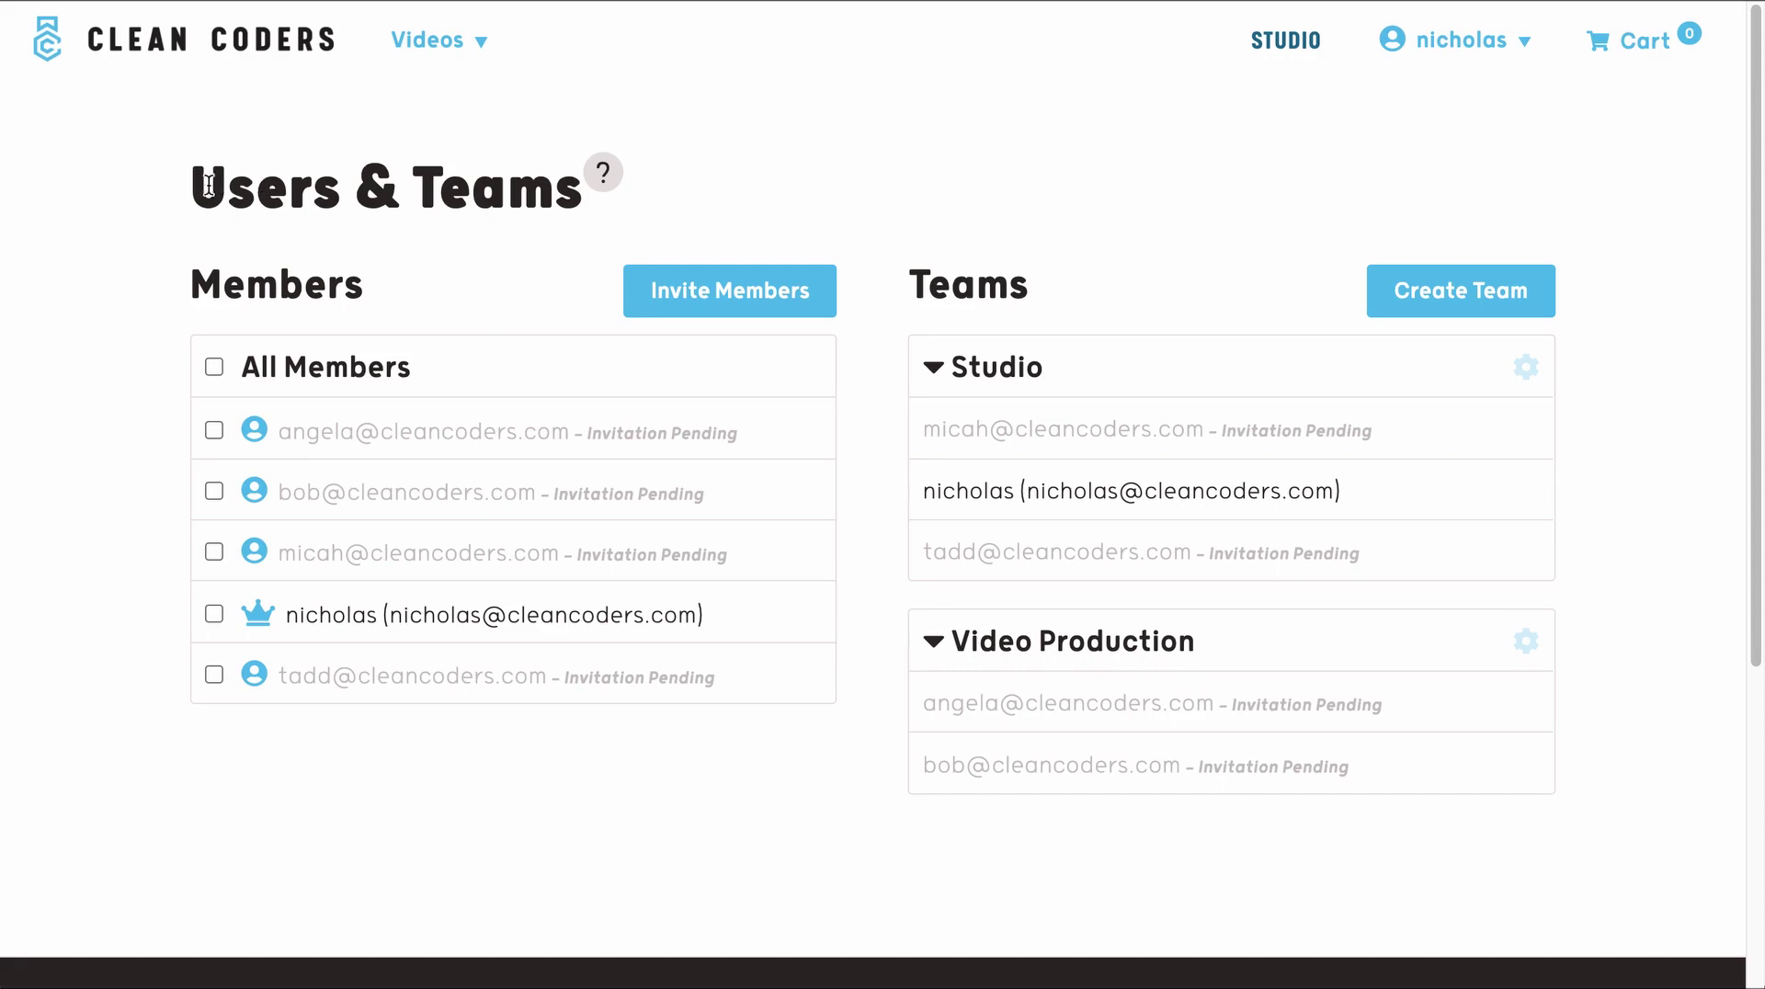
drag(195, 188, 542, 209)
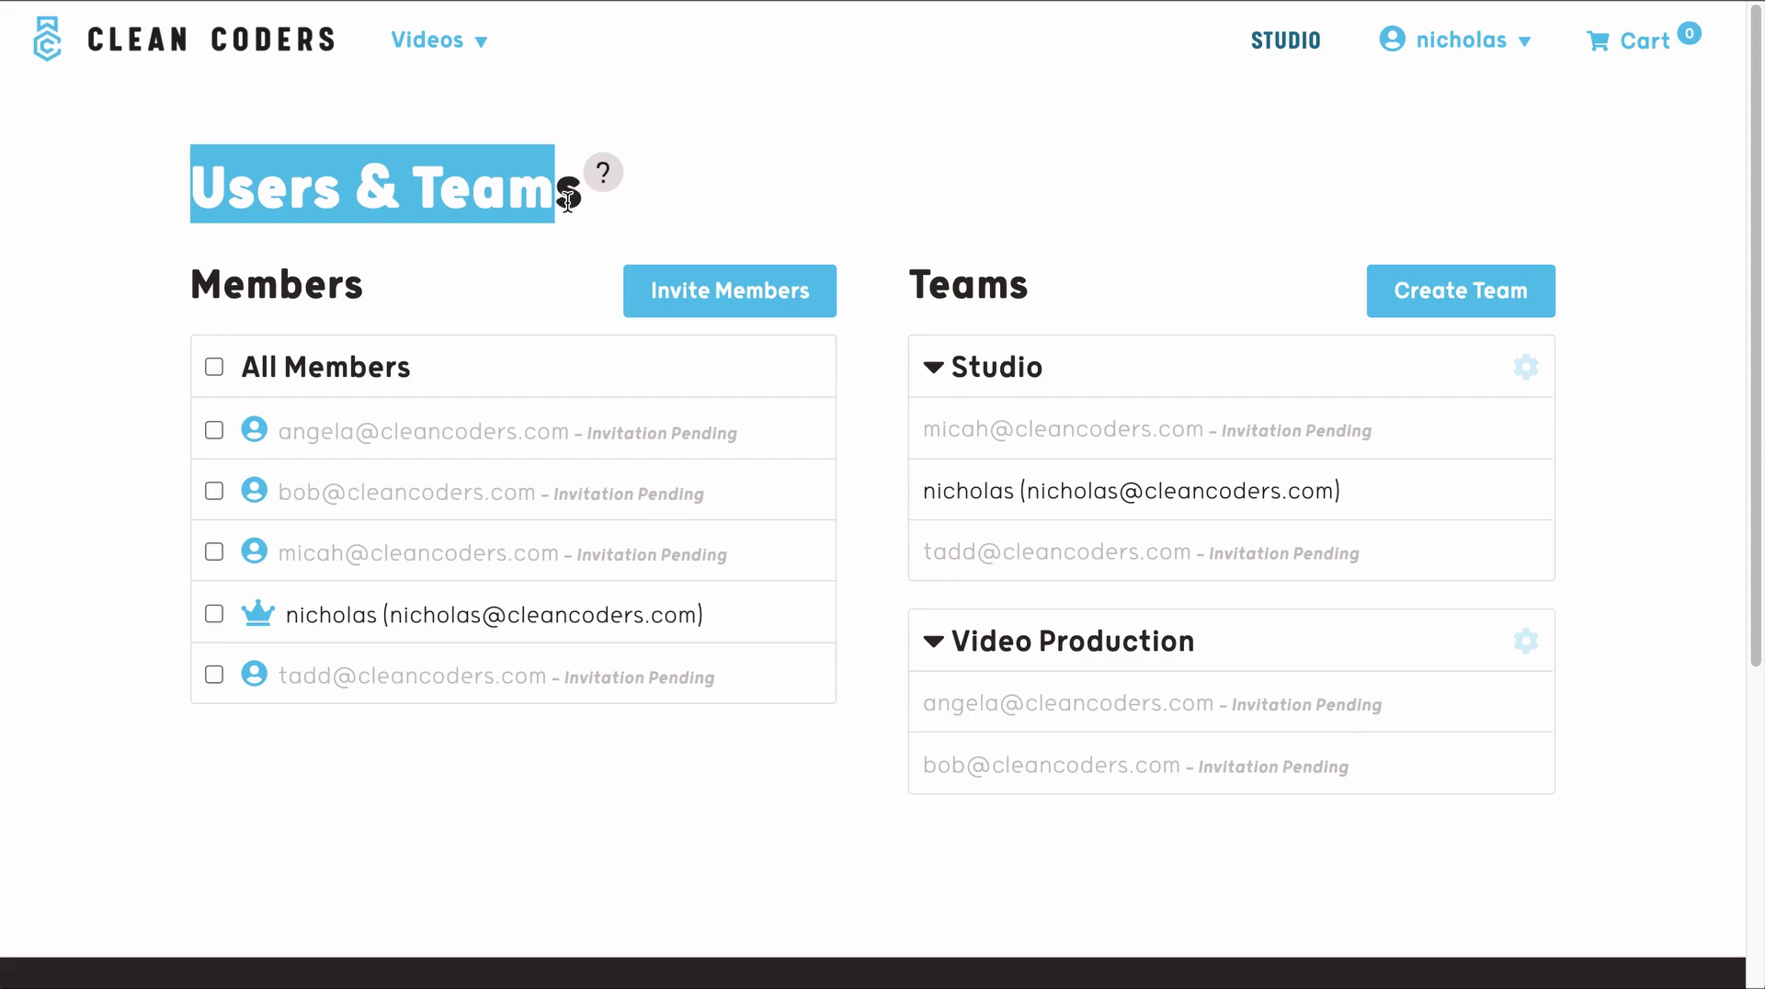
click(1344, 136)
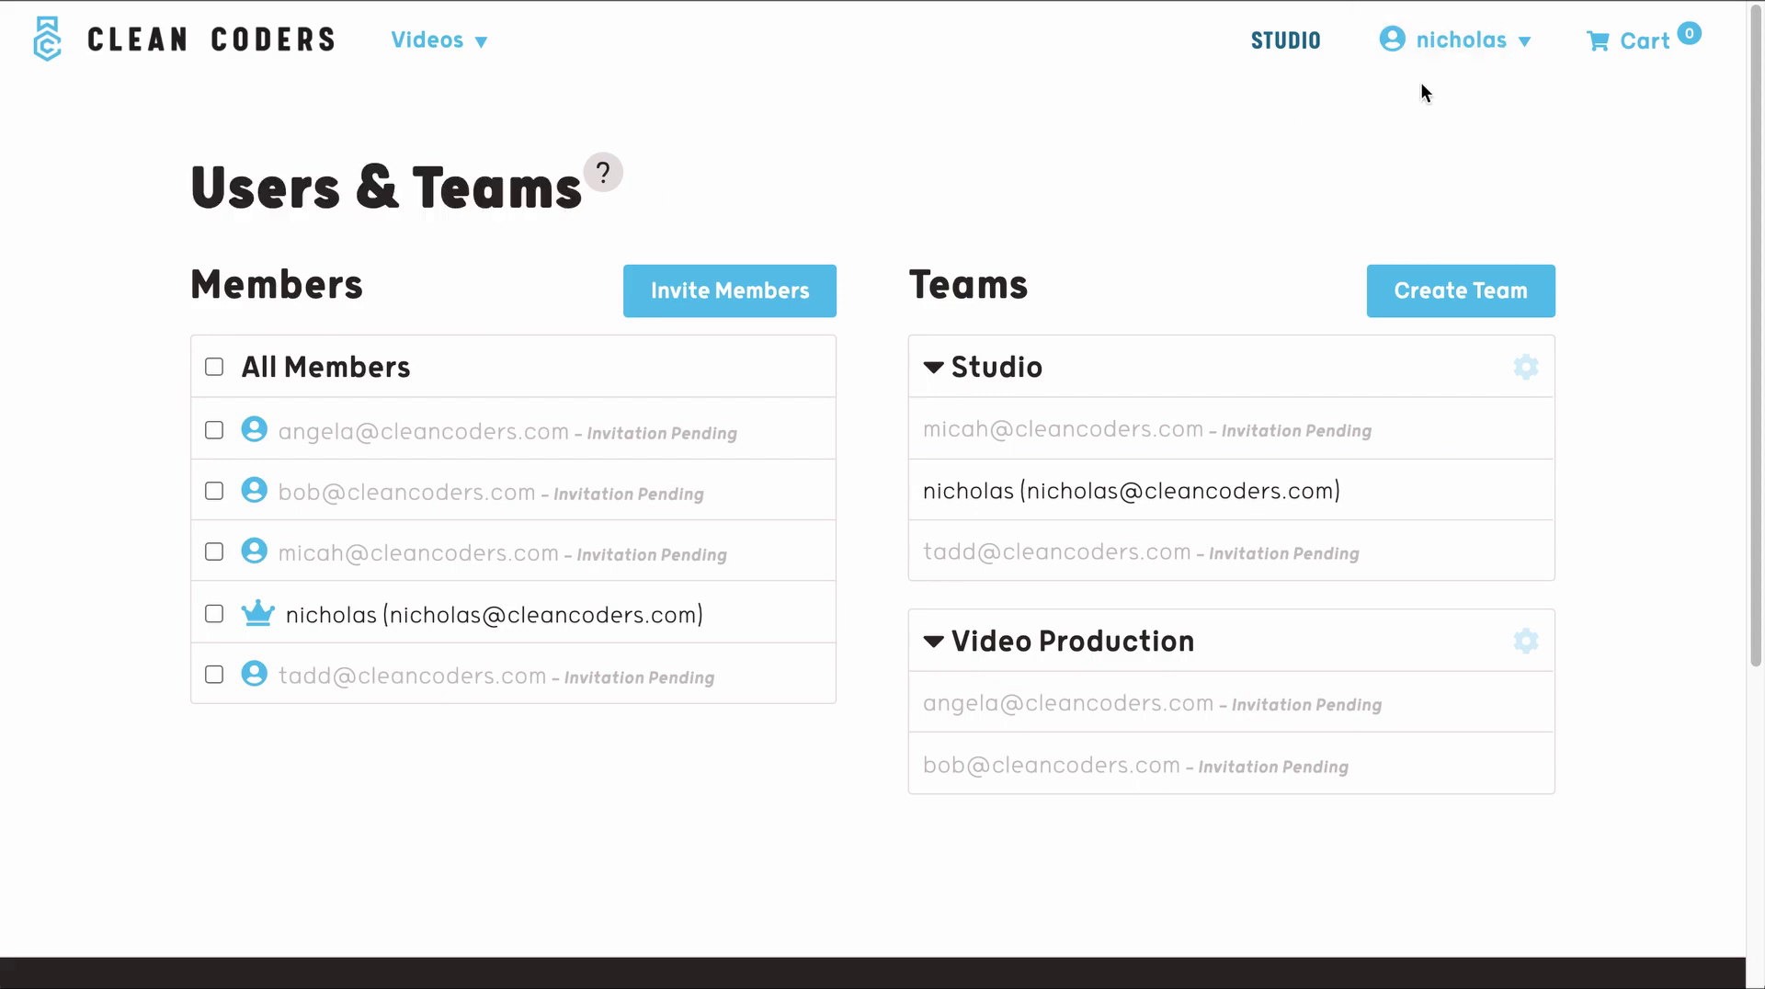
- Go to the organisation's Licenses page and highlight the Unassigned heading
click(1474, 59)
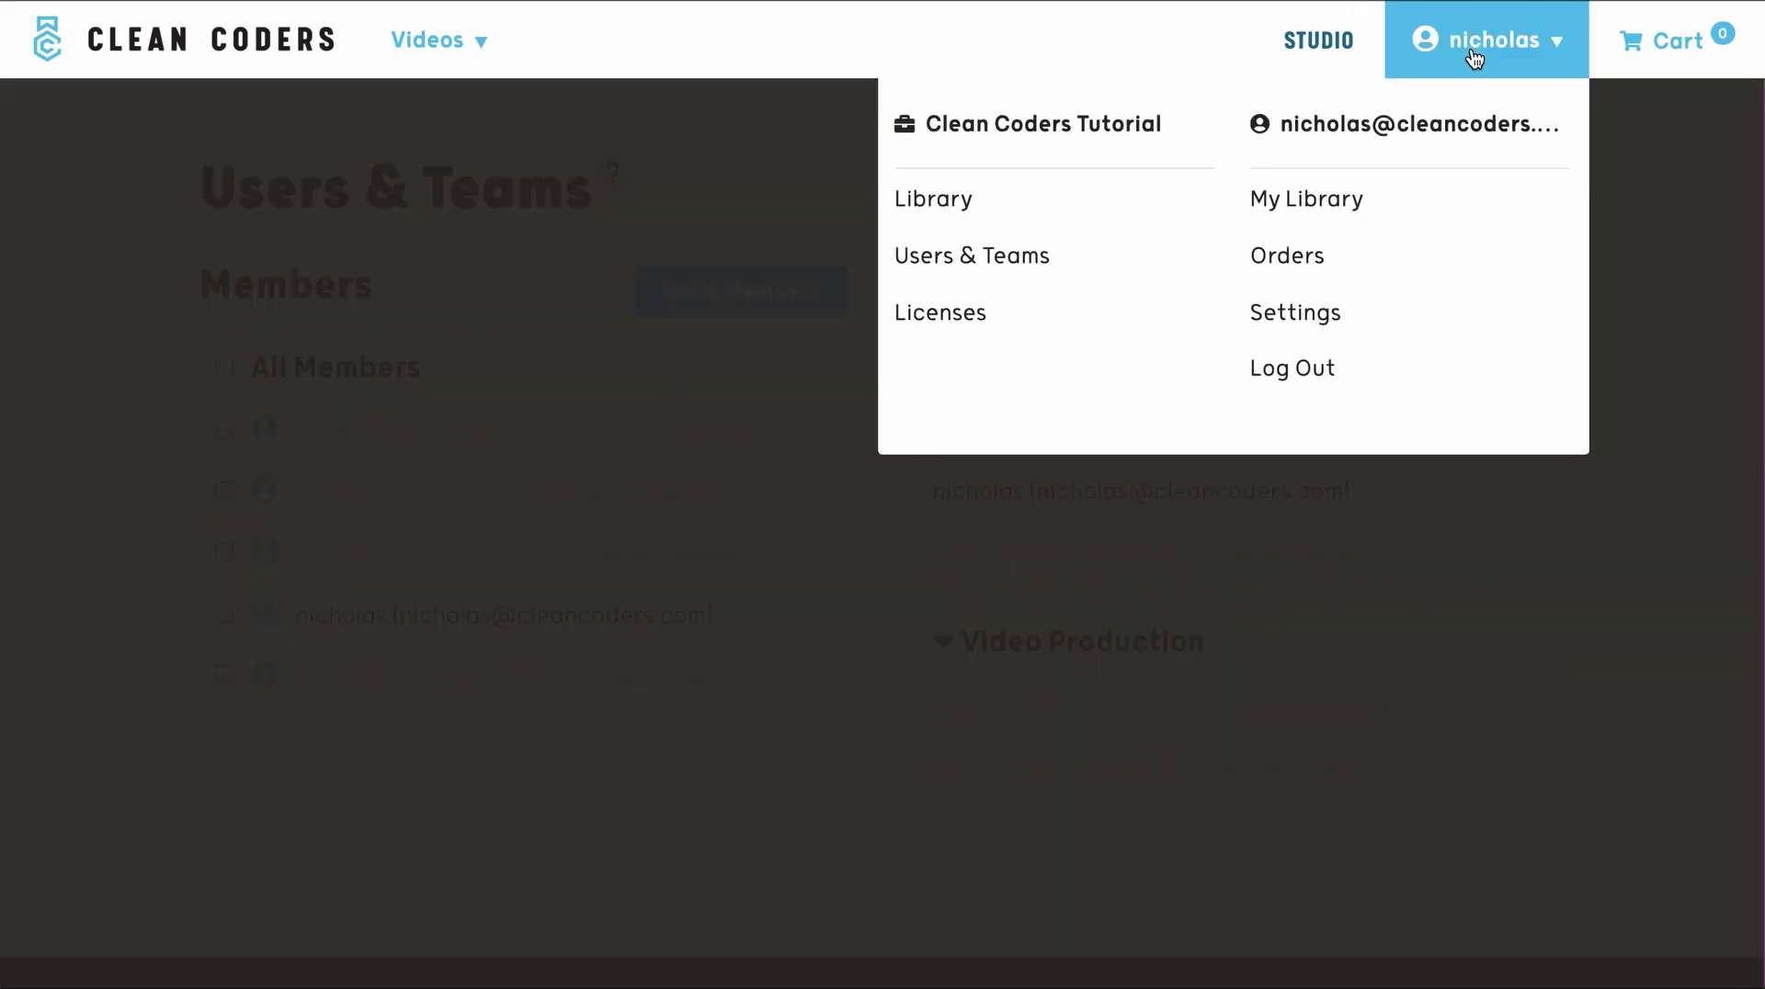
click(1084, 311)
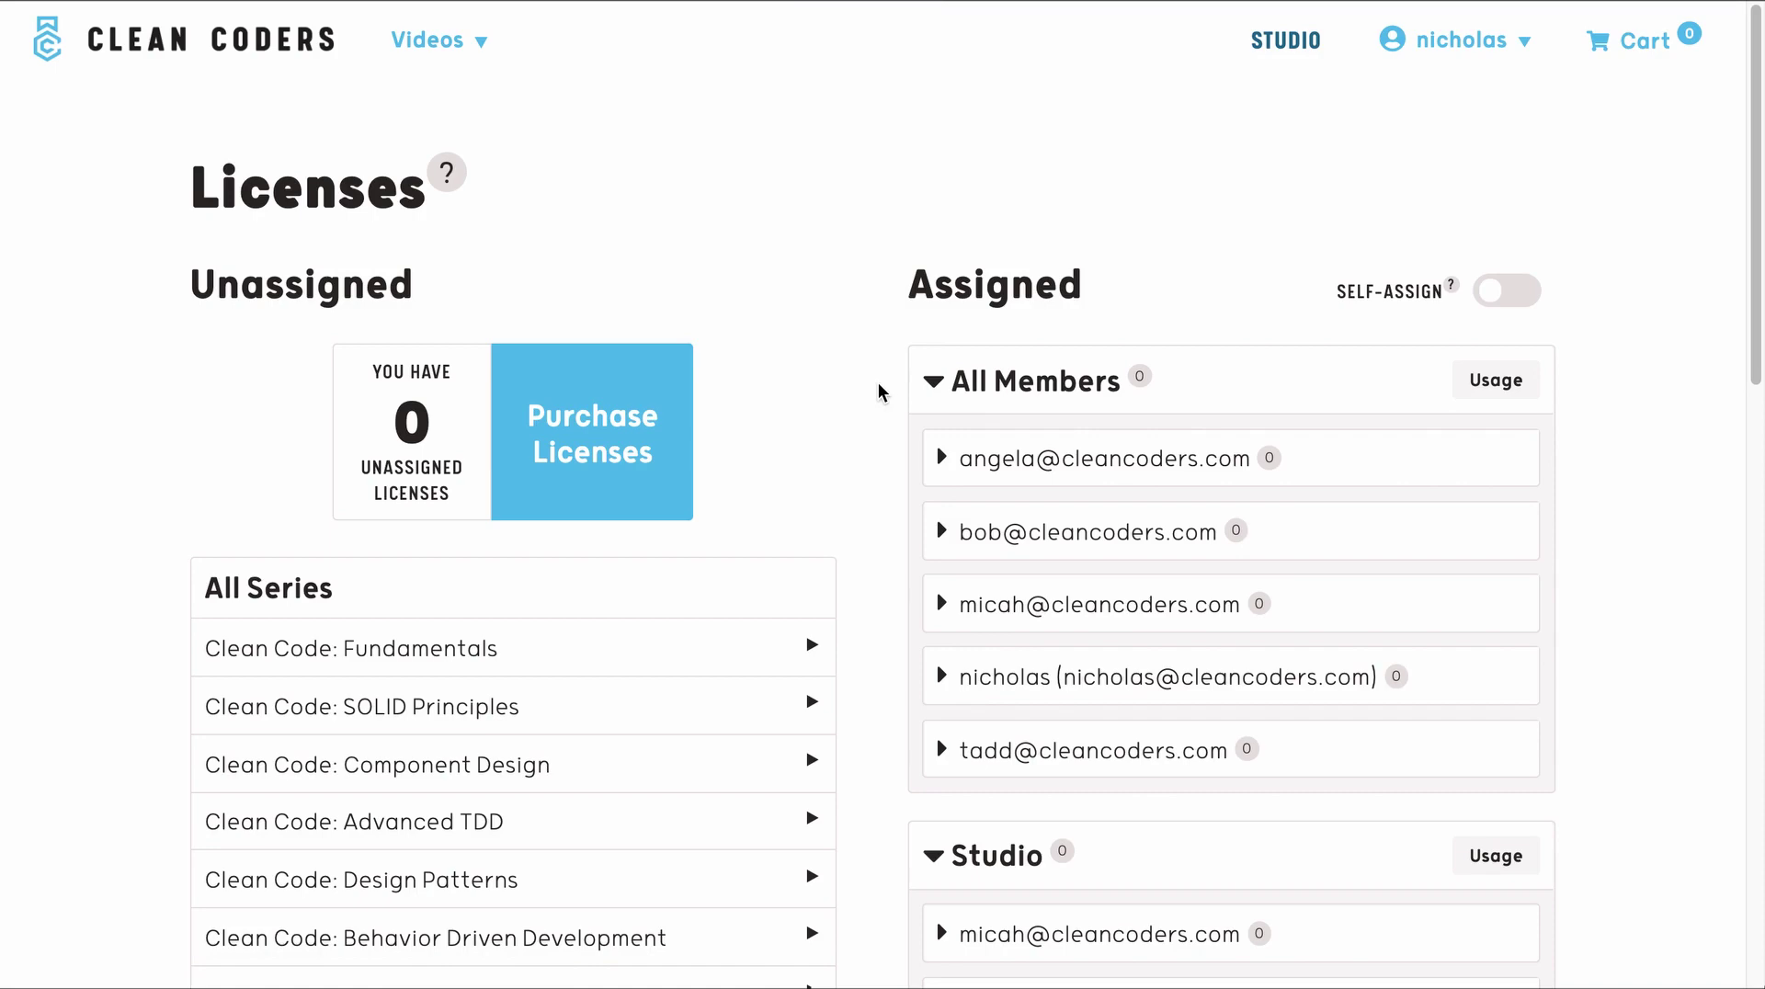
scroll(879, 393, down, 5)
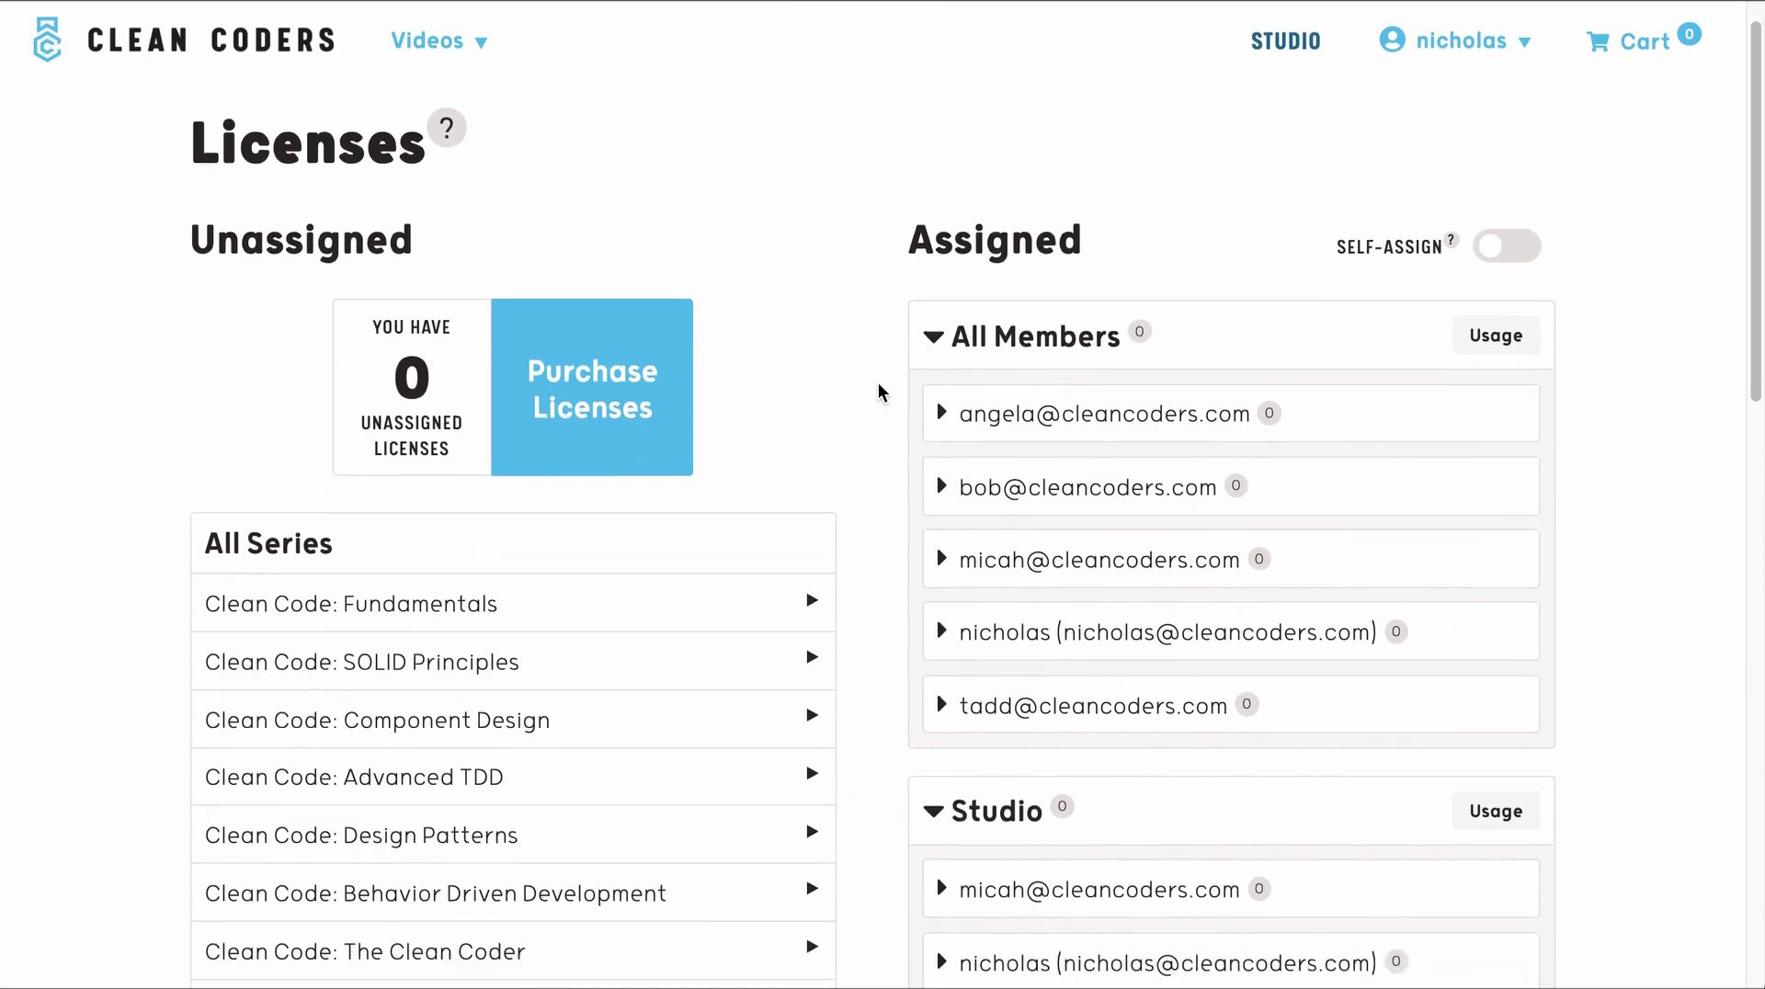
scroll(880, 393, down, 7)
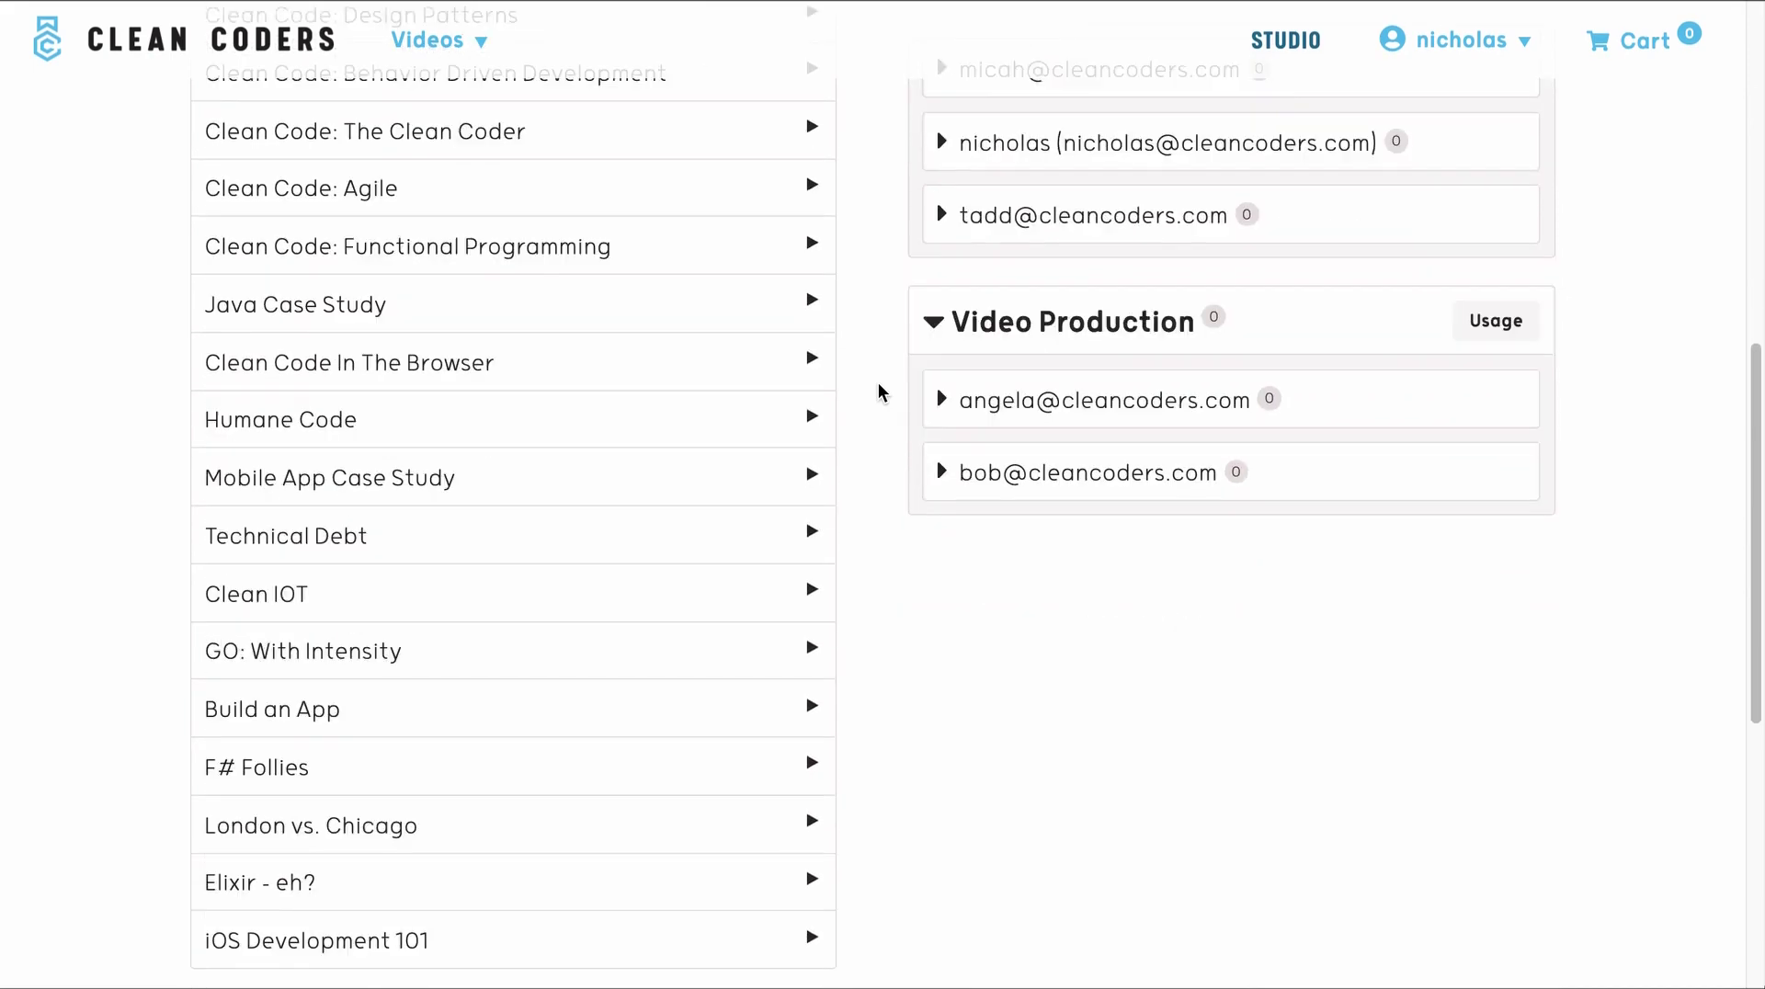
scroll(879, 383, up, 12)
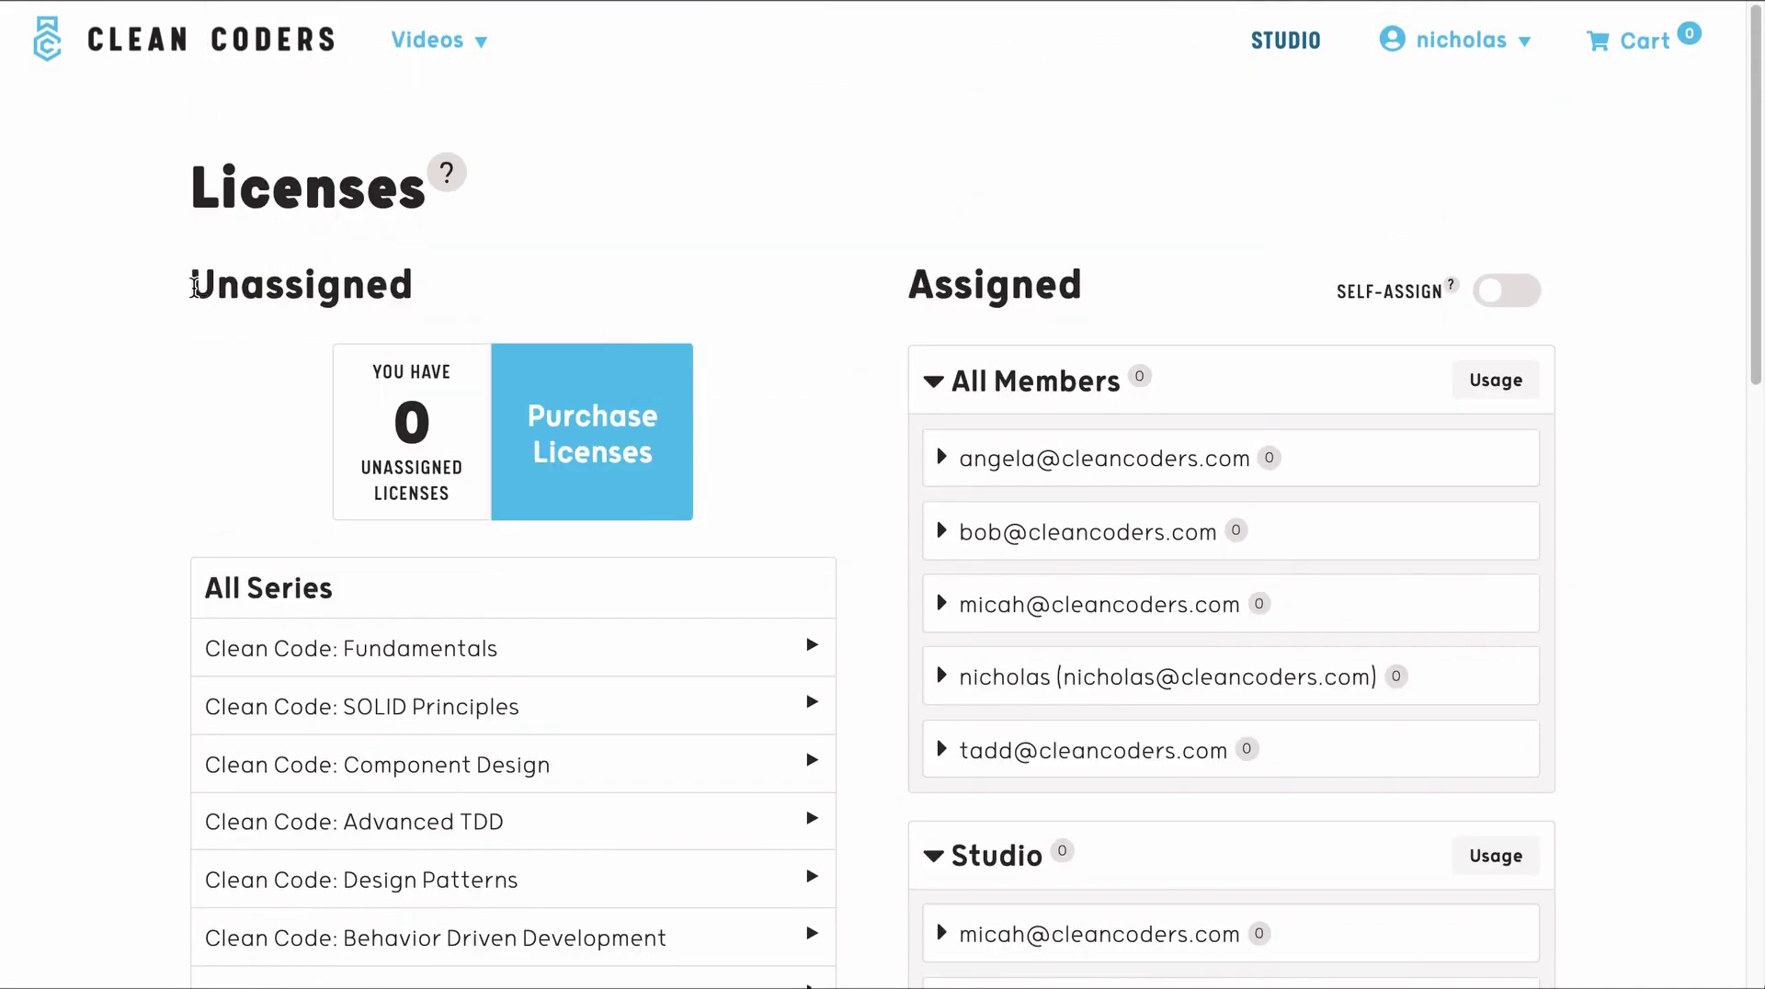
drag(193, 288, 407, 290)
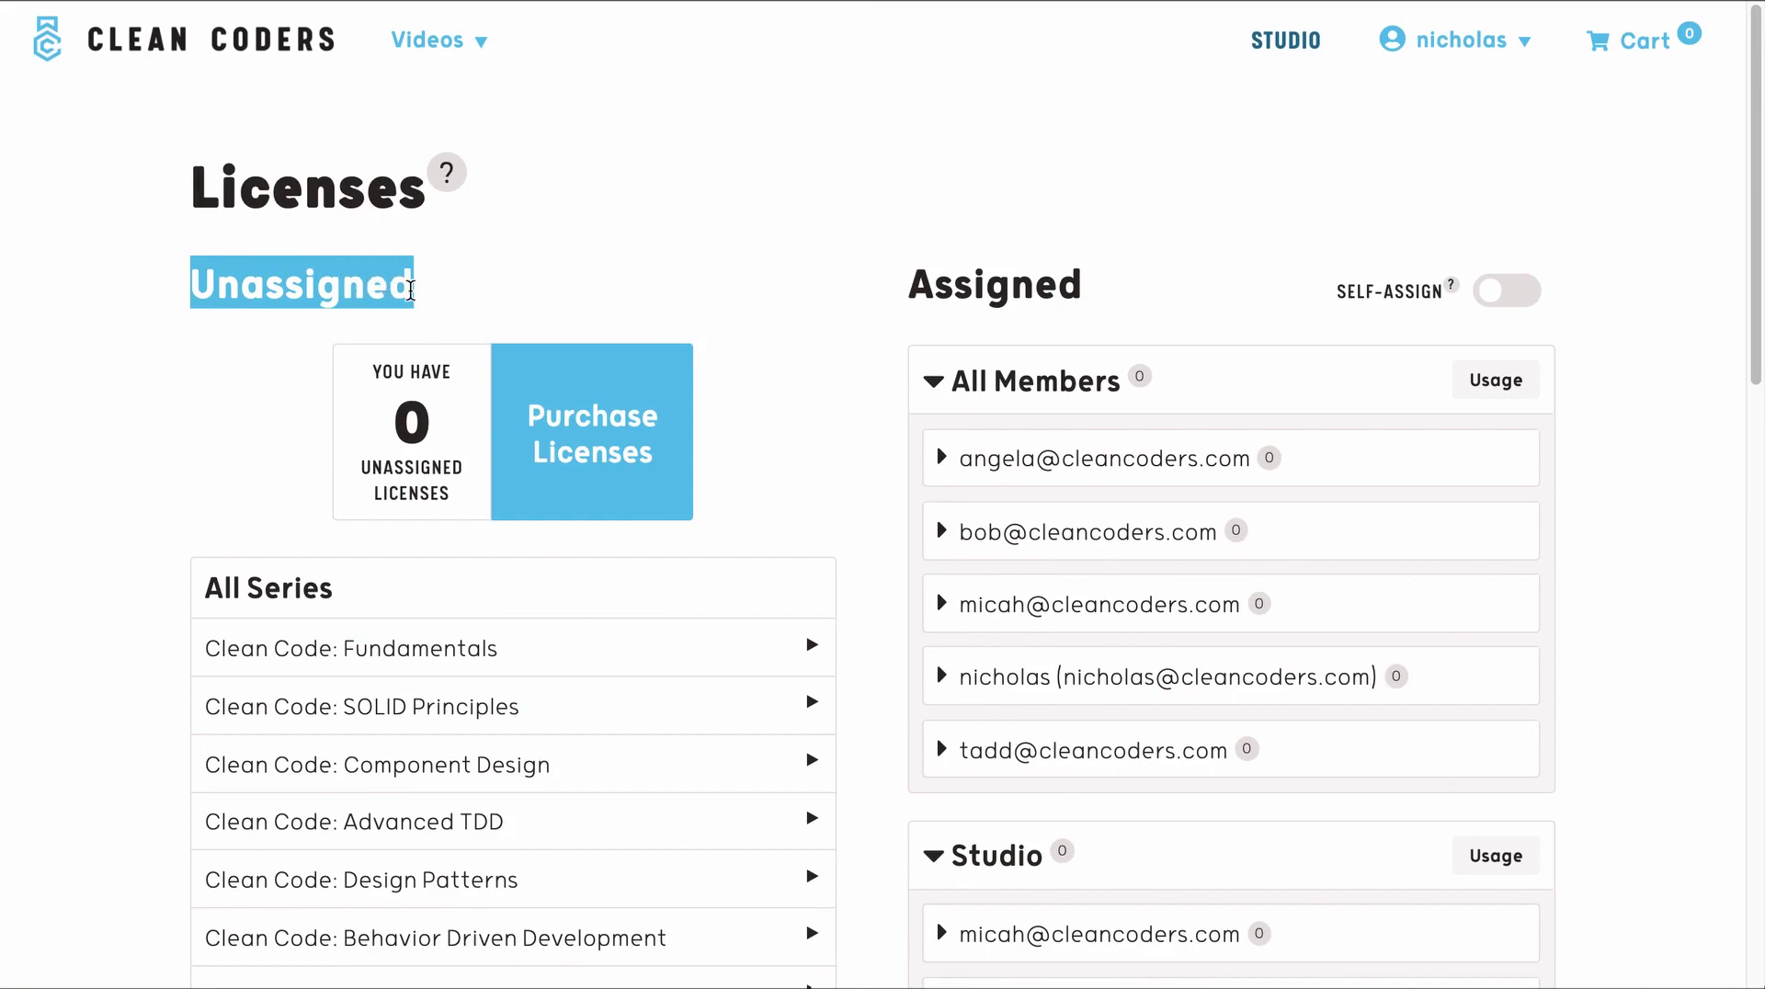
click(267, 389)
- Browse the Clean Code: Fundamentals, The Clean Coder and Clean IOT episode lists
scroll(236, 398, down, 2)
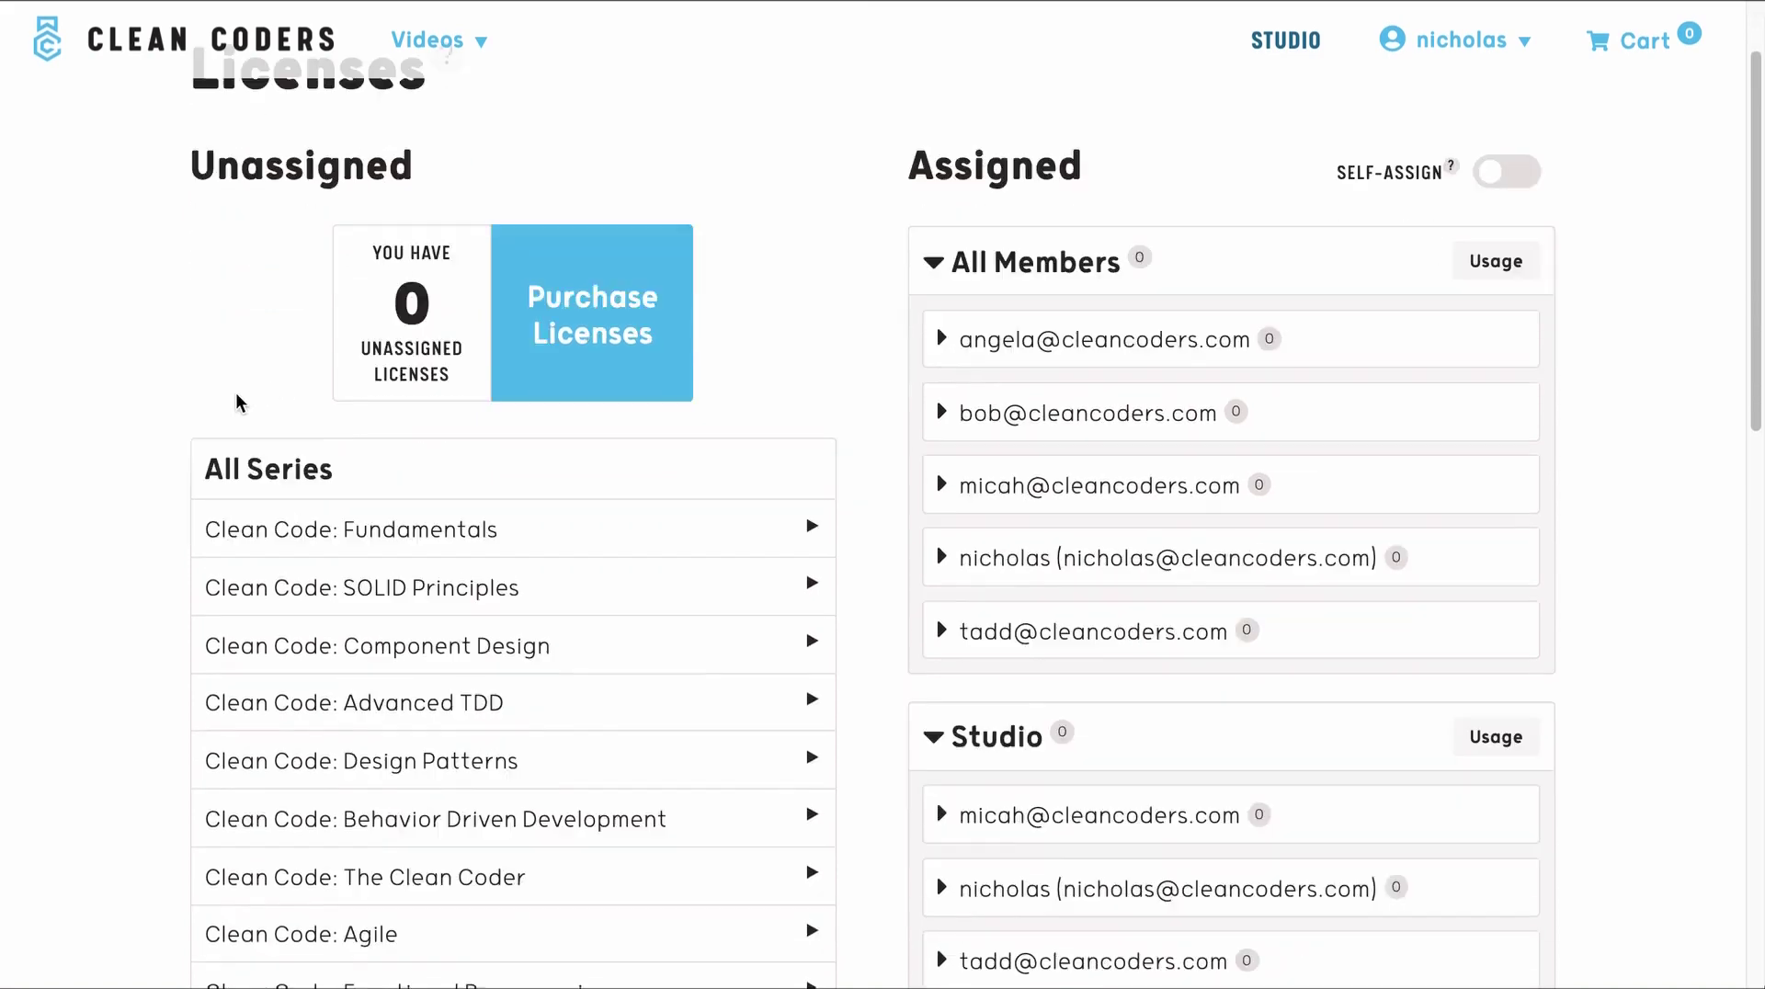
scroll(237, 404, down, 1)
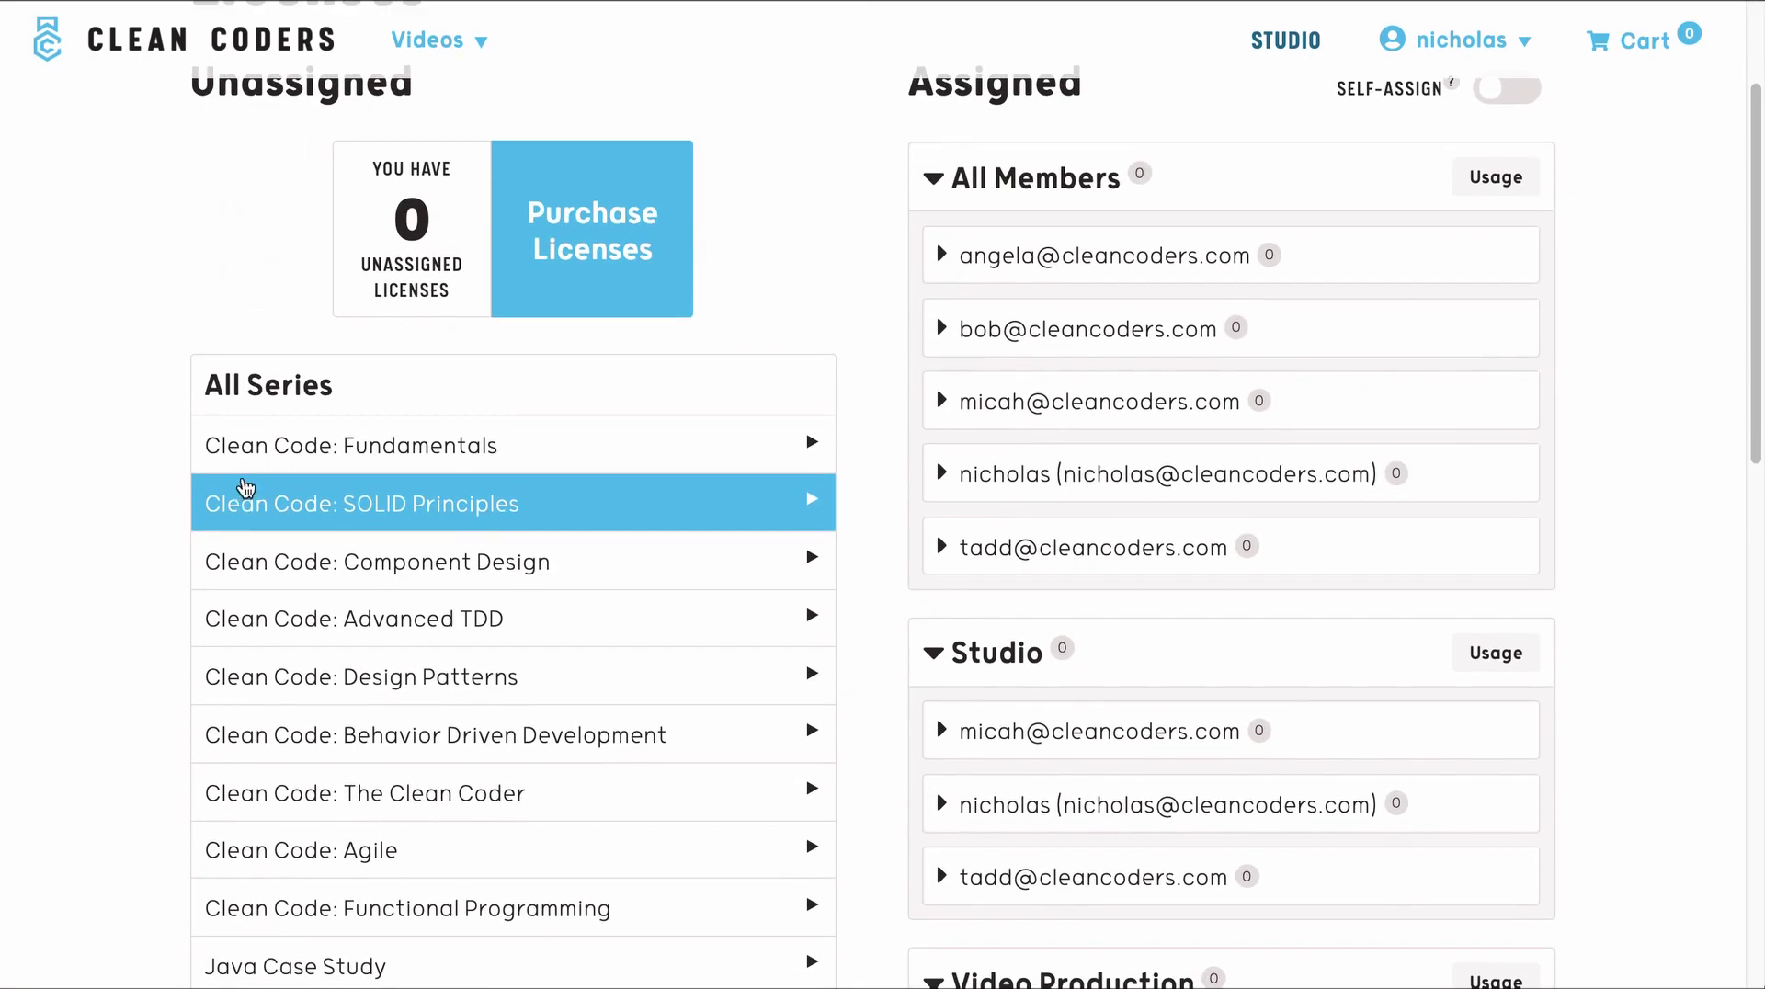
click(257, 458)
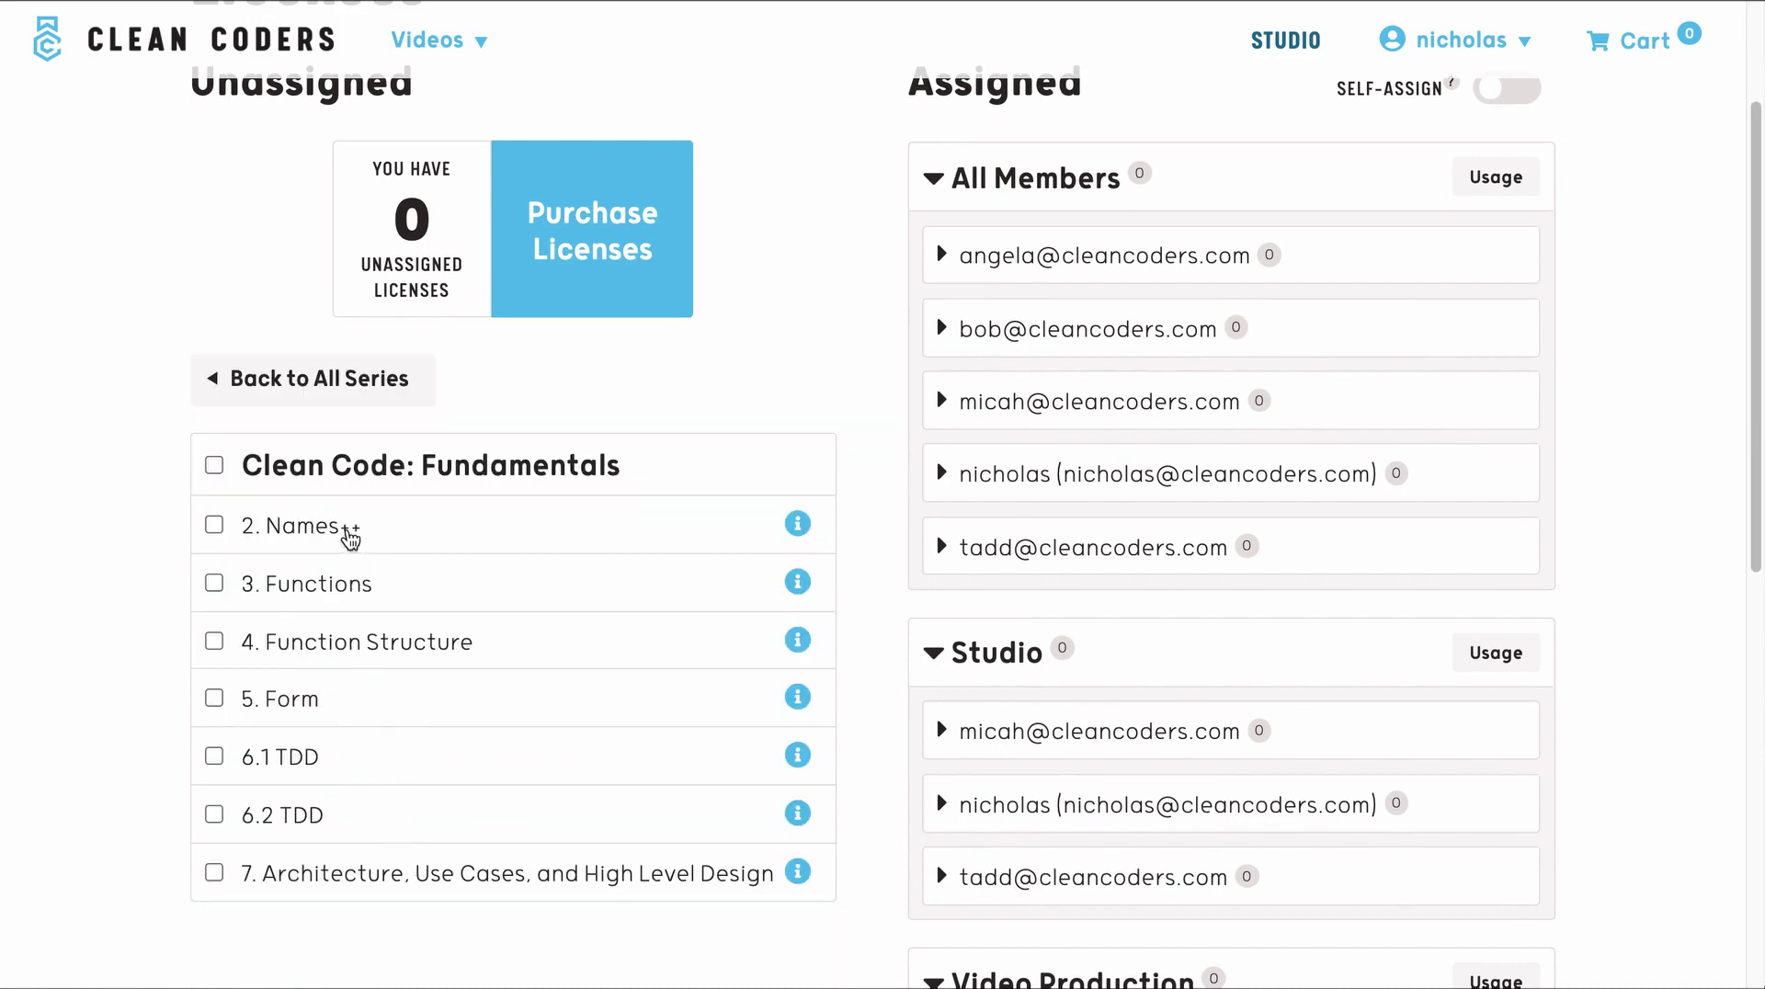
click(345, 386)
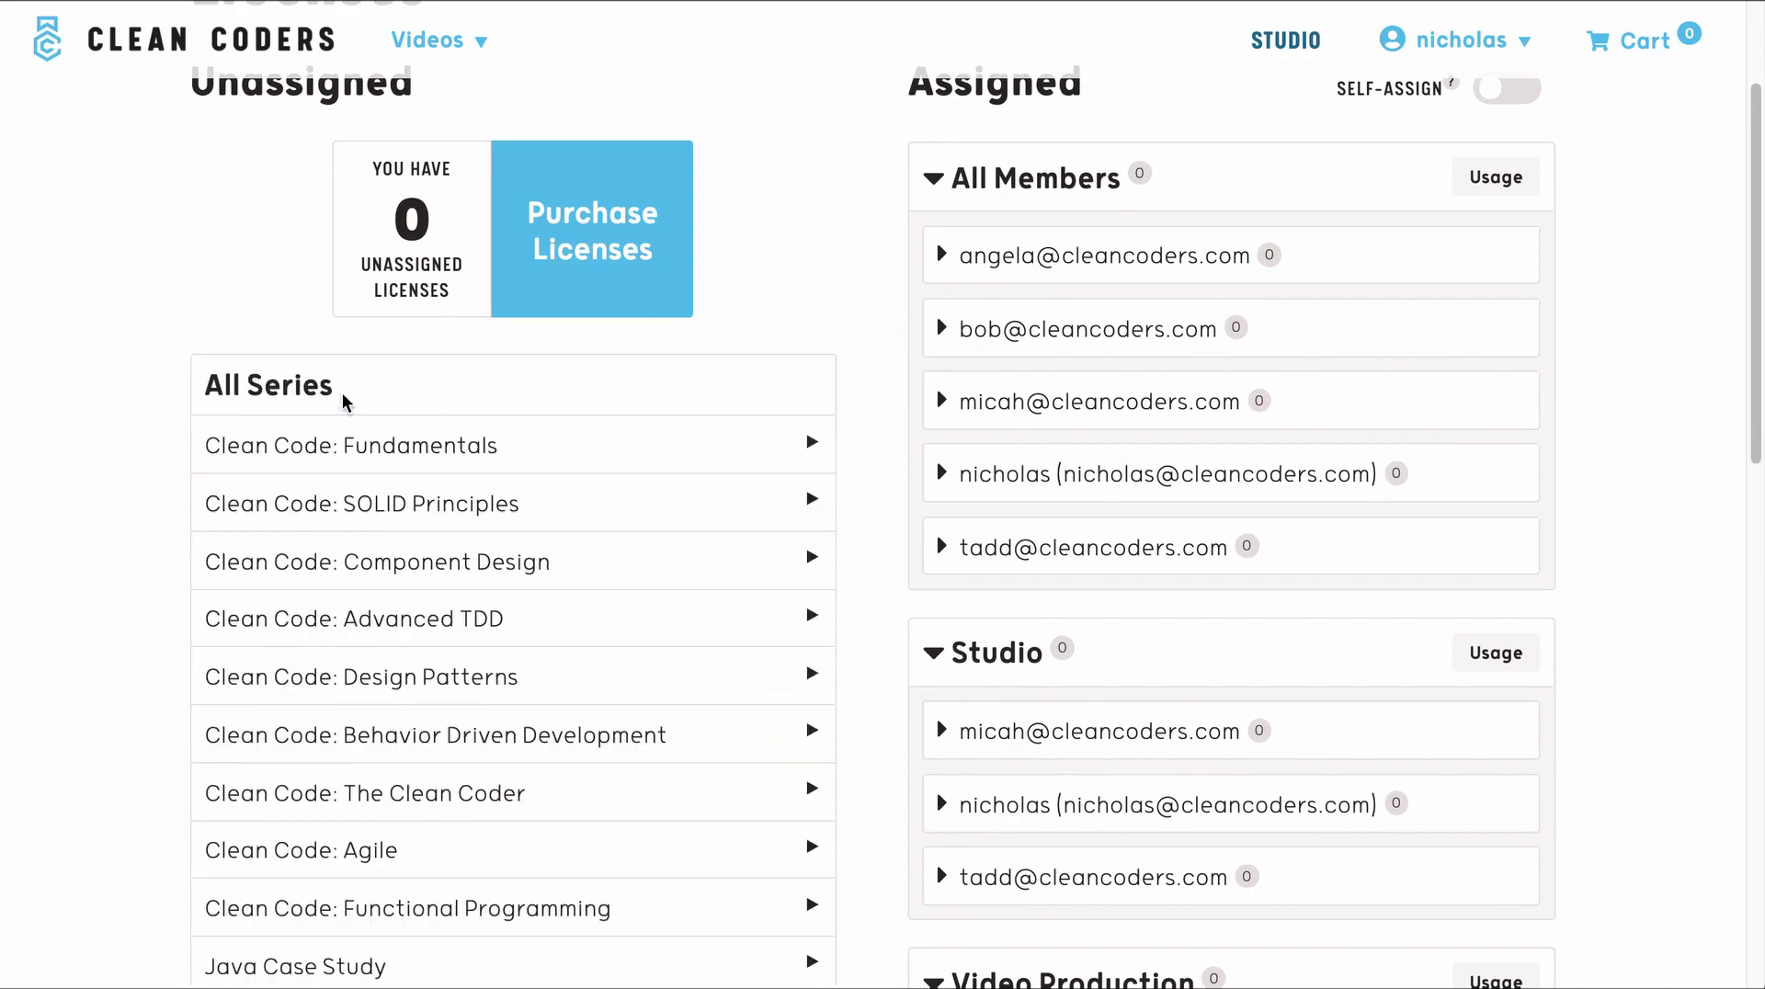
scroll(395, 625, down, 2)
click(367, 670)
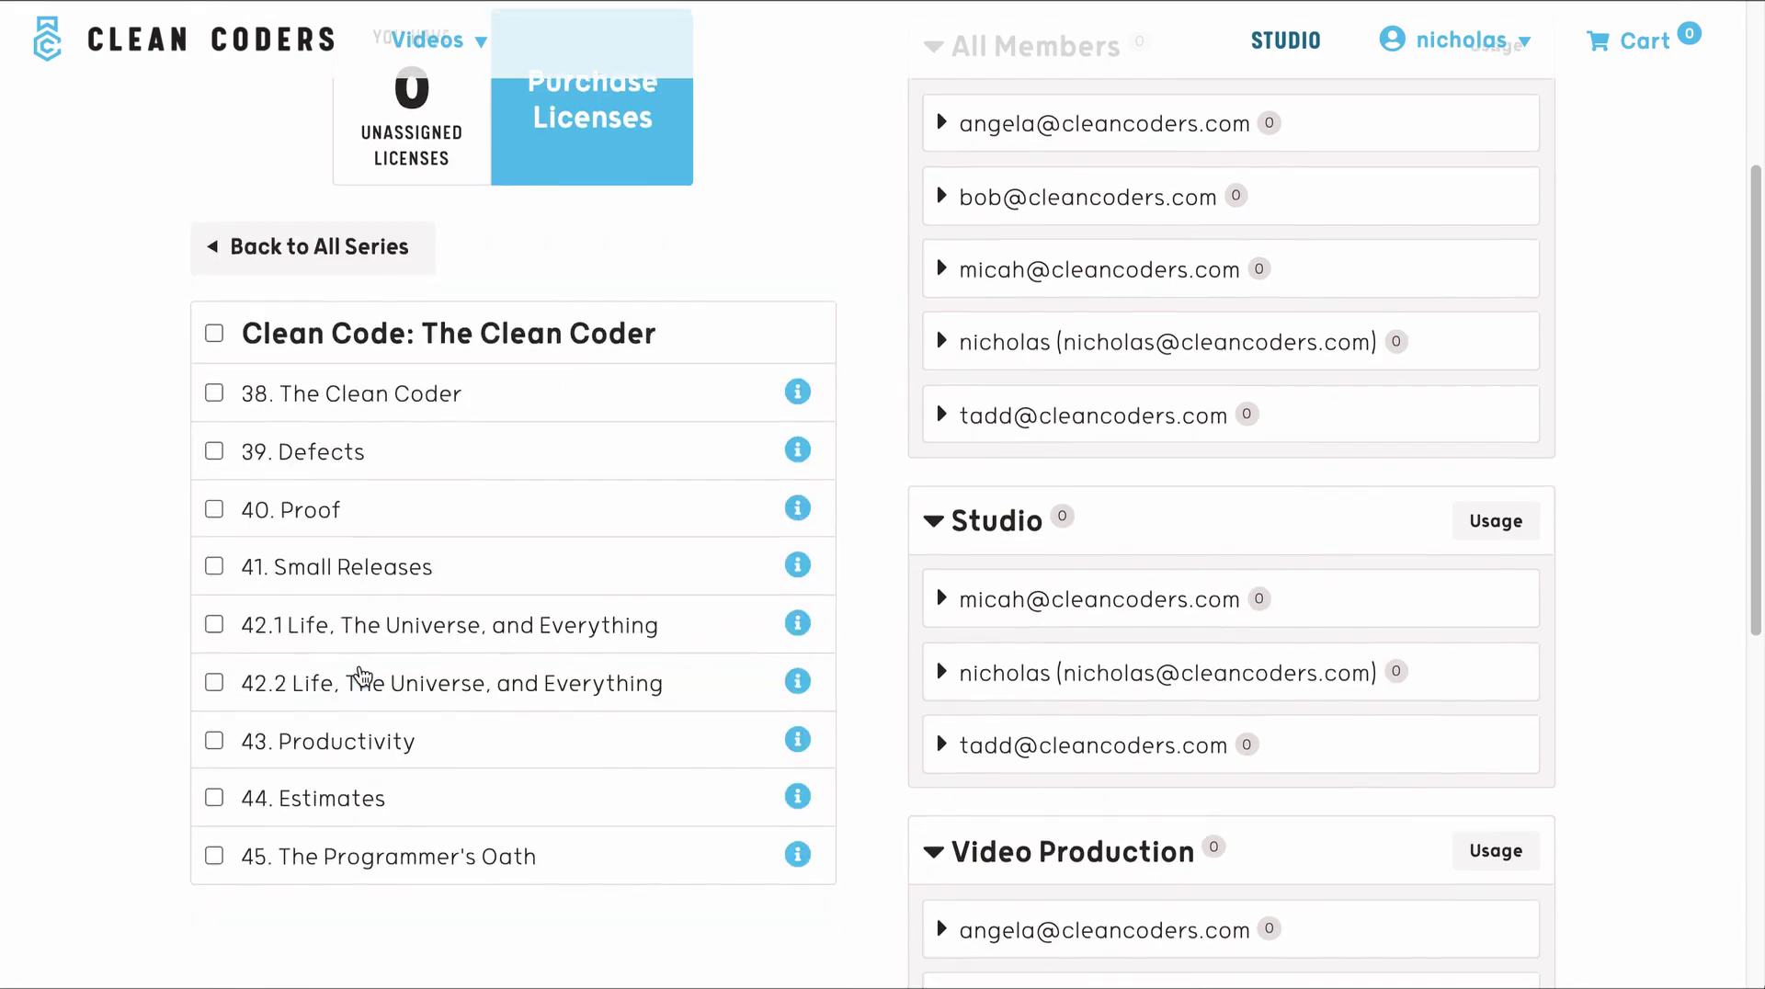
scroll(361, 644, down, 1)
click(272, 241)
scroll(294, 460, down, 5)
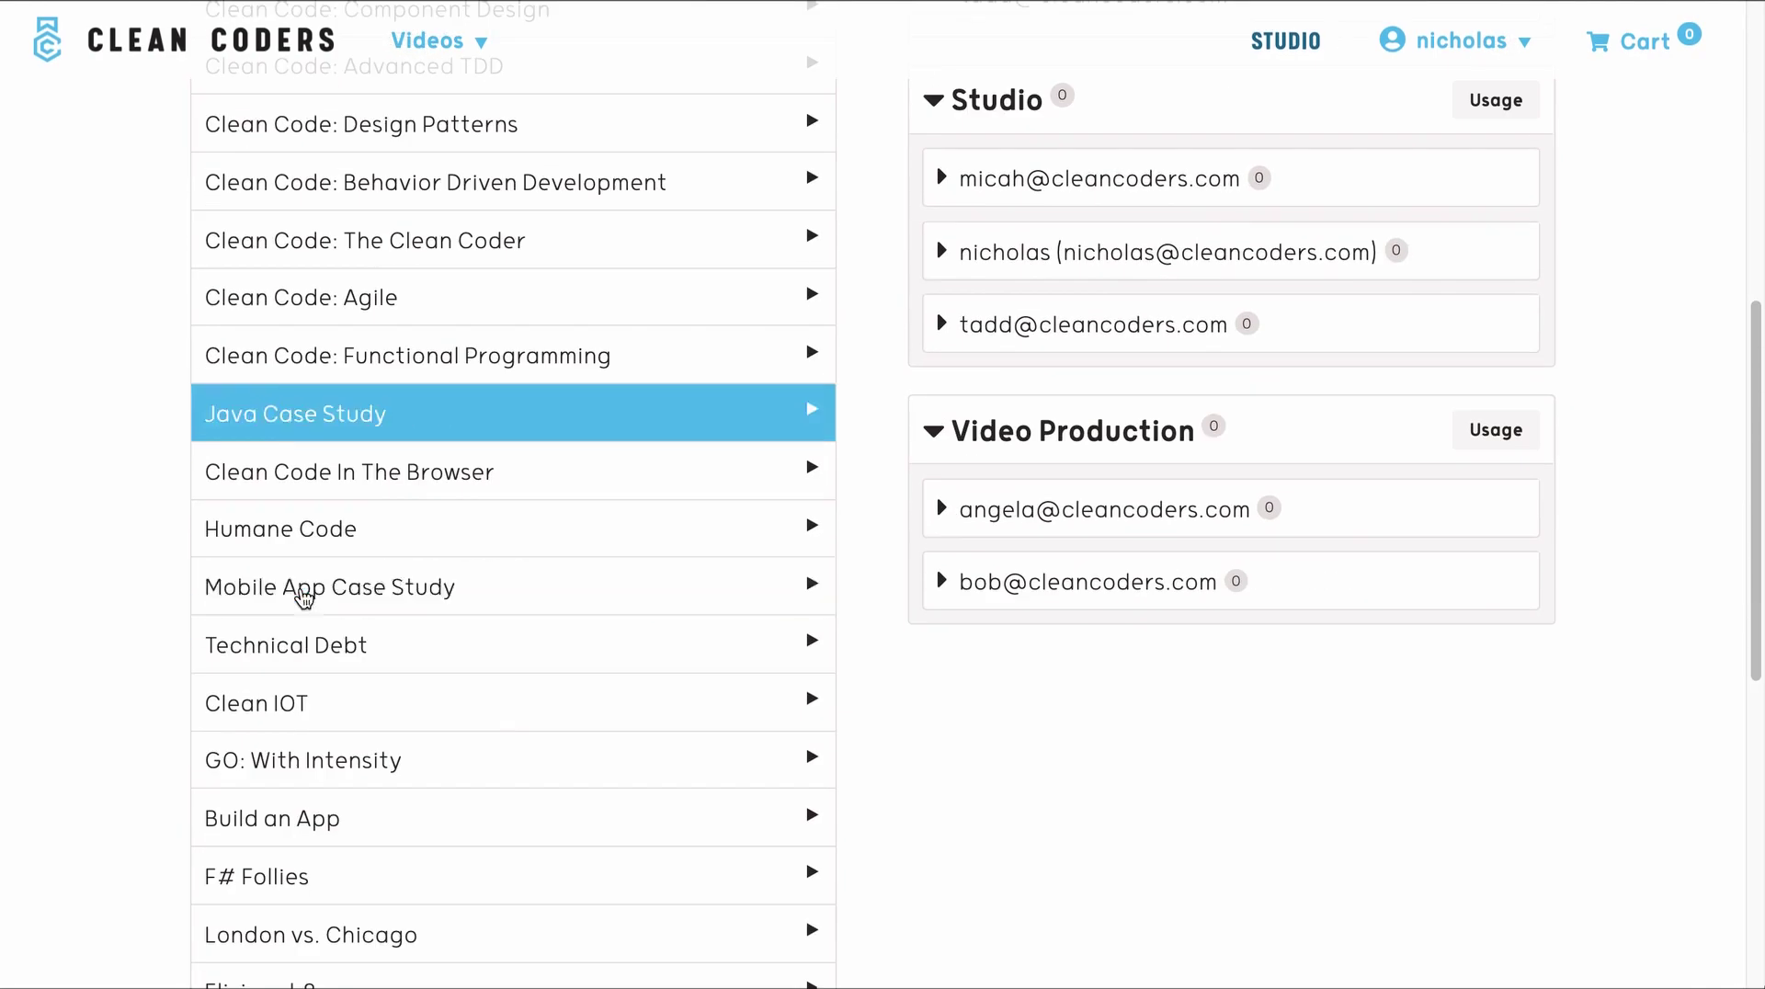
click(318, 689)
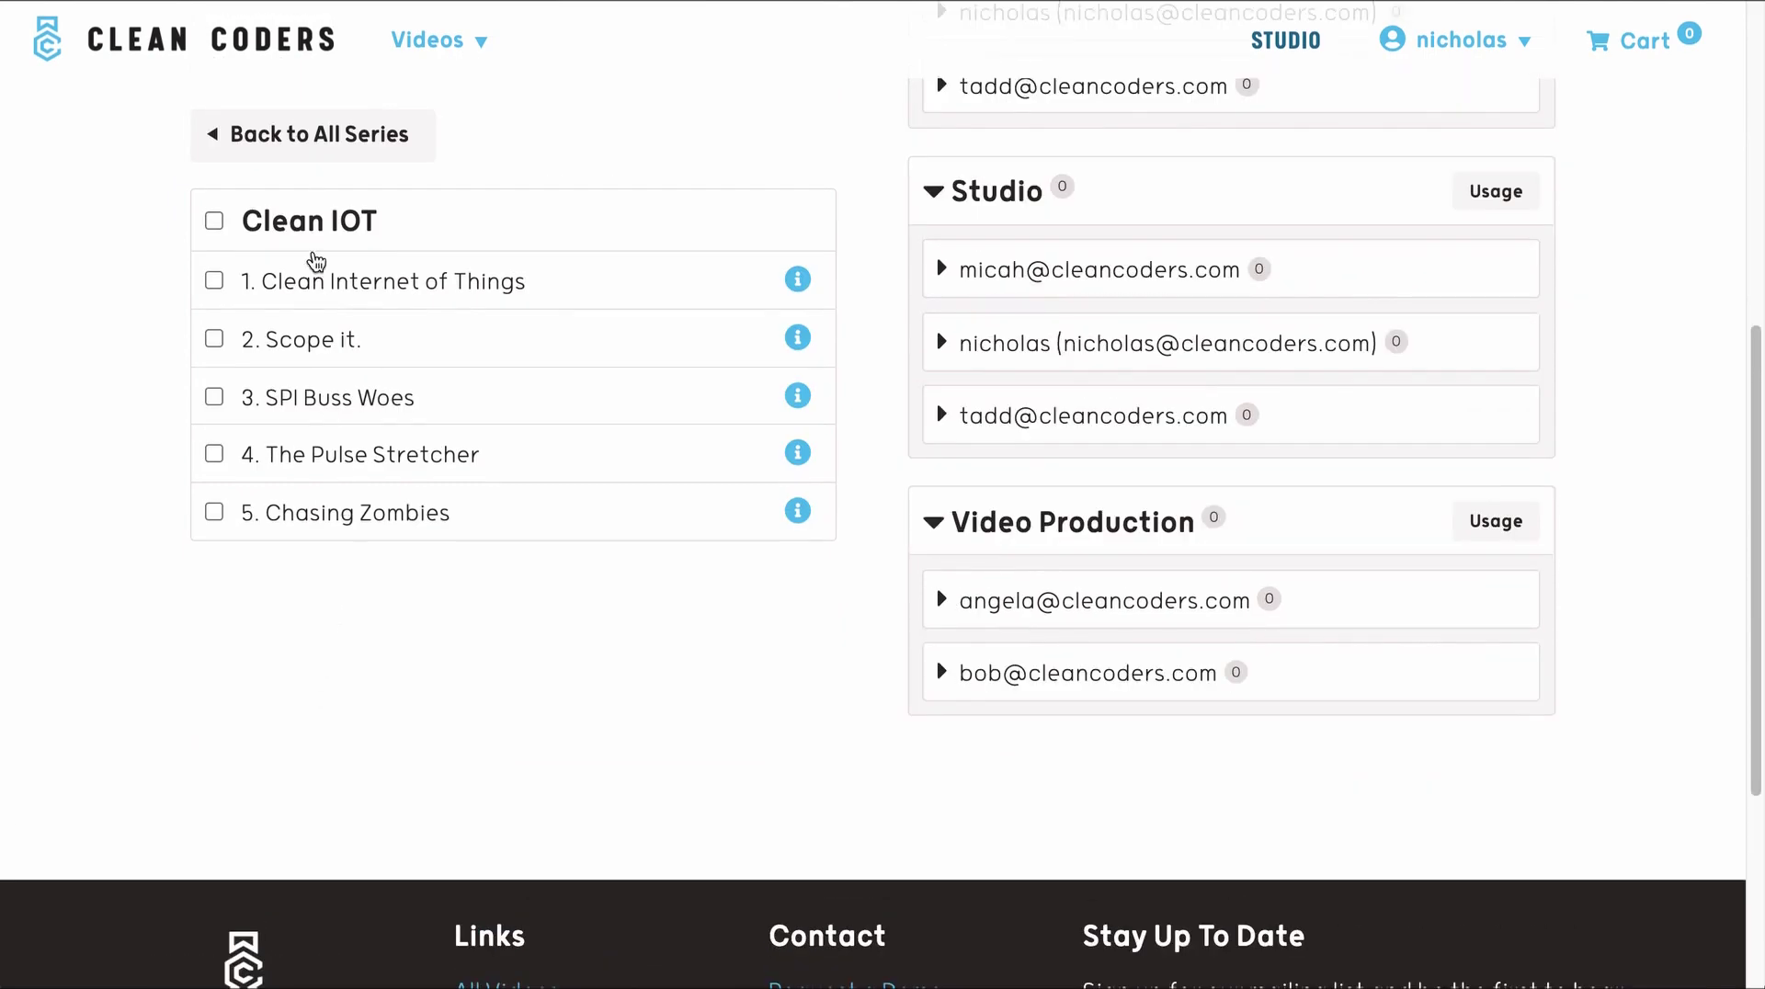
click(324, 134)
- Scroll back up and highlight the count of 0 unassigned licenses
scroll(363, 546, up, 4)
scroll(363, 546, up, 2)
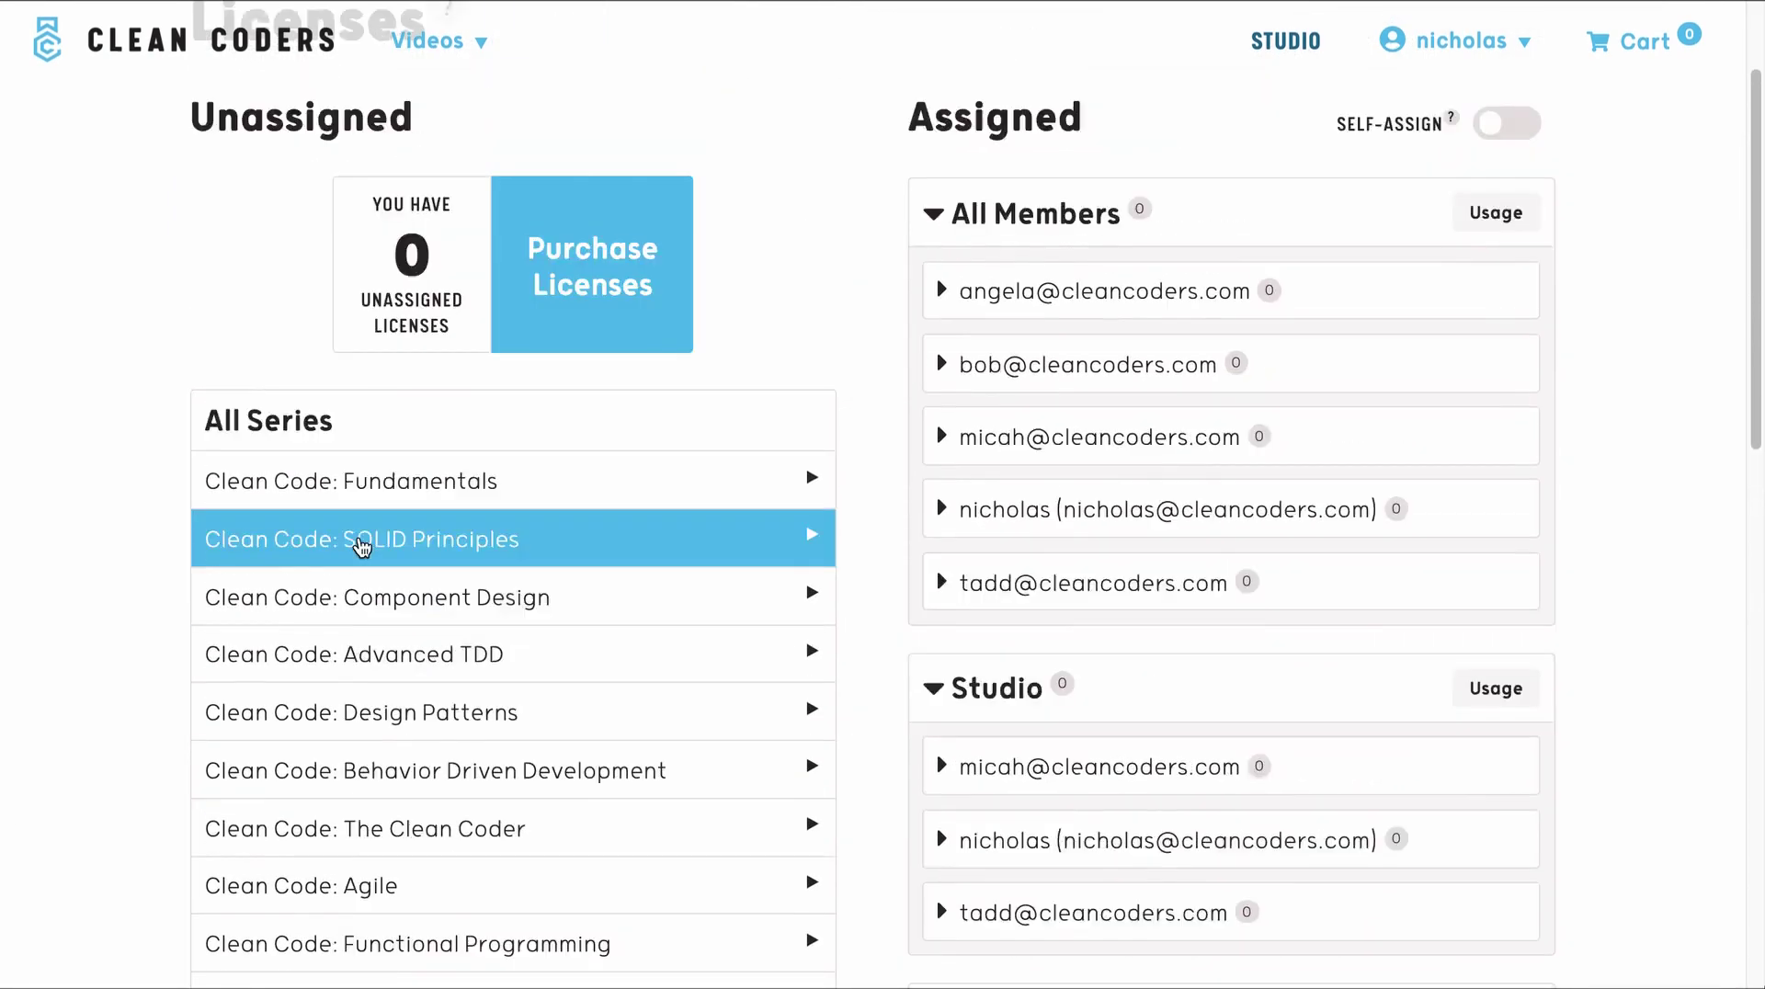
scroll(248, 349, up, 1)
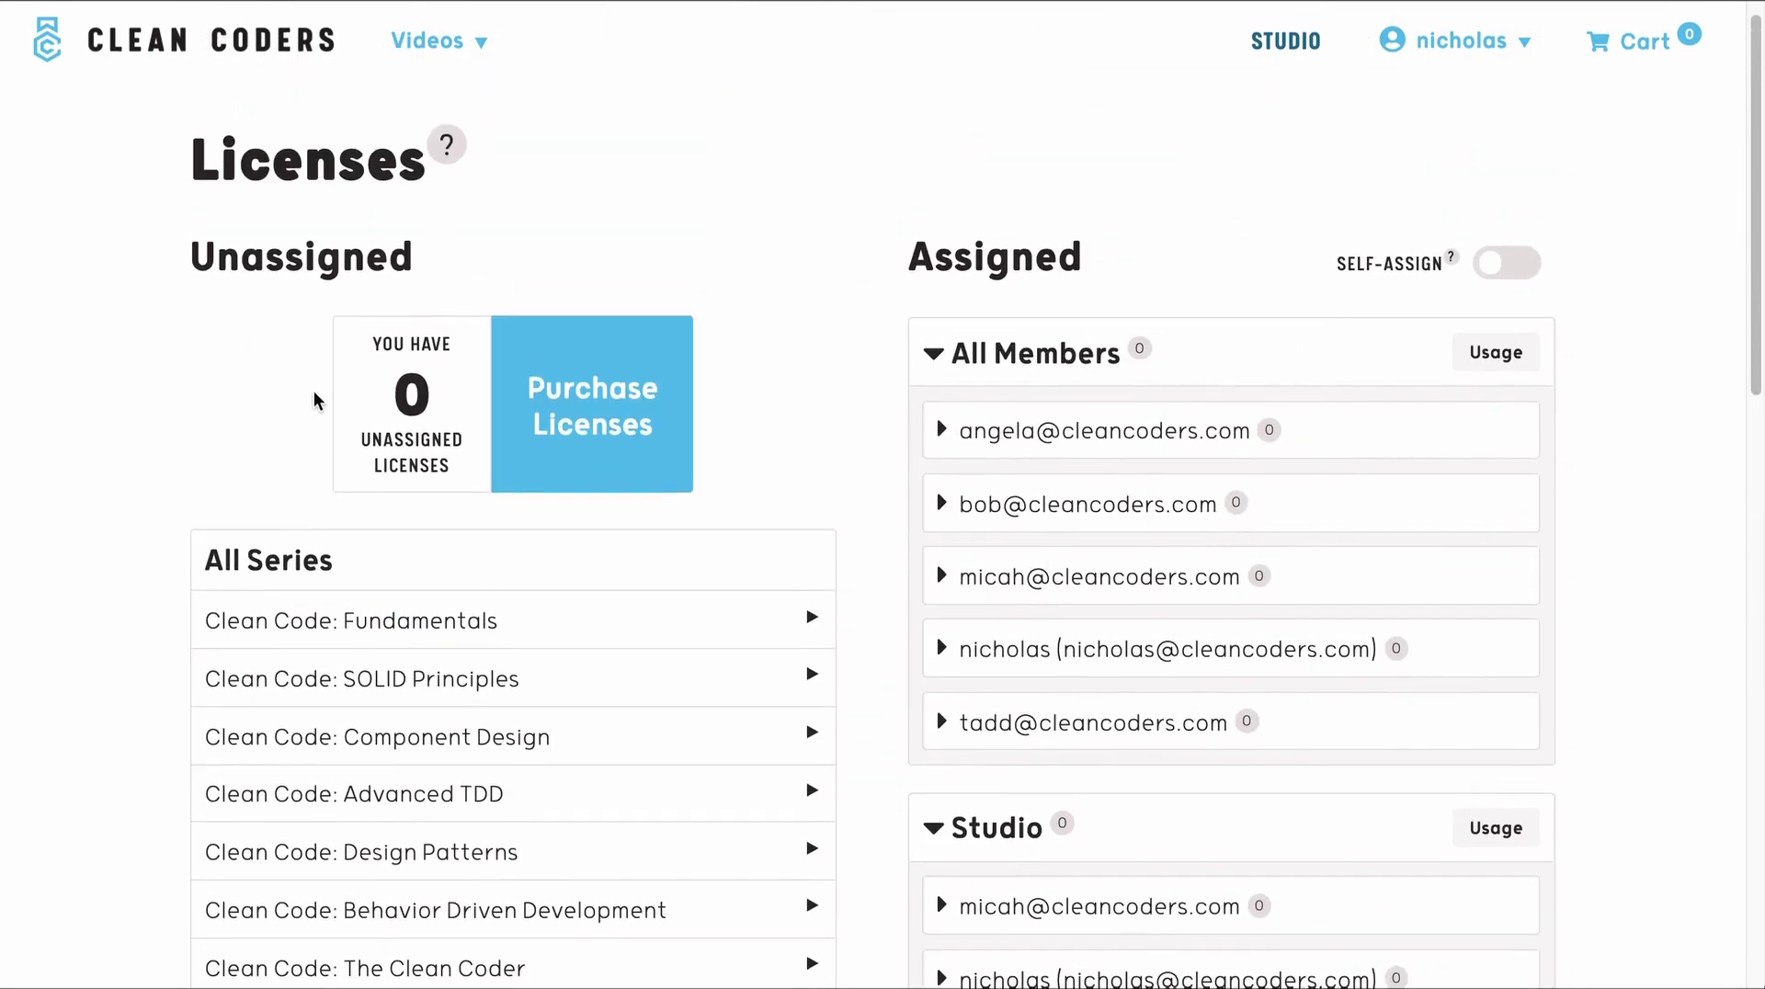
scroll(317, 404, up, 1)
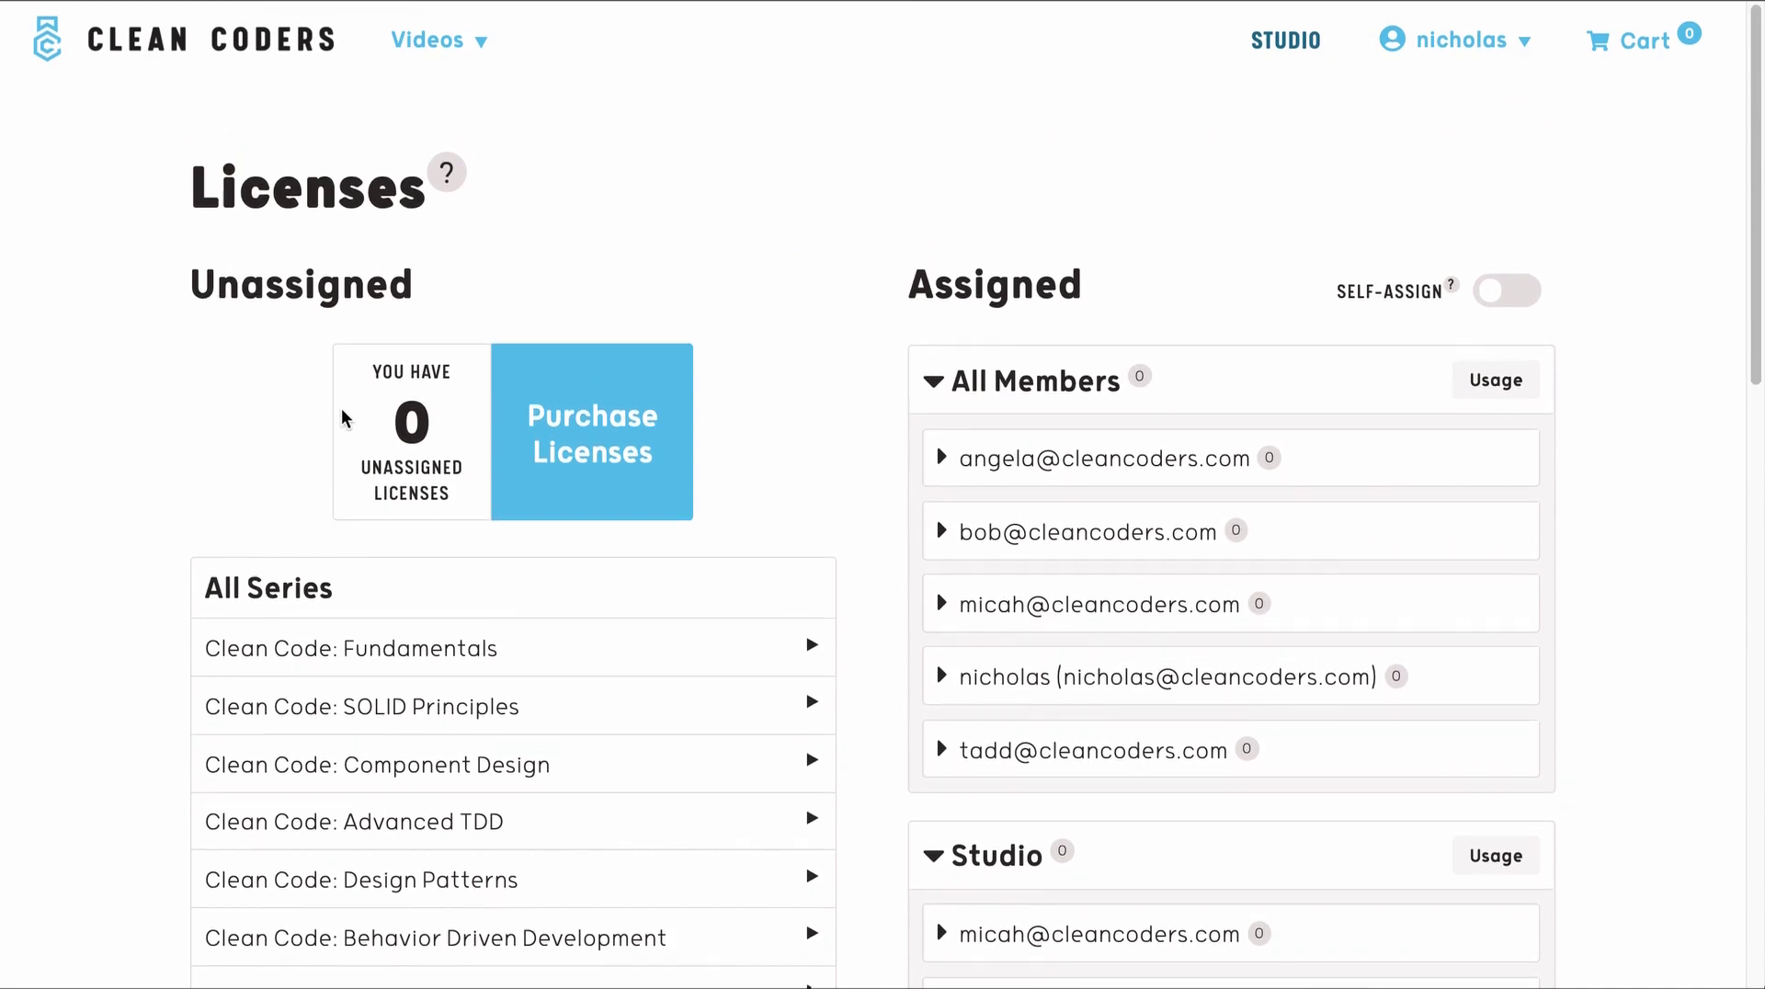
double_click(427, 424)
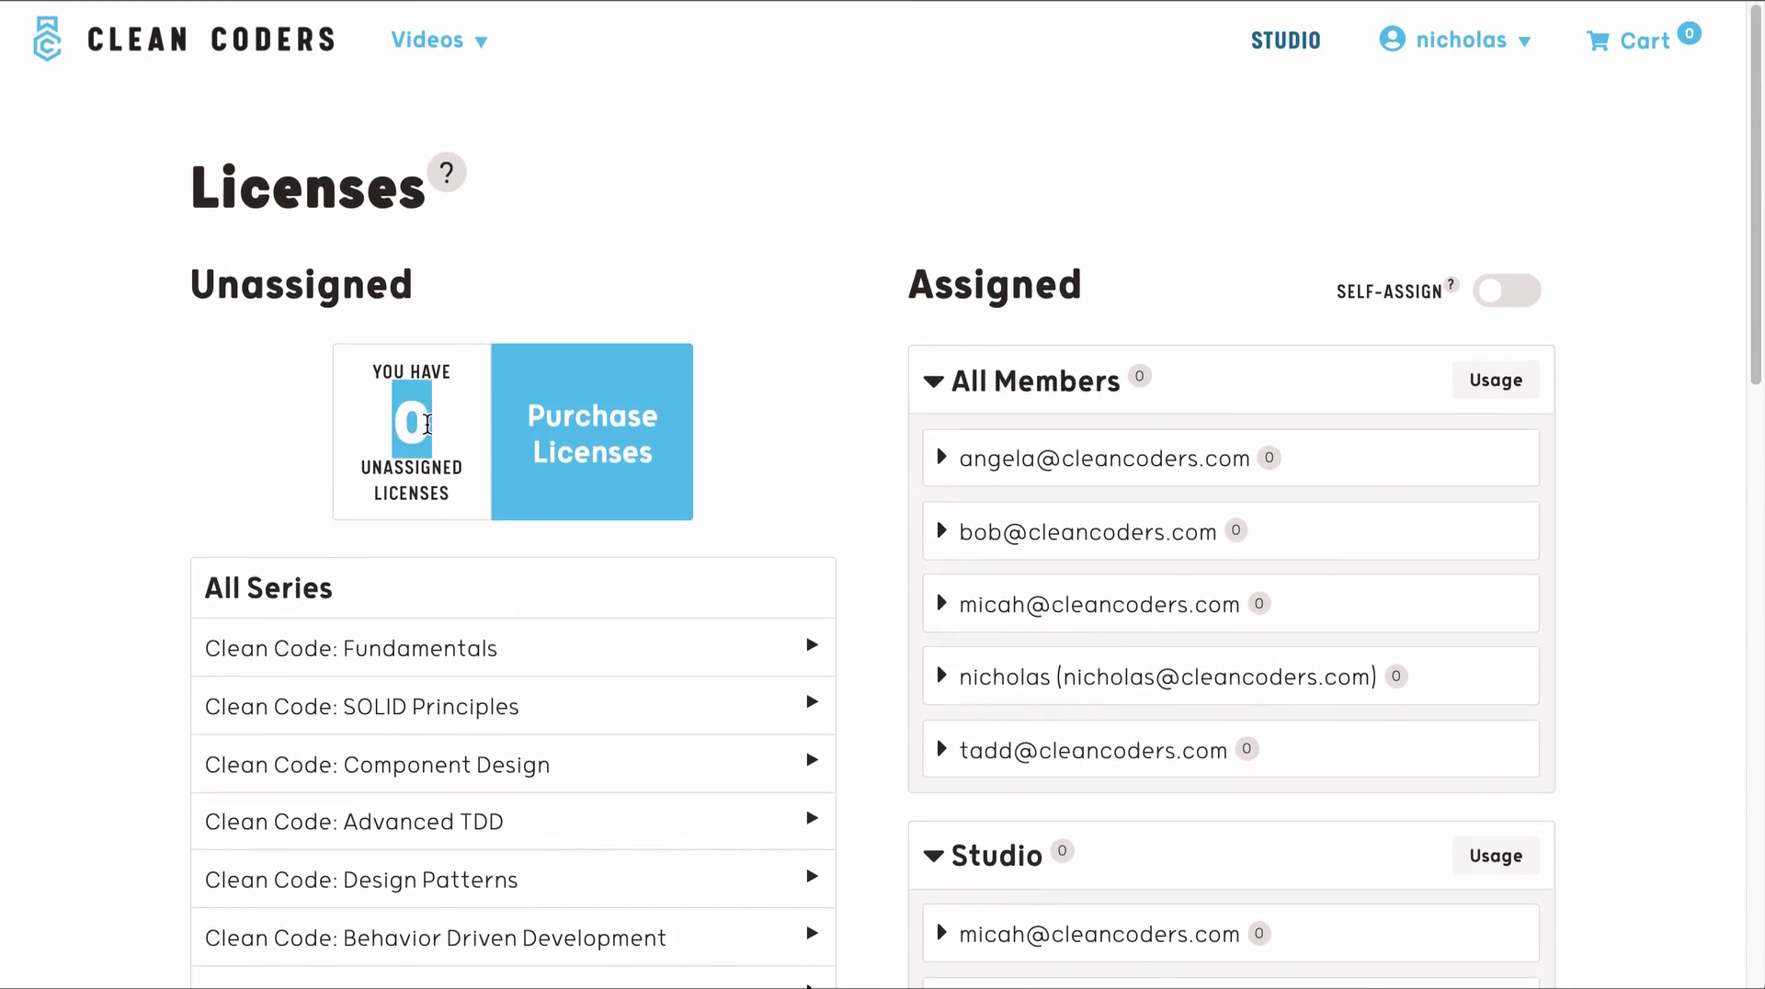
click(371, 426)
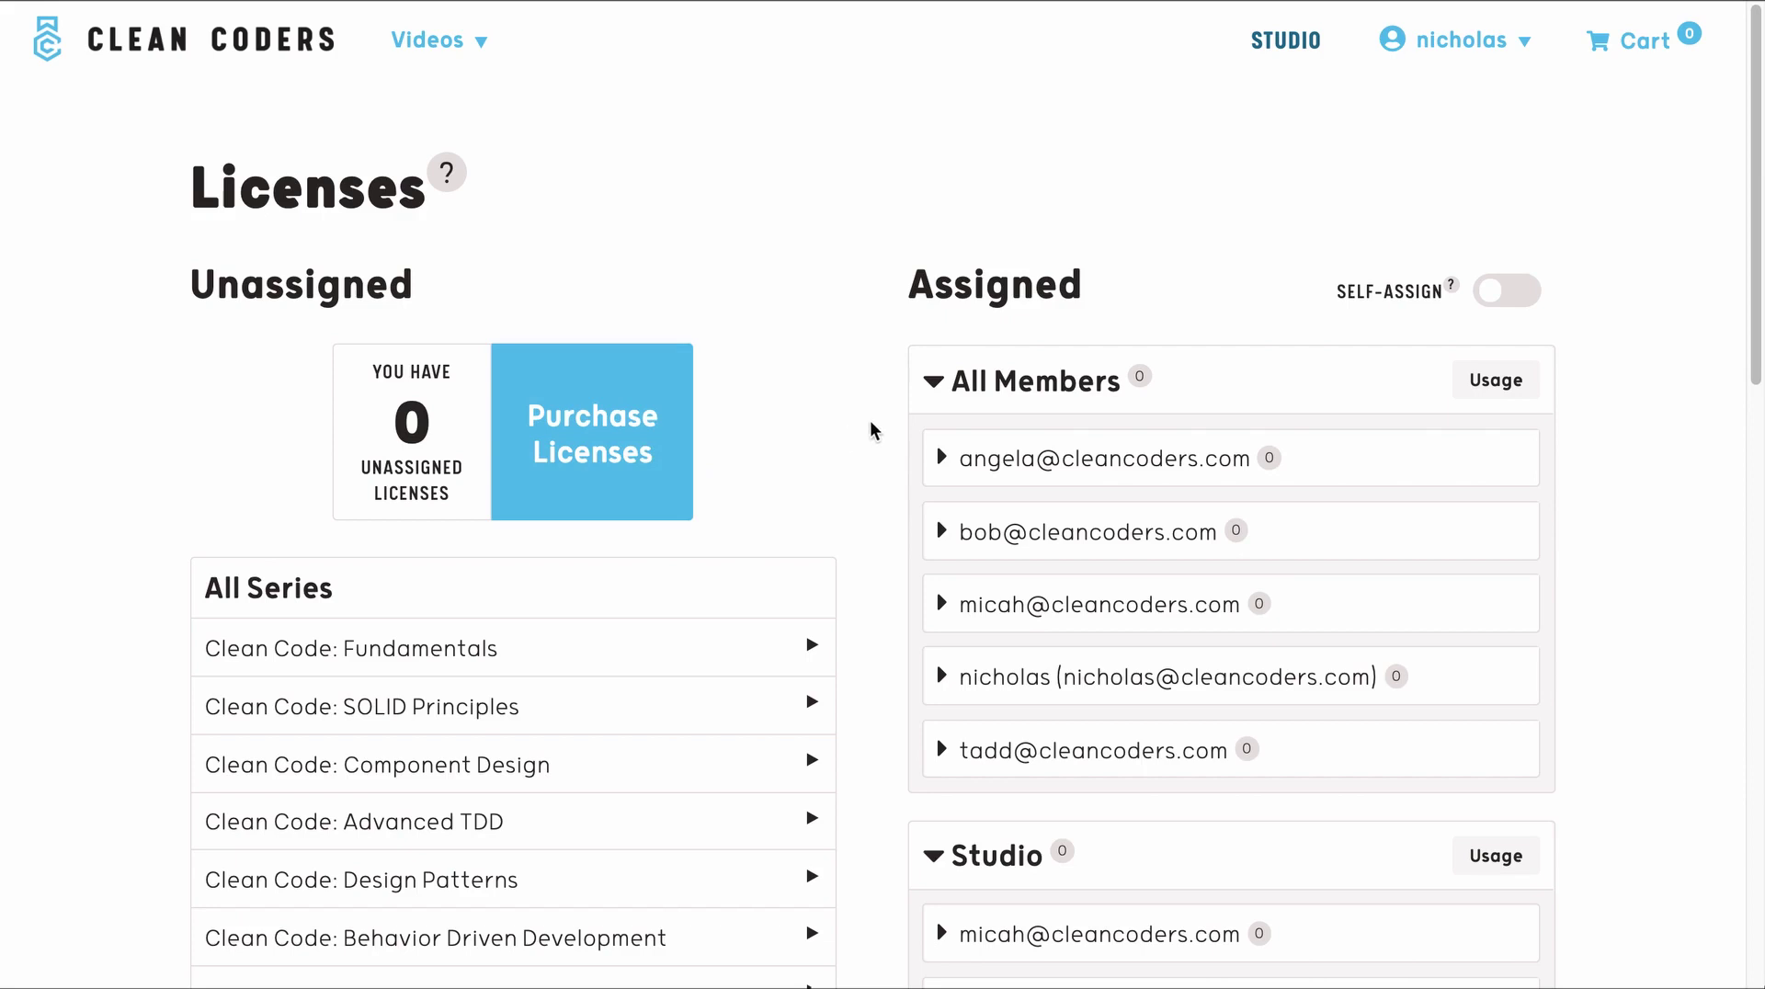
click(933, 381)
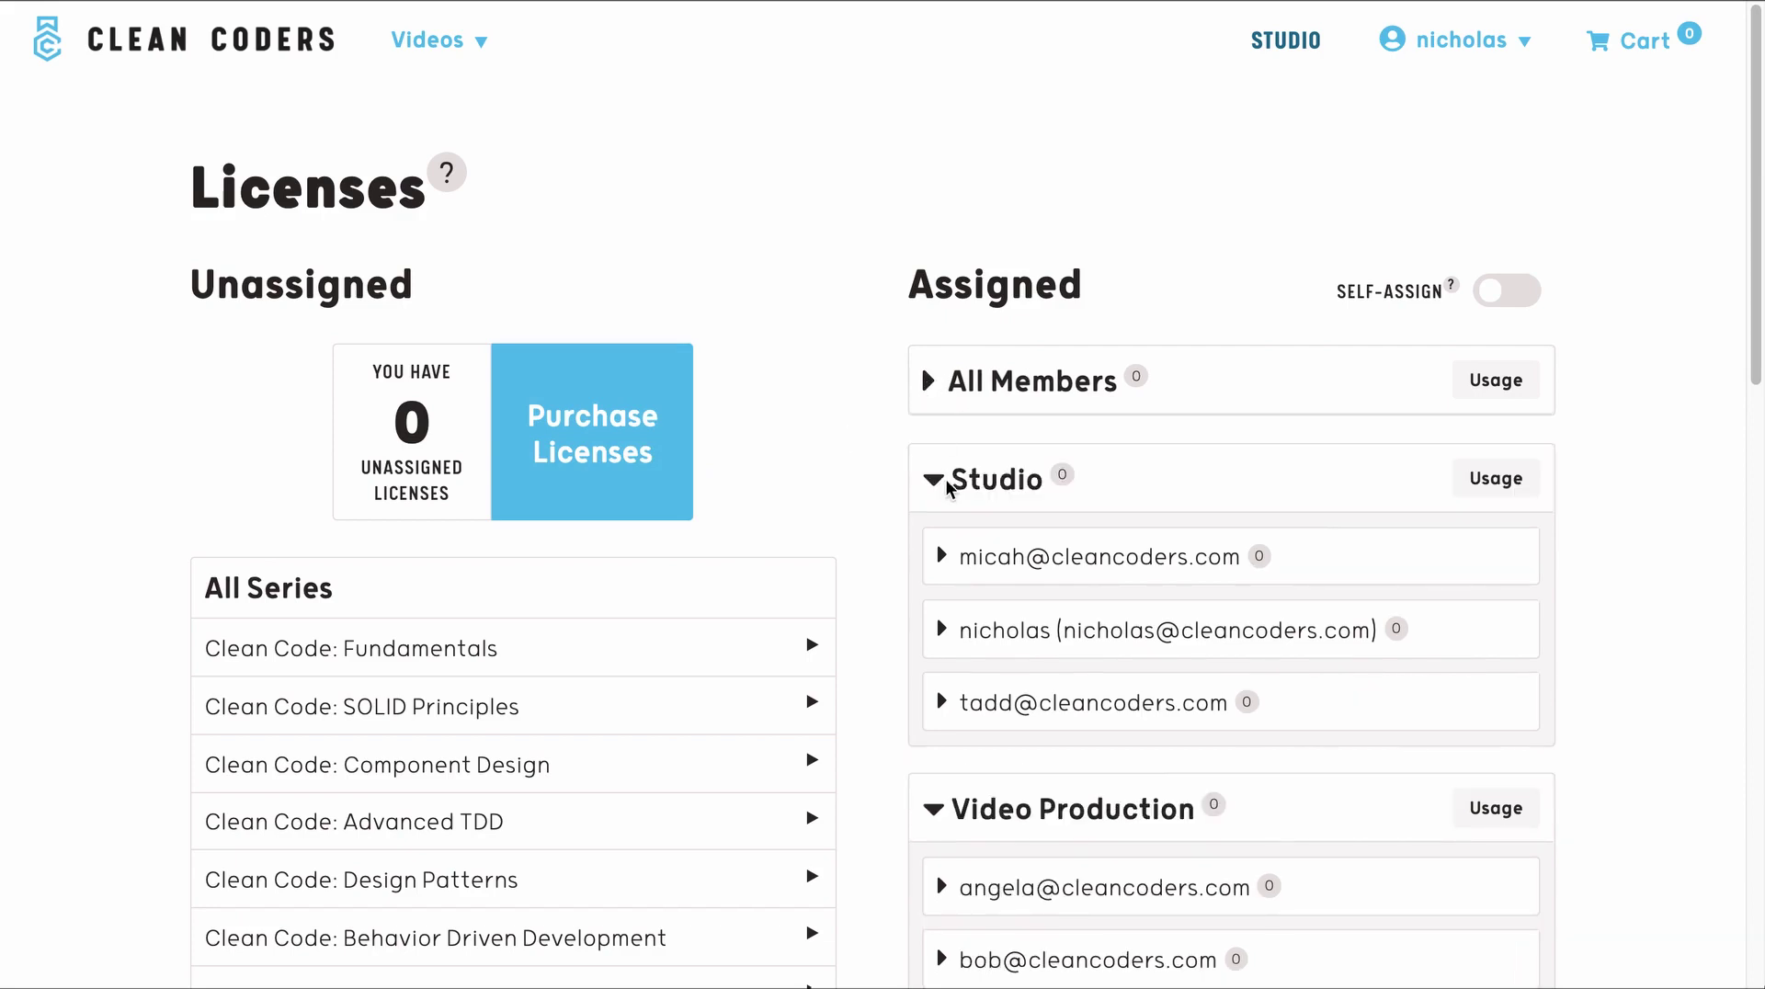
click(931, 479)
click(931, 590)
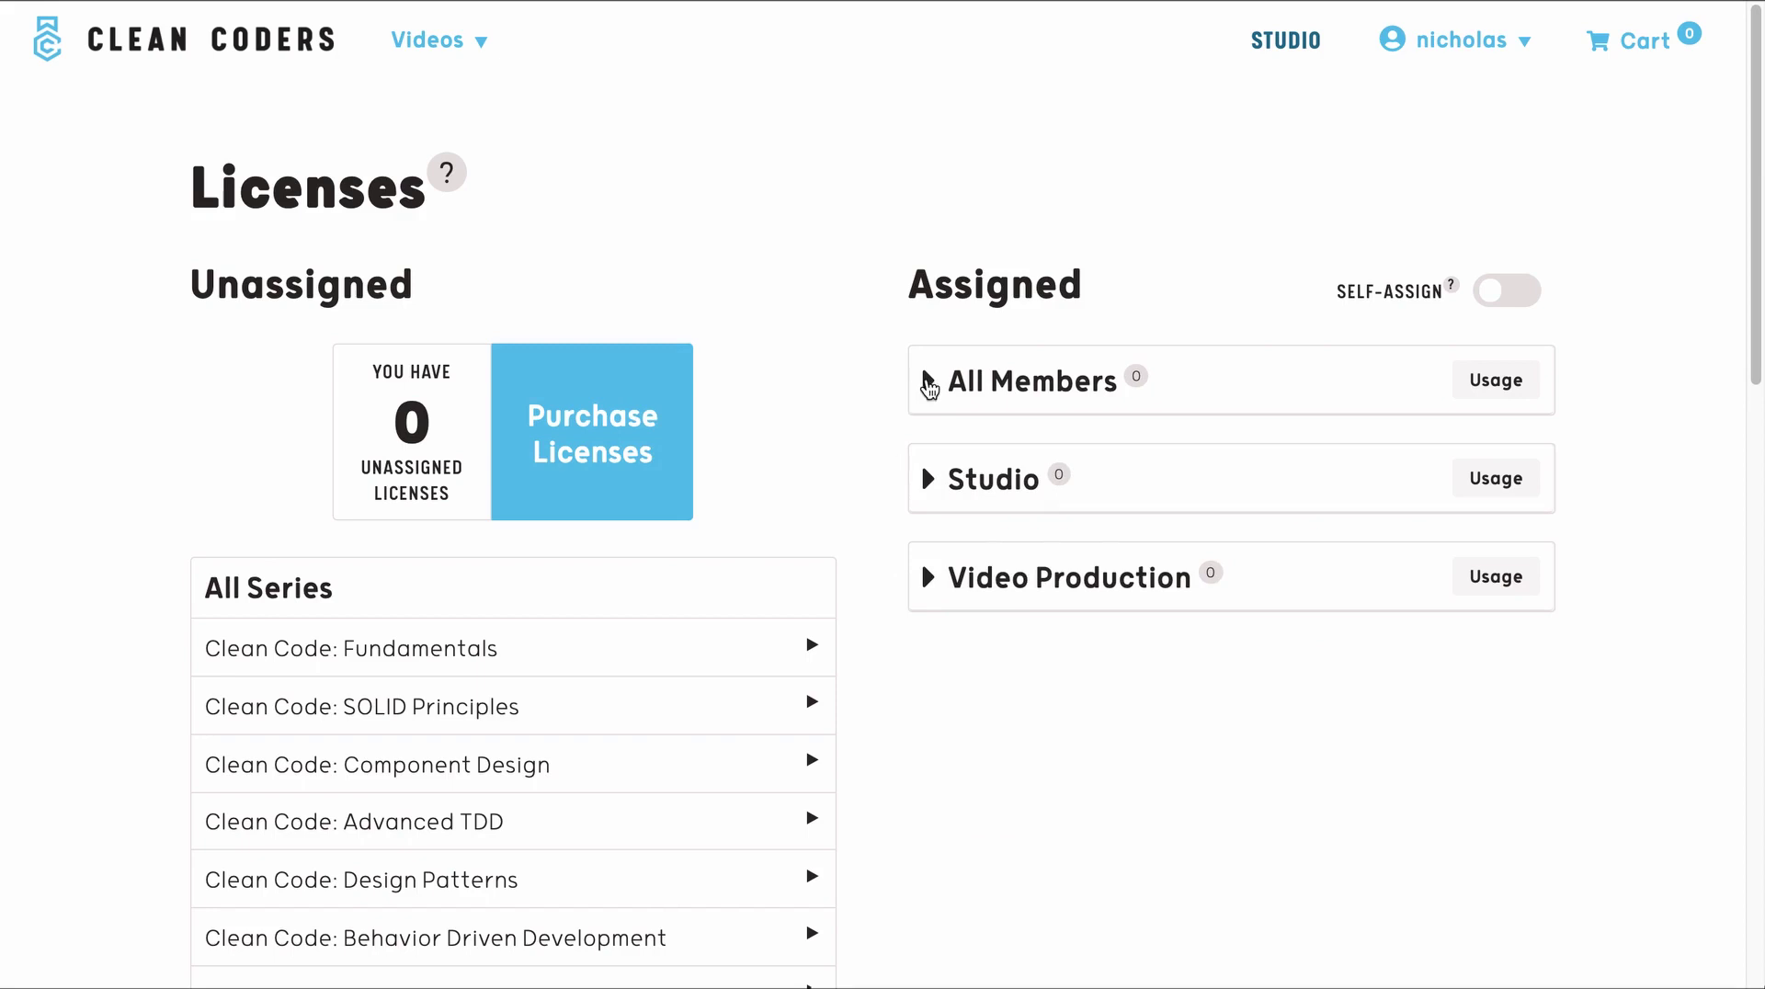
click(928, 384)
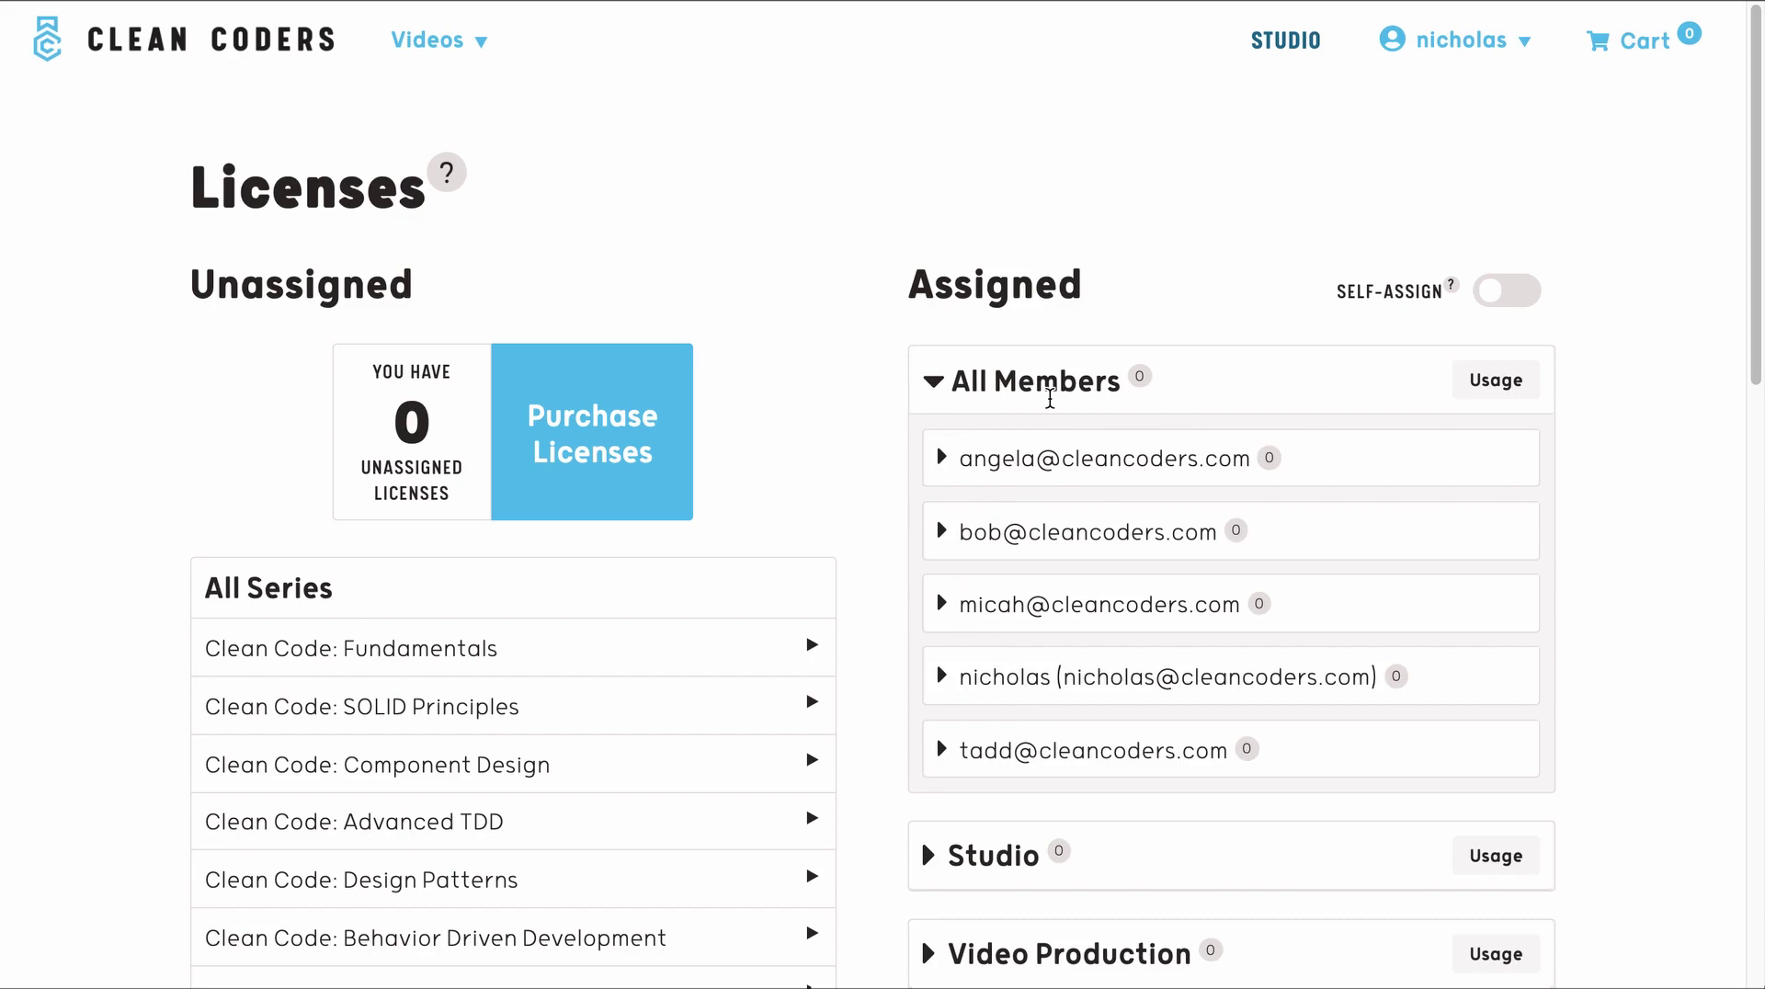
click(932, 384)
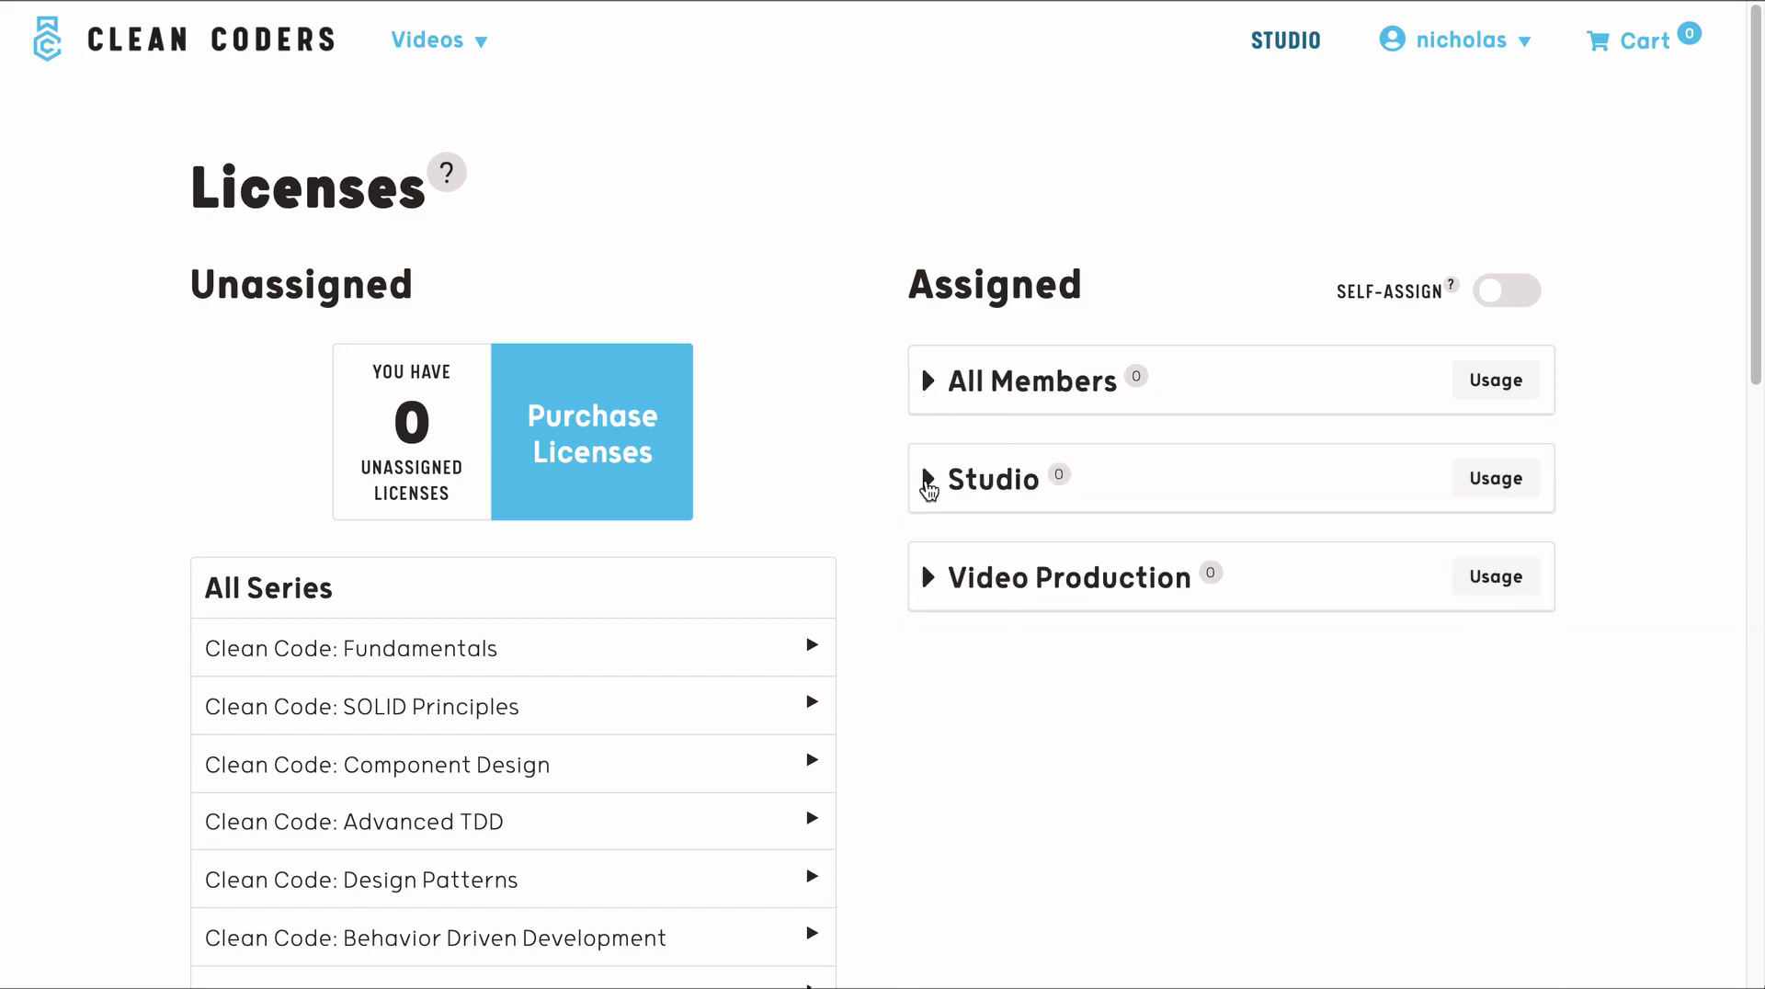
click(929, 484)
click(930, 815)
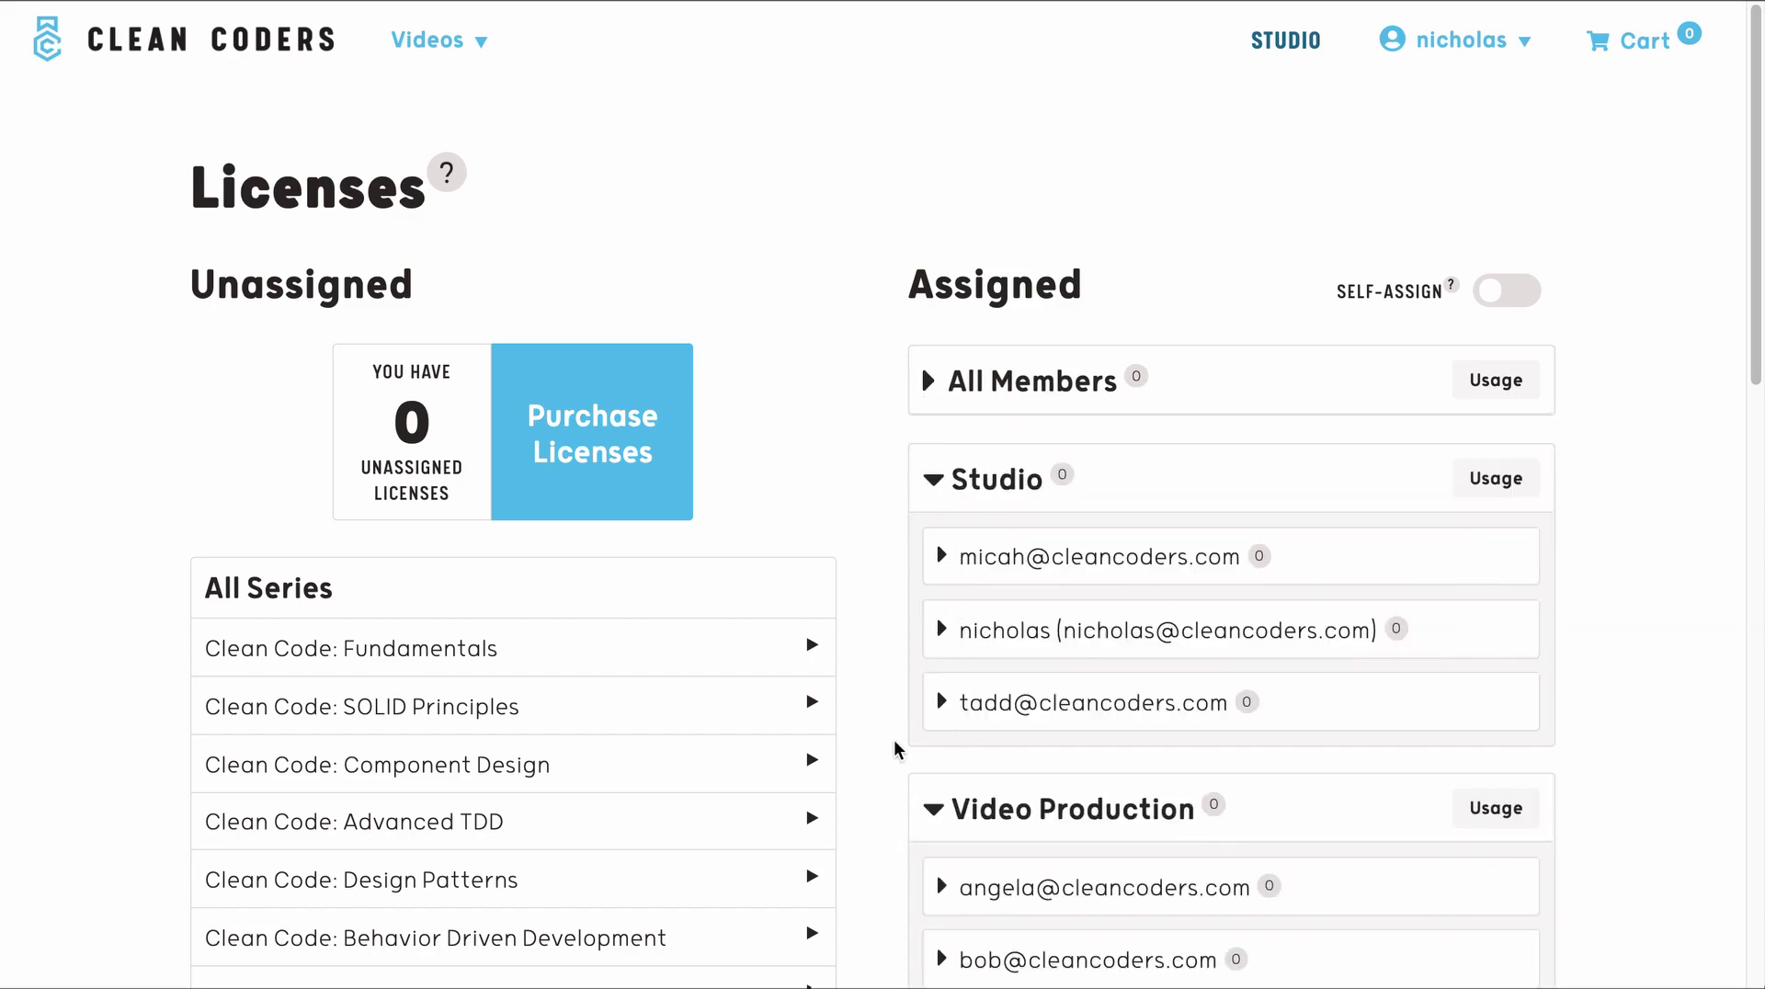
scroll(899, 748, down, 2)
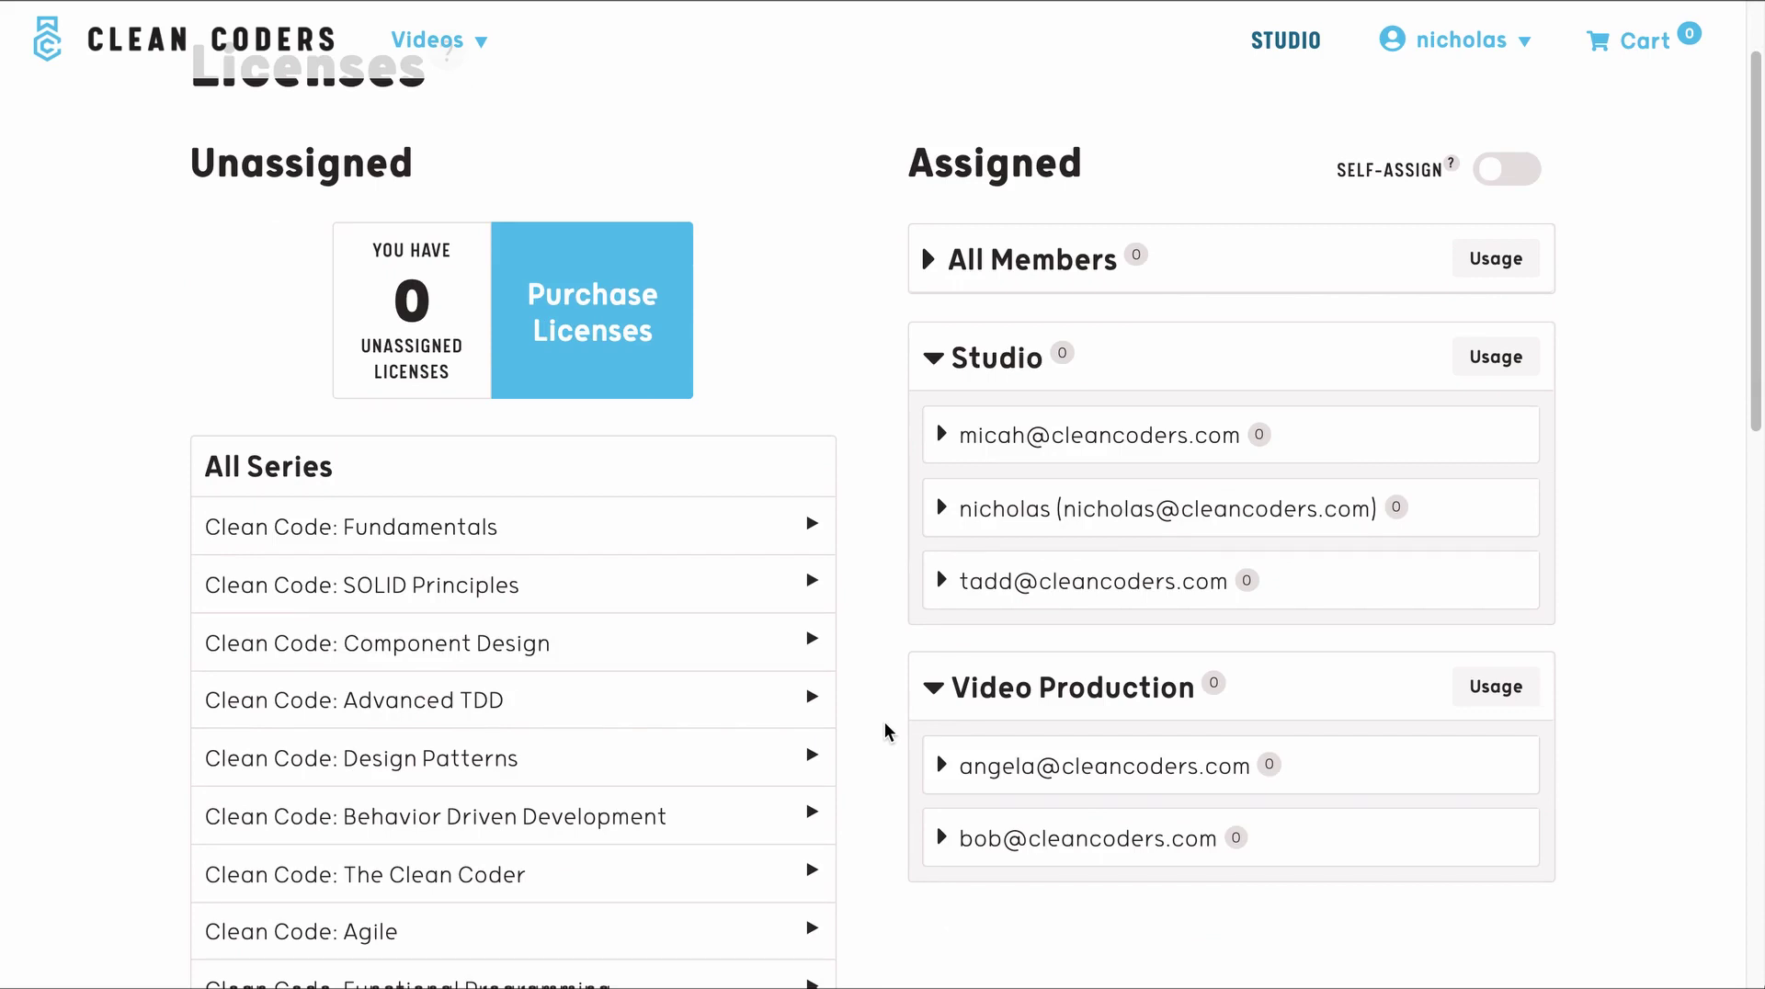
scroll(885, 730, up, 2)
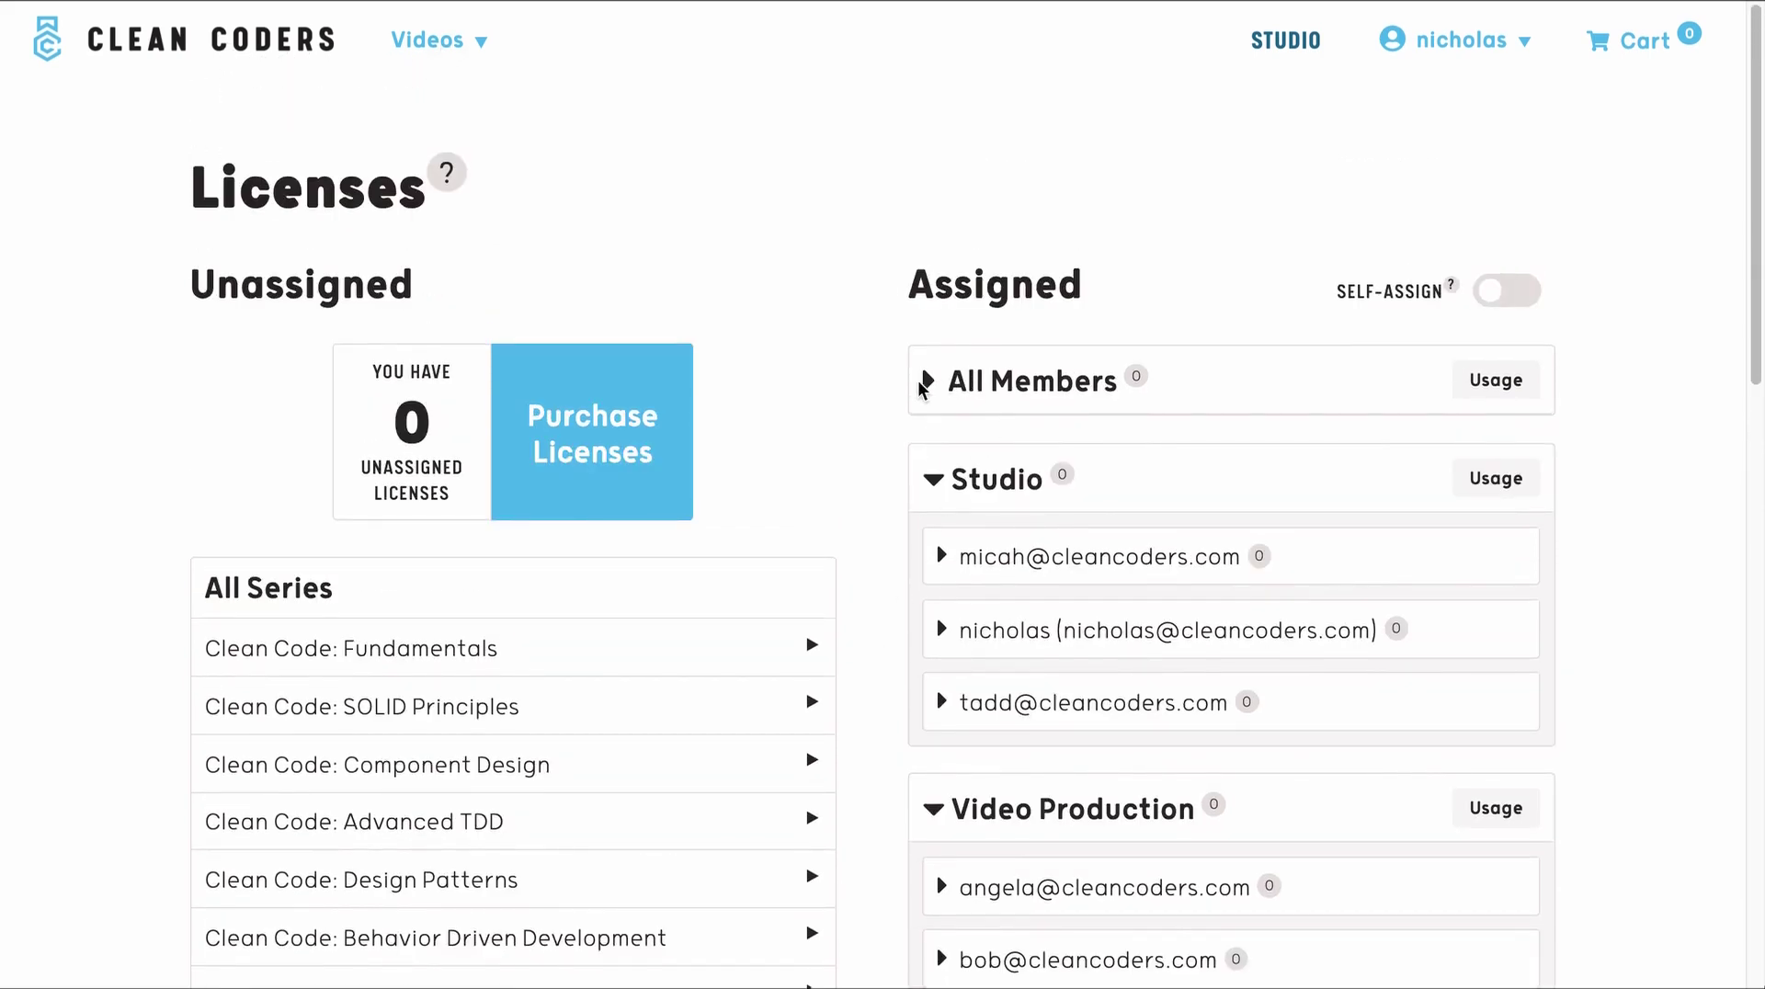
click(926, 380)
double_click(403, 415)
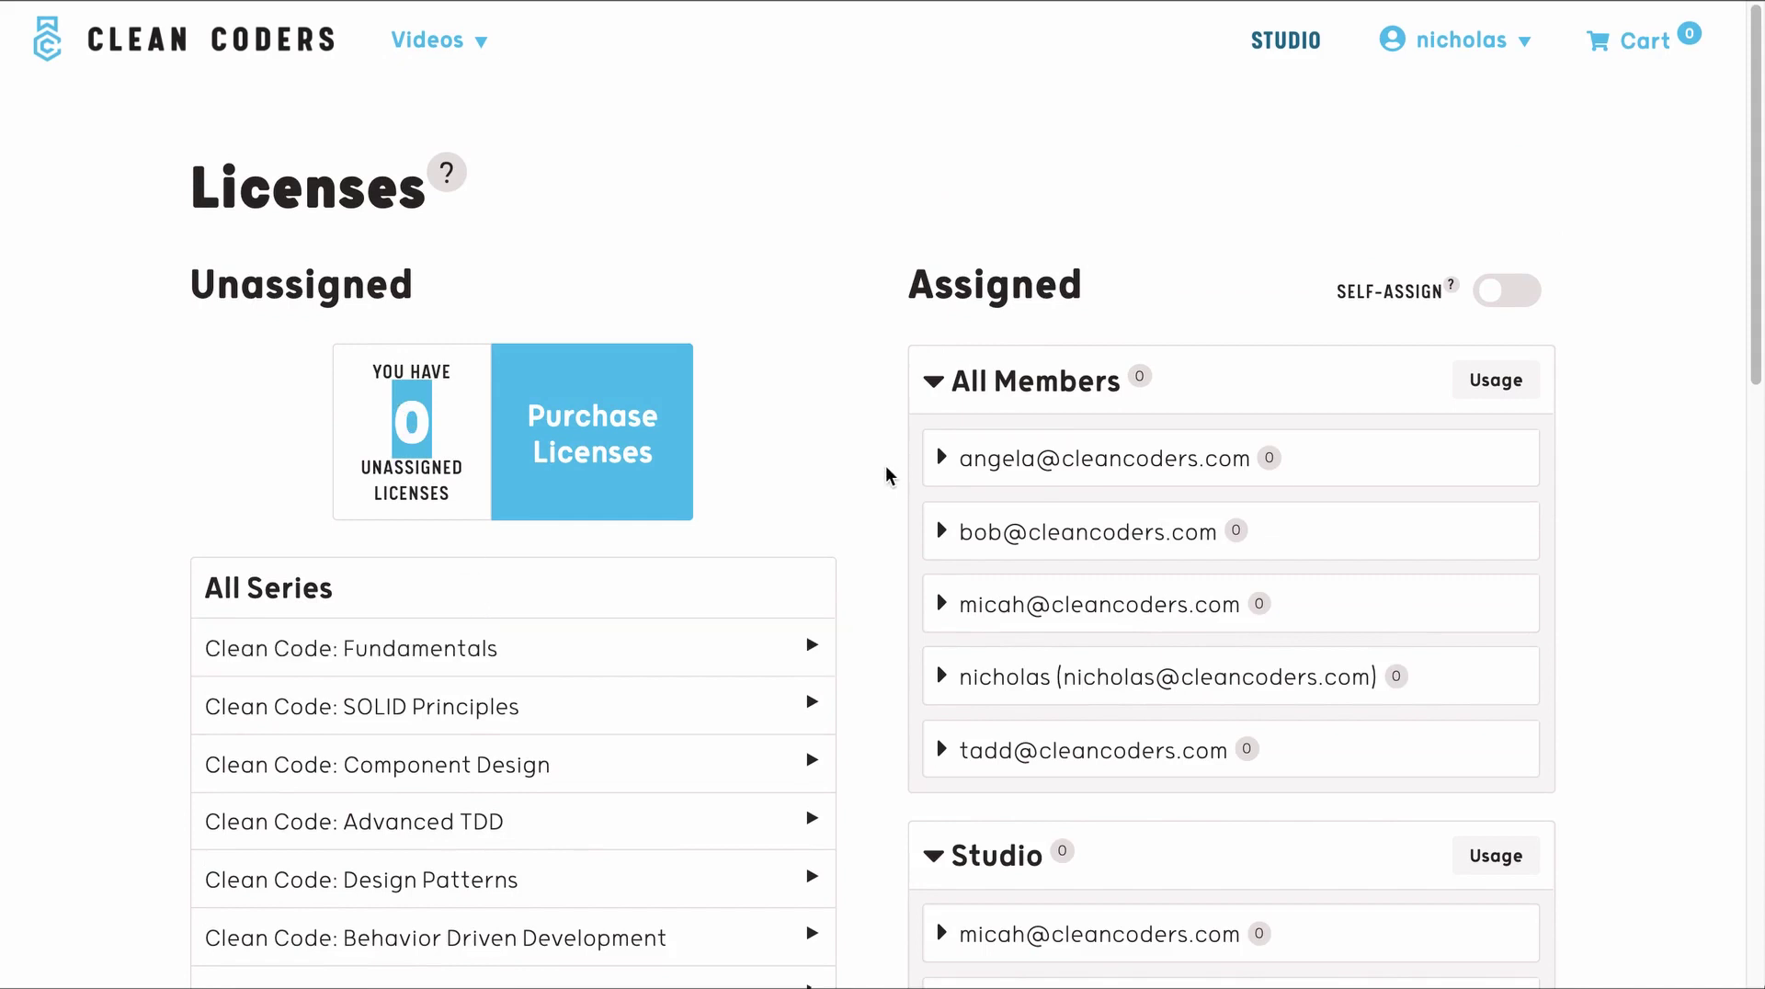
click(887, 475)
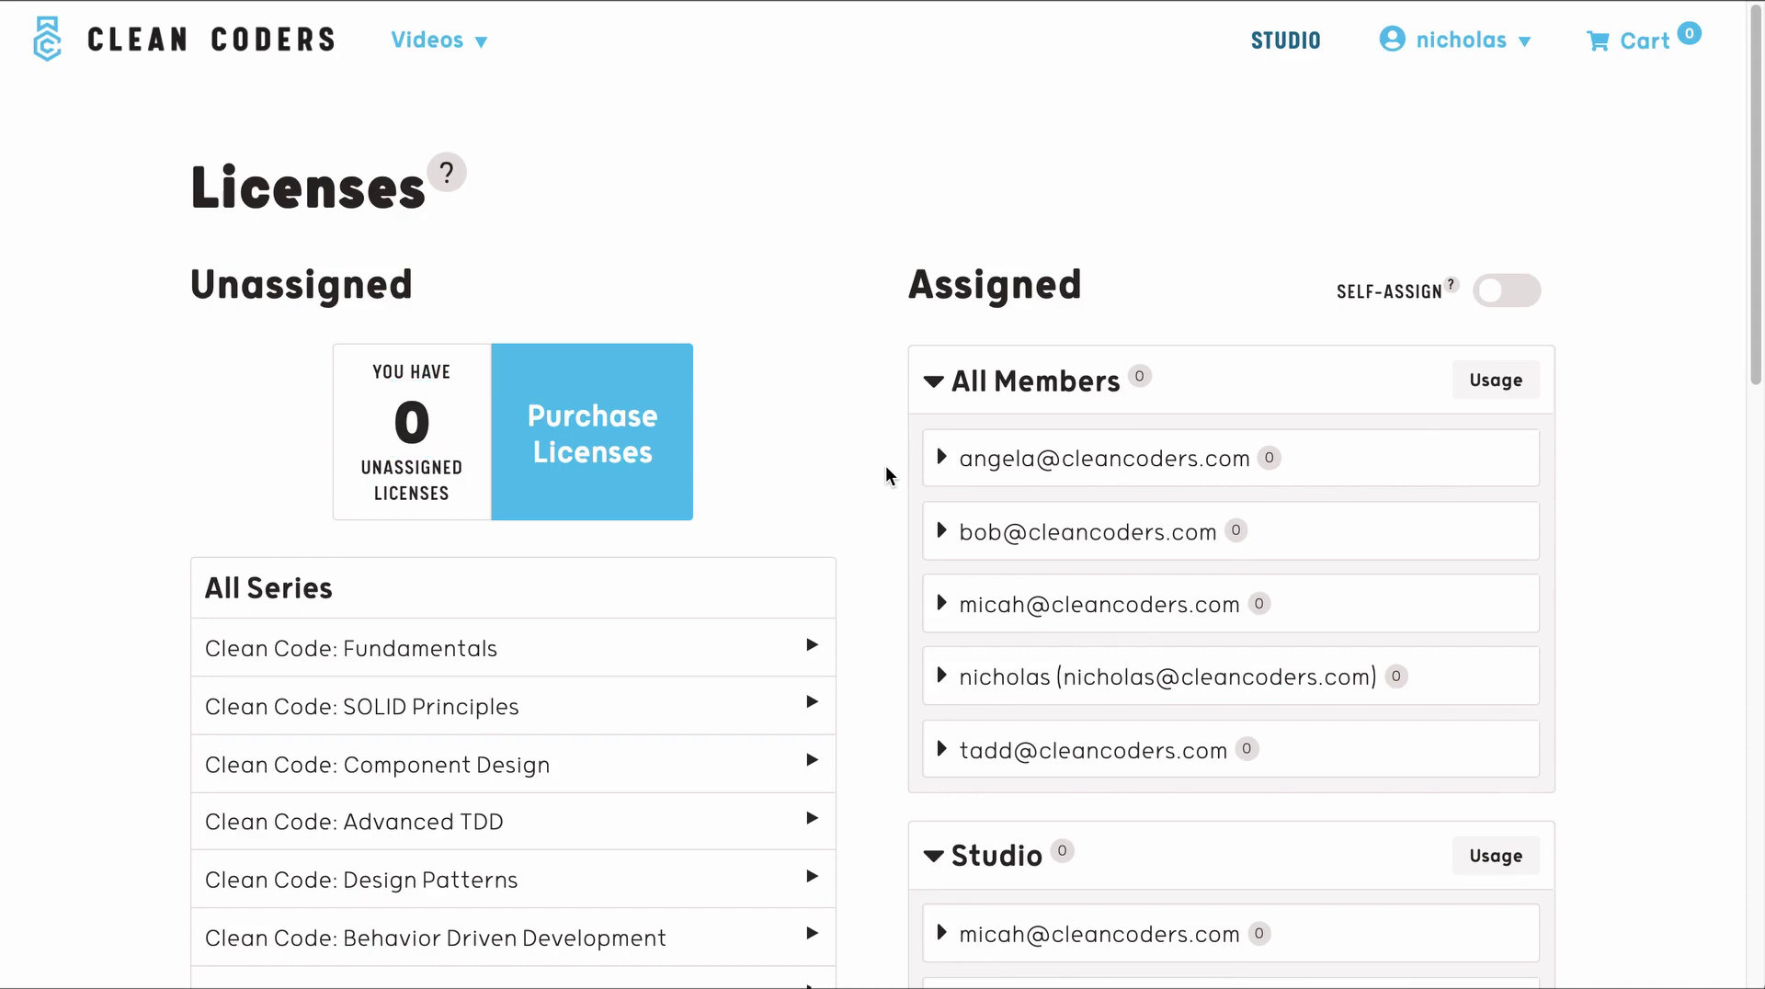
- Try quantity 1 to see the minimum-10 error, then add 10 licenses ($140) to the cart
click(583, 443)
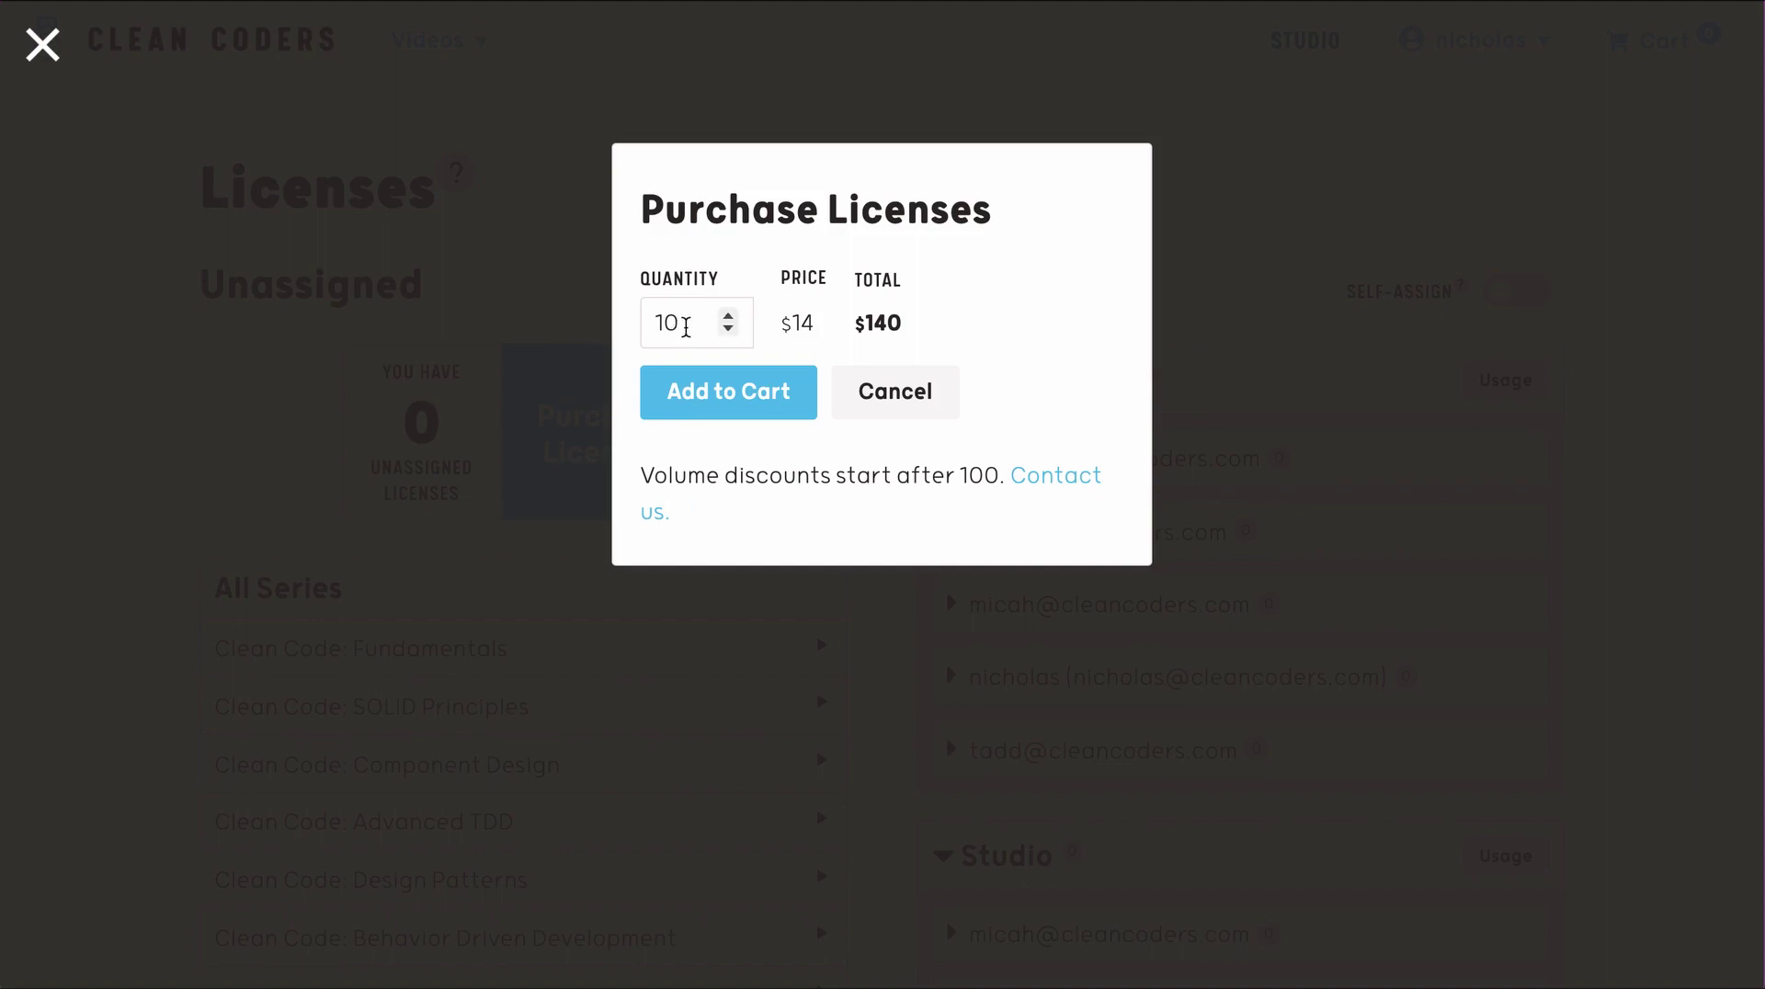
drag(685, 328, 670, 323)
key(BackSpace)
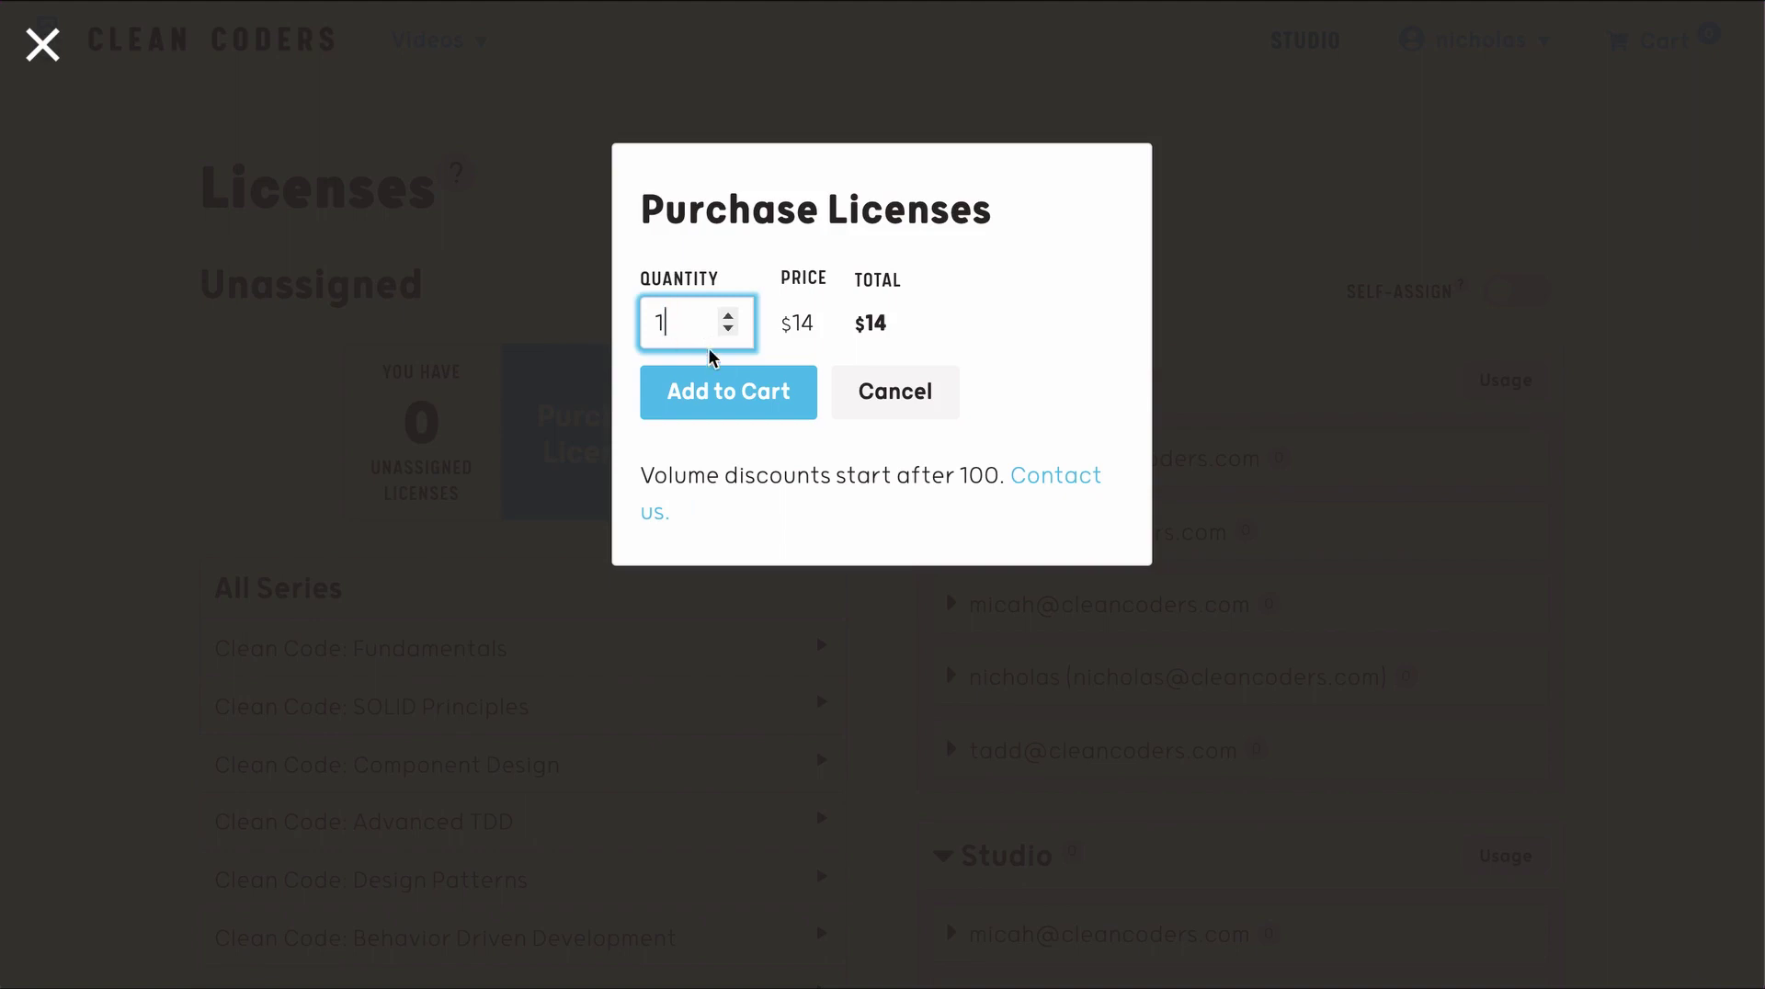
click(737, 410)
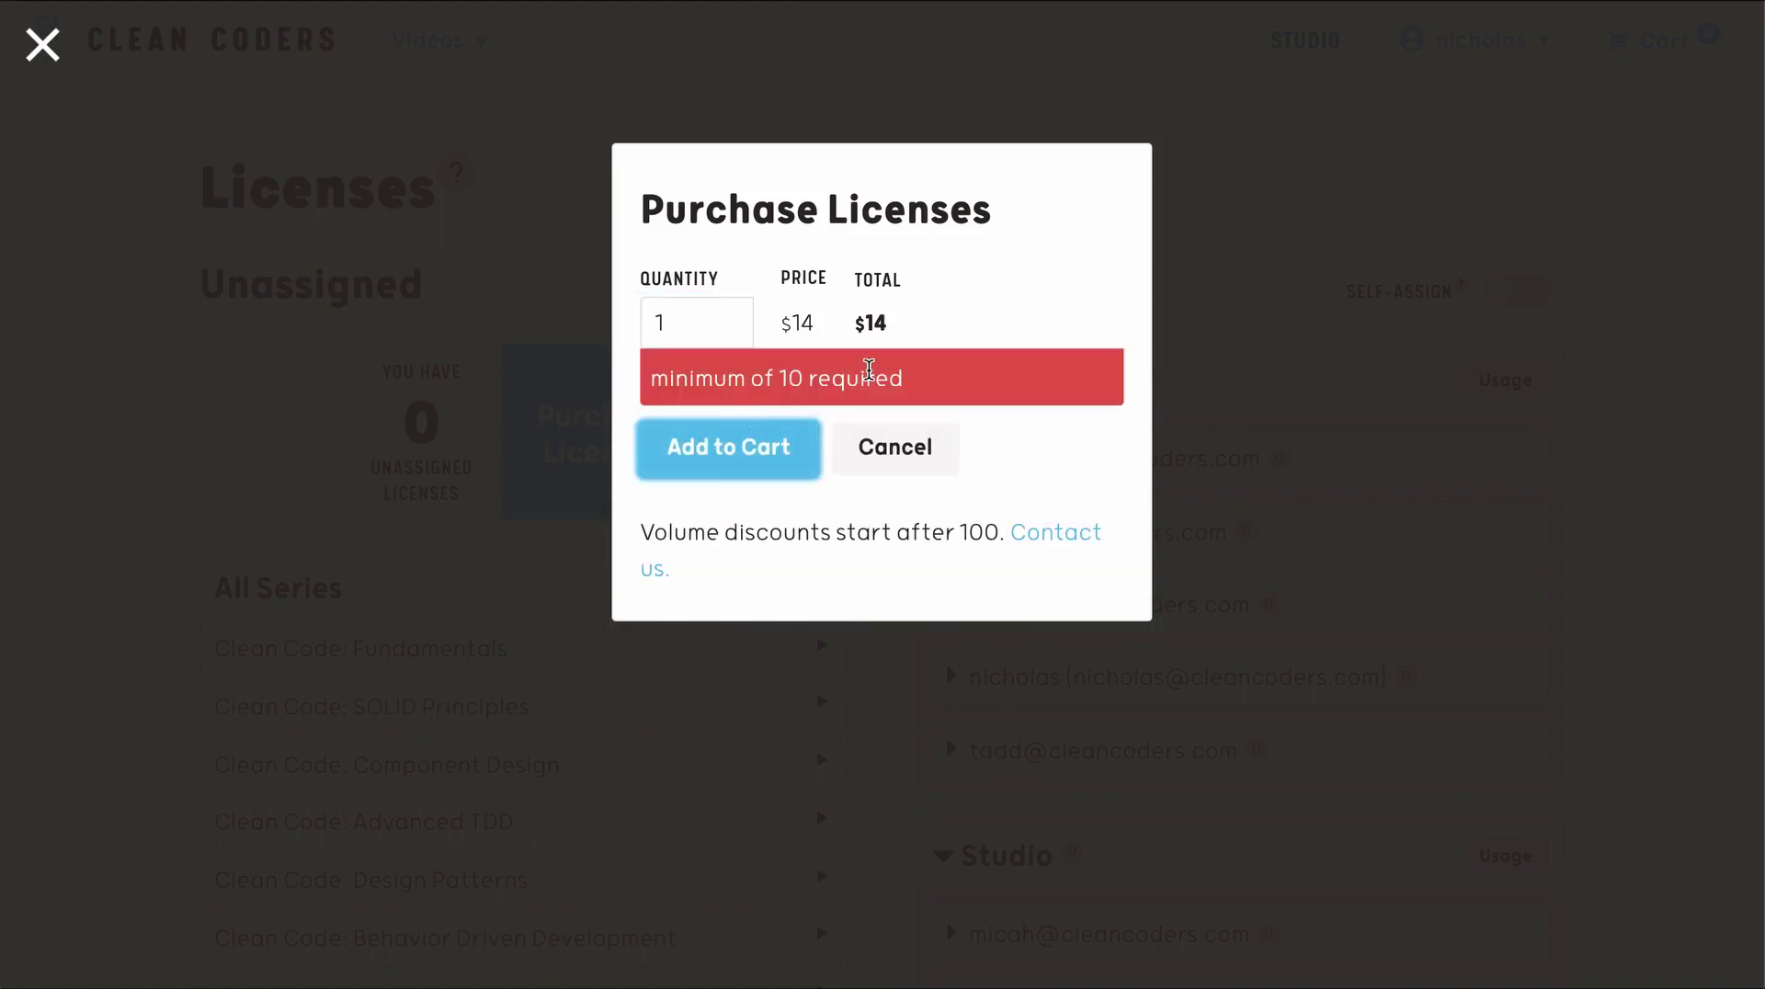
click(692, 326)
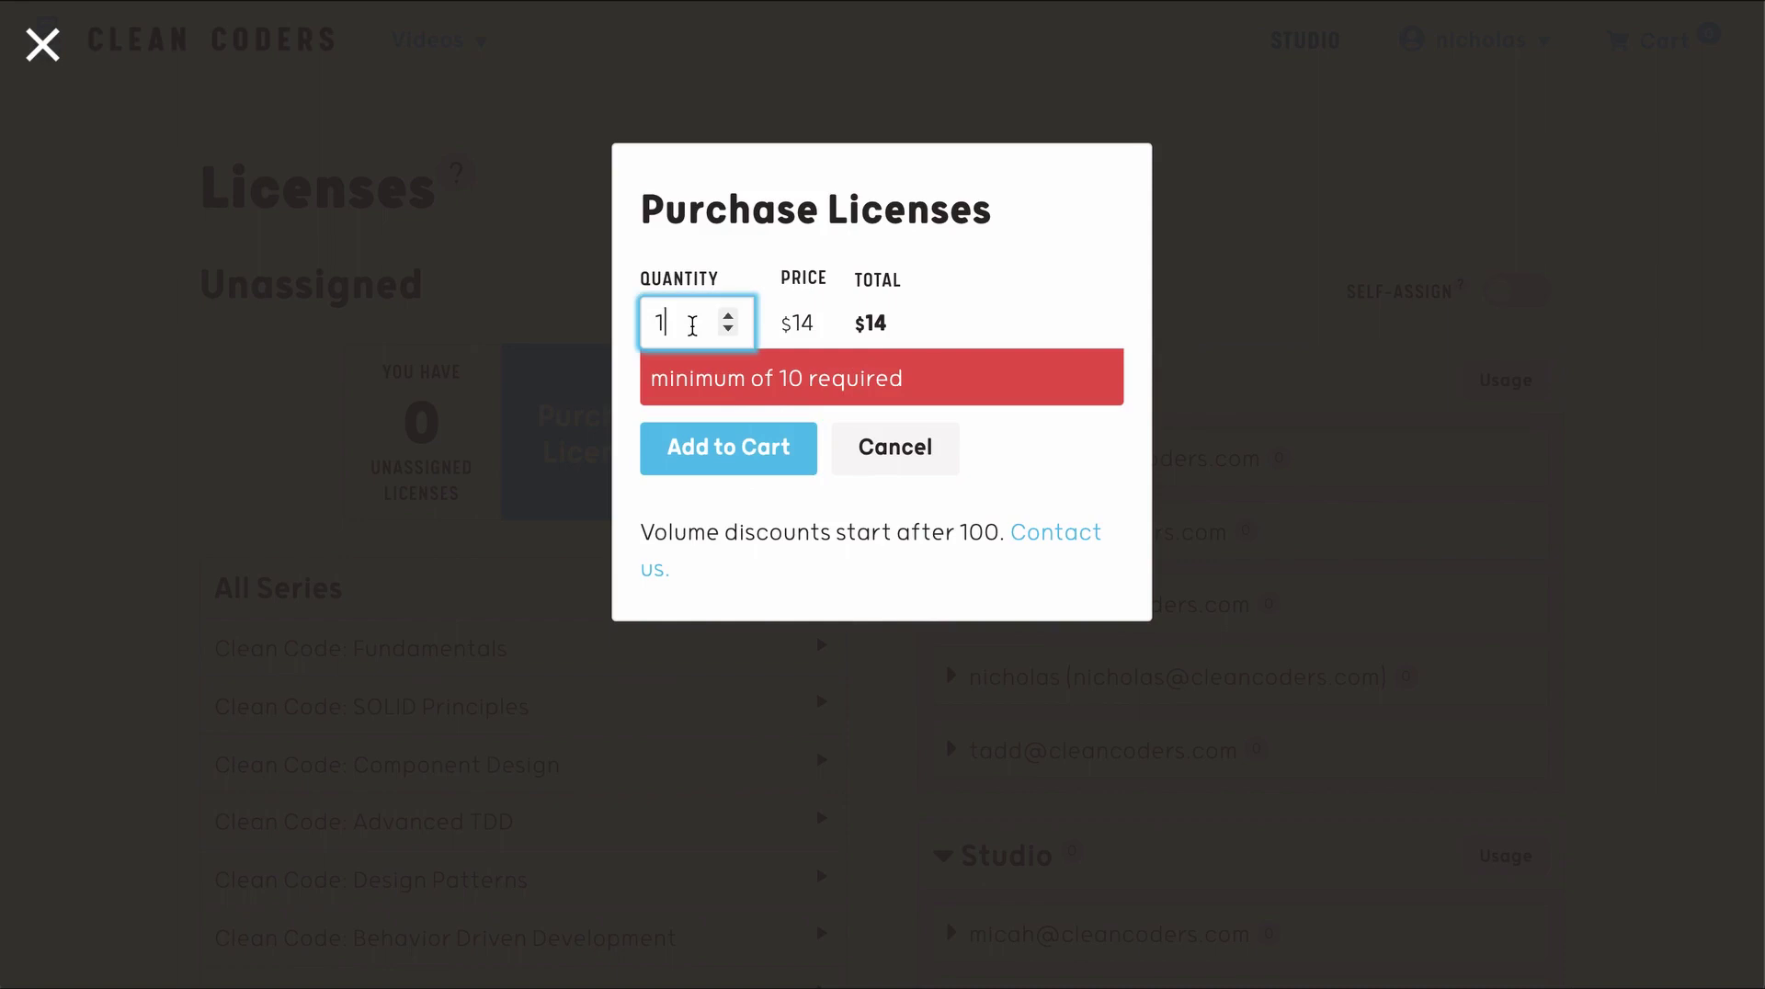
text(0)
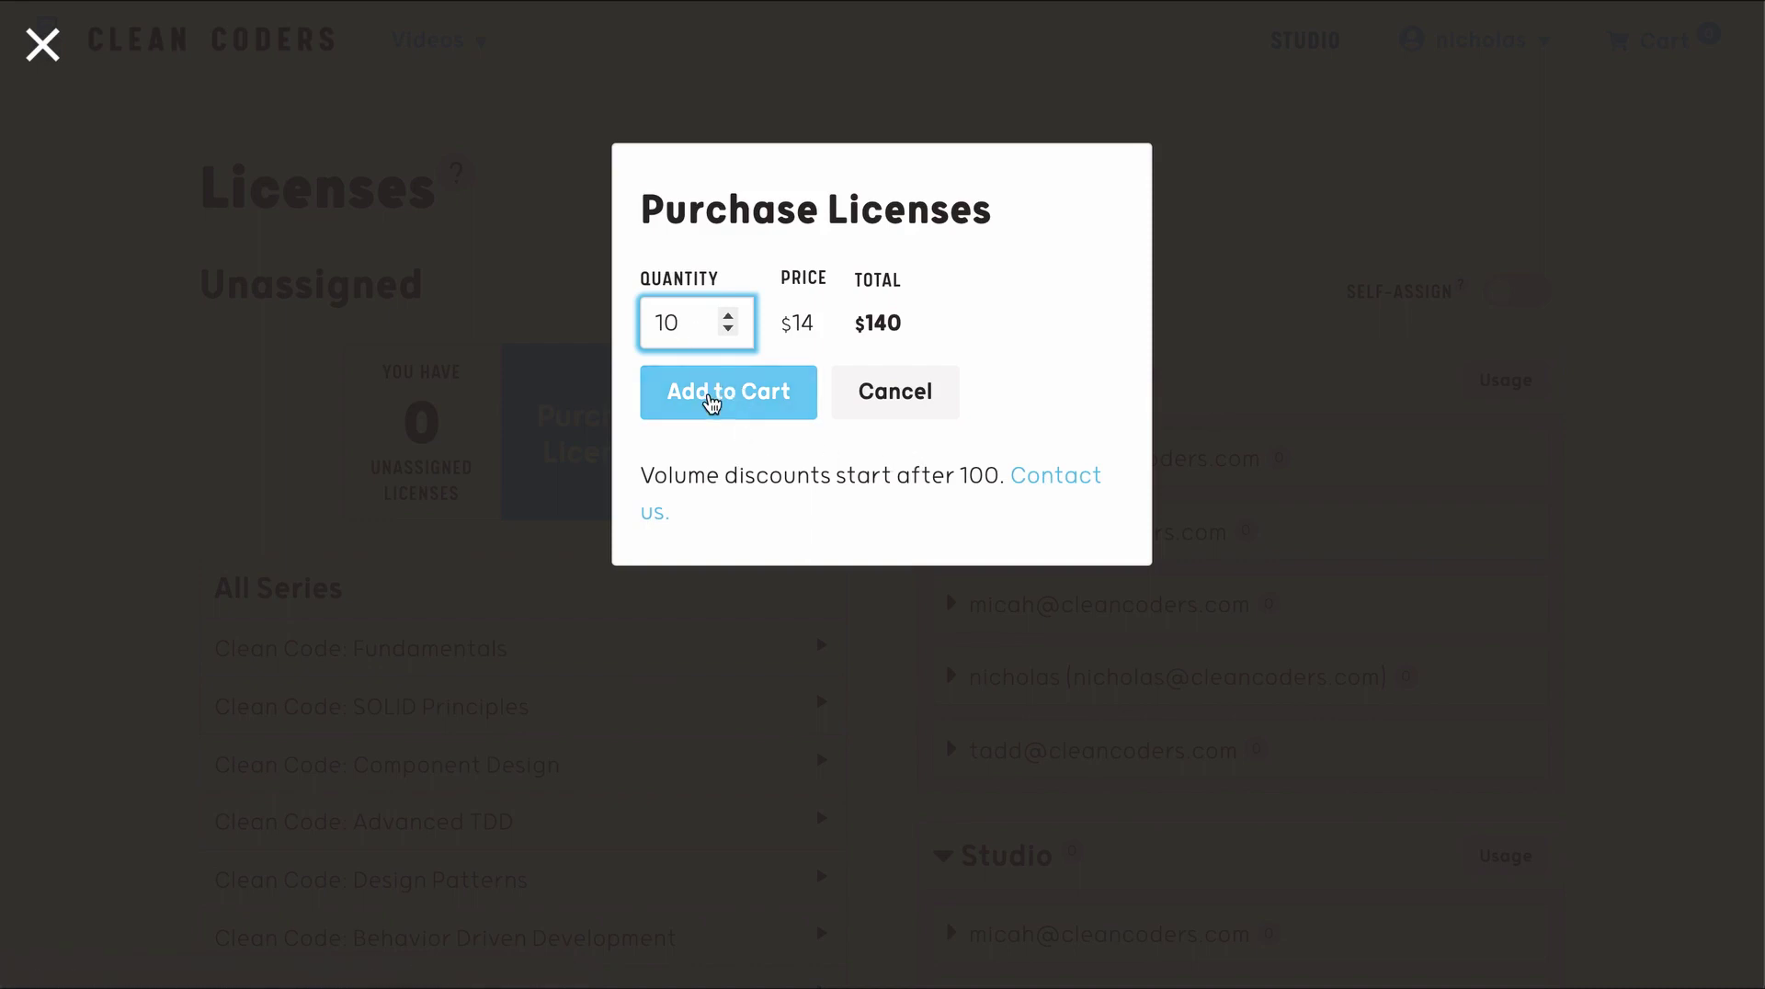
click(711, 402)
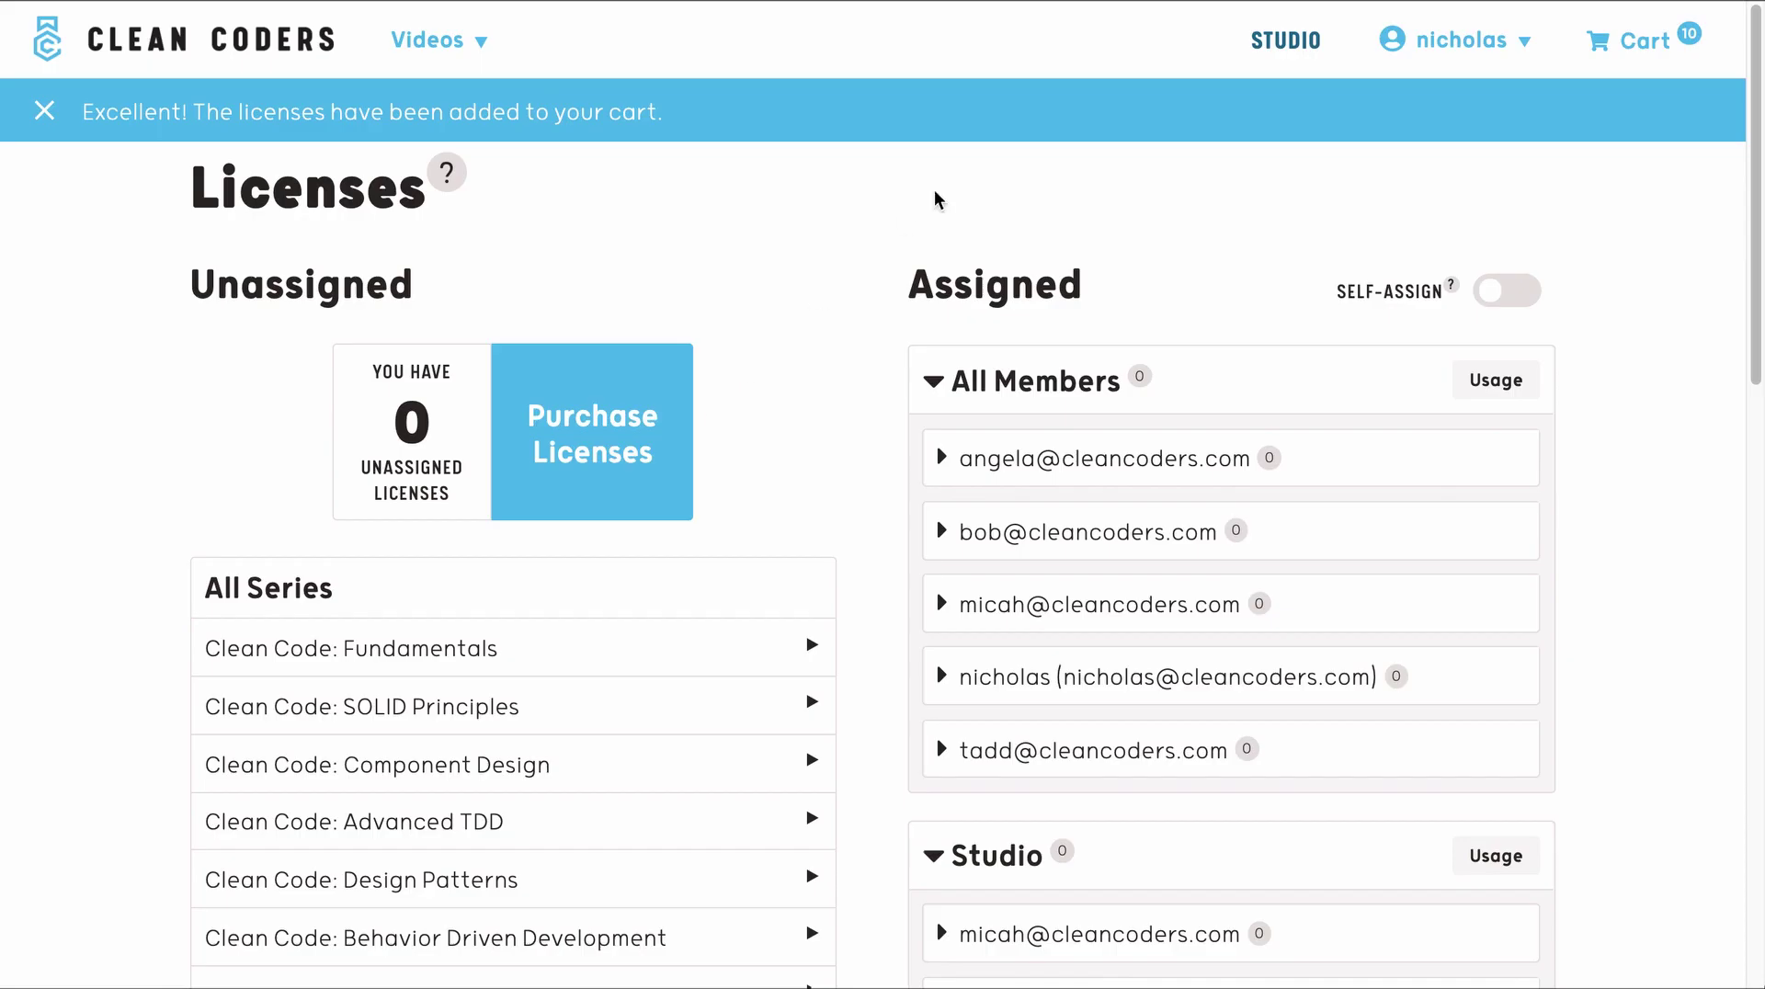
- Go to the cart and start the credit-card checkout for the $140 order
click(1637, 46)
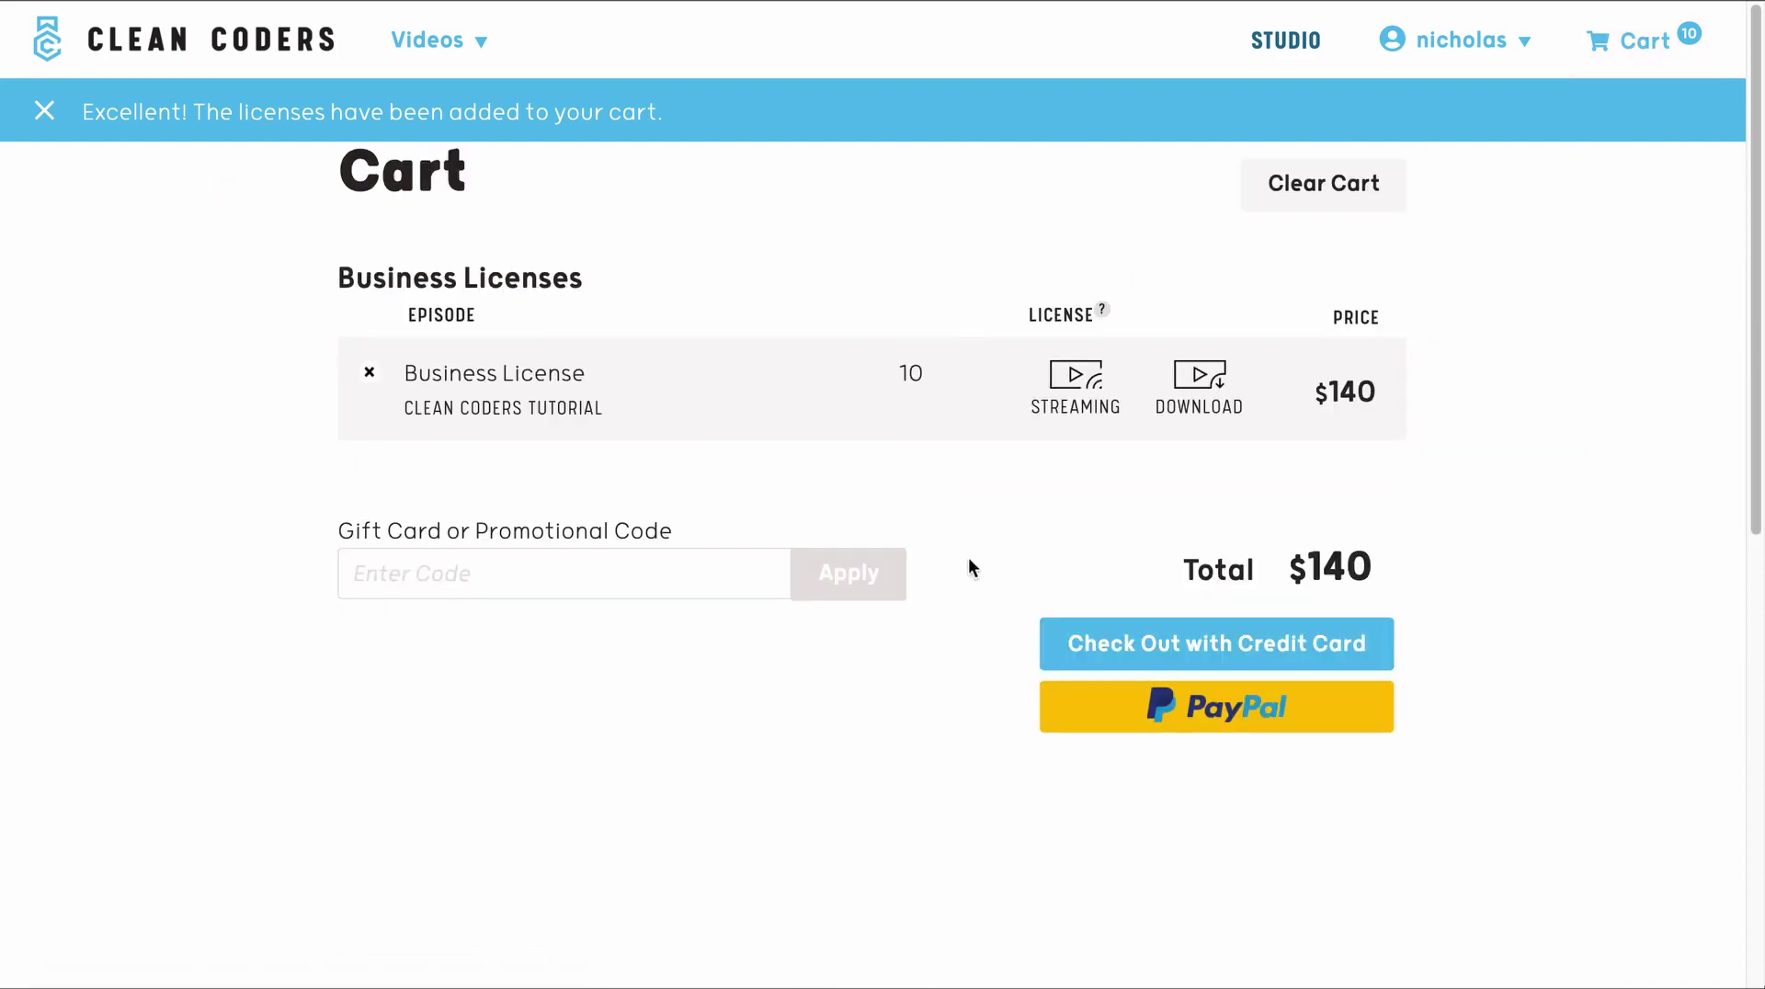
click(1127, 660)
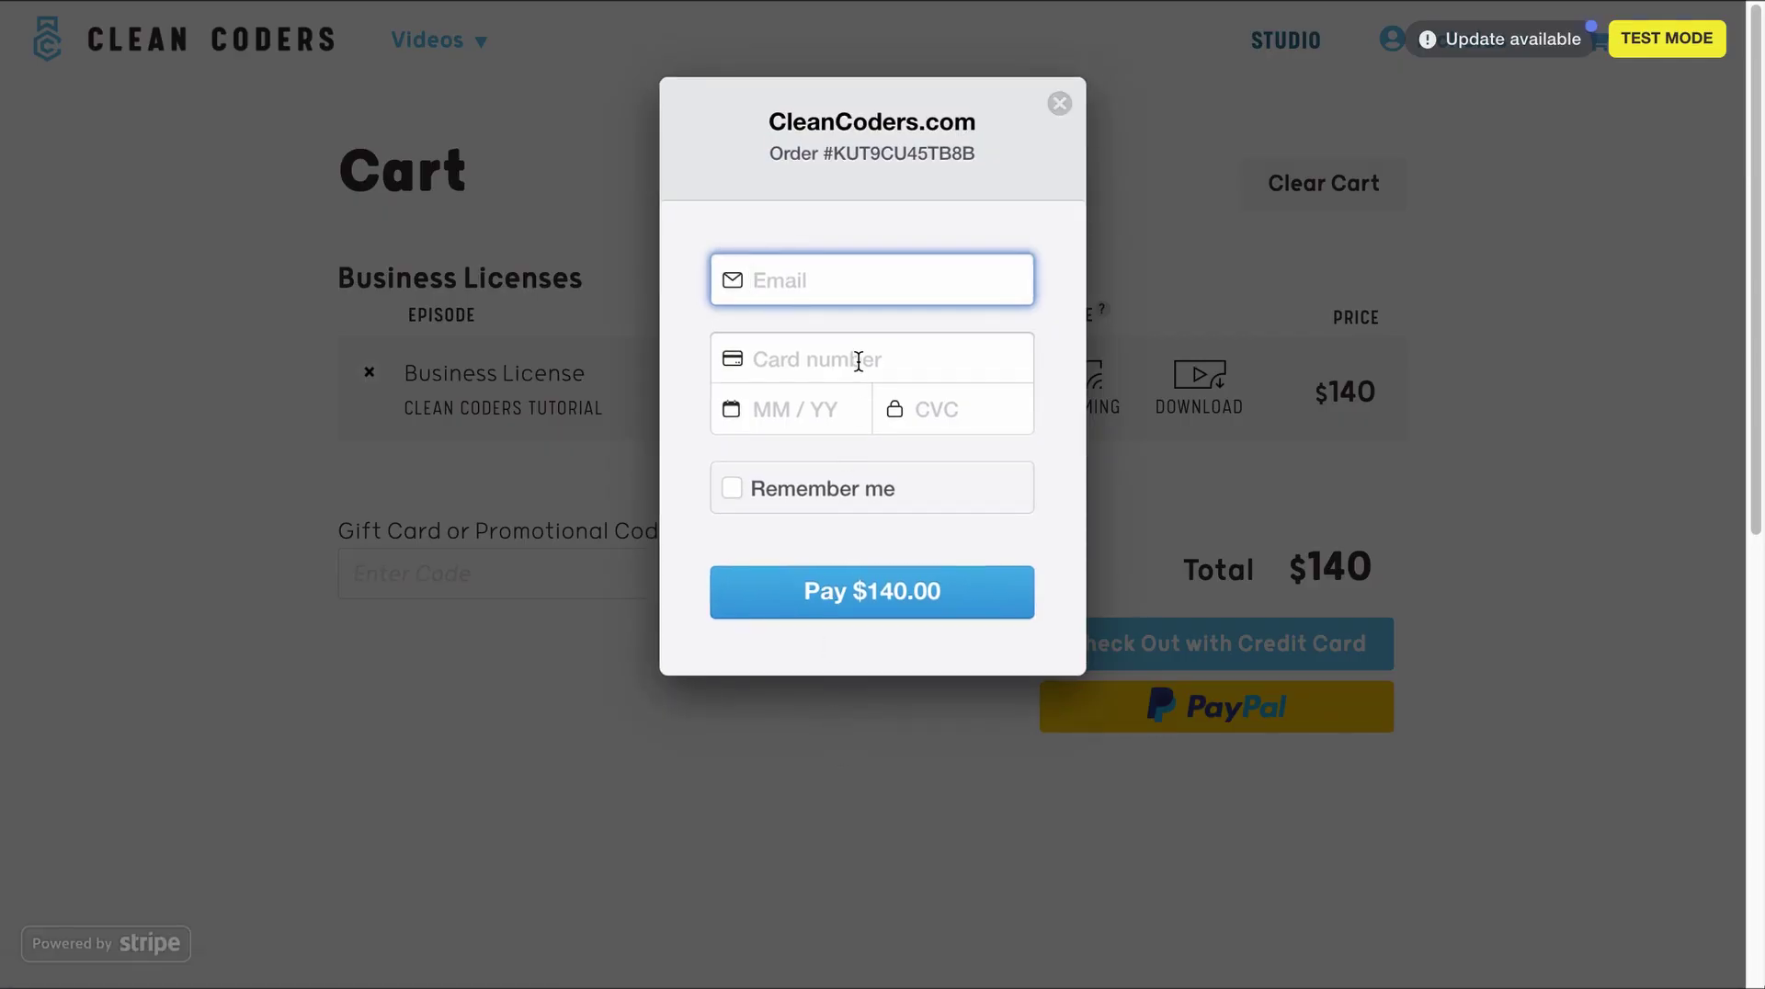
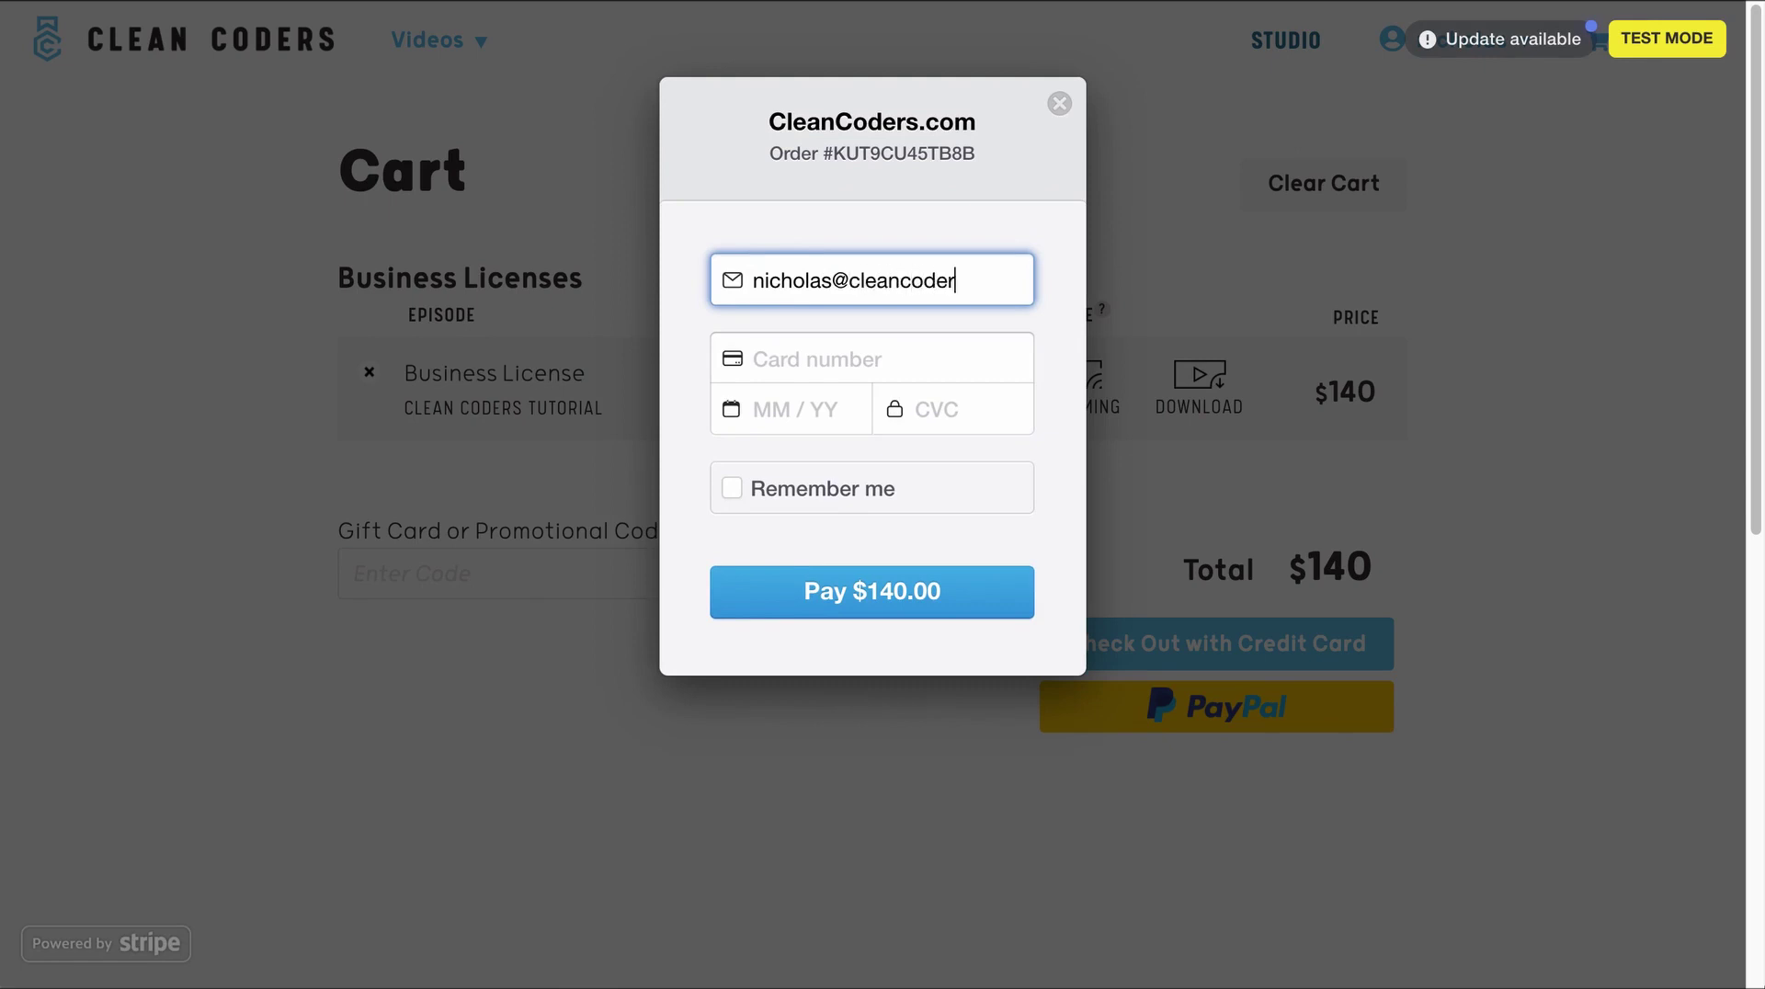
- Enter the account e-mail, card number, expiry and CVC, and pay $140.00
key(Tab)
text(42)
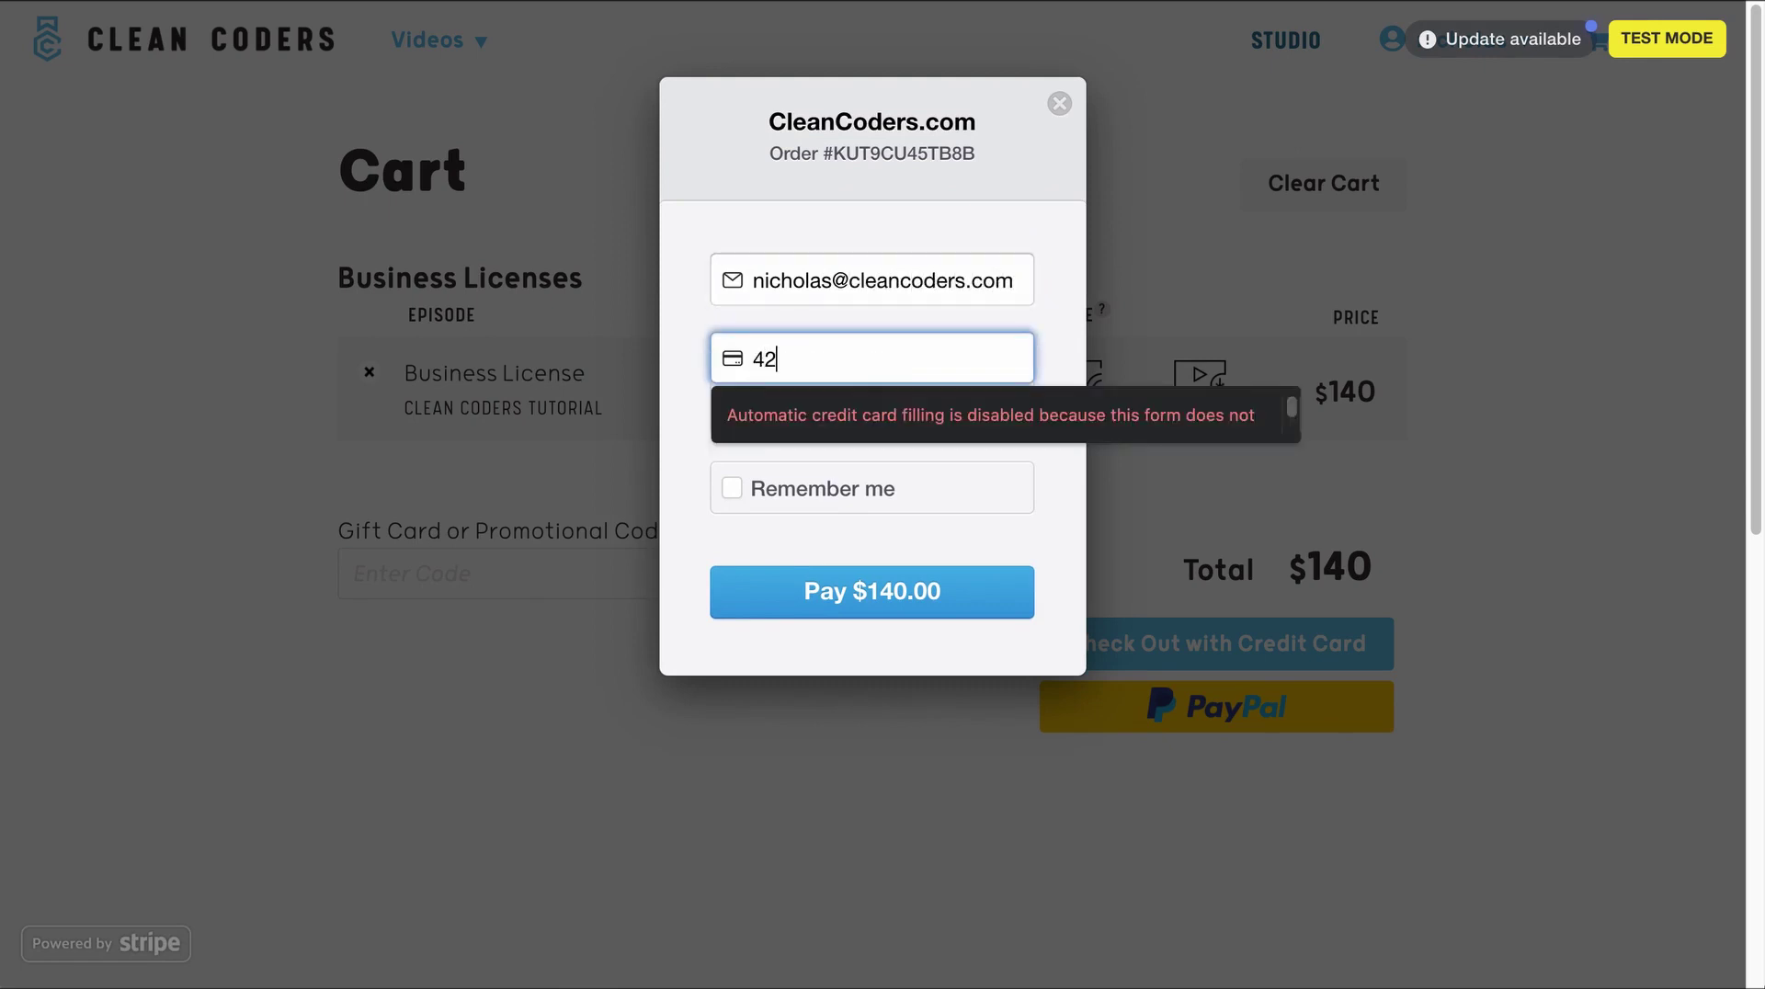
text(4242)
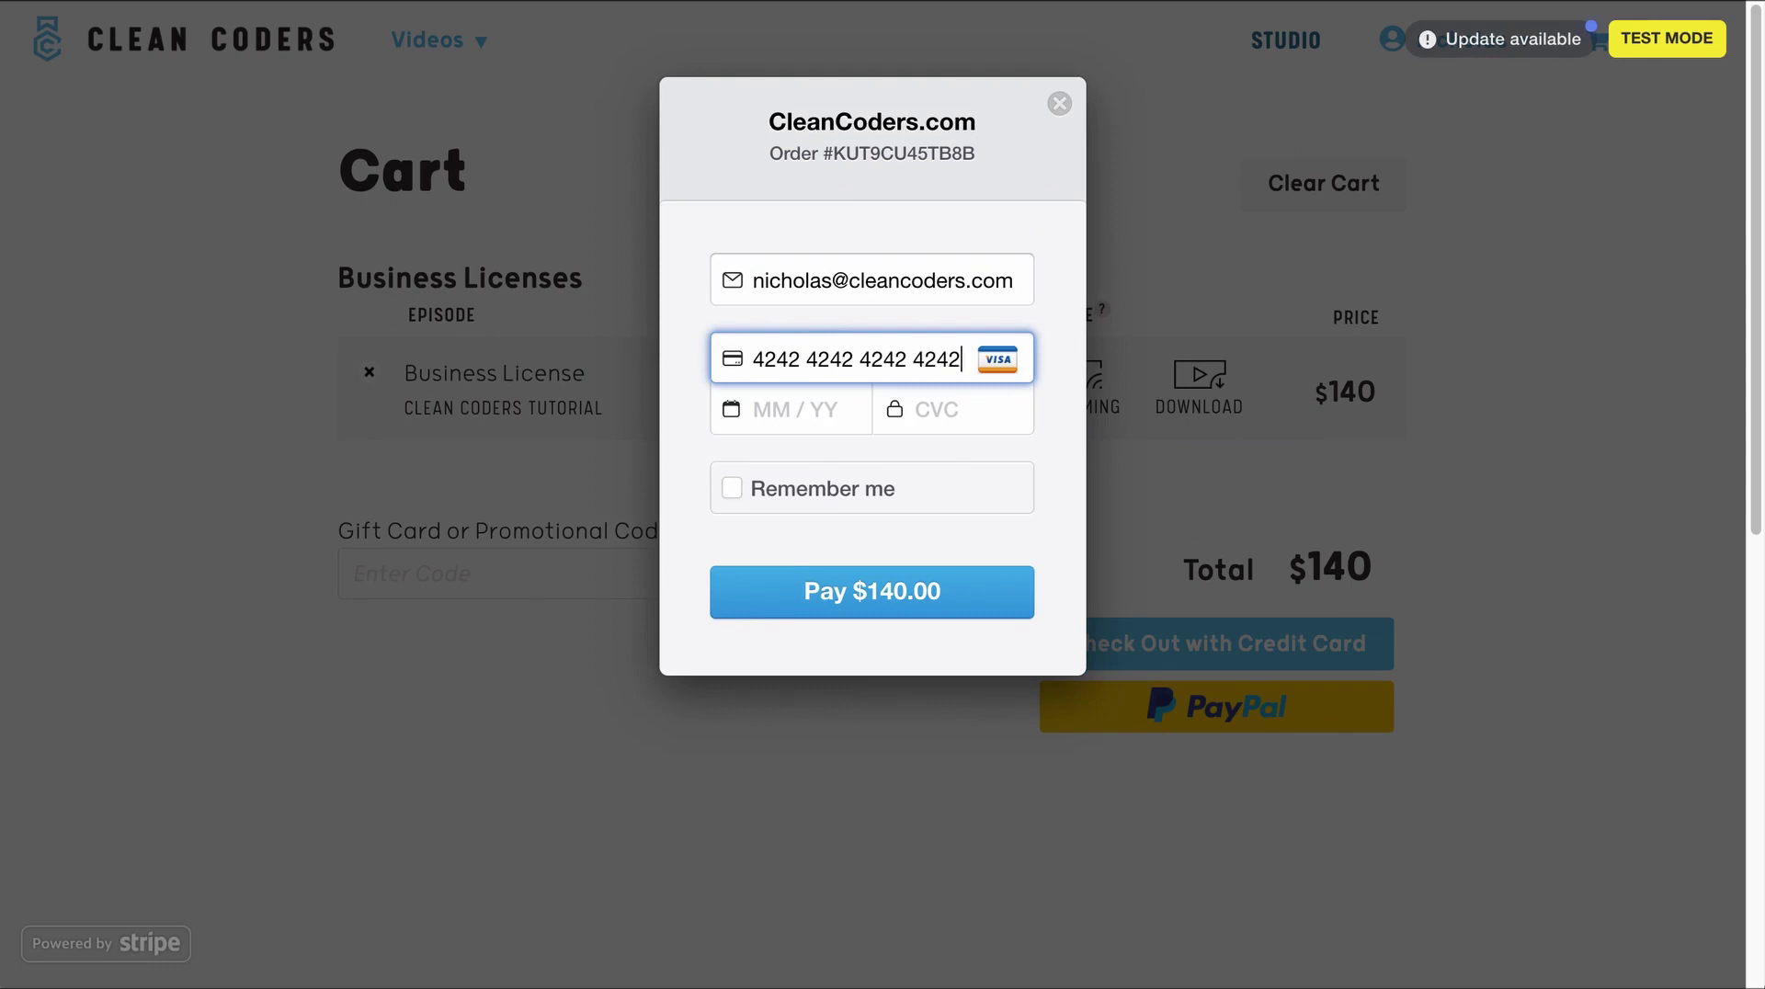
text(42424242420123123)
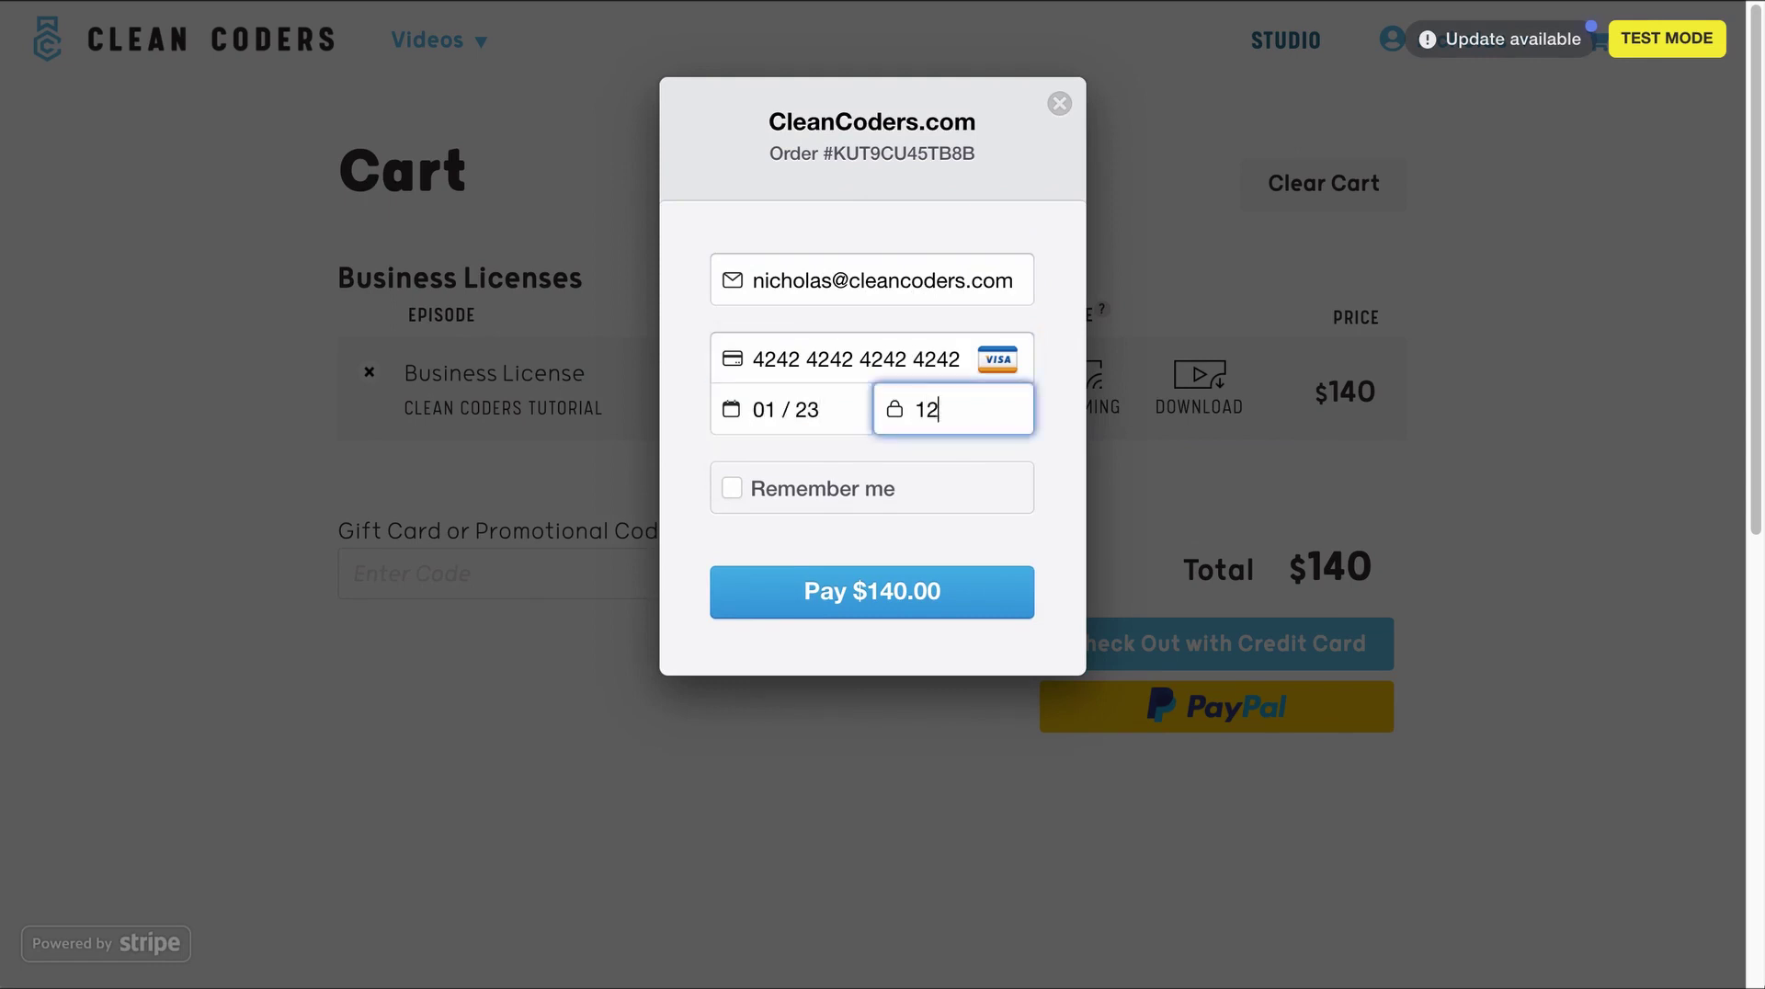
click(857, 598)
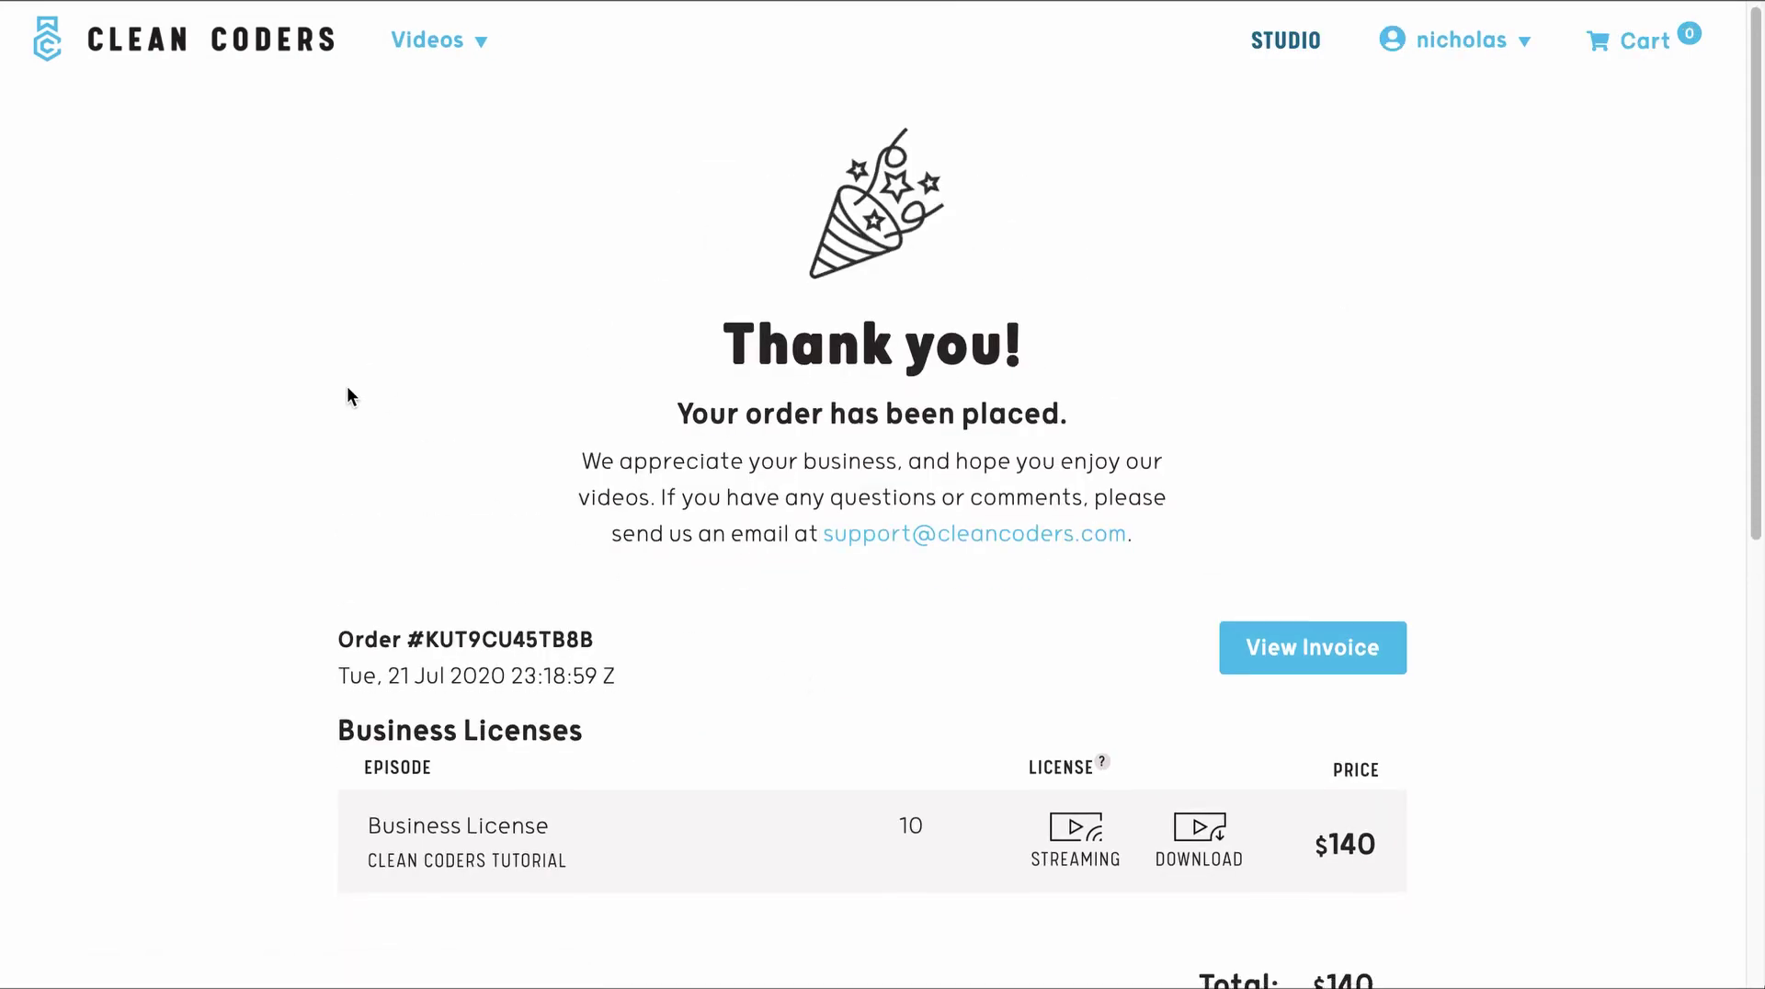
scroll(346, 384, down, 2)
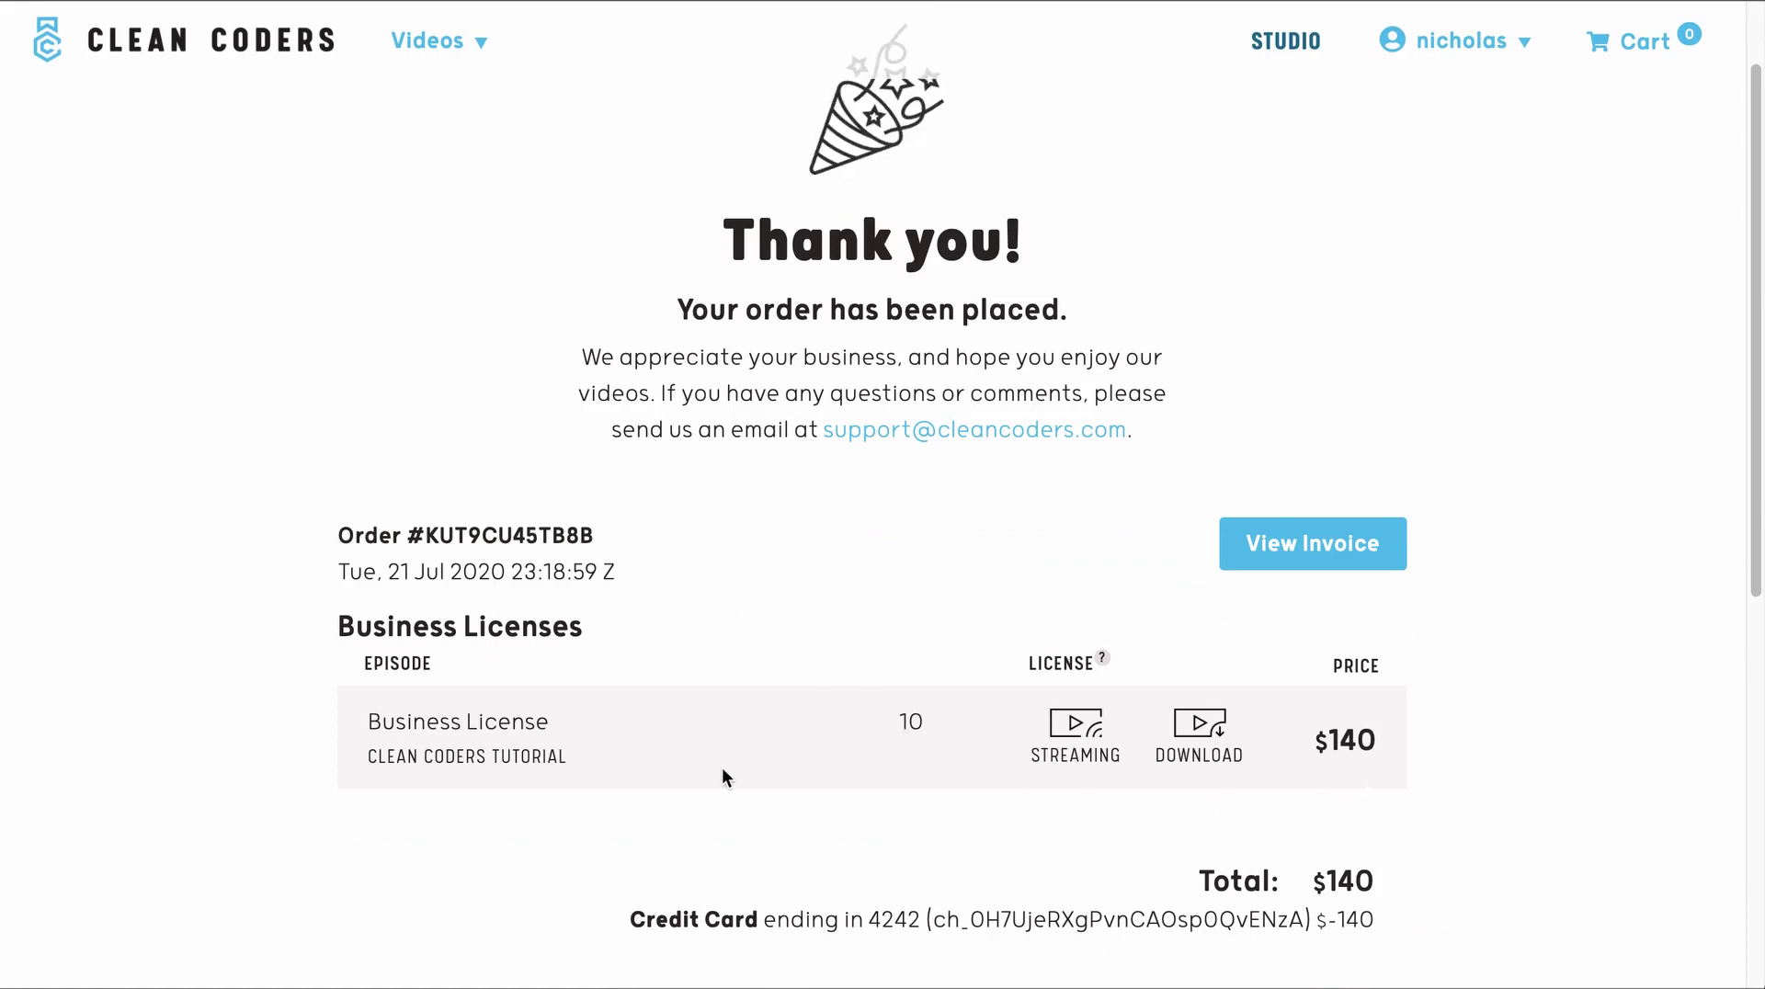
scroll(721, 767, down, 2)
scroll(473, 716, up, 2)
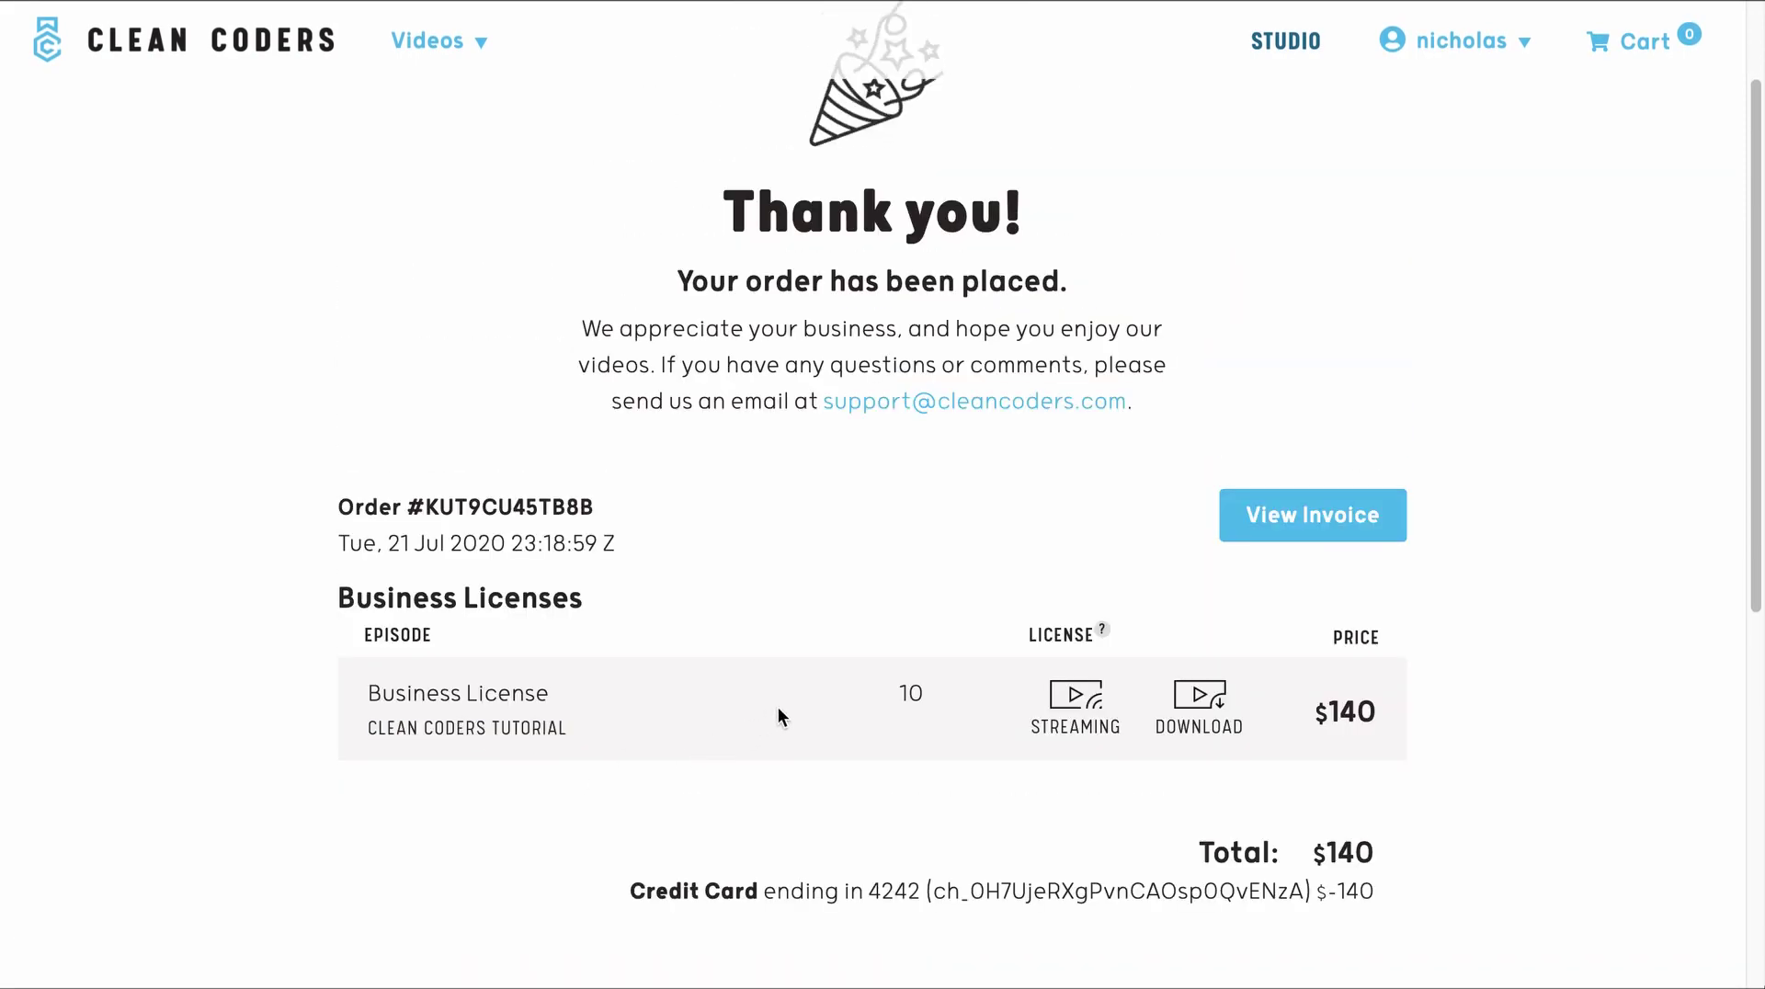
scroll(743, 600, up, 1)
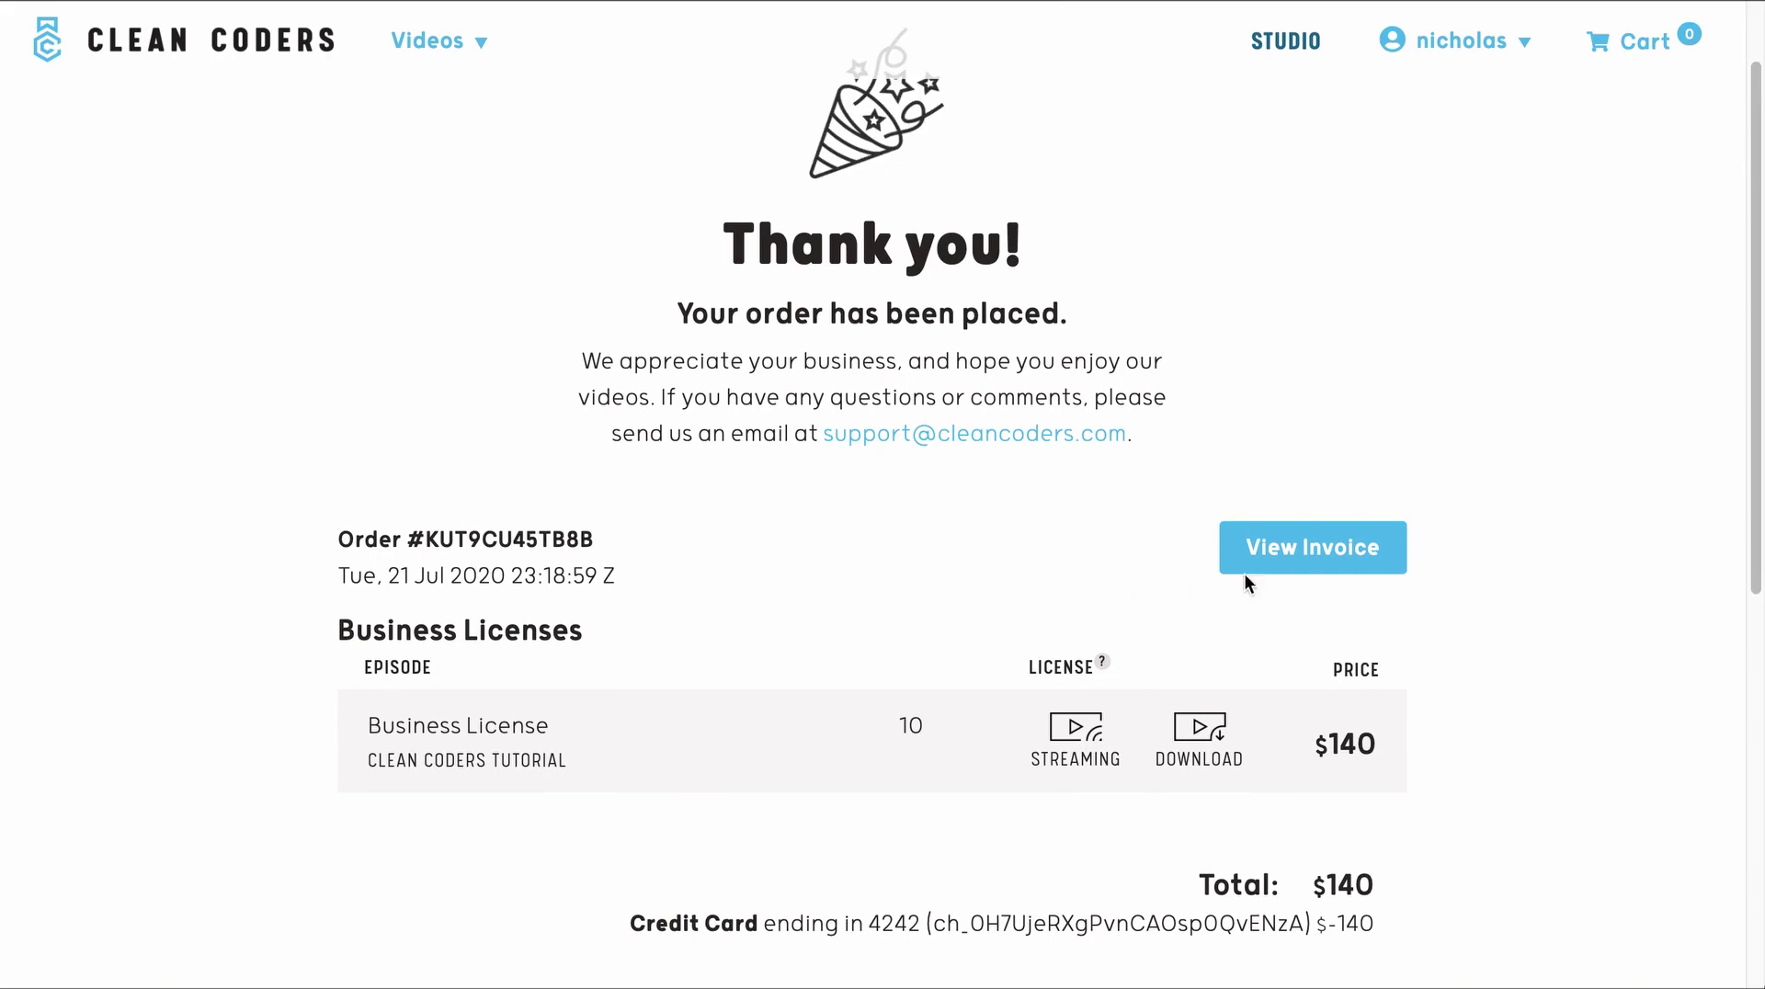
- Open and look through the invoice for the new license order
click(1292, 563)
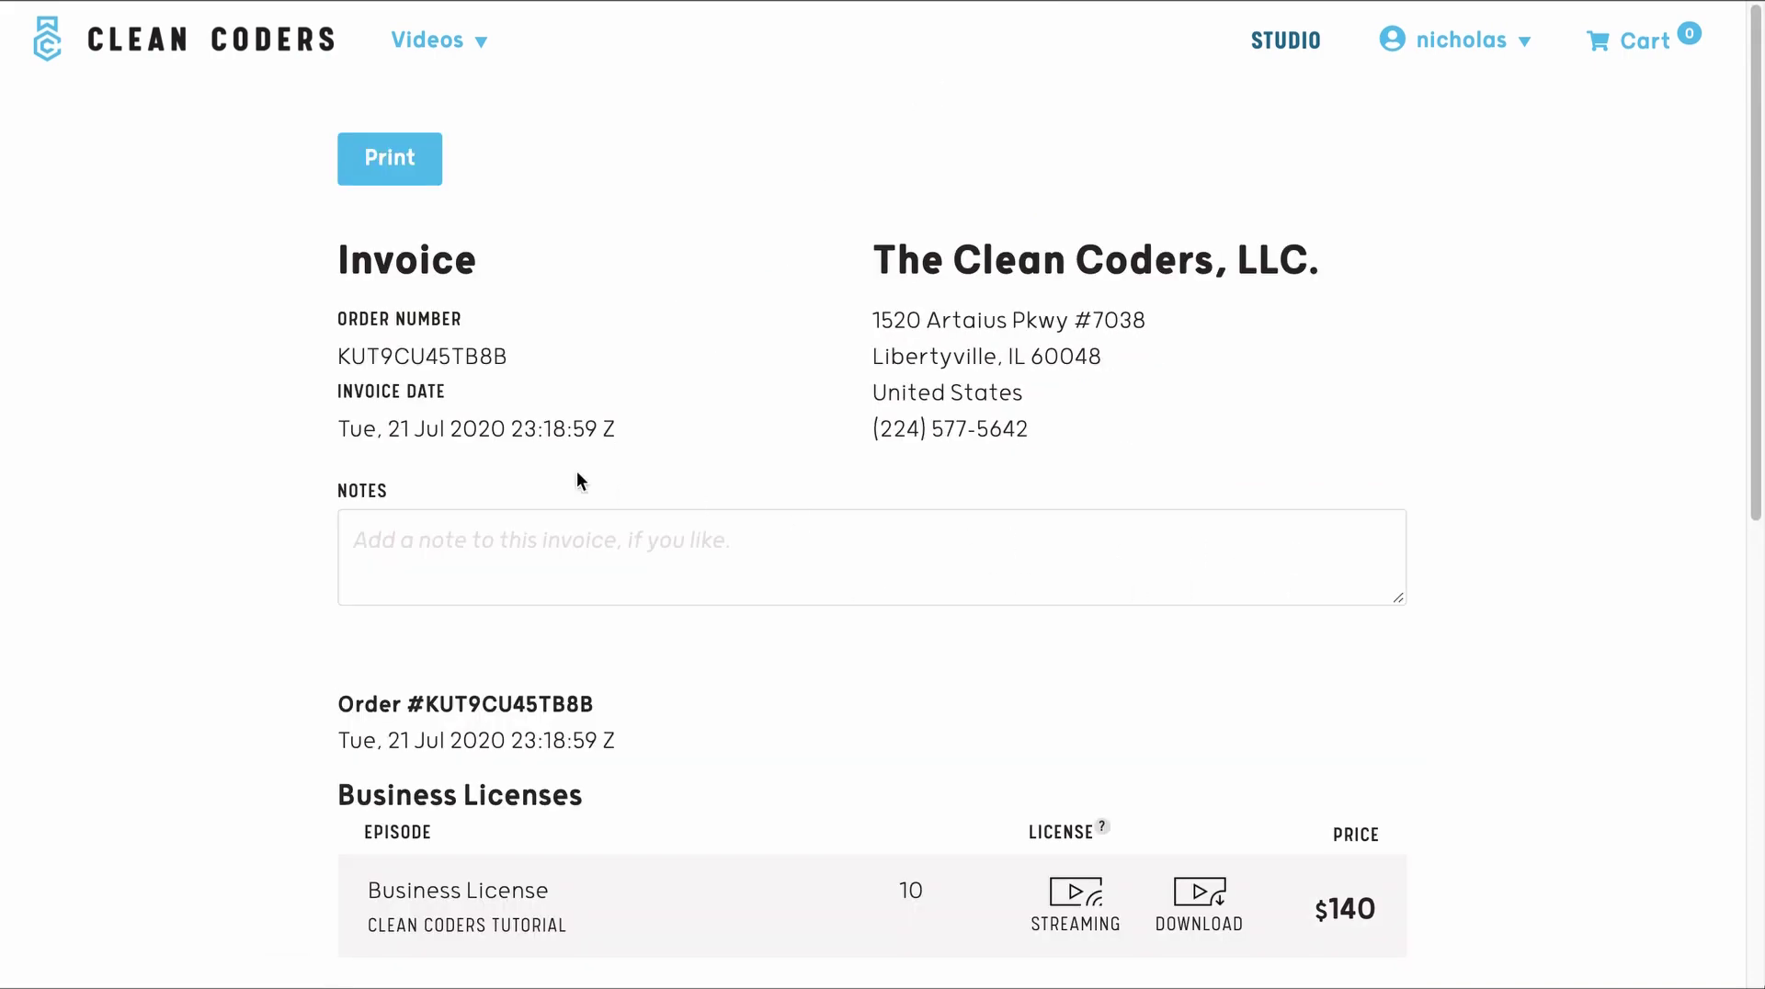
scroll(263, 450, down, 6)
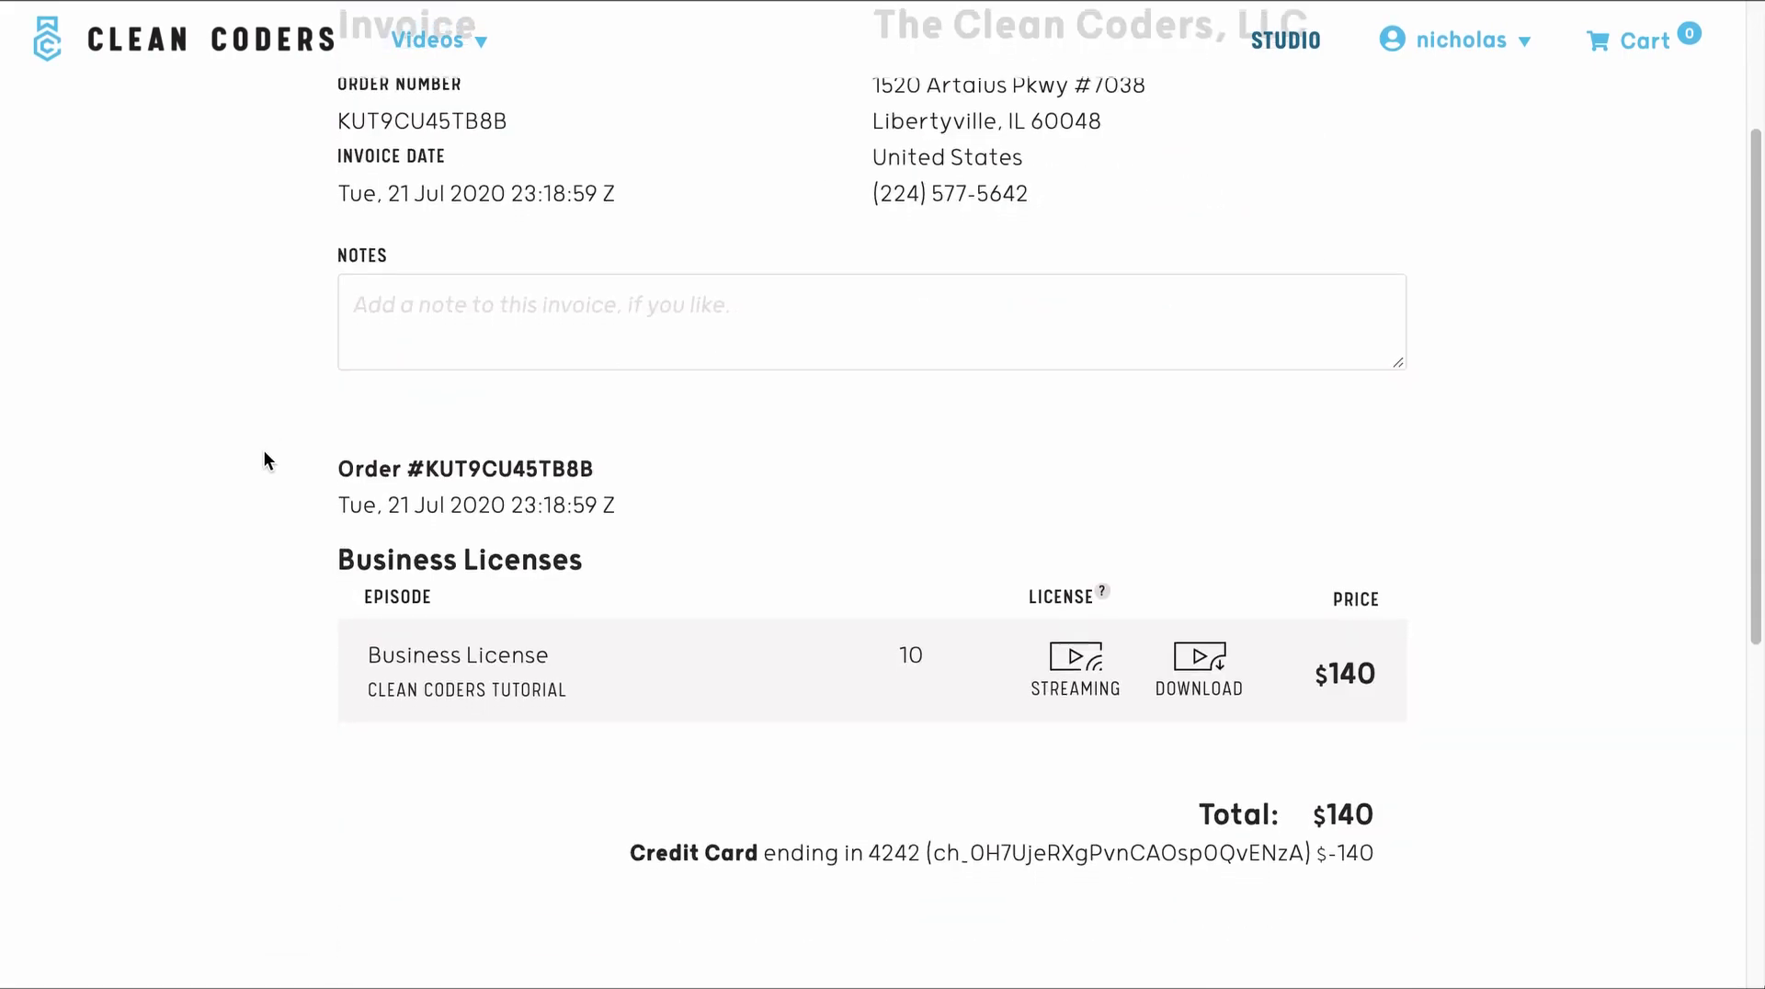
scroll(263, 450, up, 6)
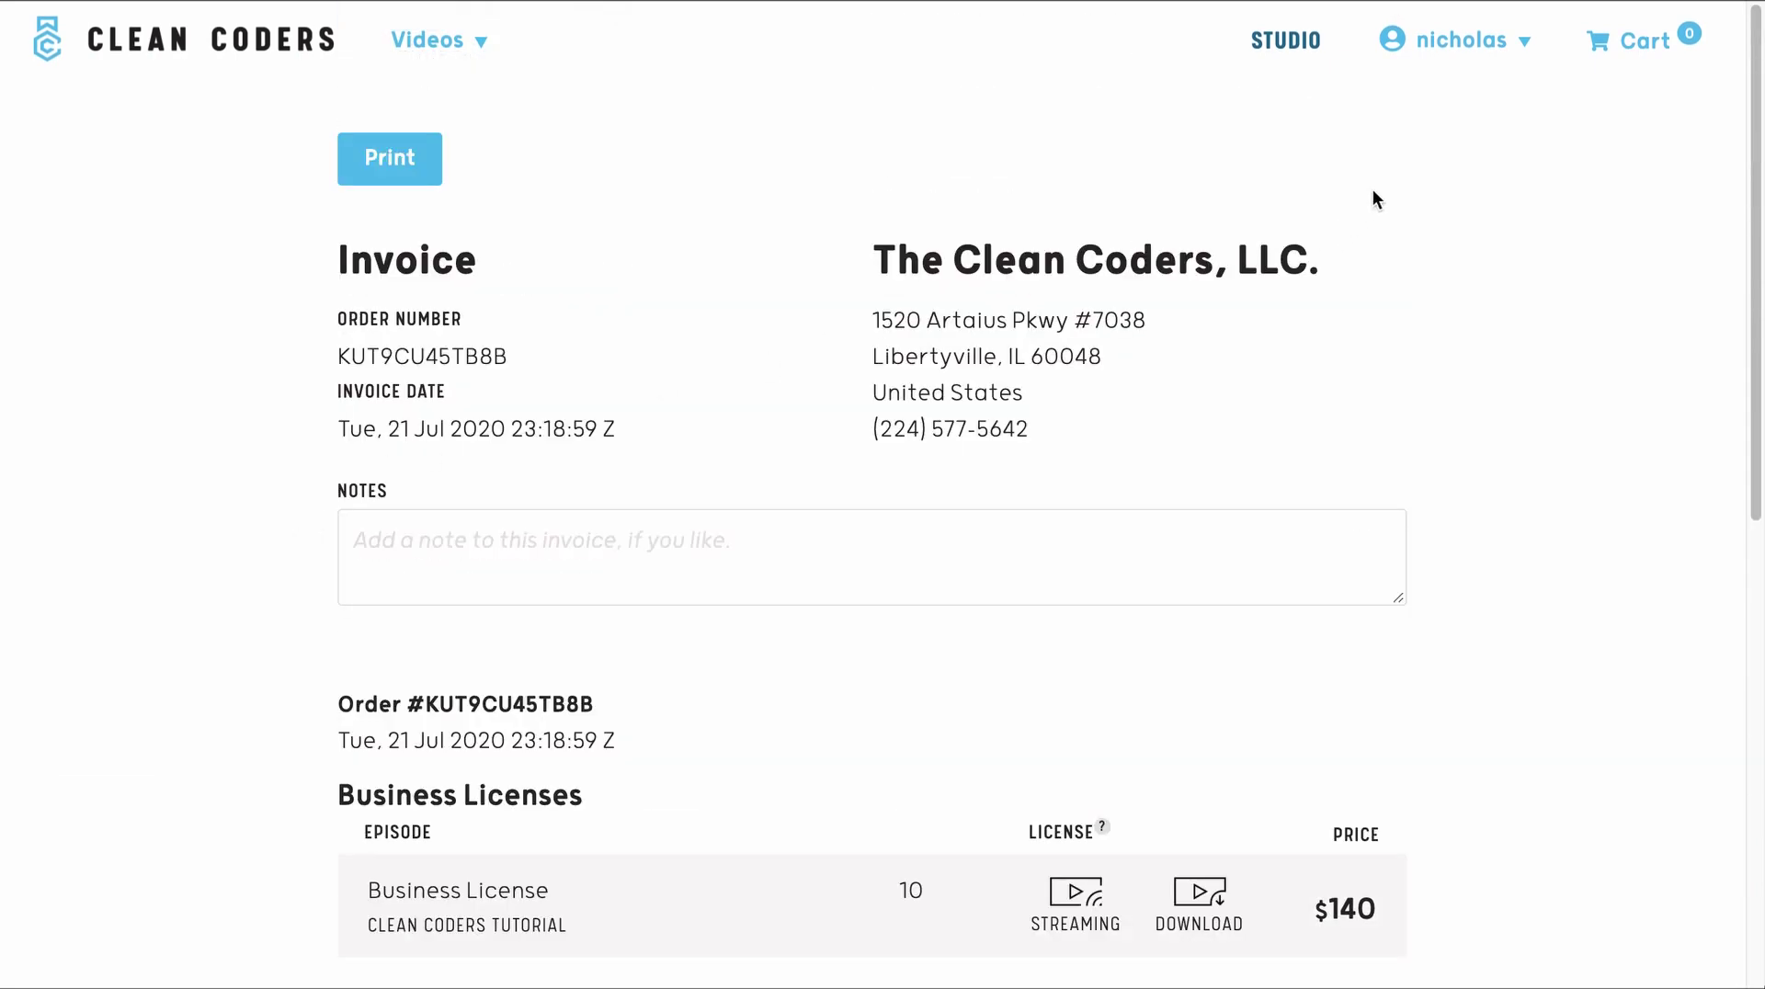
- Go to the Orders page and review the 10-license, $140 order
click(1445, 60)
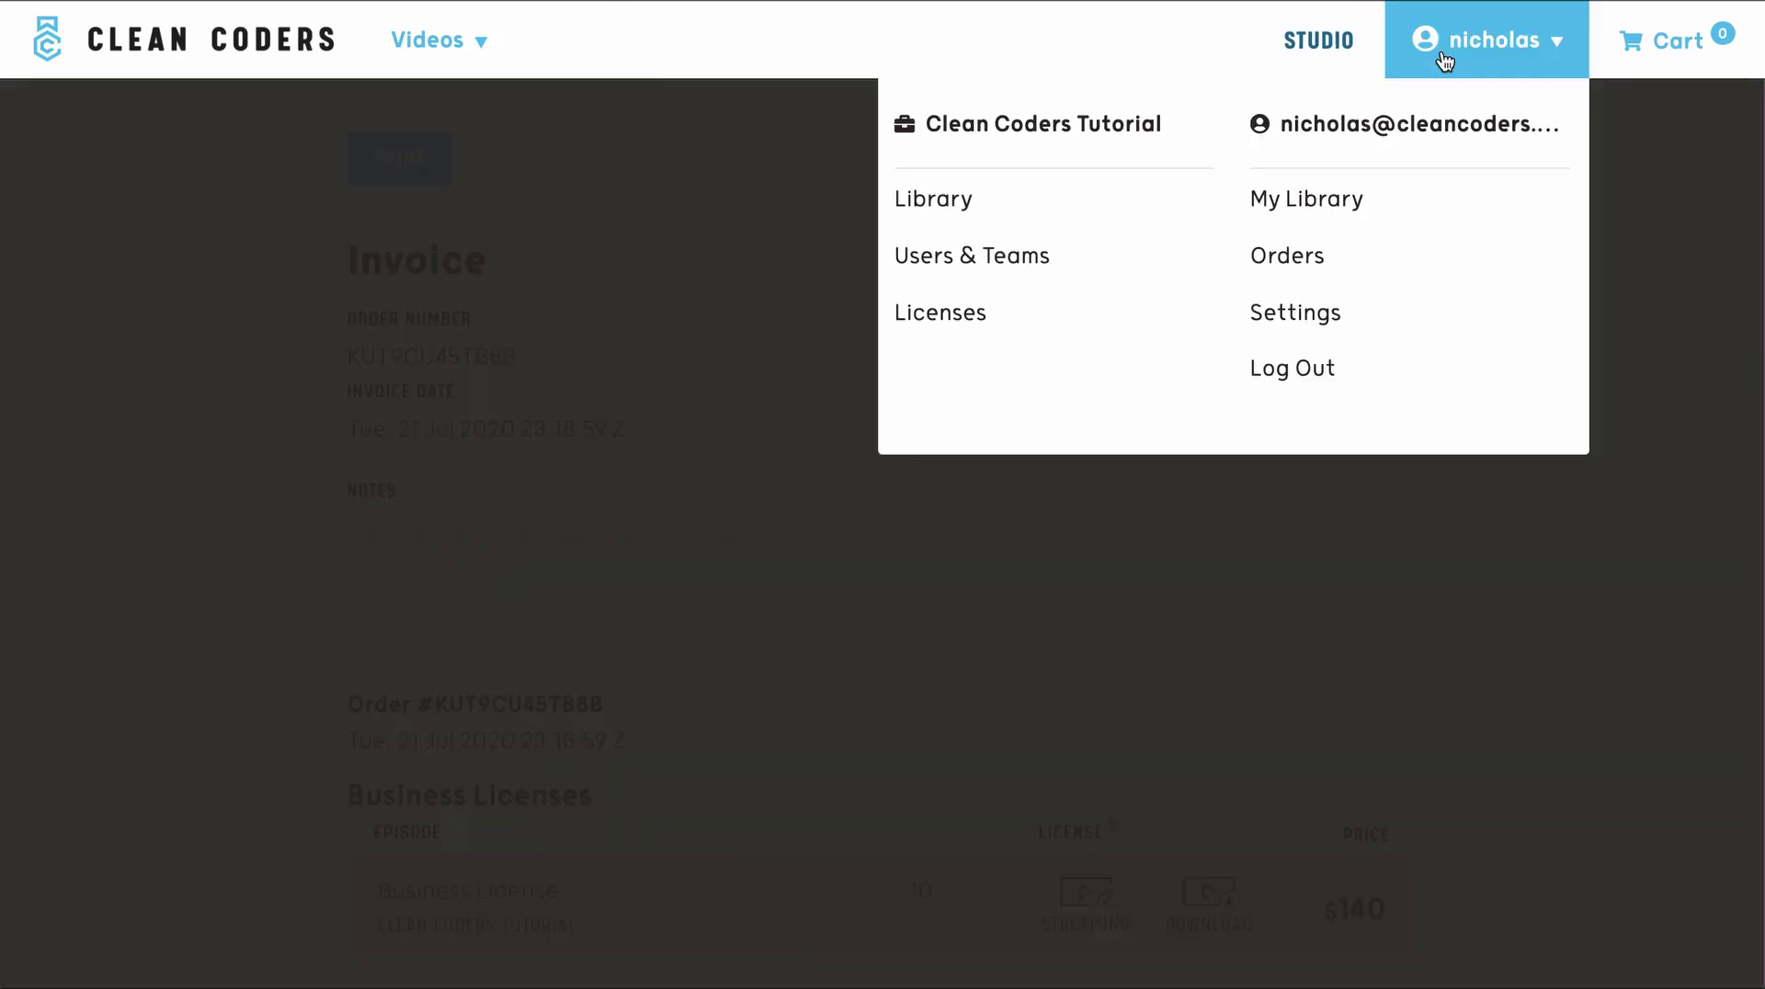
click(1338, 250)
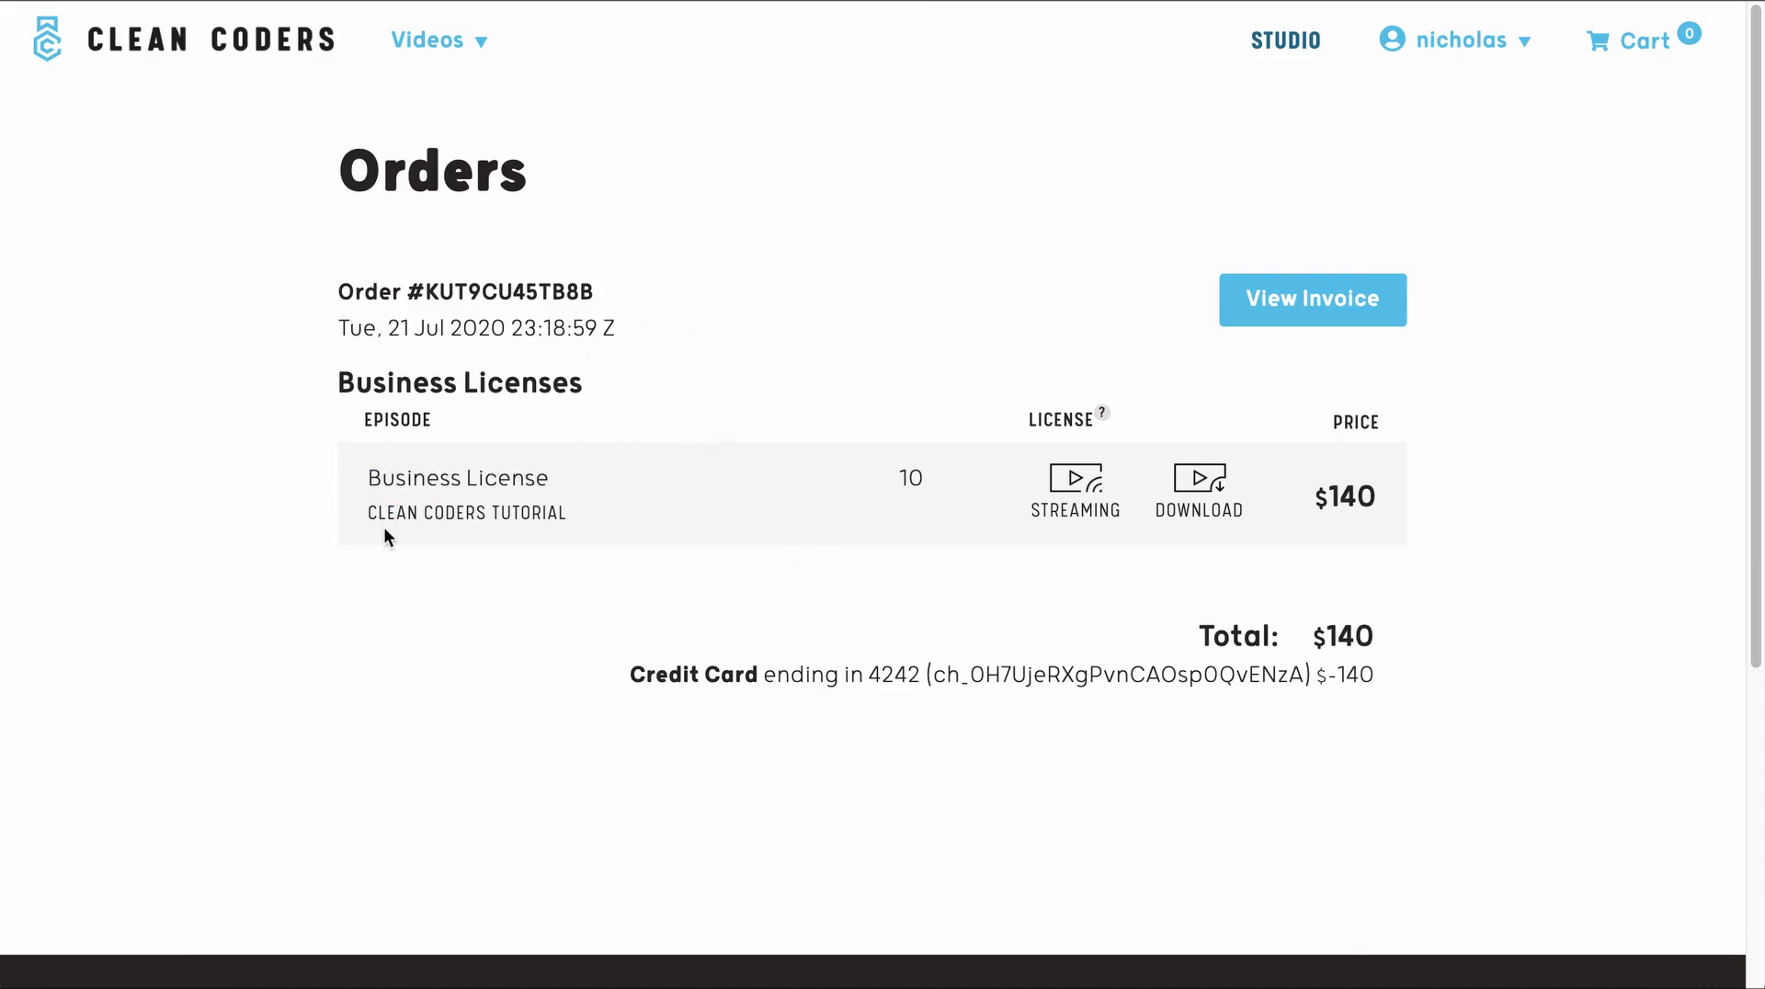
scroll(383, 528, down, 2)
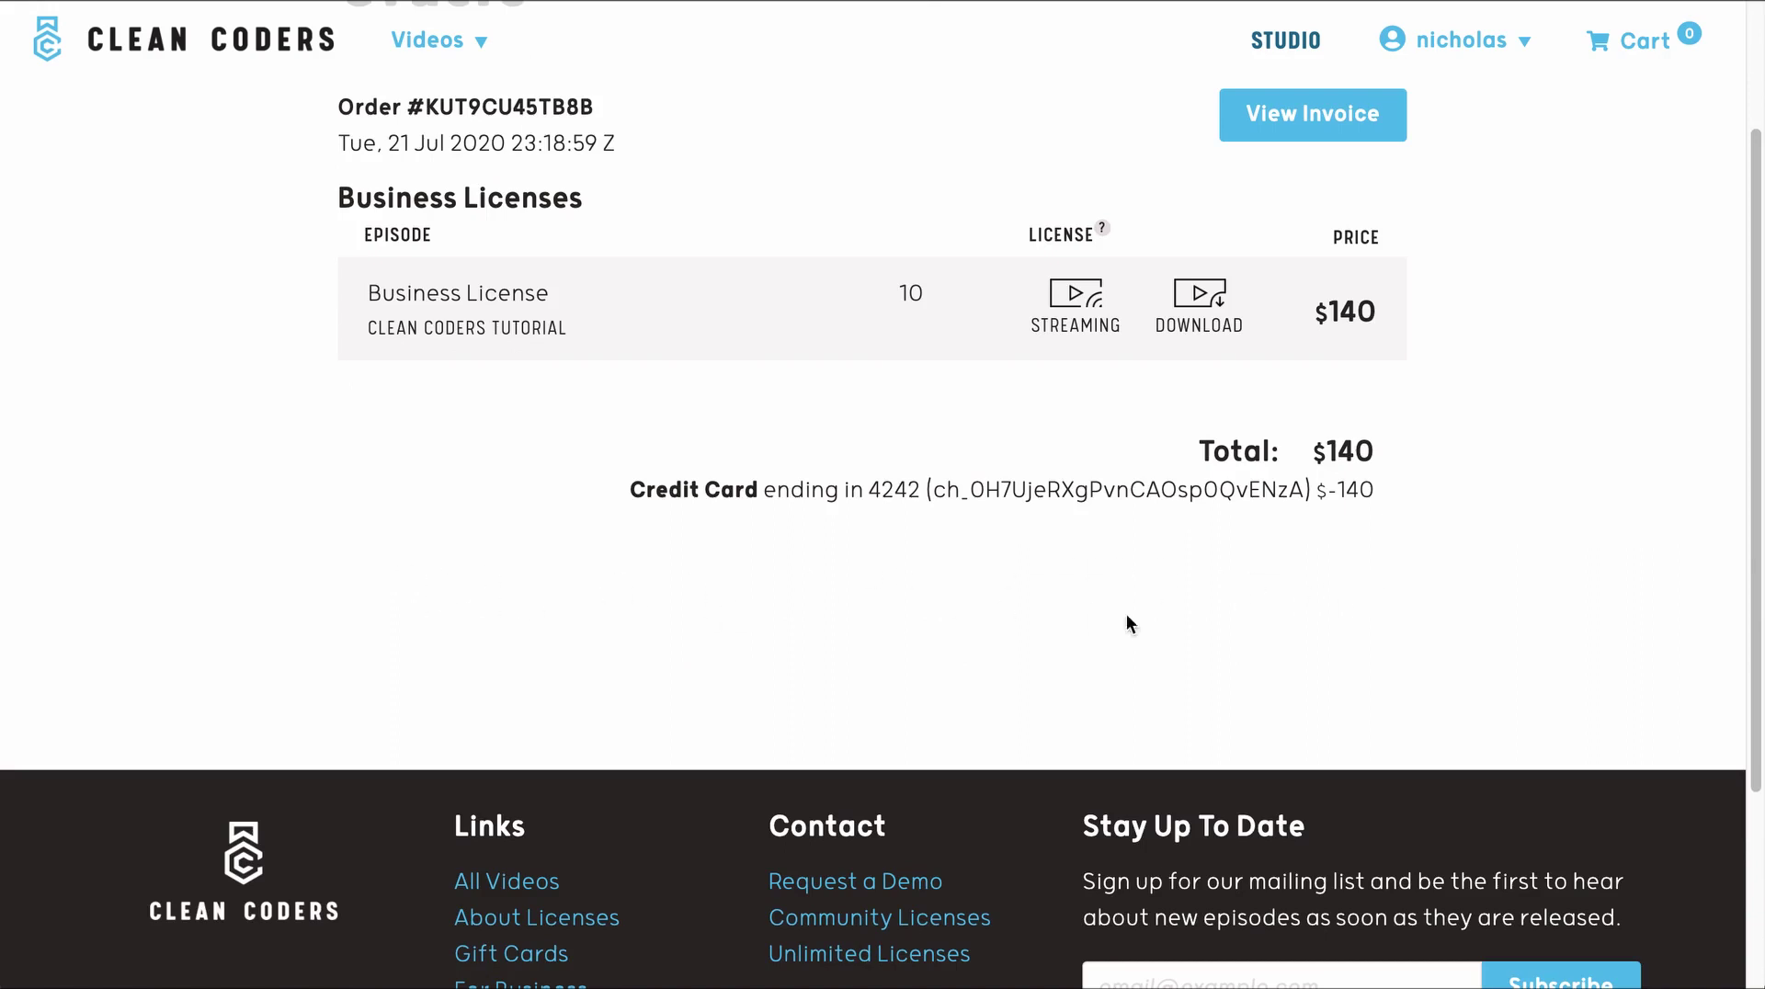
scroll(843, 508, up, 2)
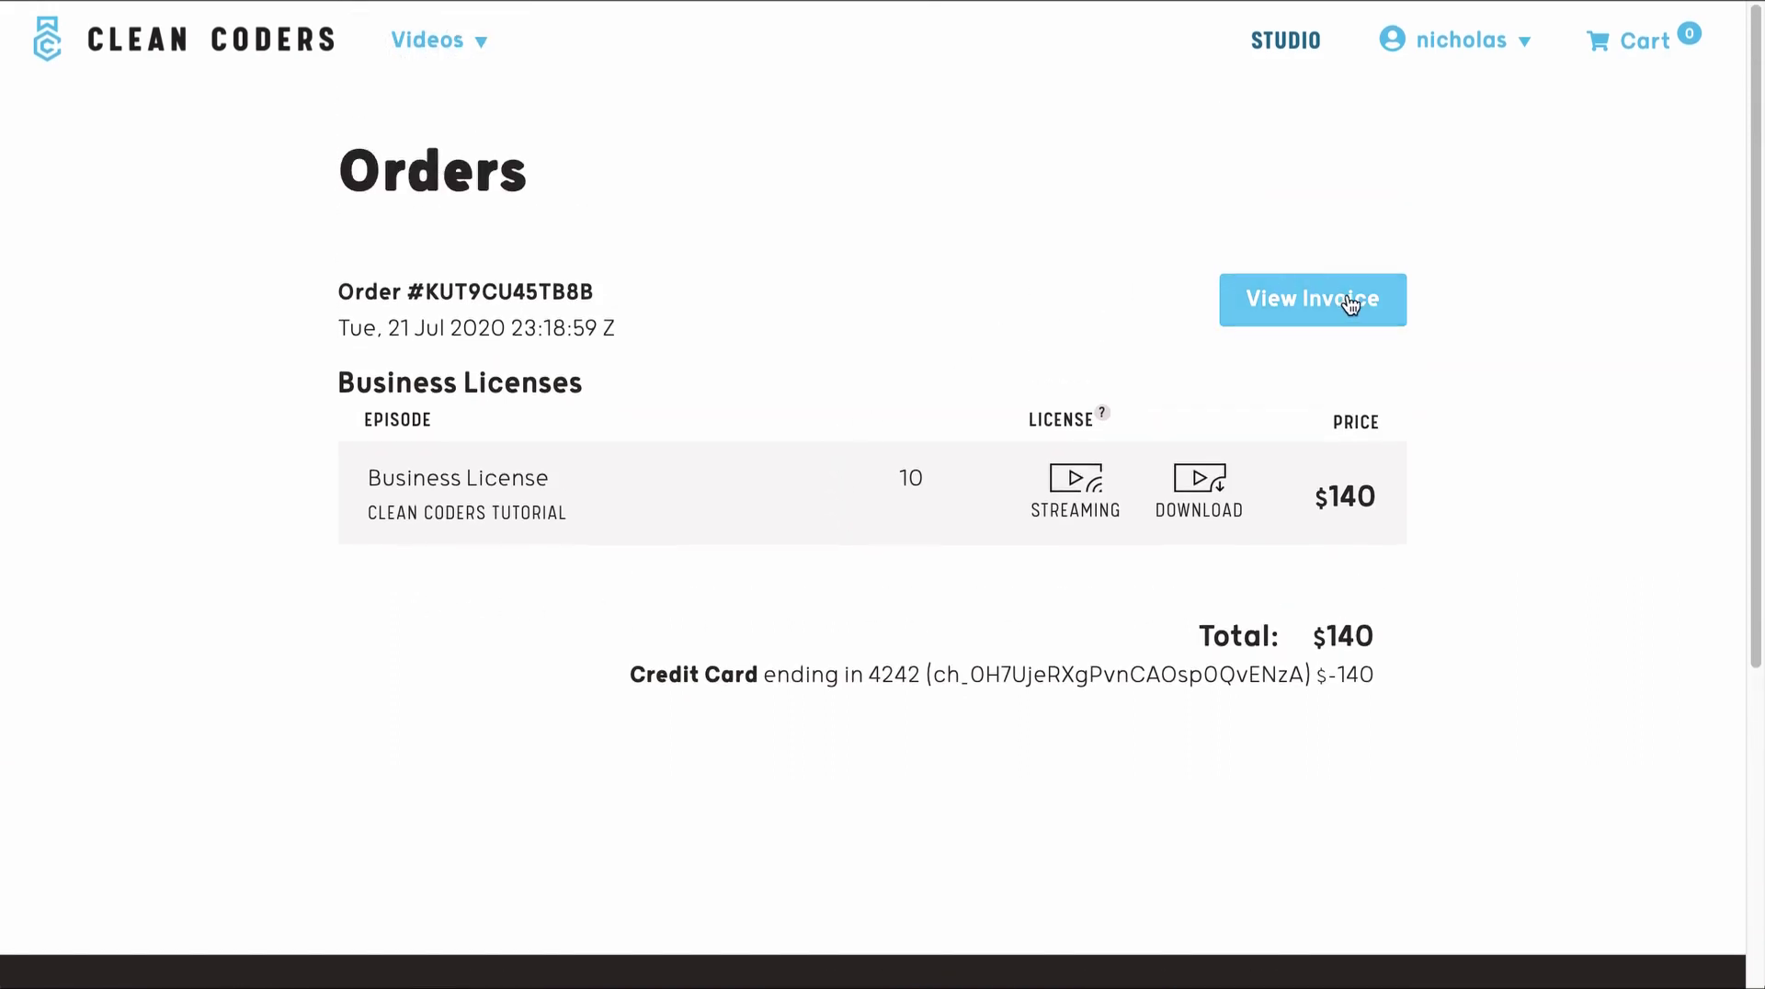
- Open the order's invoice and add the note 'This is my note'
click(1347, 301)
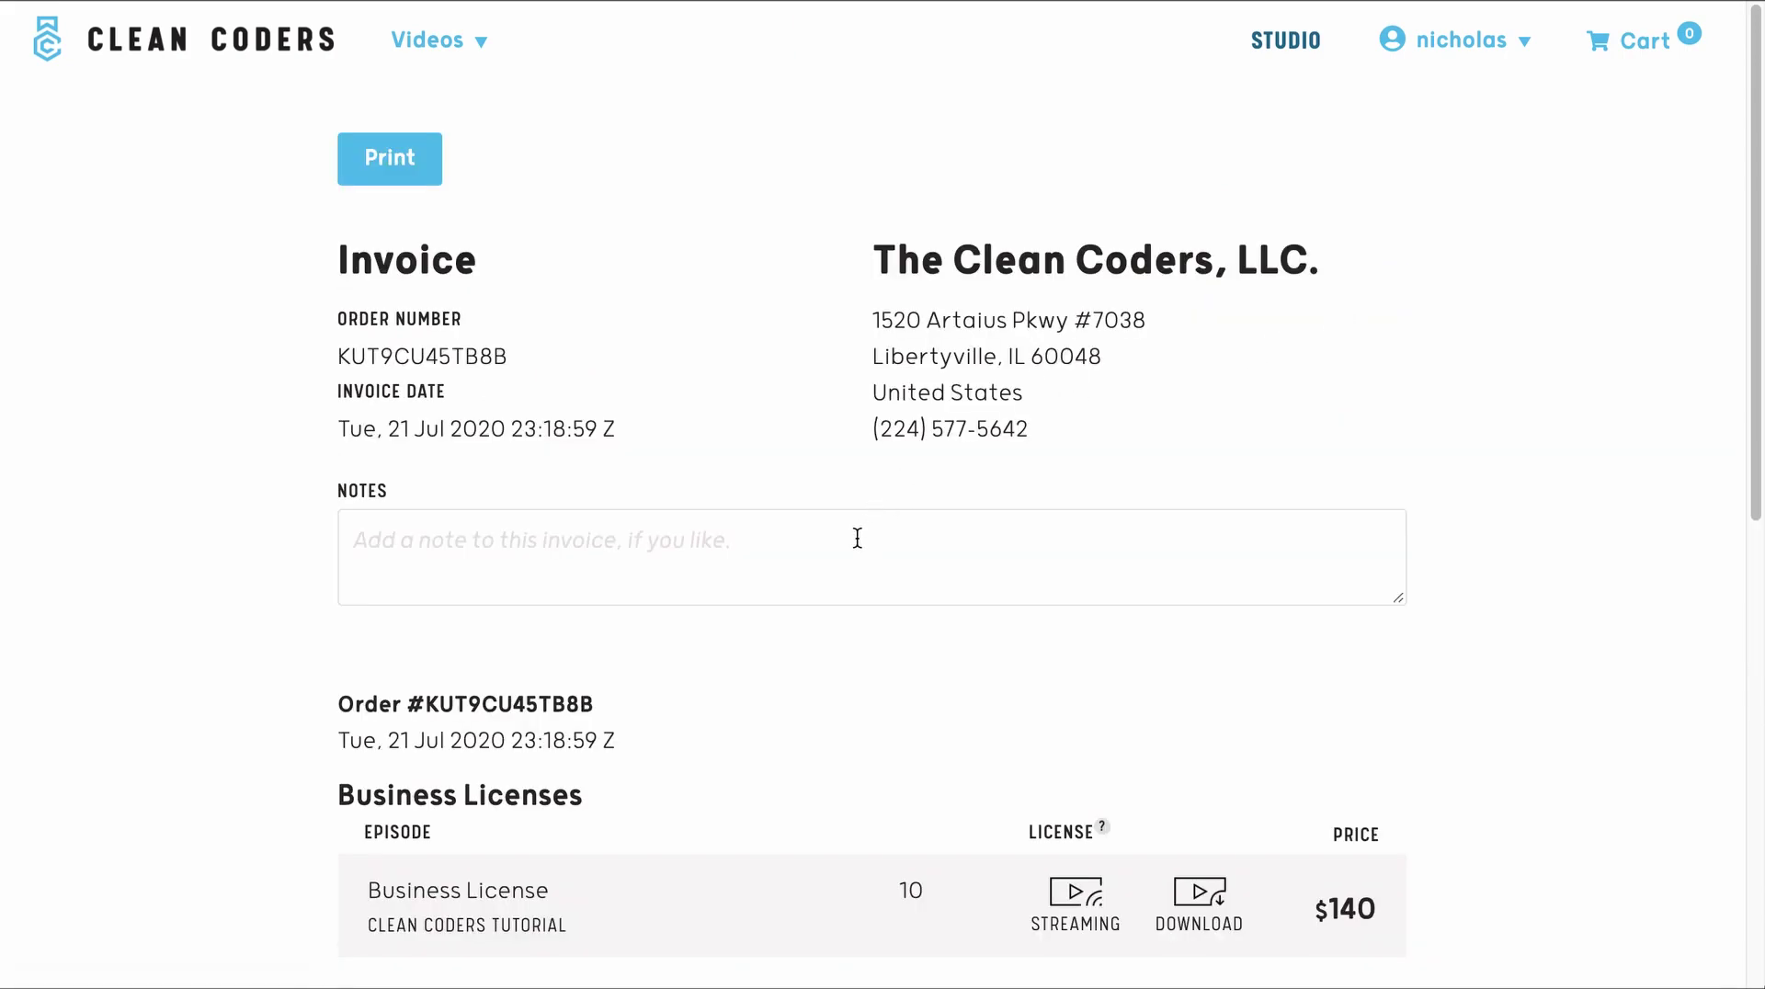
click(855, 539)
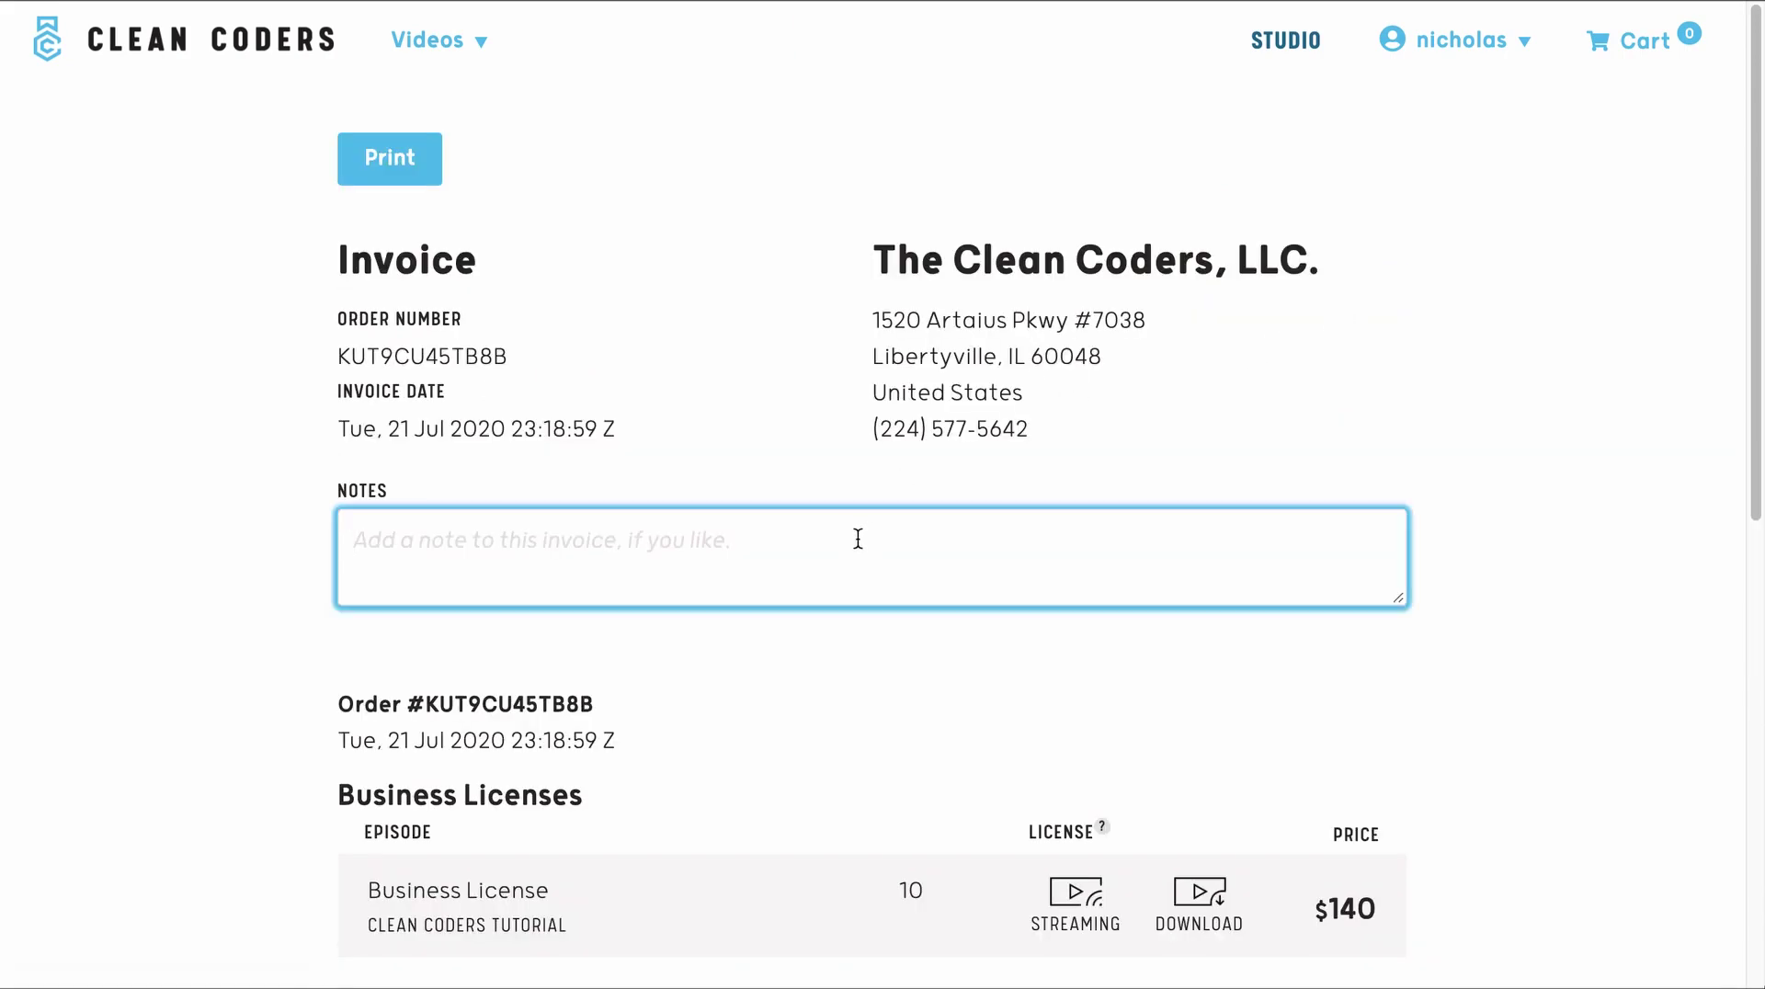
text(This i)
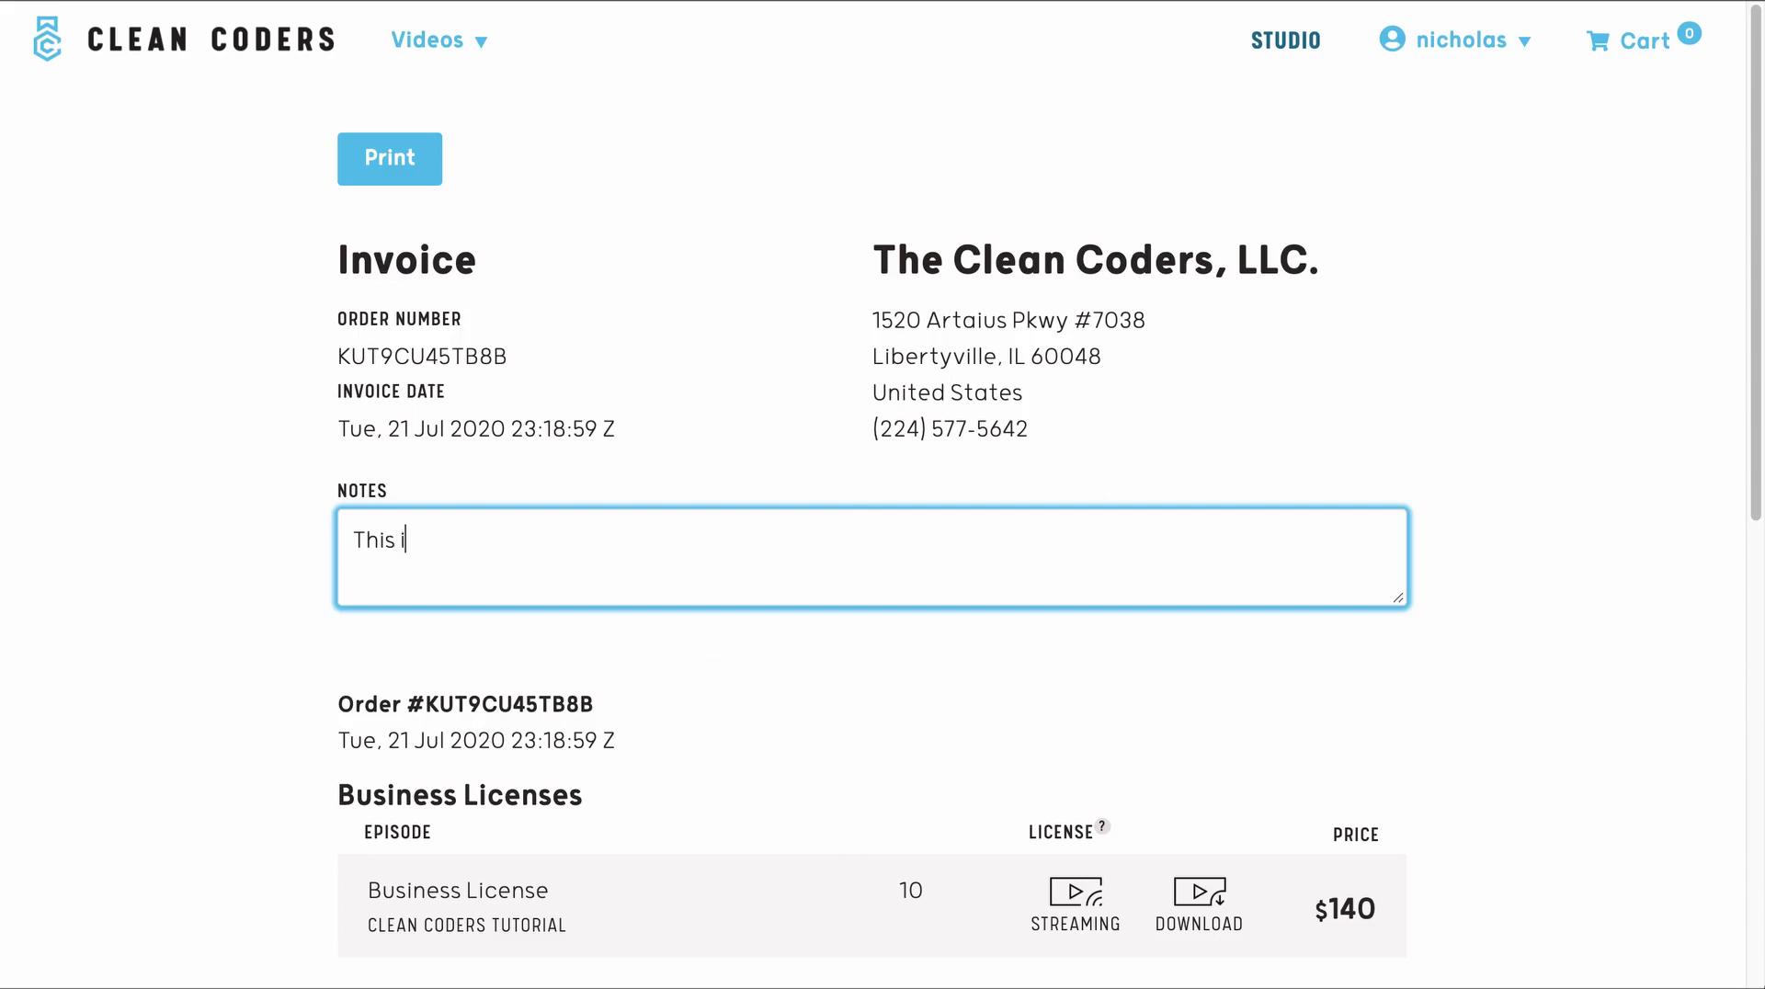
text(s my note.)
click(671, 370)
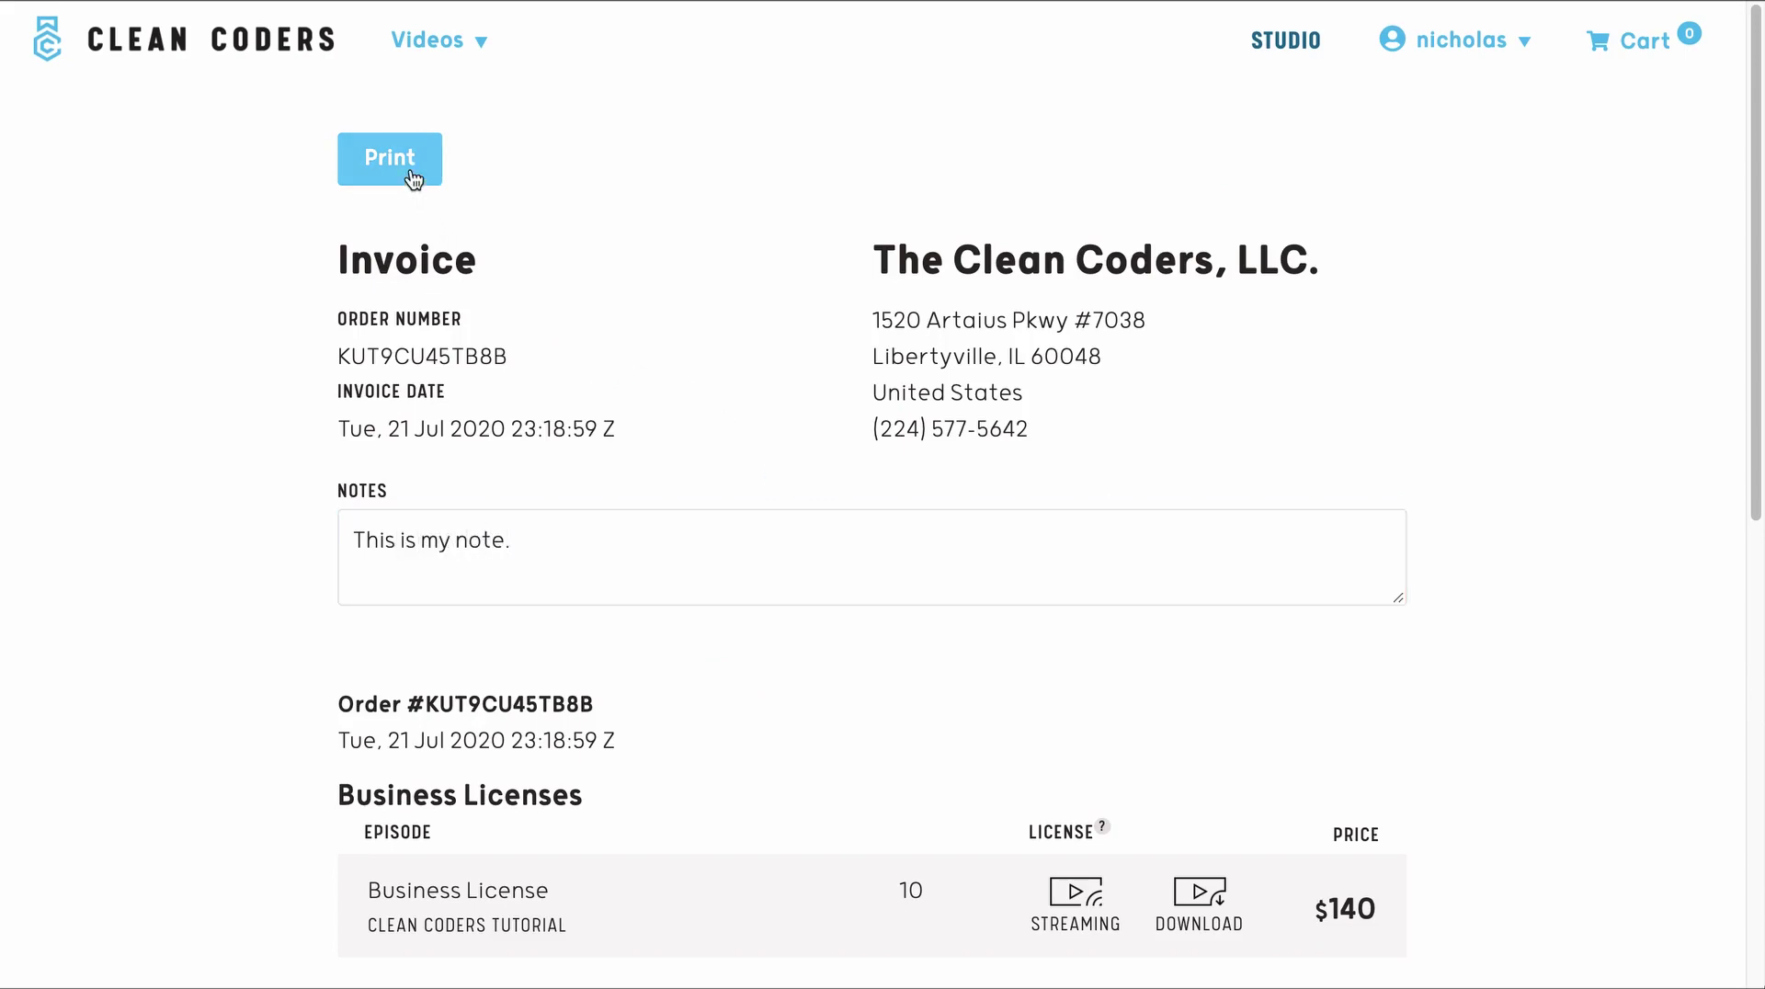
- Print the invoice, then close the print preview
click(407, 167)
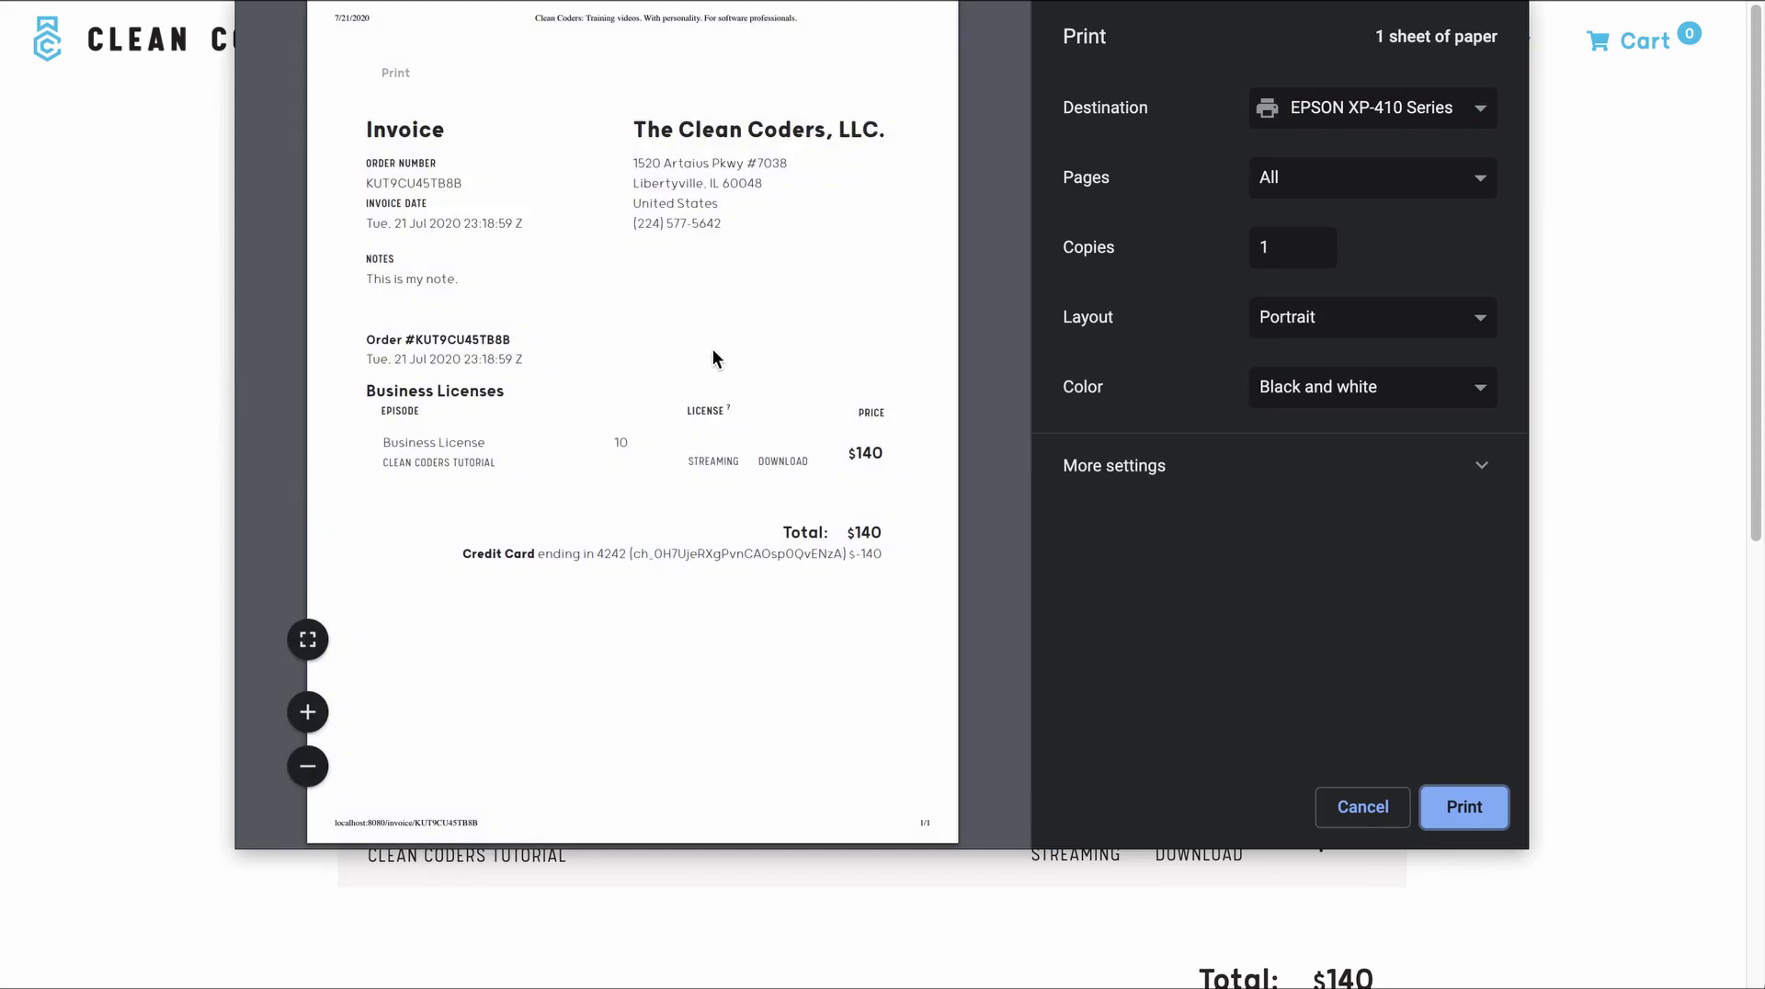
click(1463, 806)
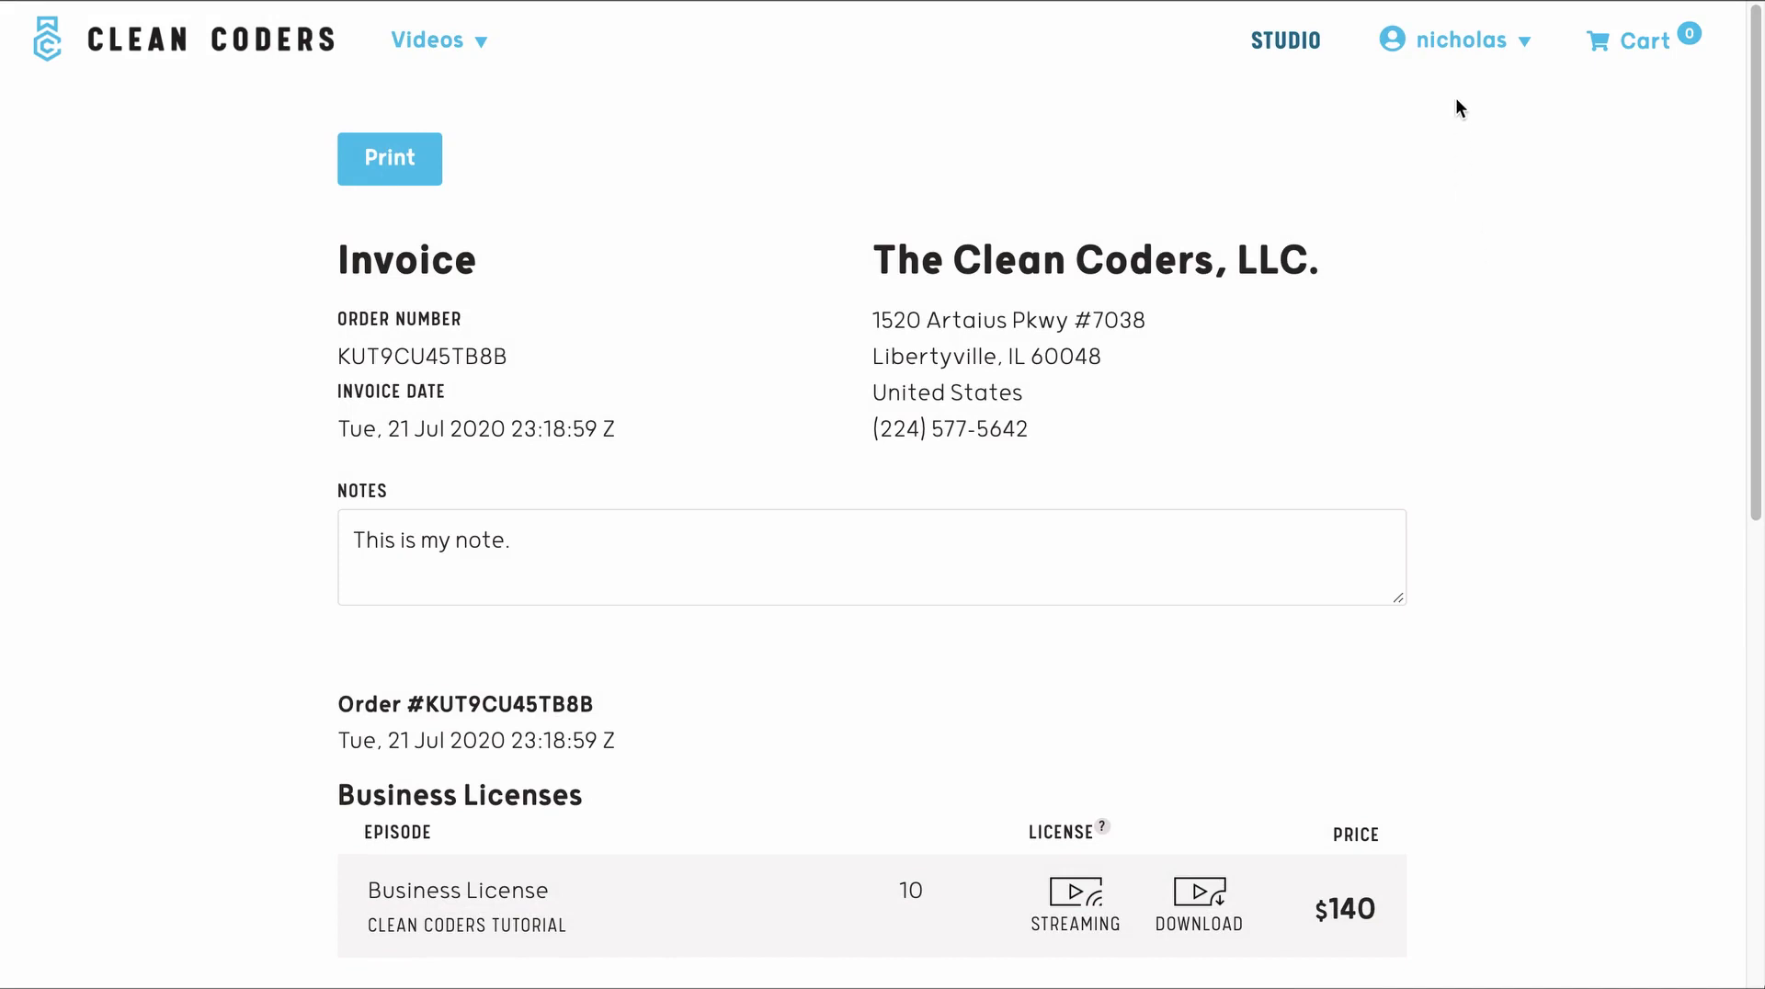
click(1459, 54)
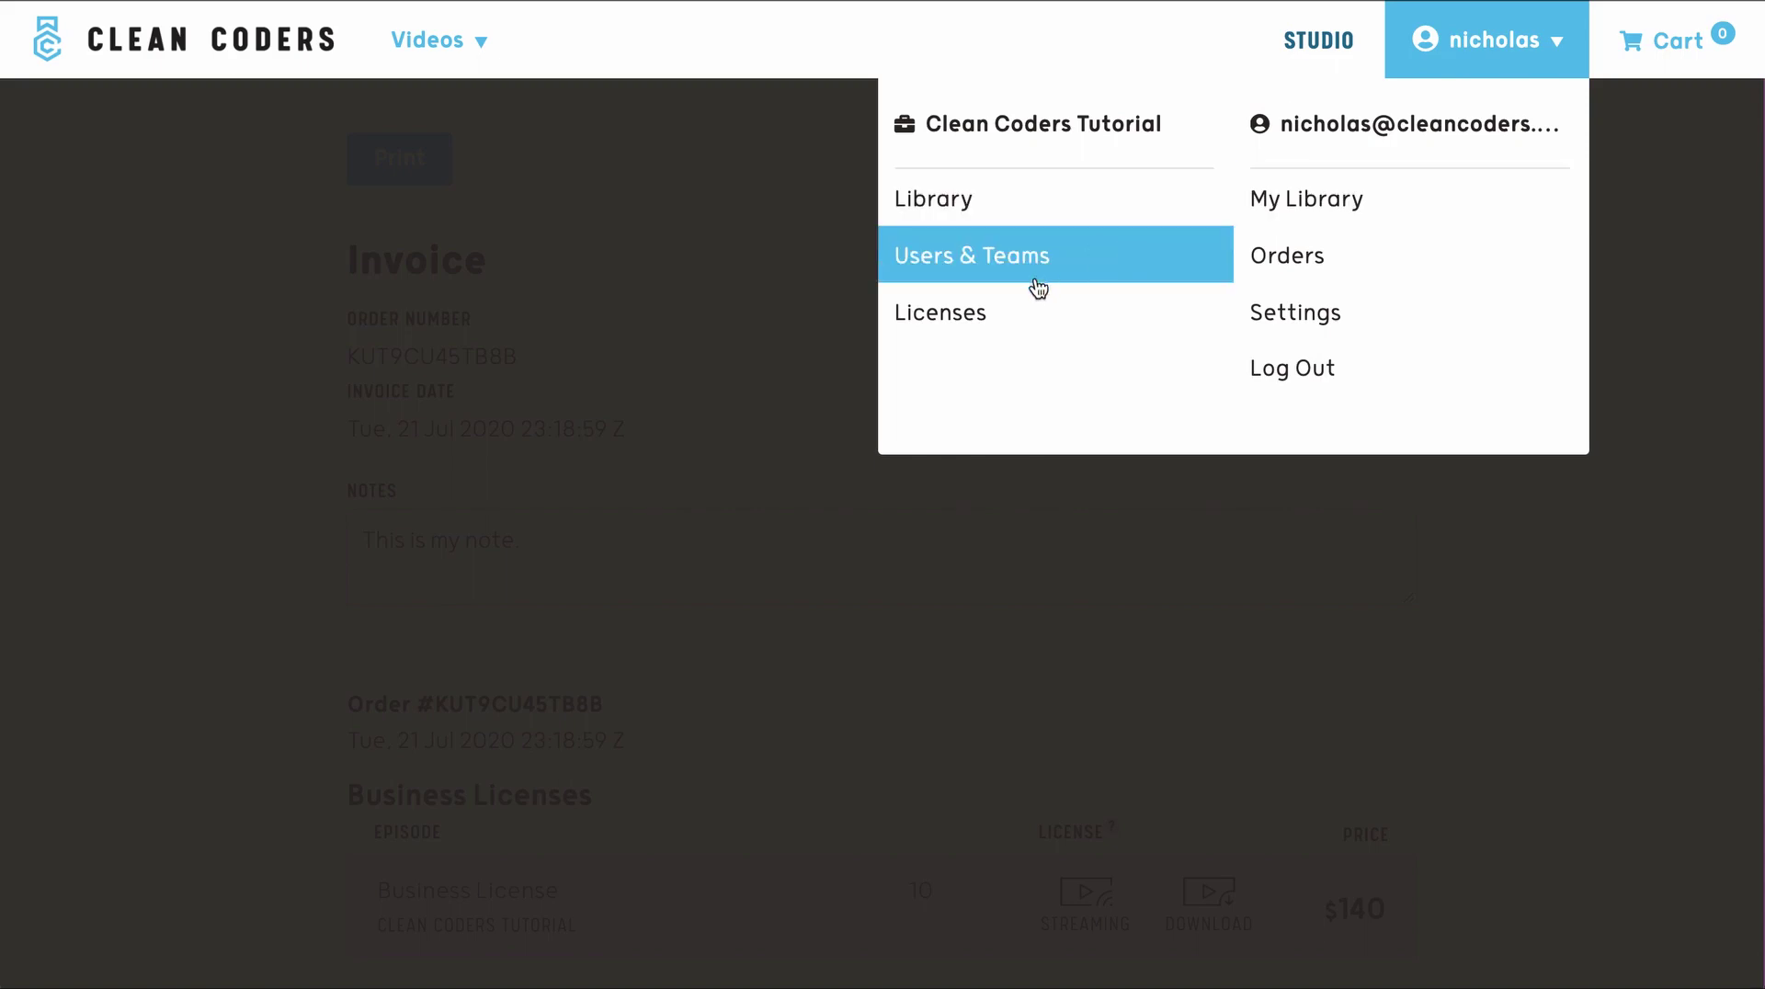
- Open the business Licenses page and look over the members list
click(1028, 308)
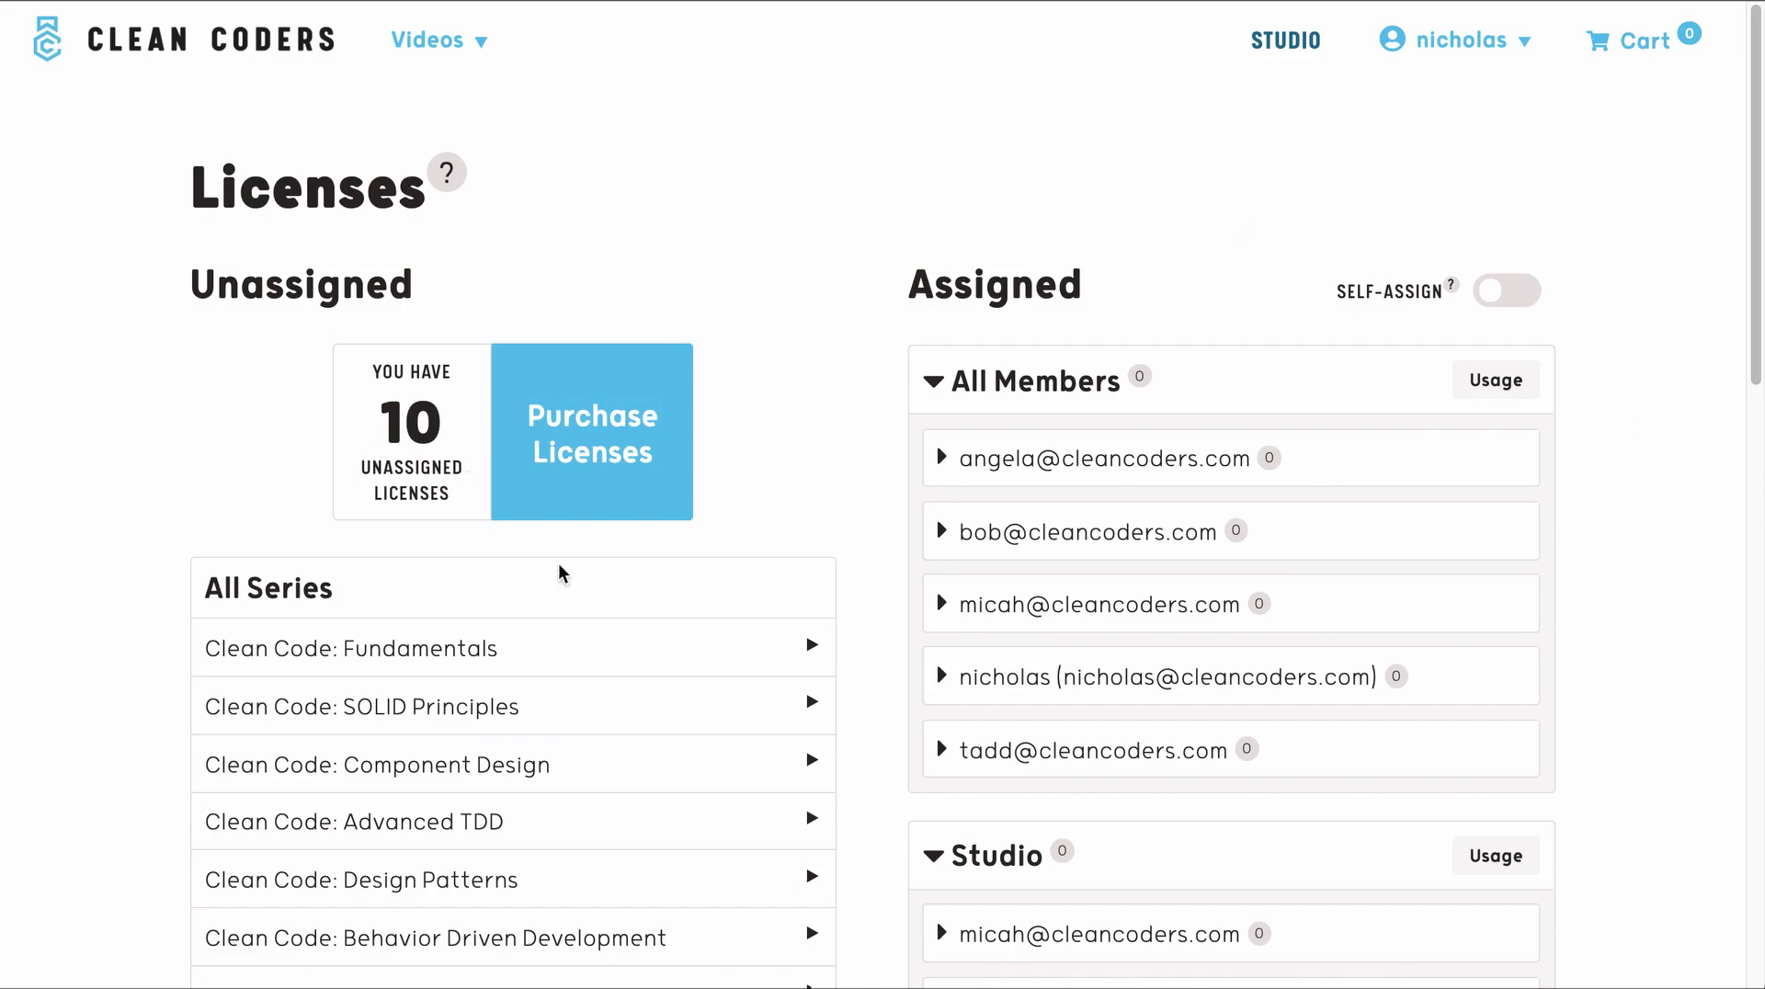
scroll(827, 501, down, 1)
scroll(844, 494, down, 2)
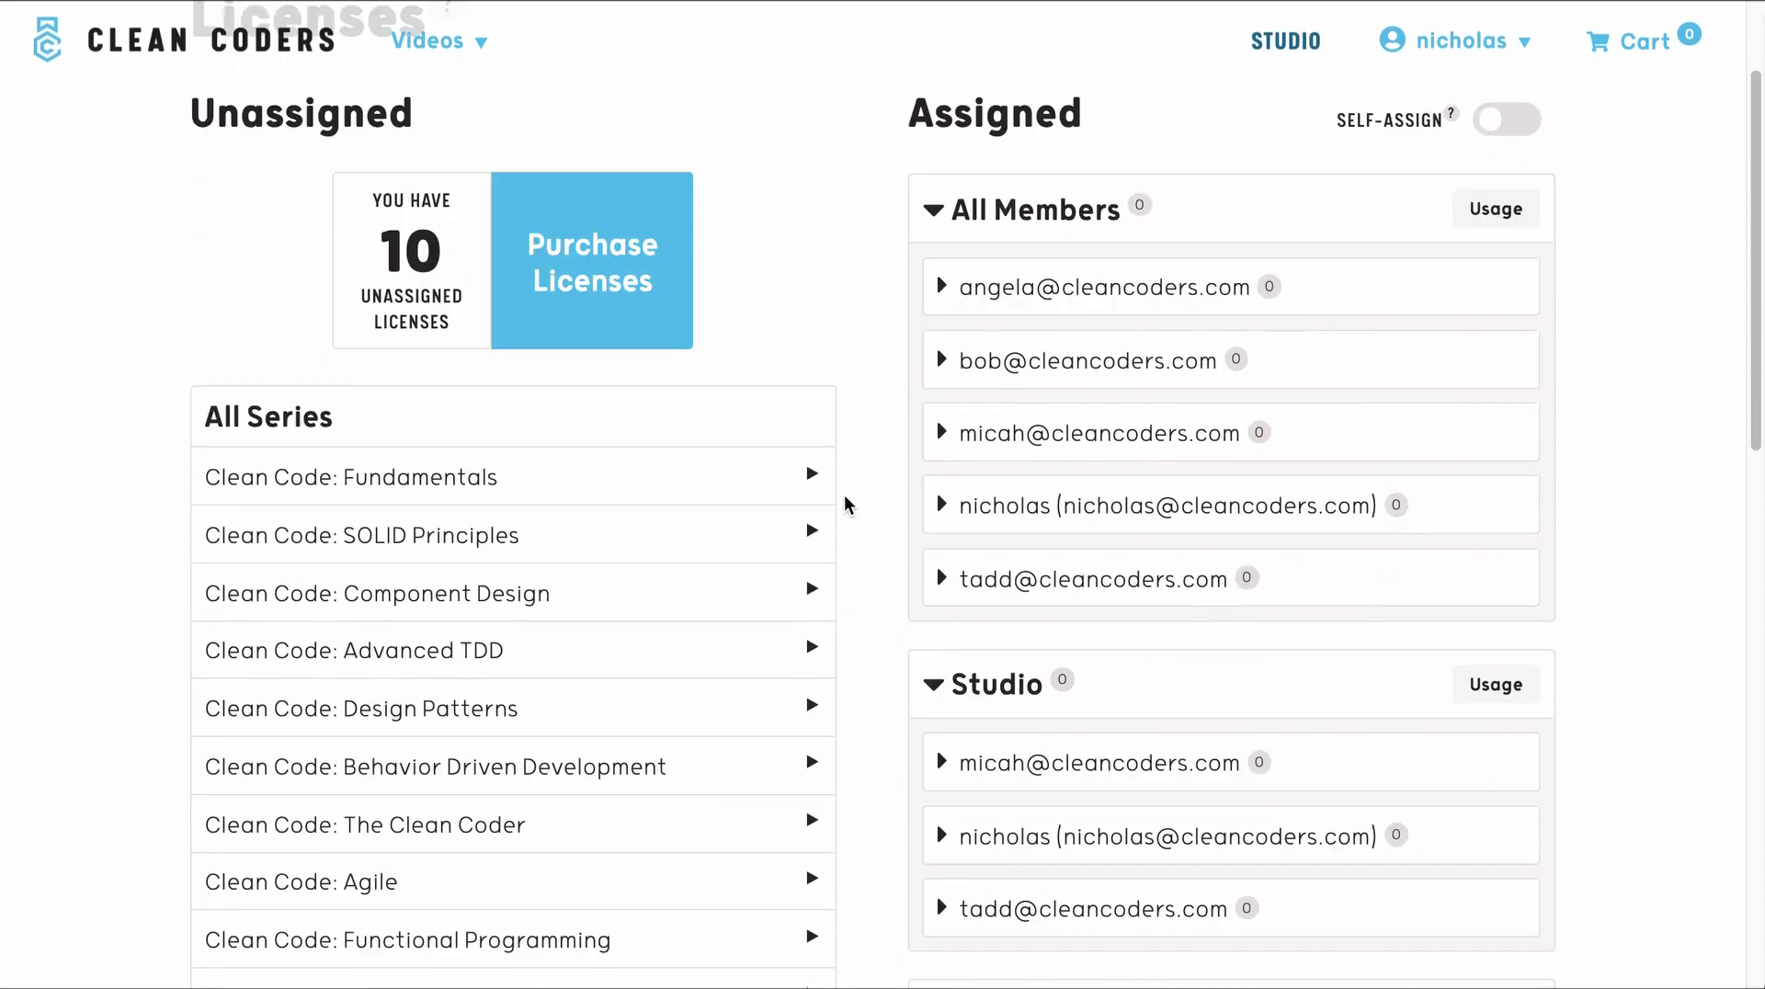
scroll(863, 536, down, 2)
scroll(862, 533, up, 4)
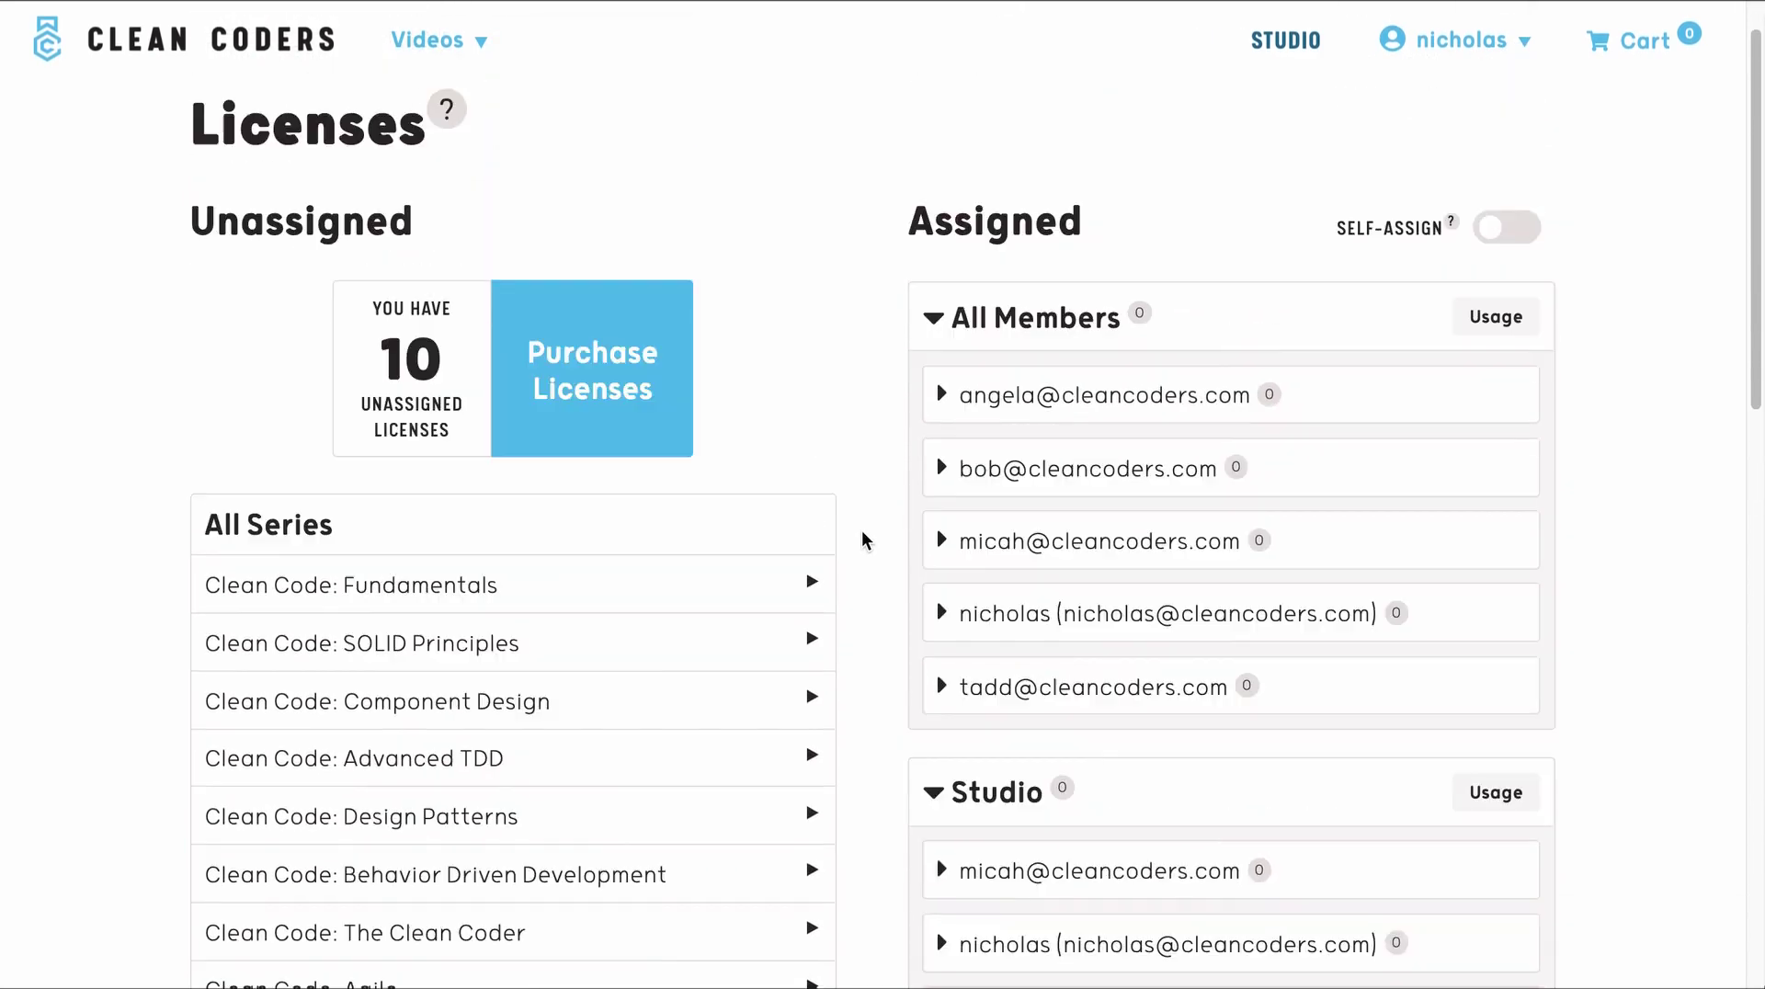
scroll(862, 533, down, 1)
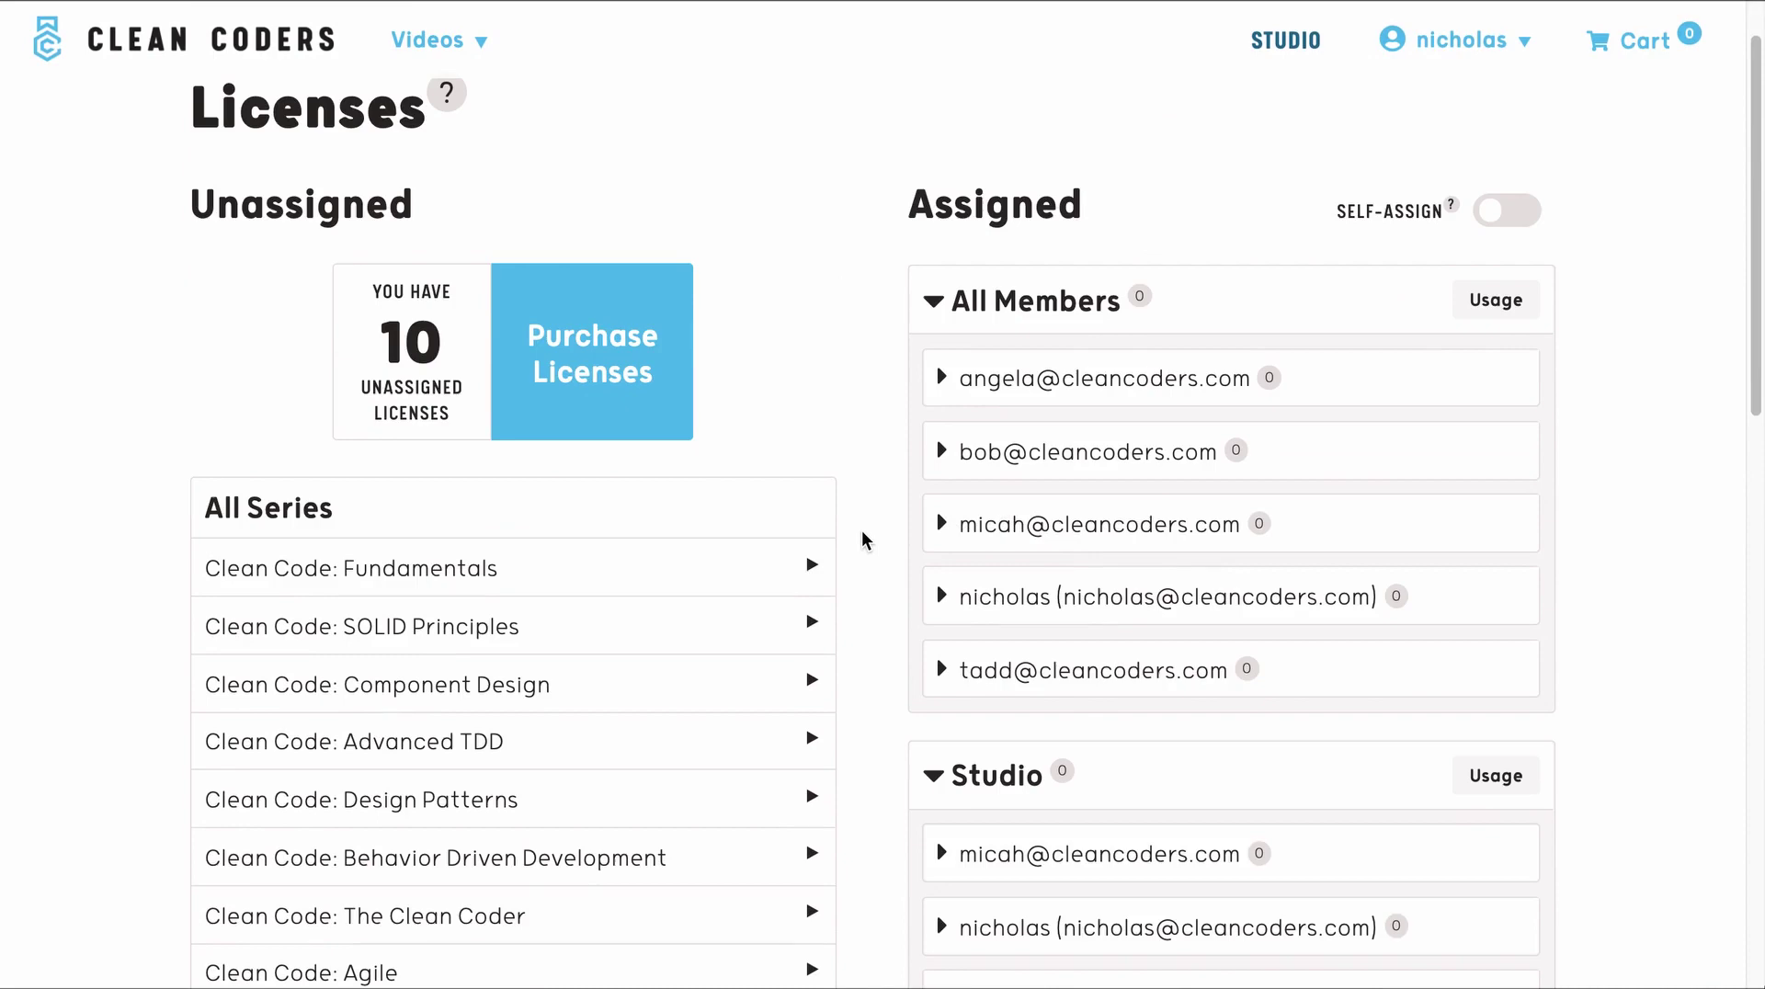
scroll(865, 540, down, 3)
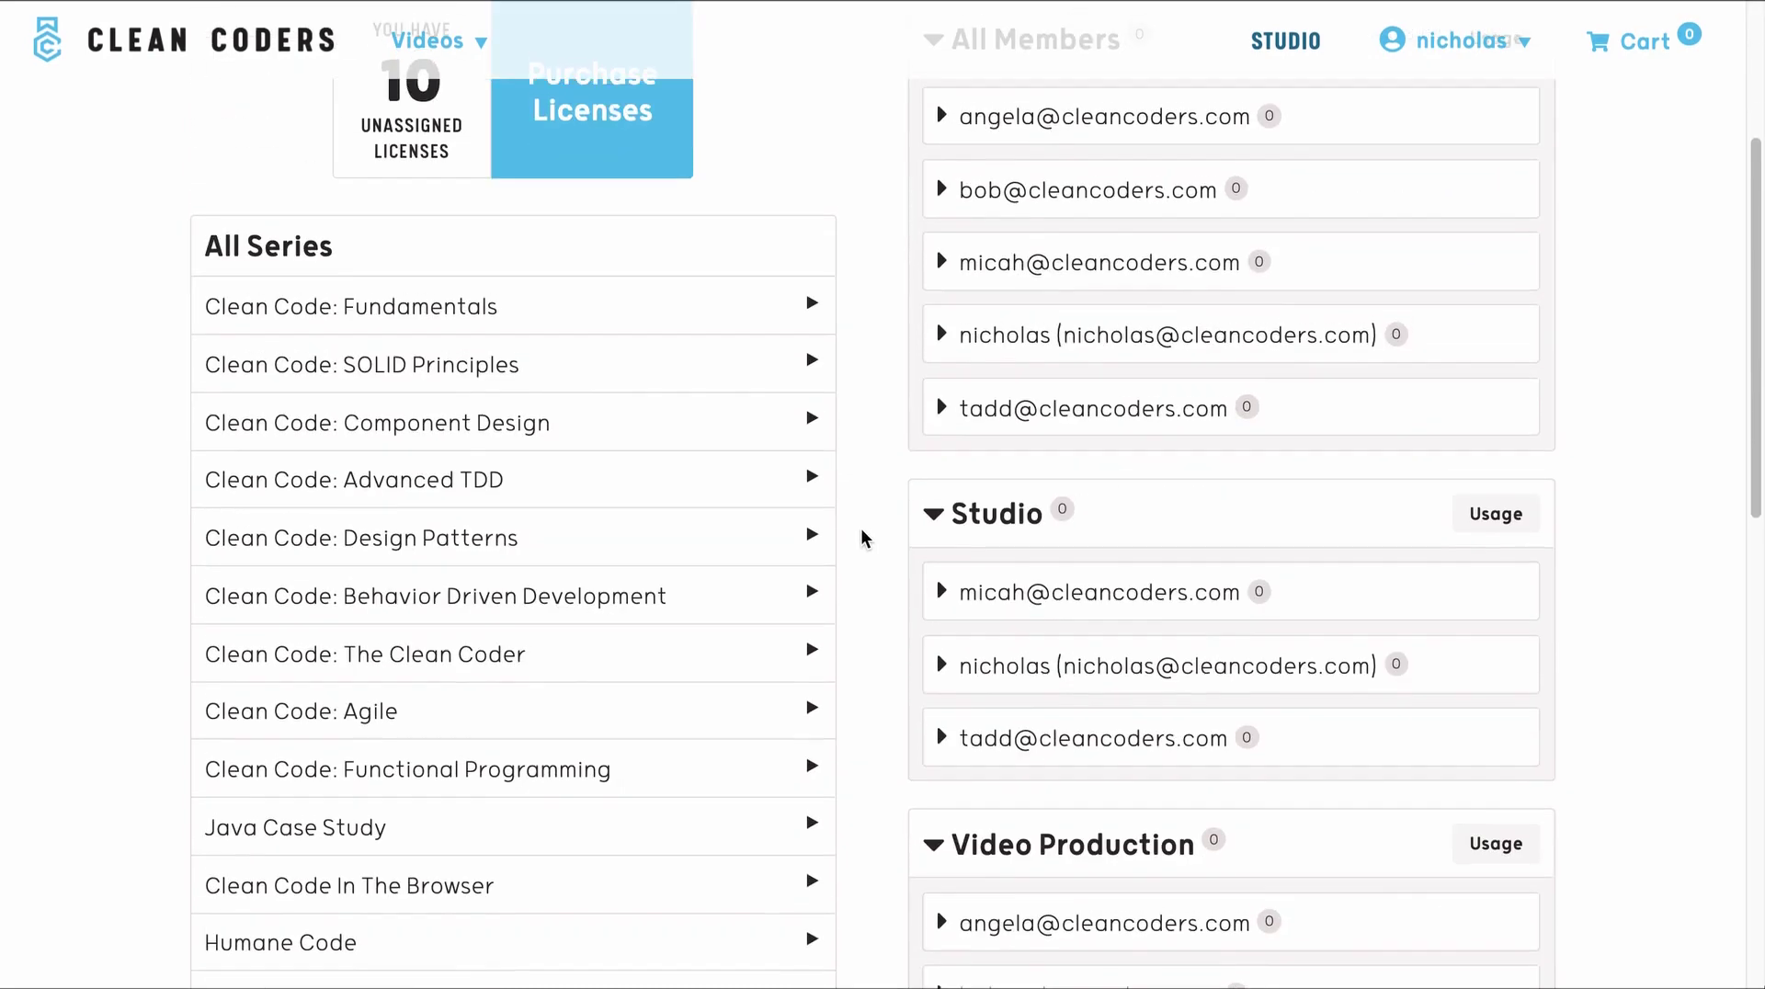
scroll(862, 545, up, 2)
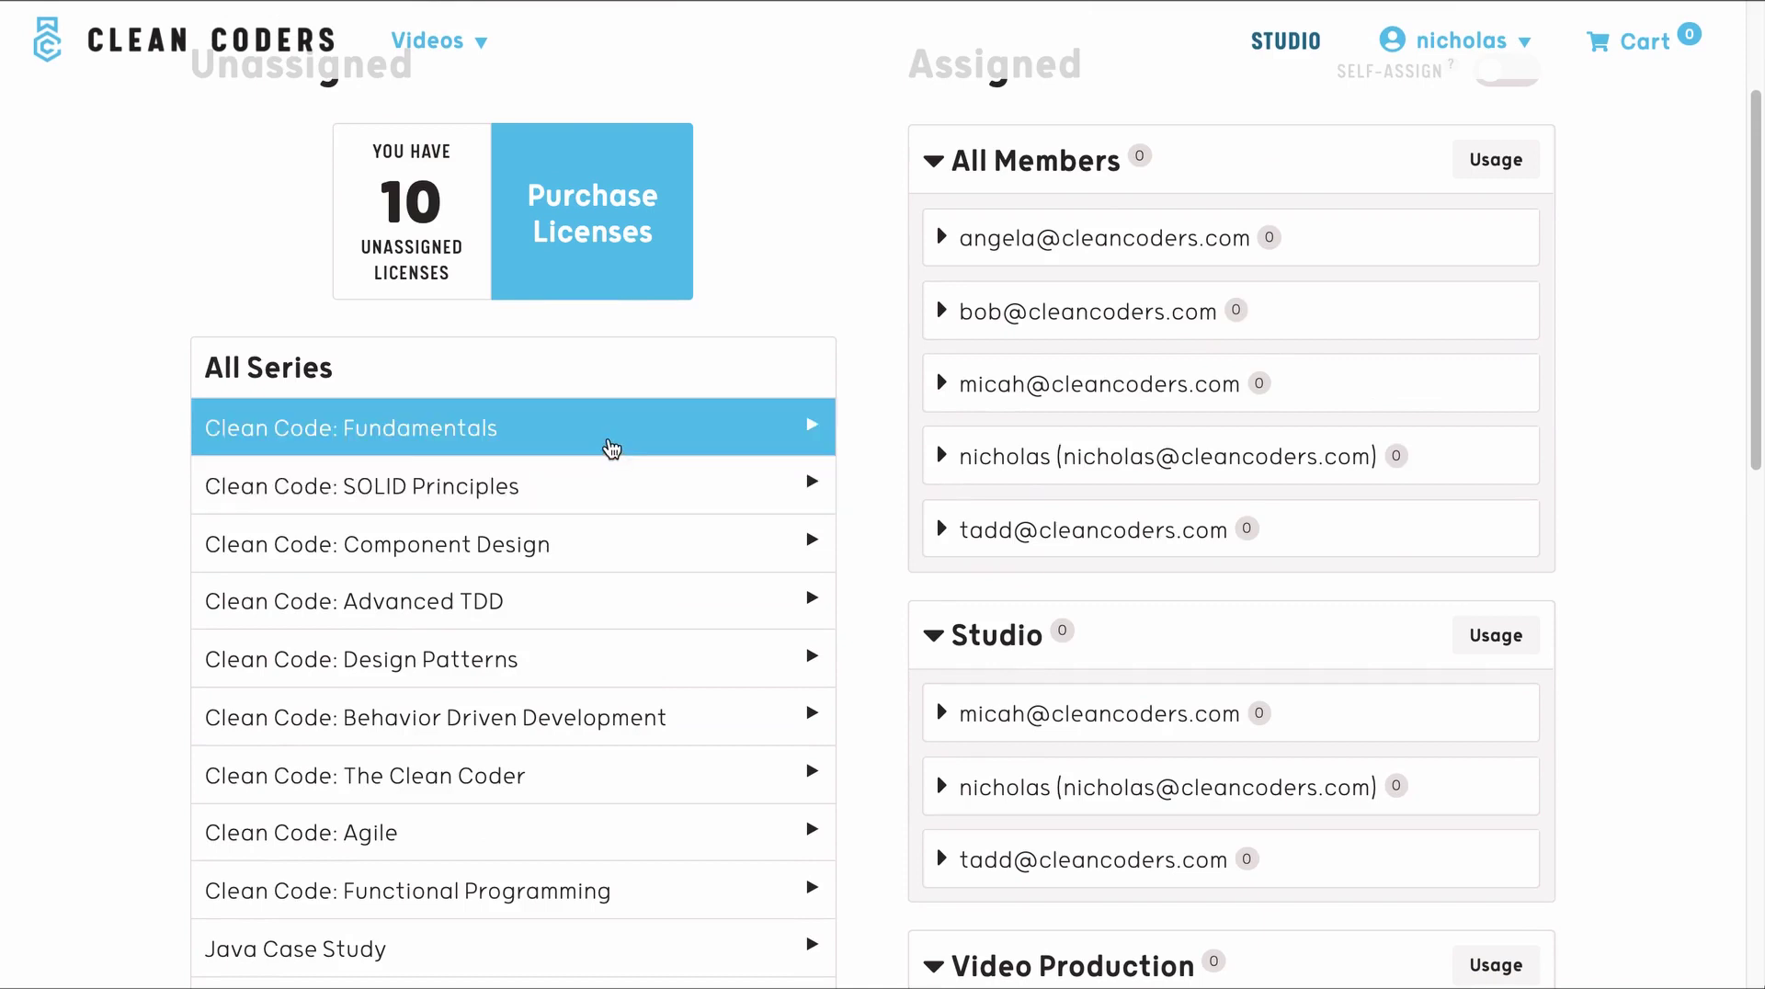
drag(959, 237, 1252, 237)
click(886, 340)
- Assign Clean Code: Fundamentals episode 3. Functions to a Video Production member
click(775, 430)
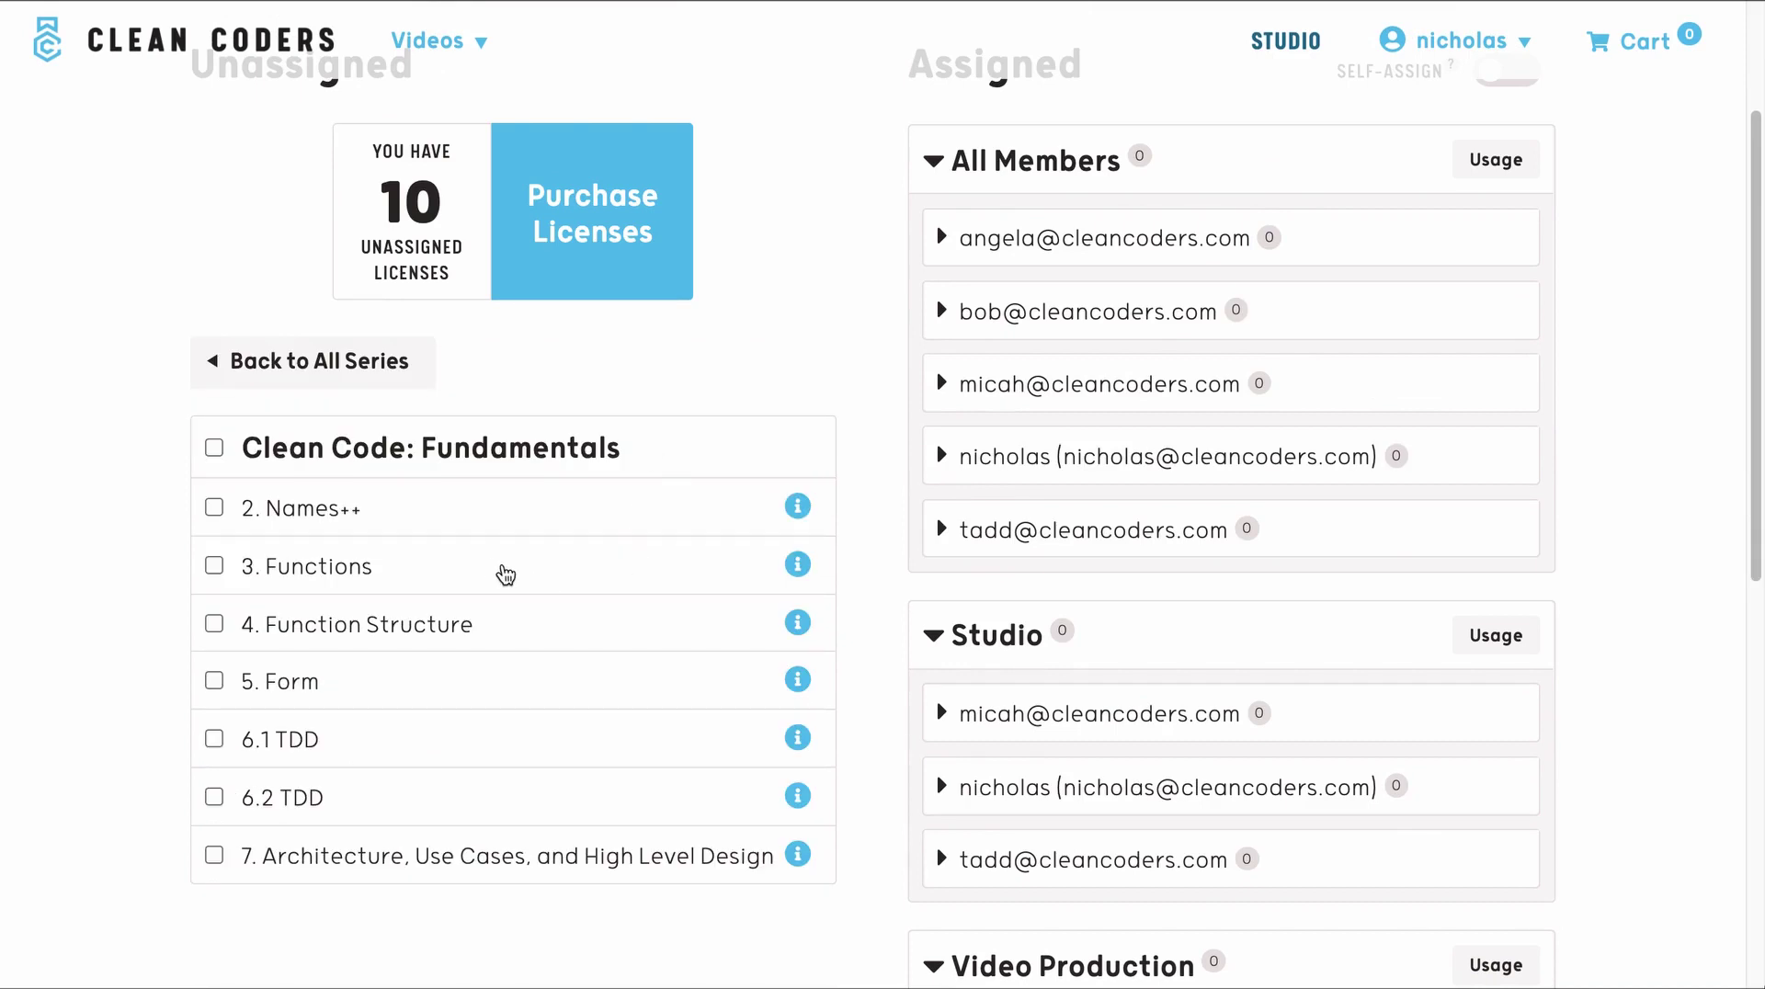
scroll(853, 534, up, 1)
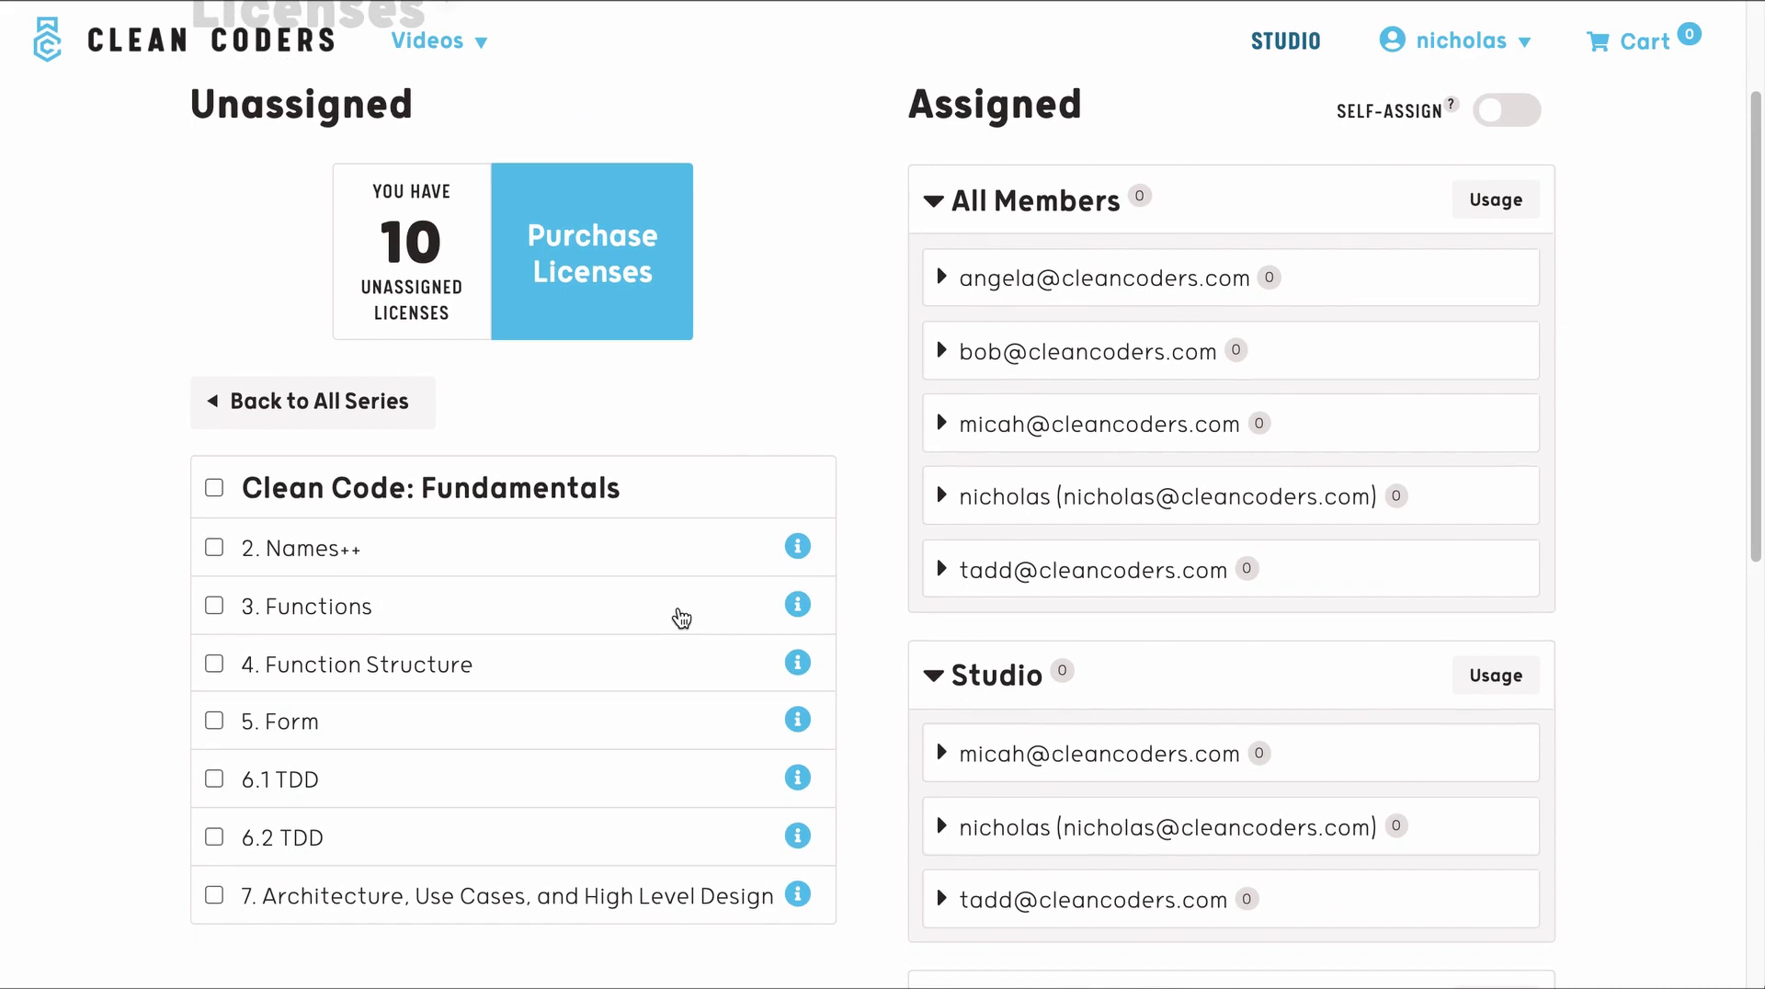
drag(681, 618, 1122, 288)
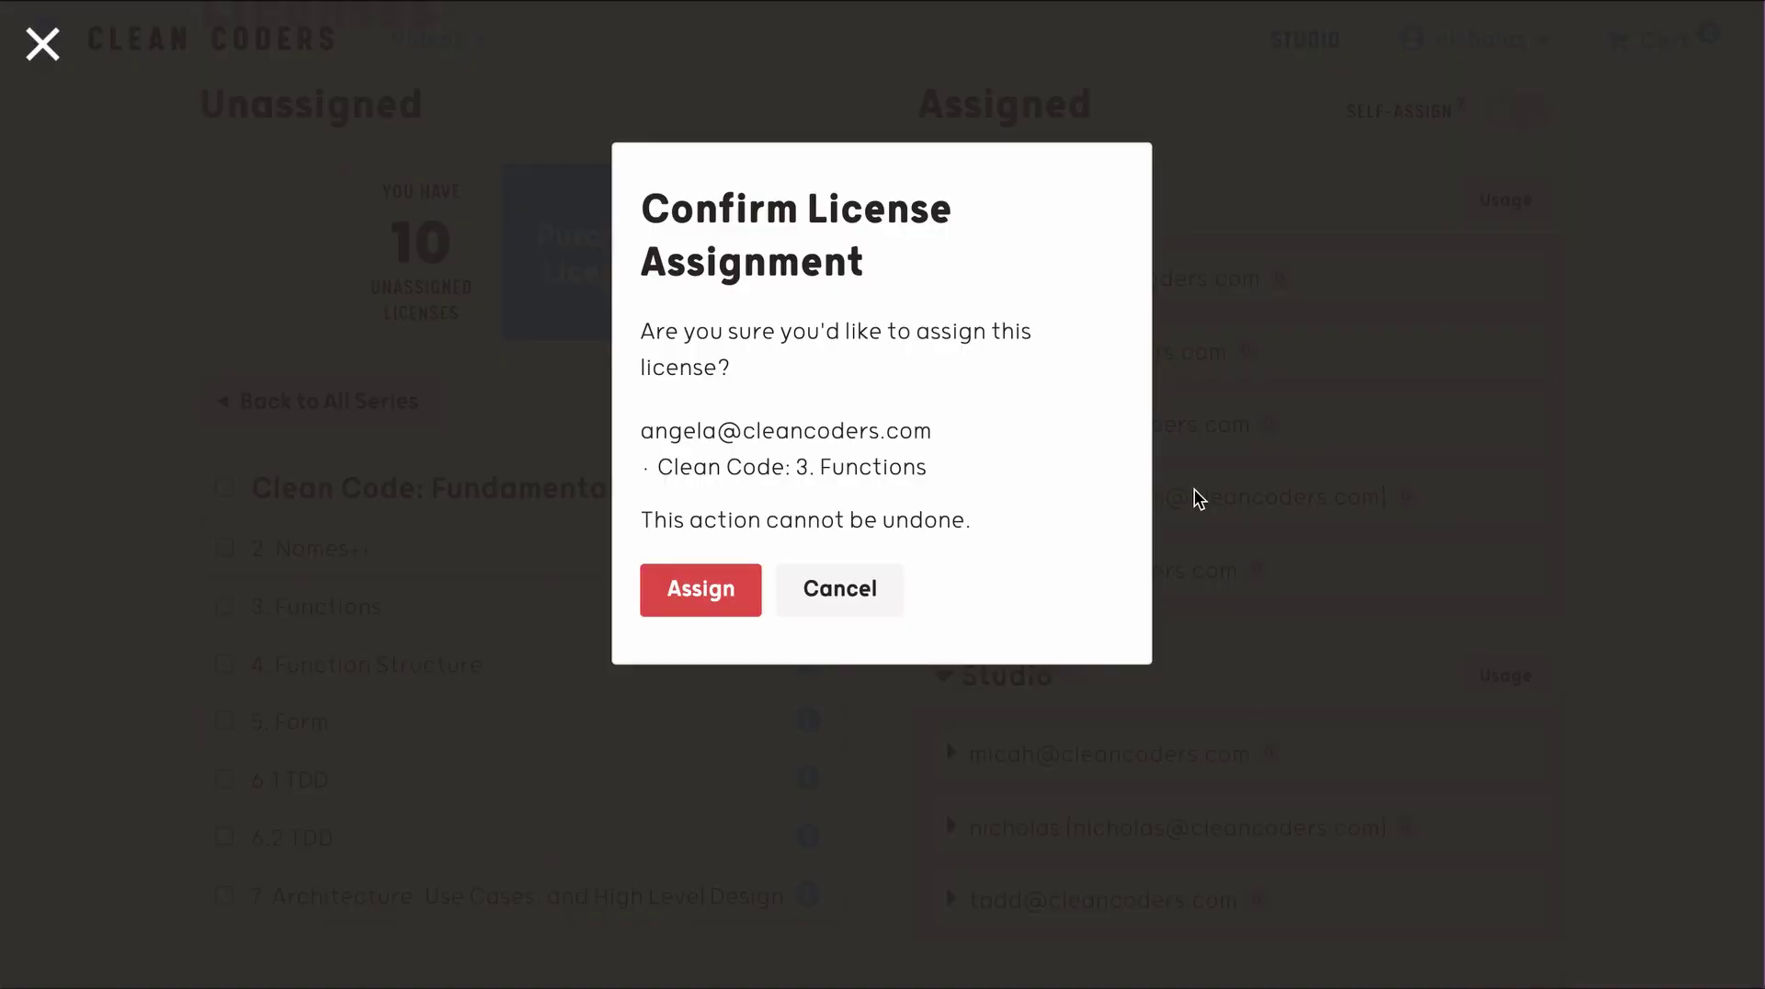
click(710, 590)
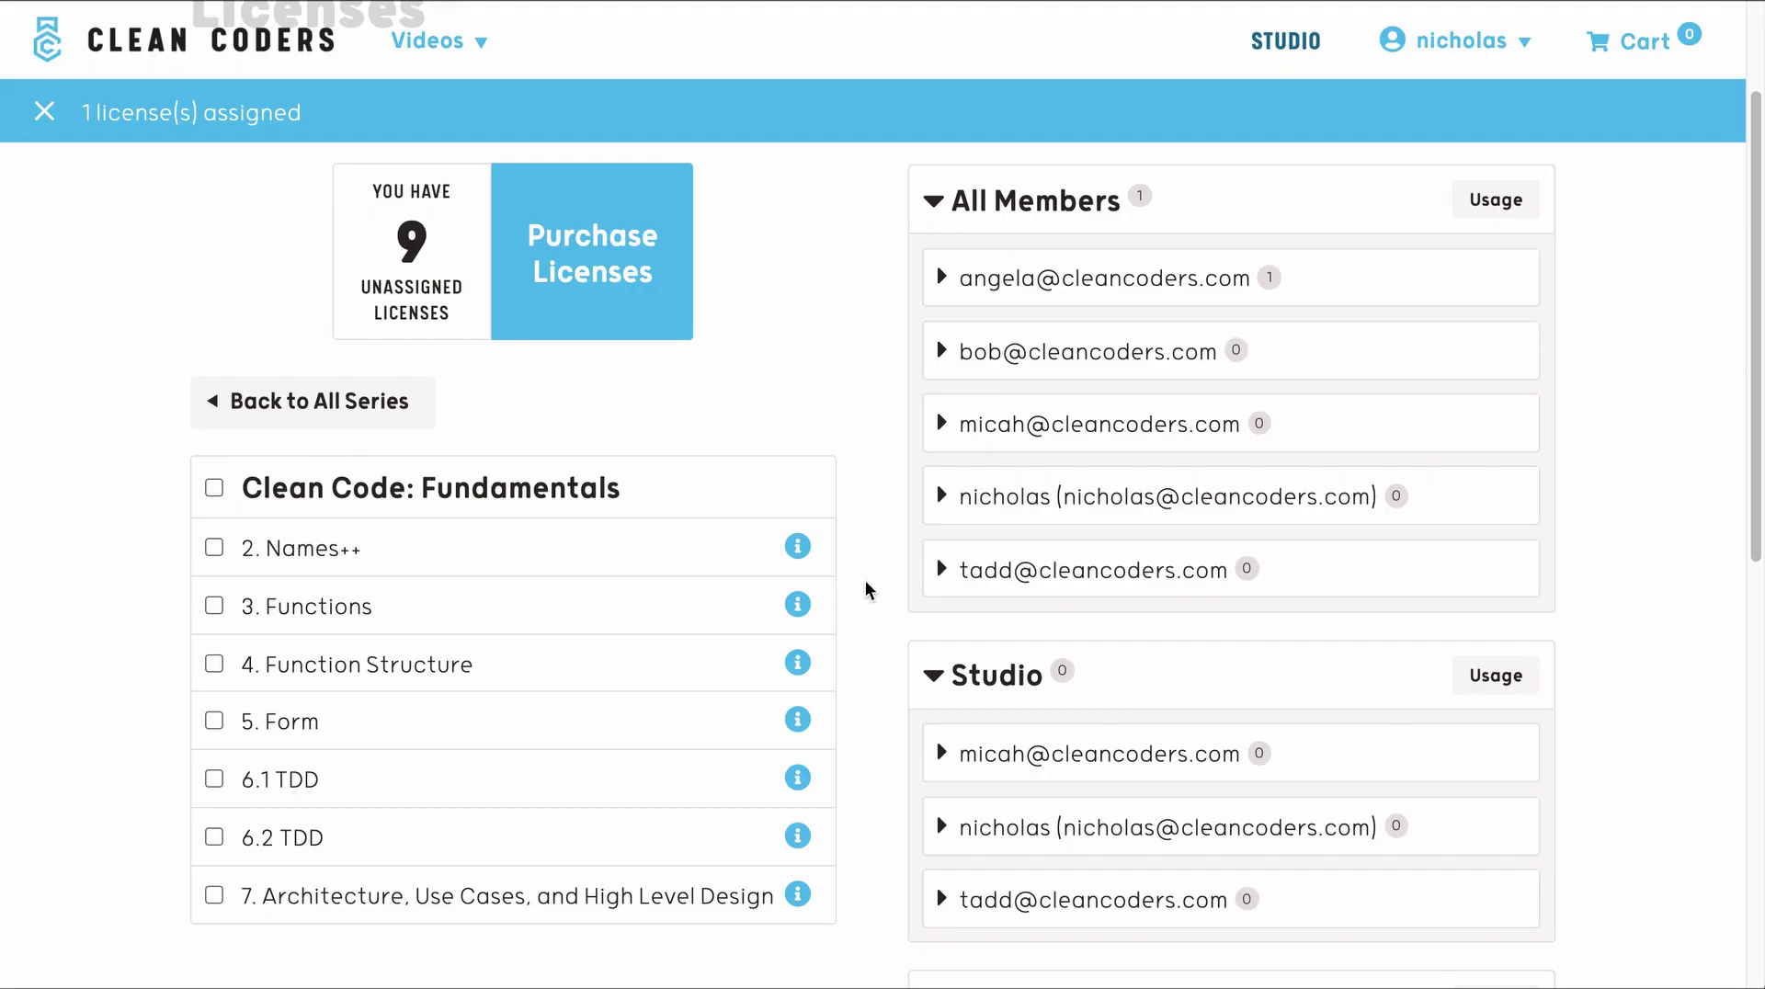
- Check the member's row lists 3. Functions, then collapse it
scroll(858, 483, up, 2)
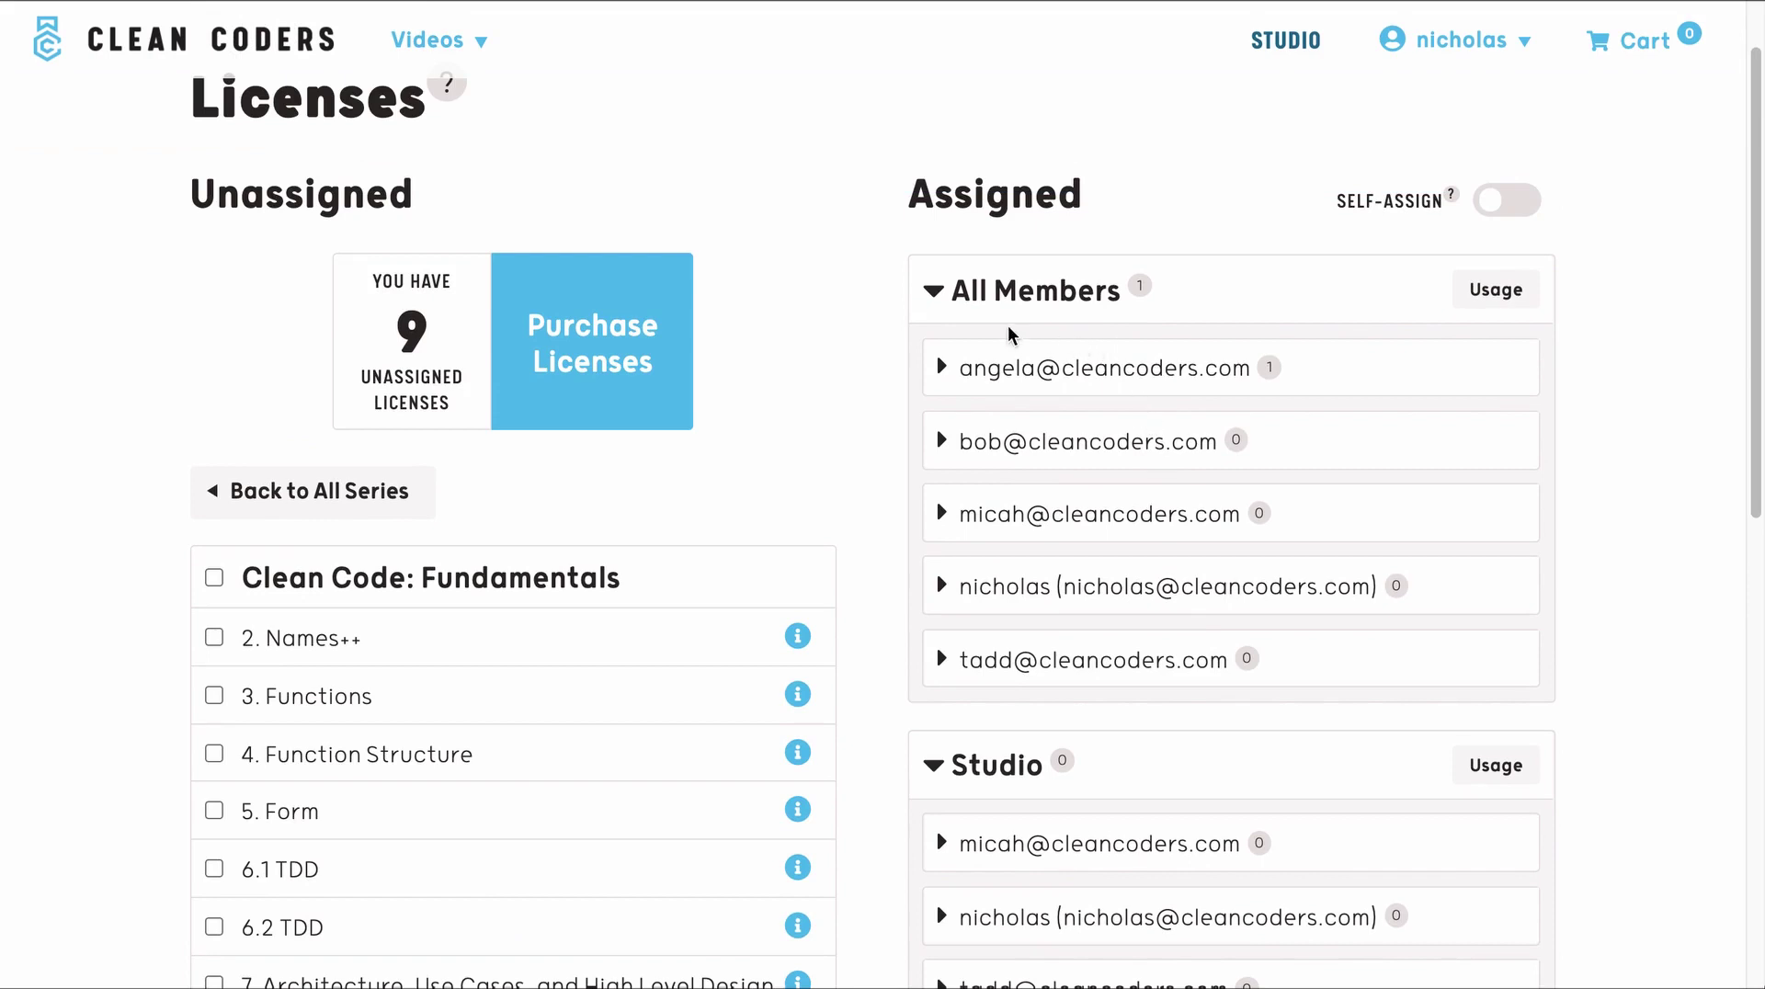
click(943, 370)
drag(1203, 423, 941, 428)
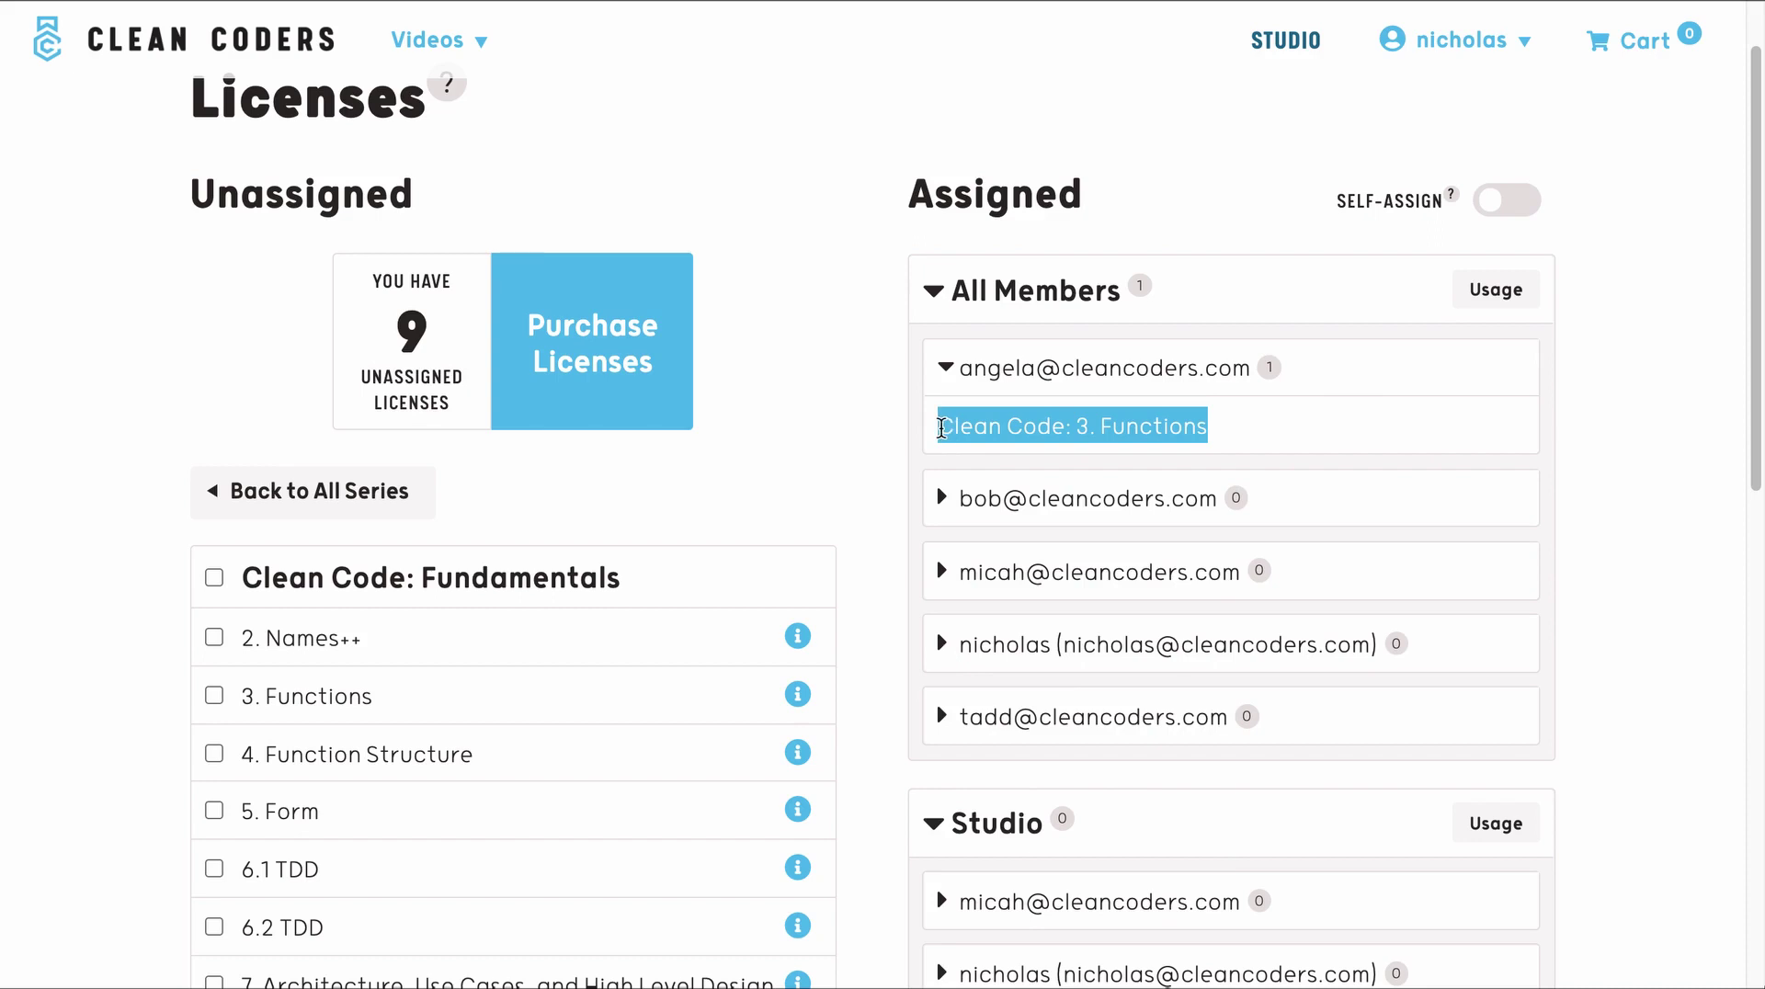
click(1211, 429)
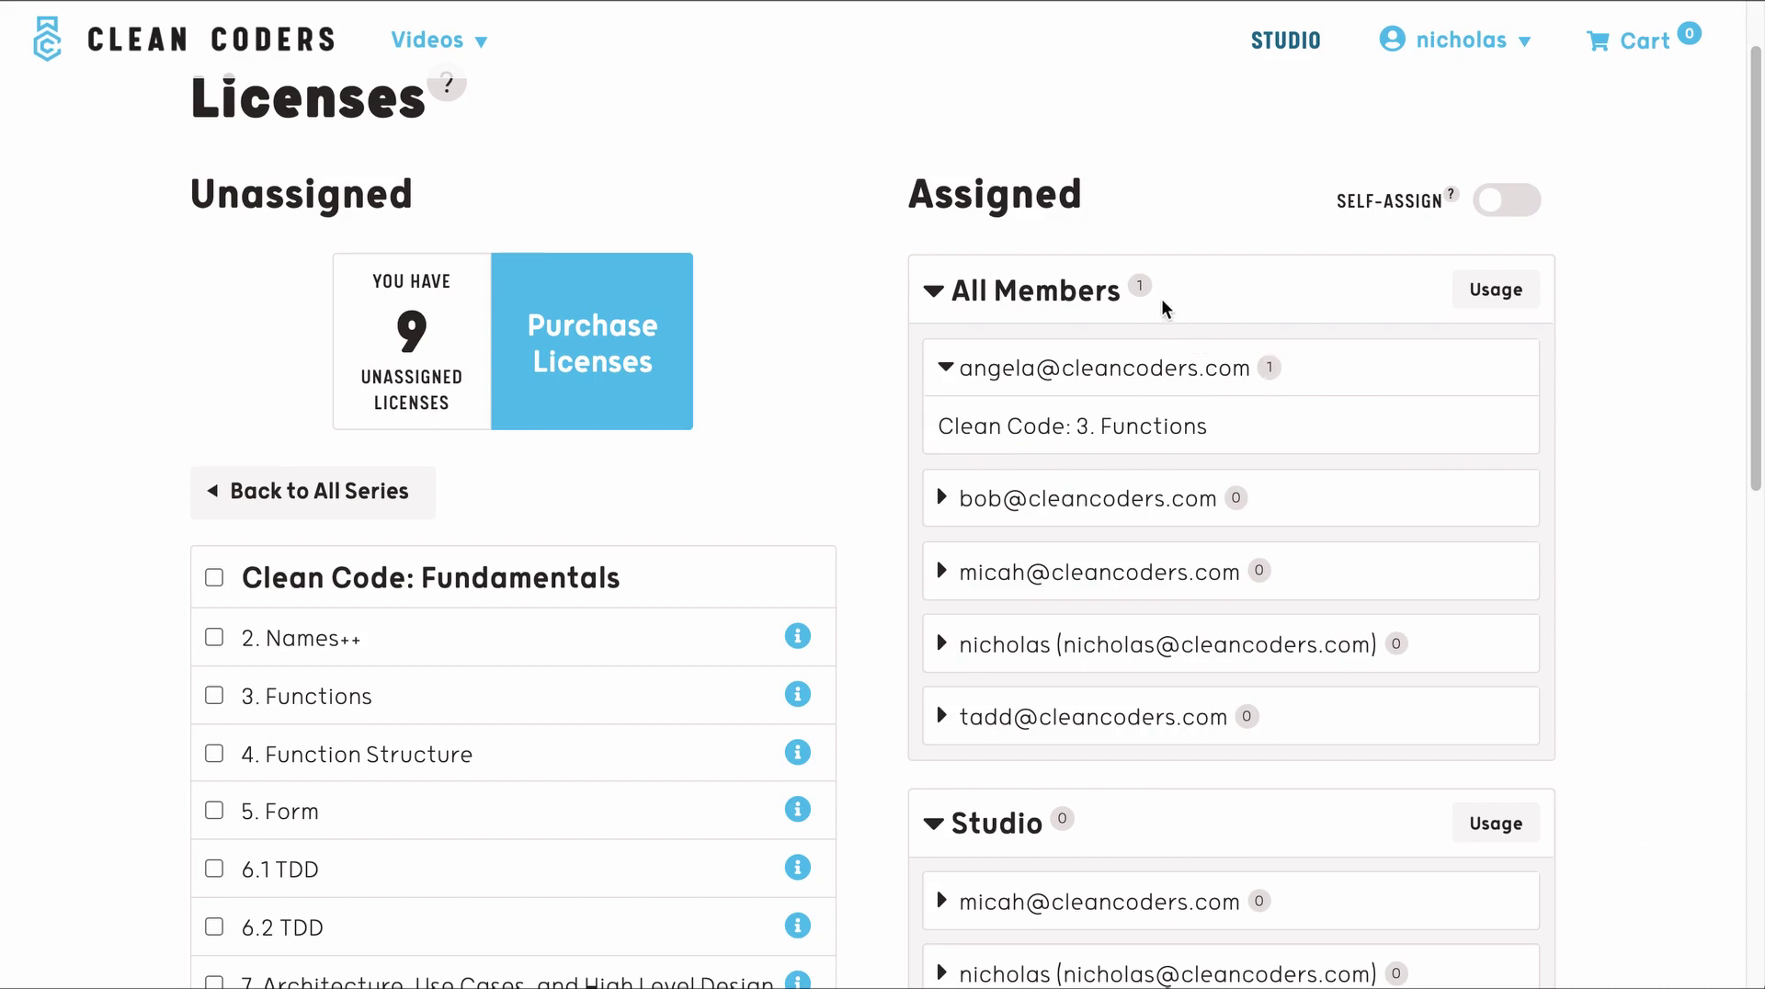
double_click(1138, 281)
click(943, 367)
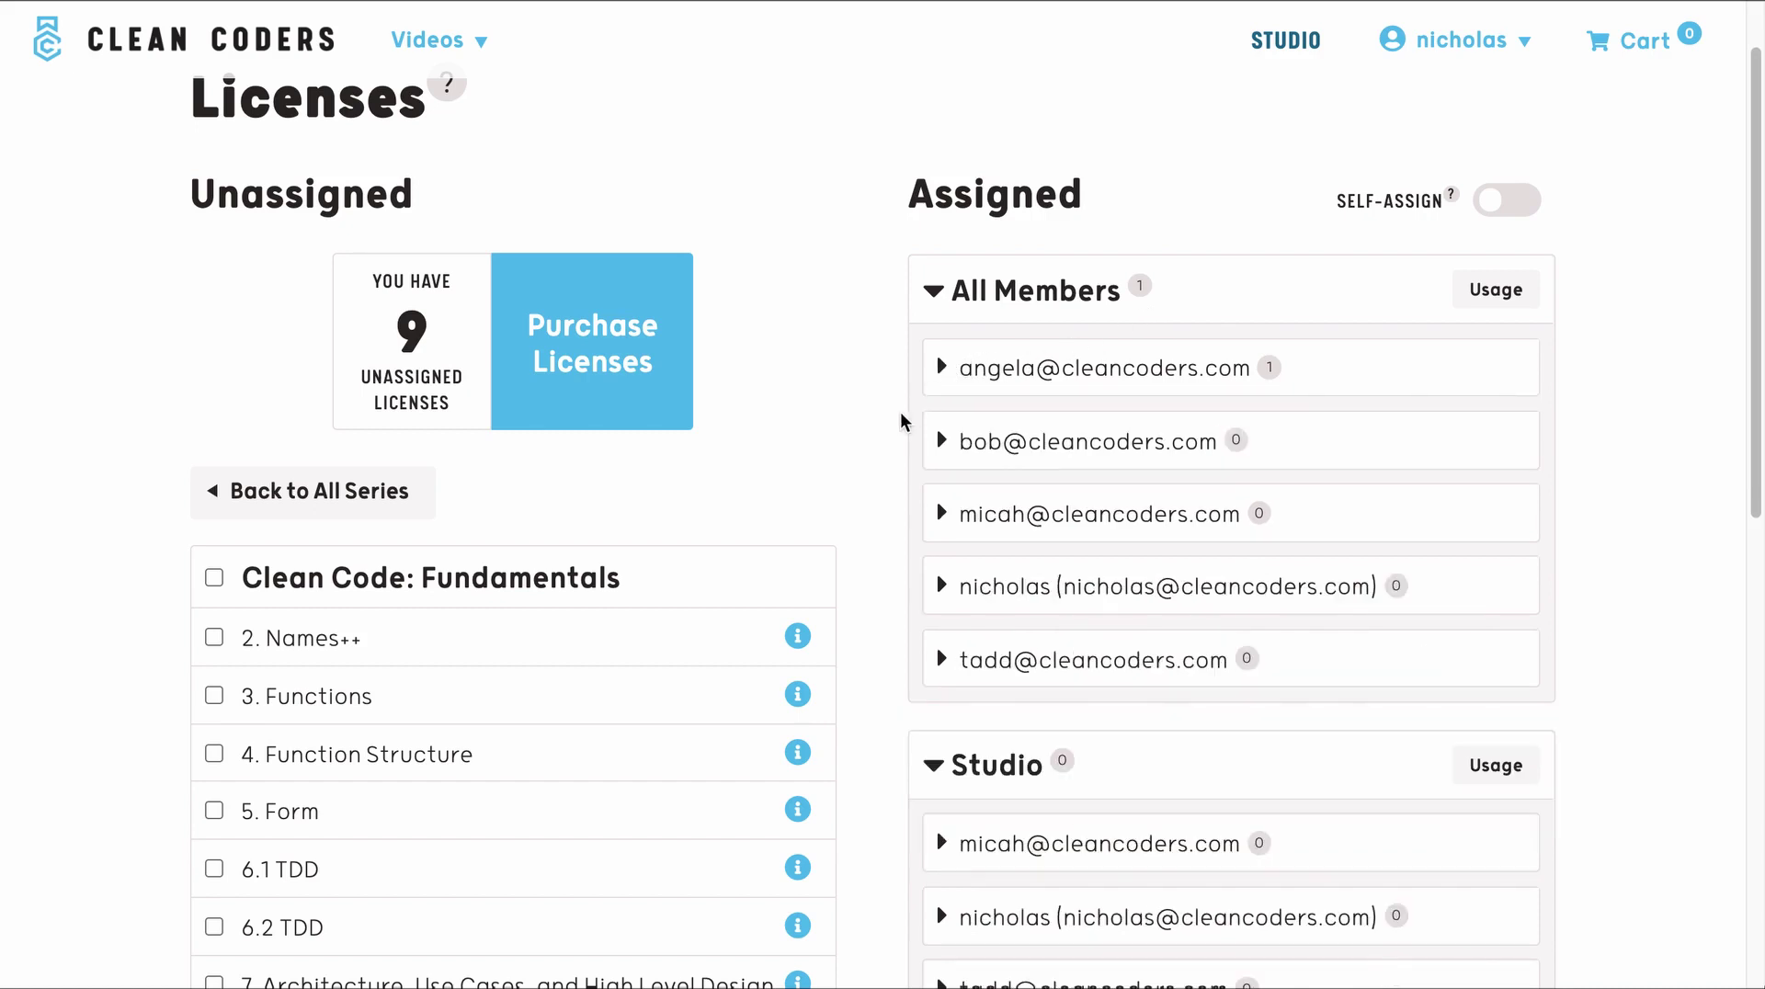
scroll(870, 425, down, 2)
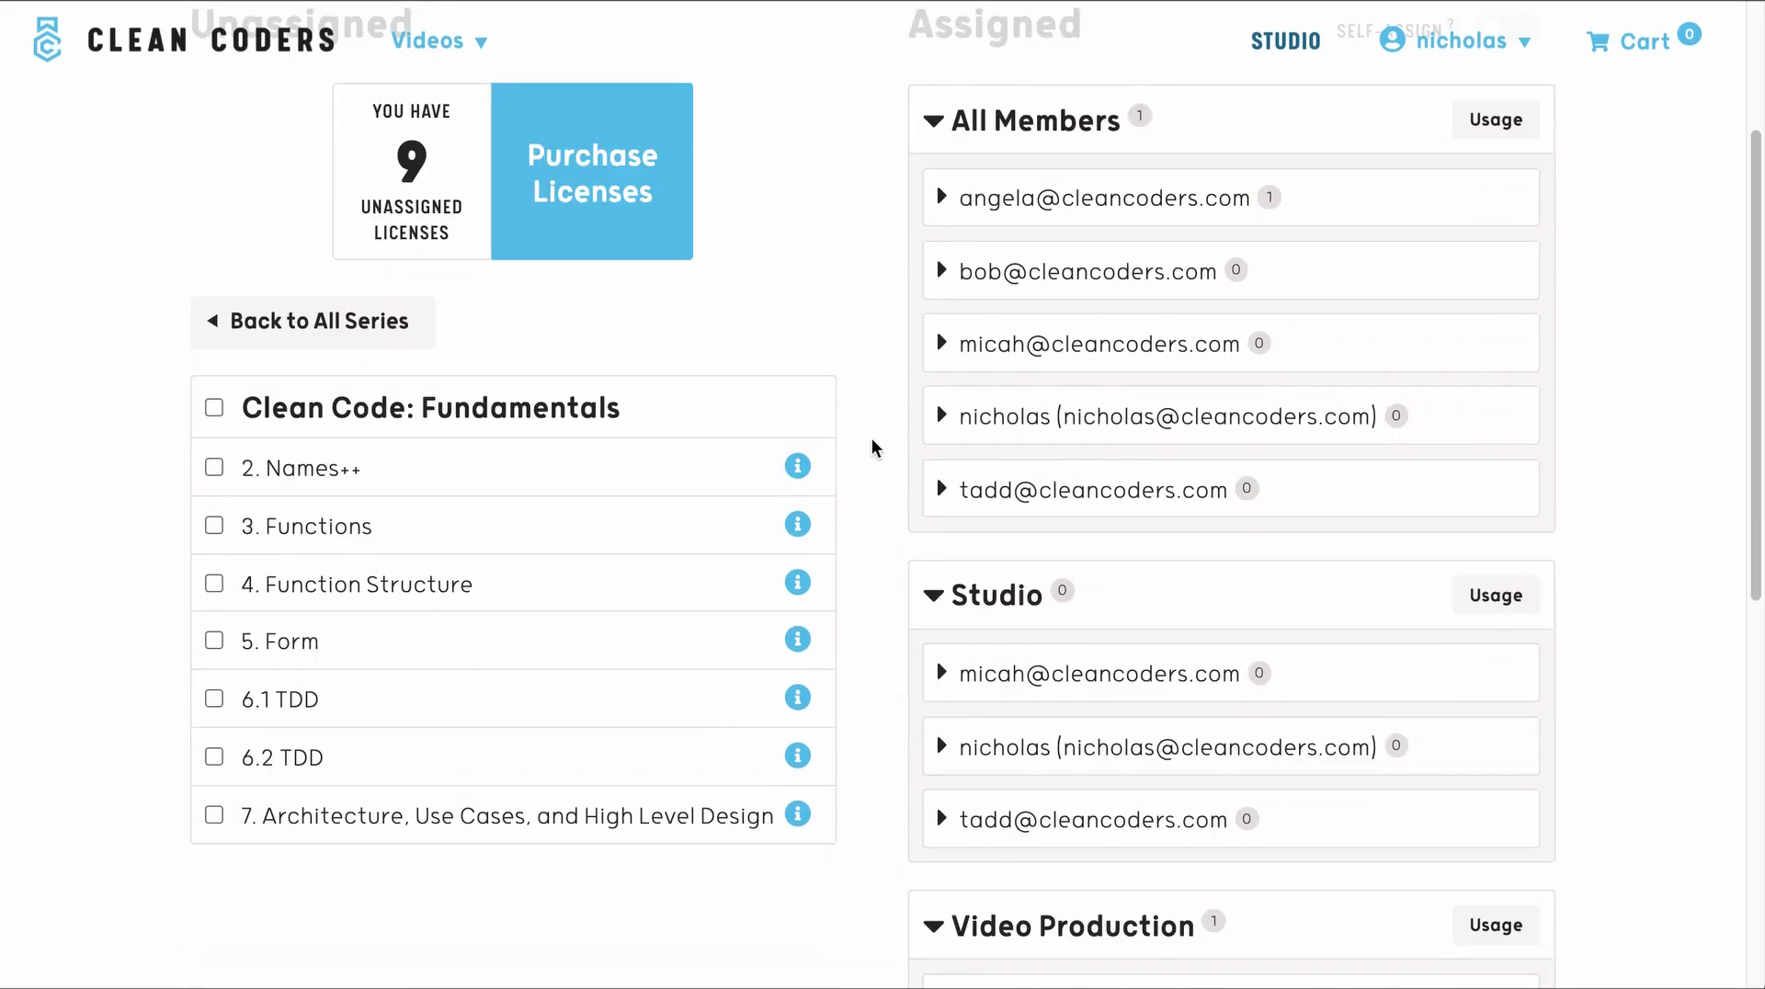
scroll(868, 442, down, 1)
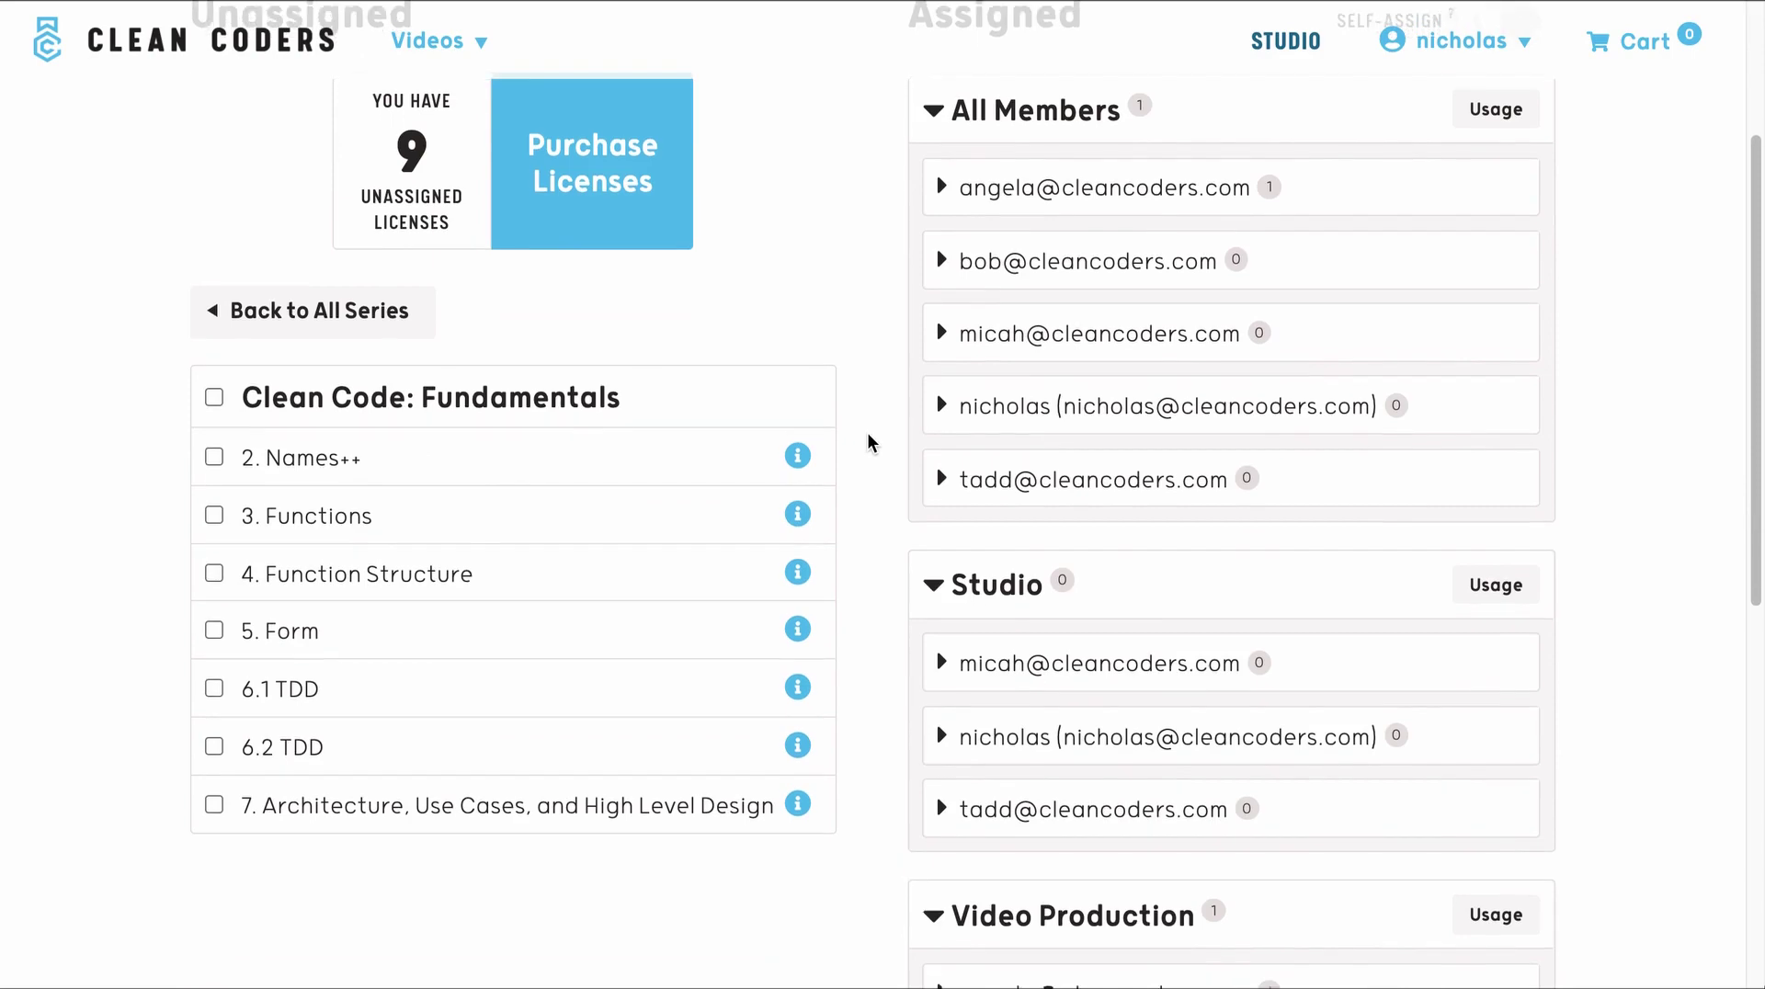
- Assign SOLID Principles episode 8 to all three Studio members
click(398, 330)
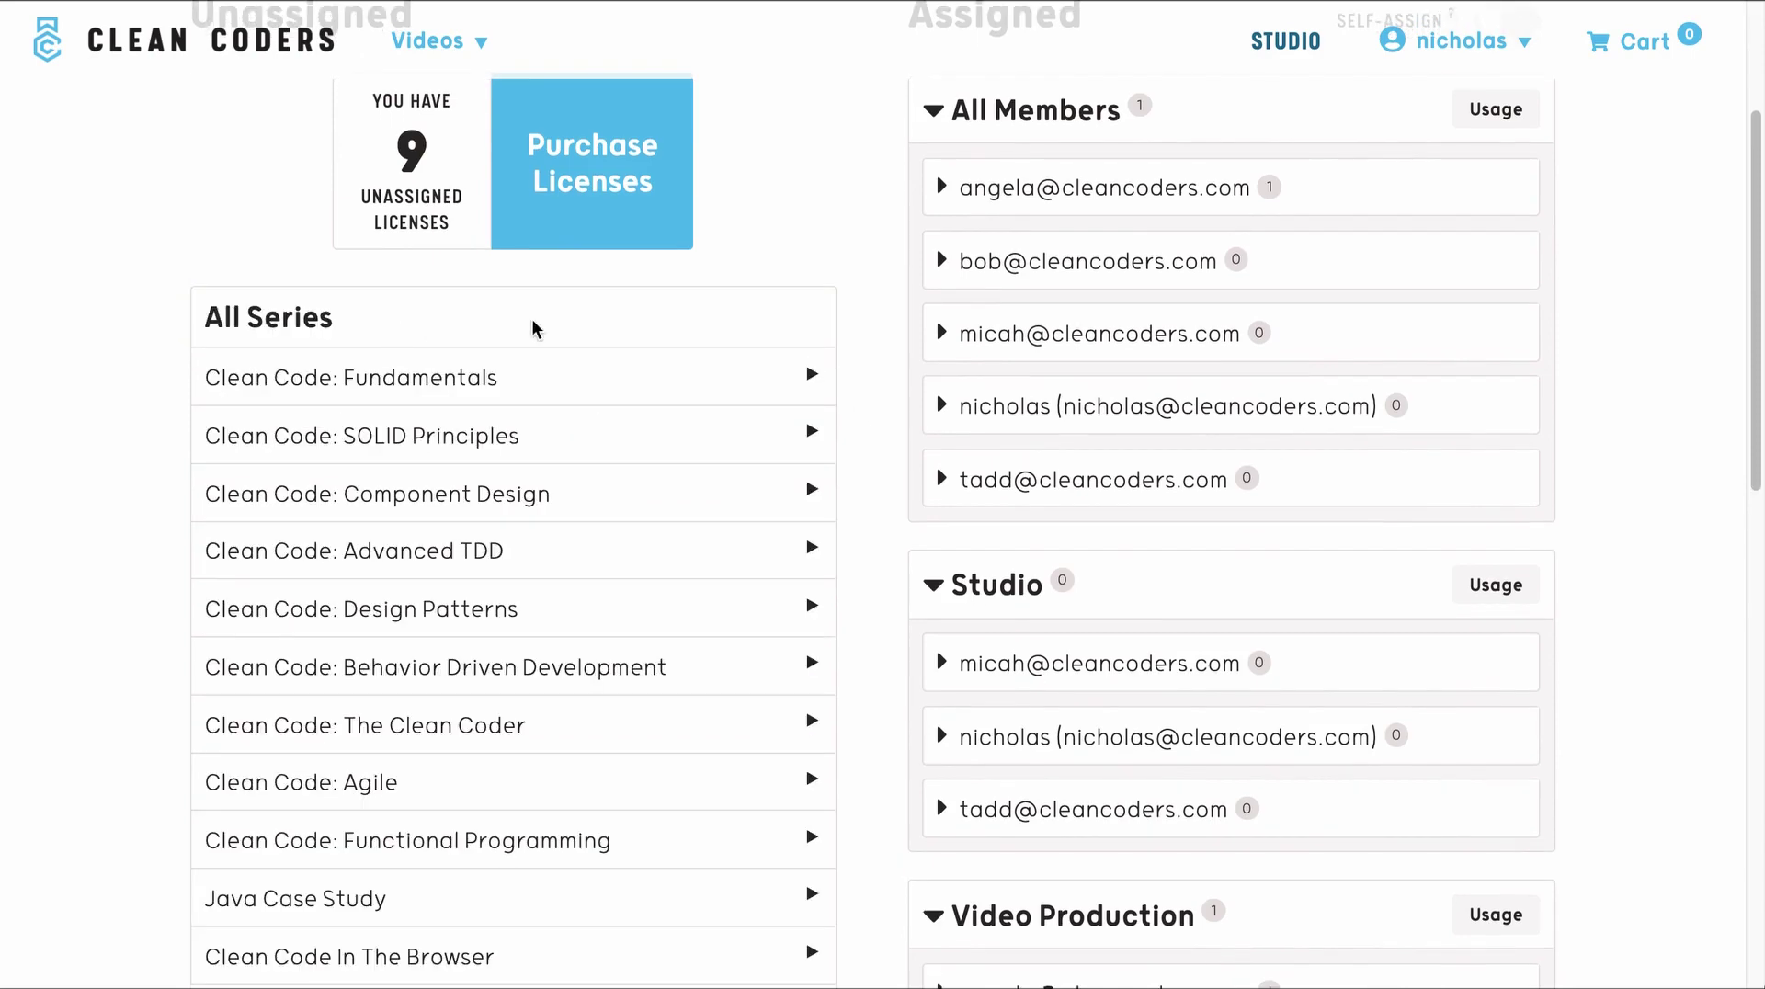
scroll(879, 377, down, 1)
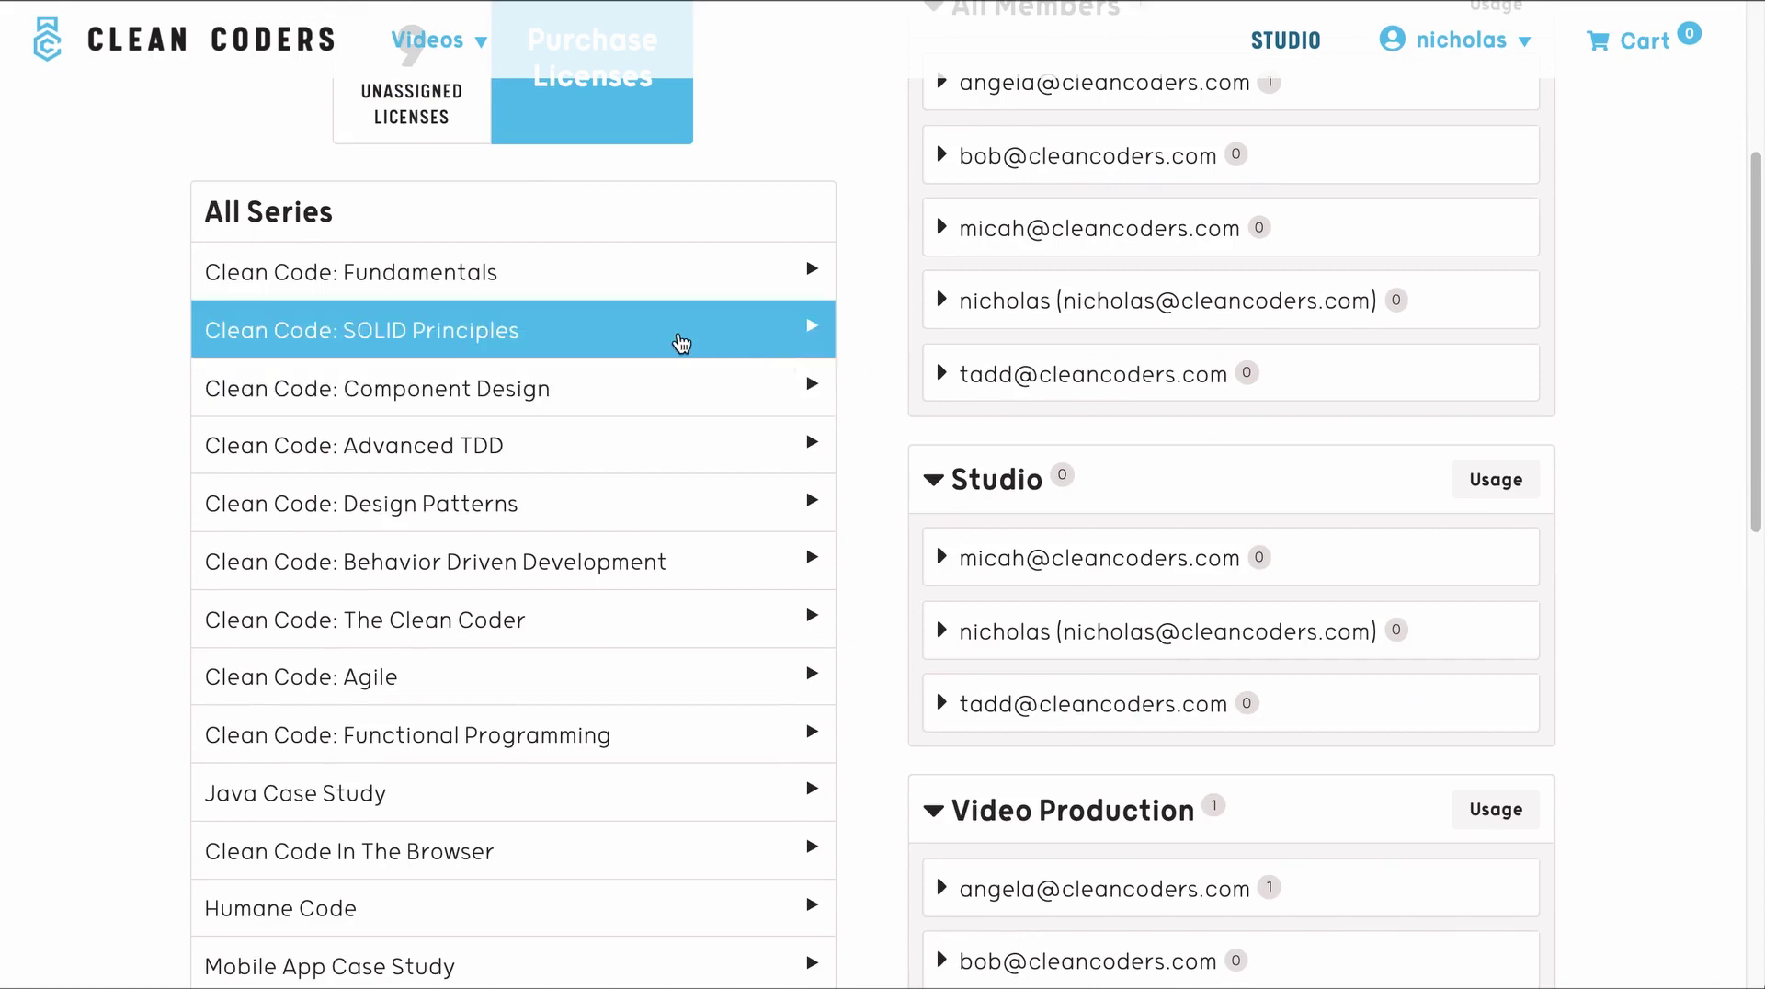
click(629, 320)
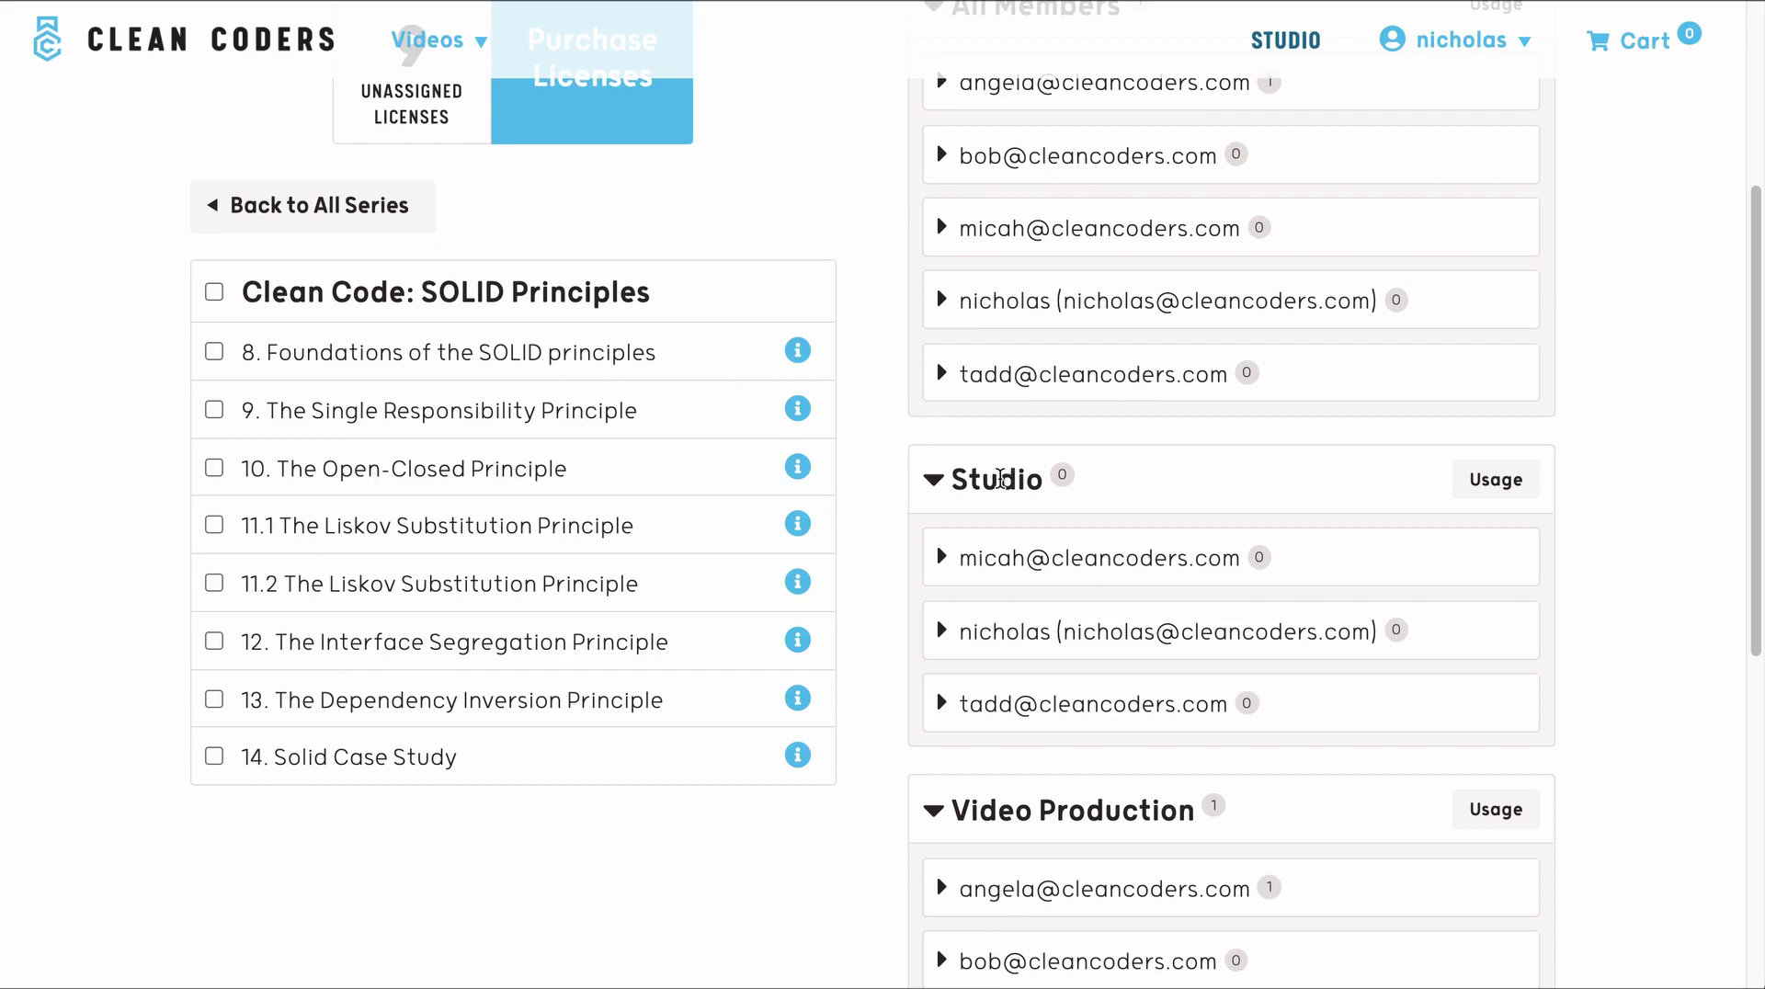
drag(727, 366, 1114, 493)
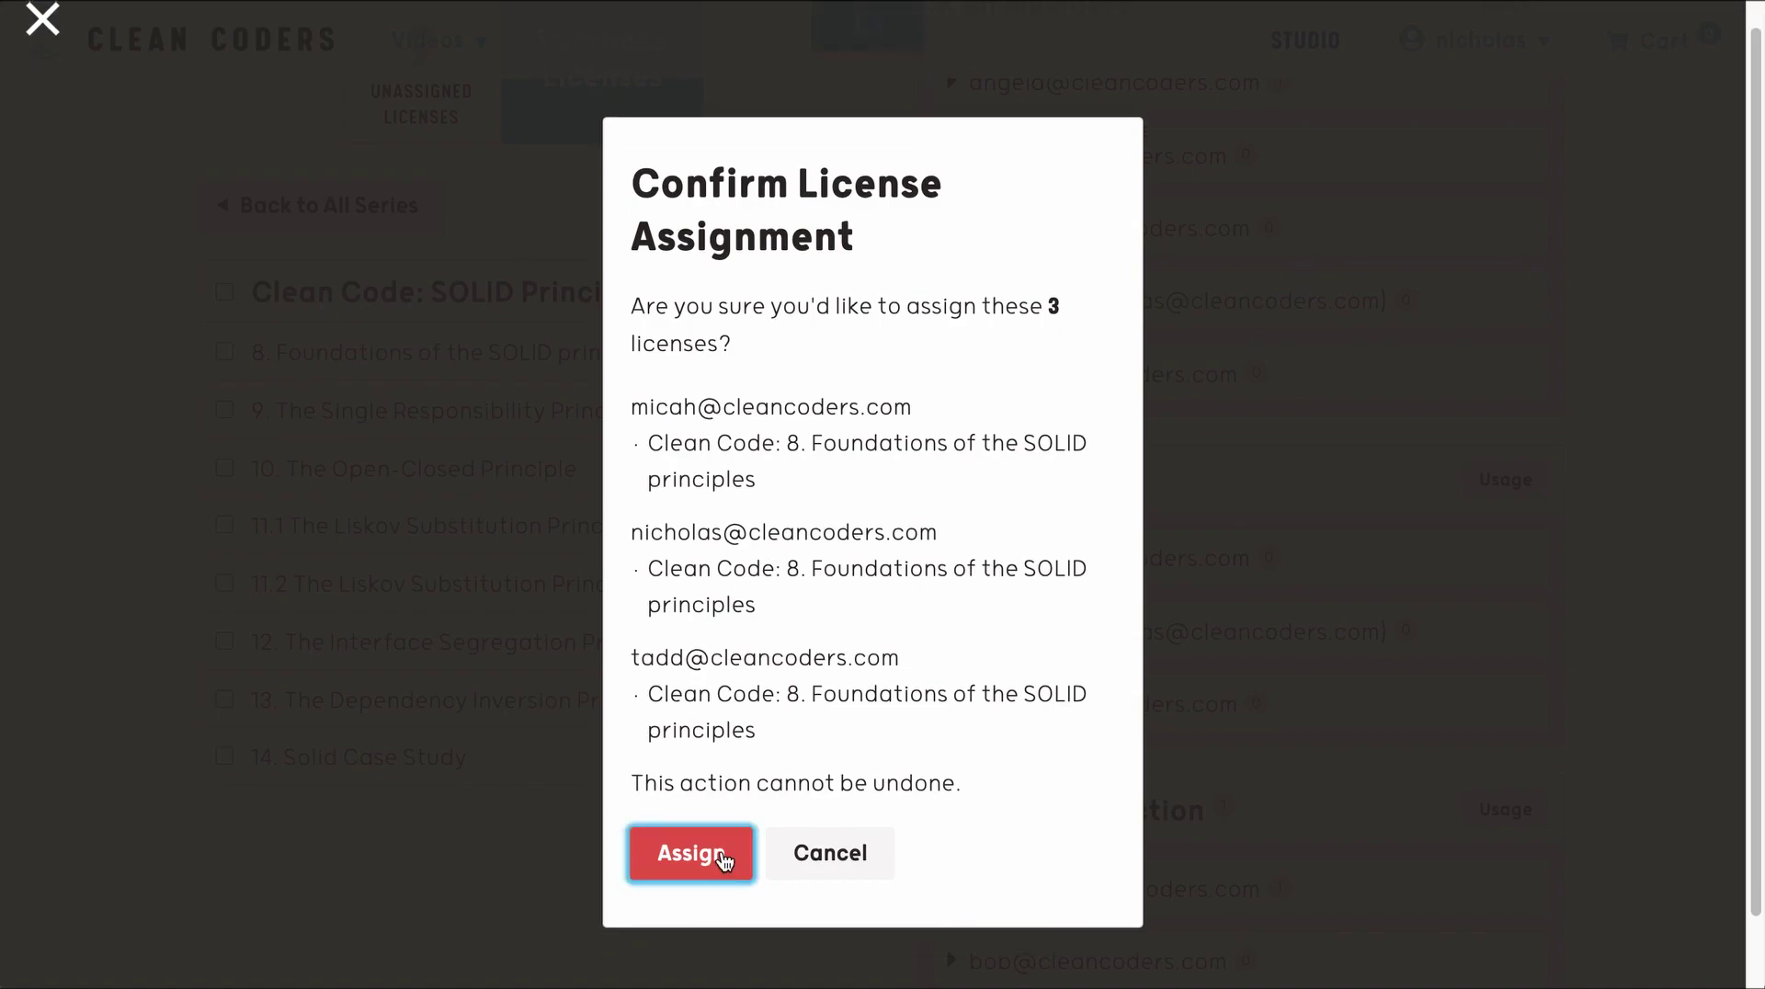
click(715, 864)
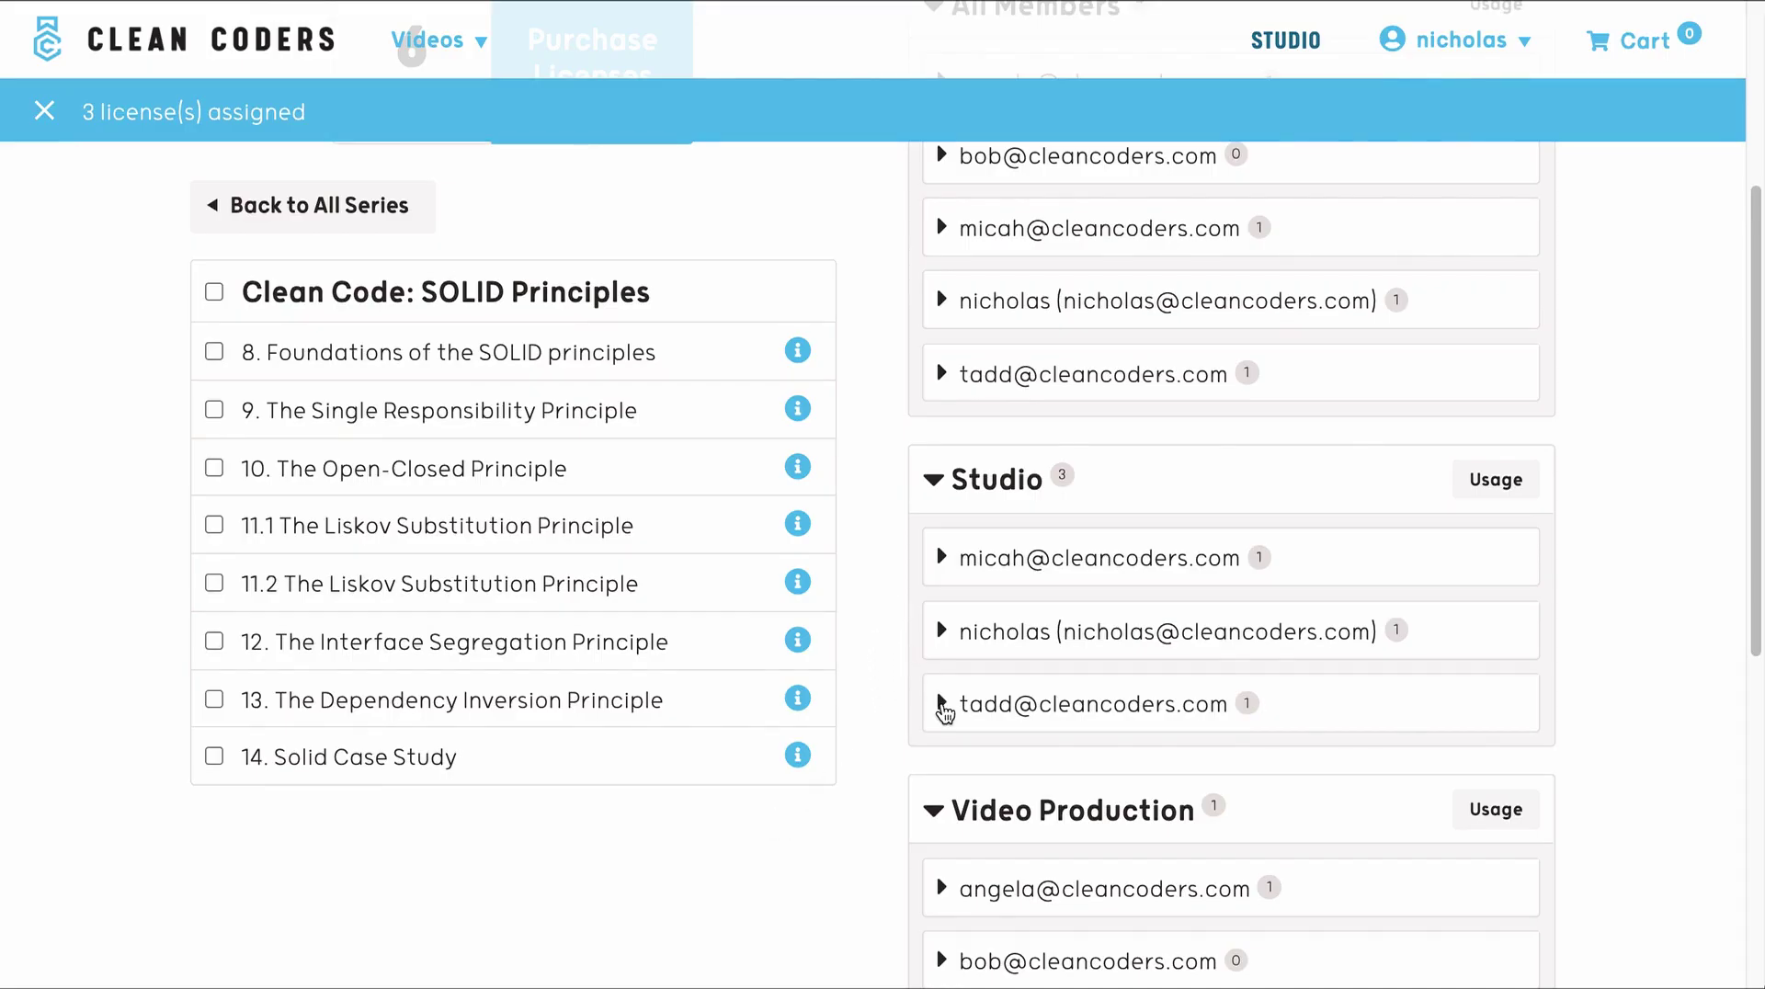
- Expand the three Studio members' rows to confirm episode 8, then collapse them
click(941, 705)
click(938, 687)
click(938, 669)
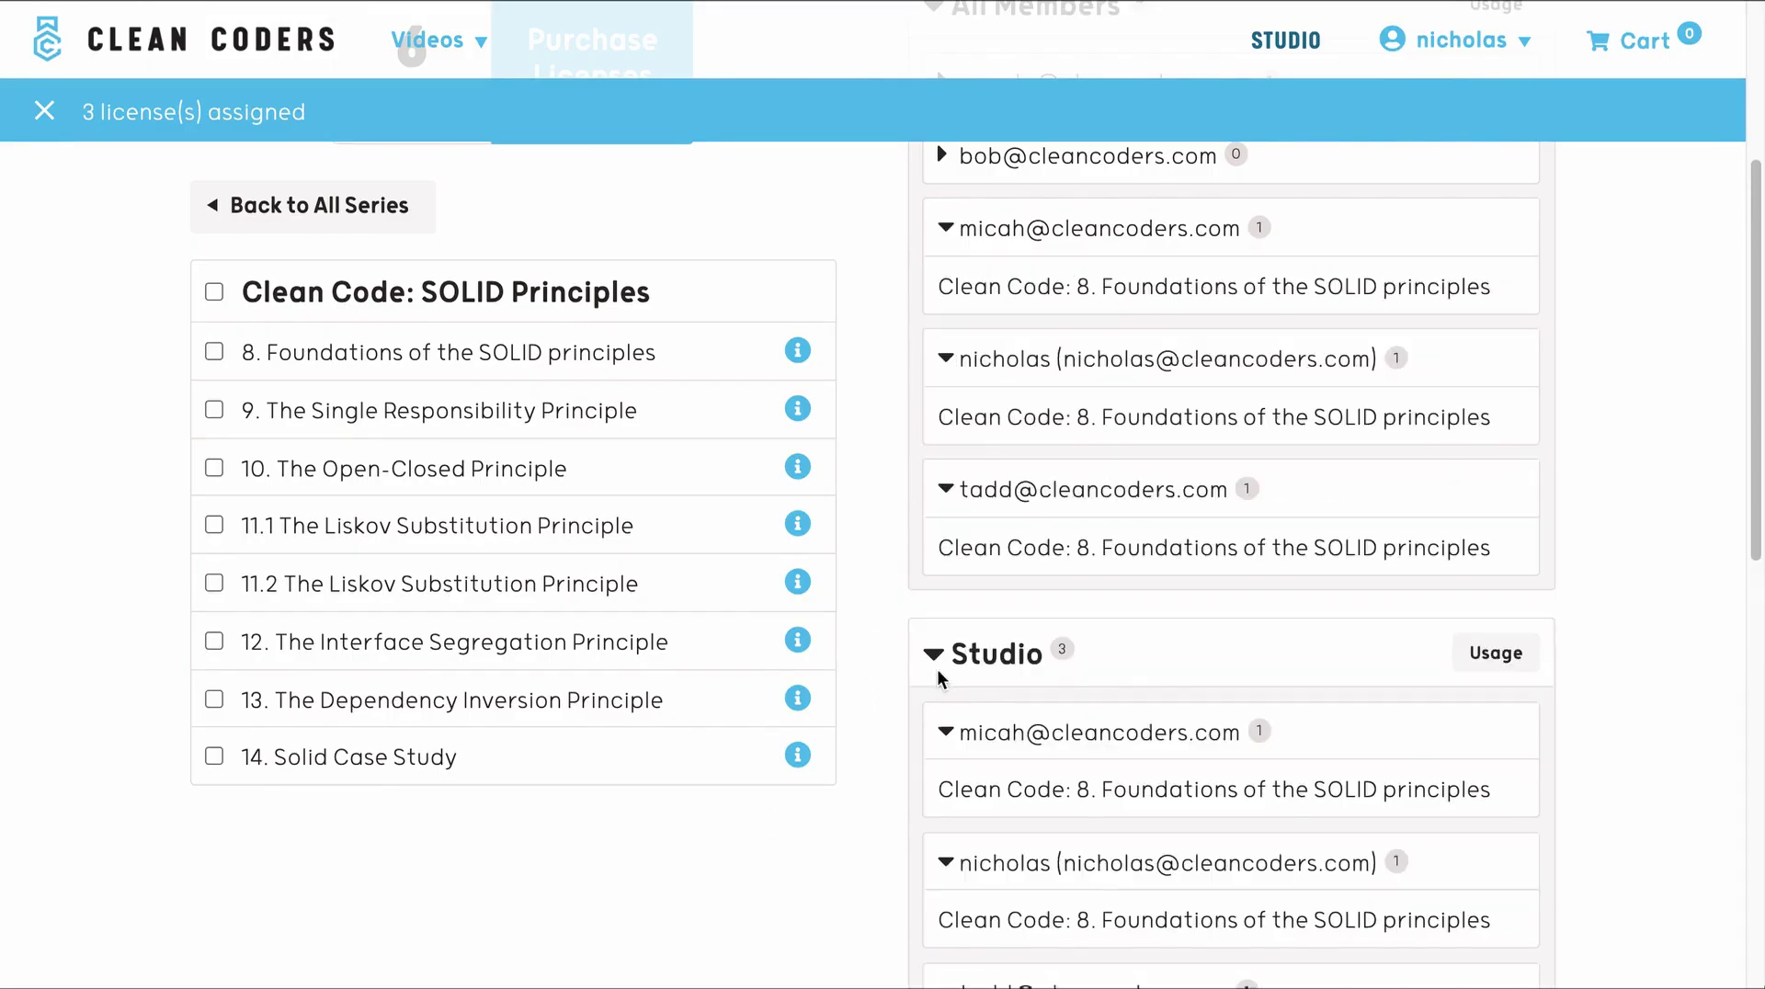
scroll(898, 630, down, 3)
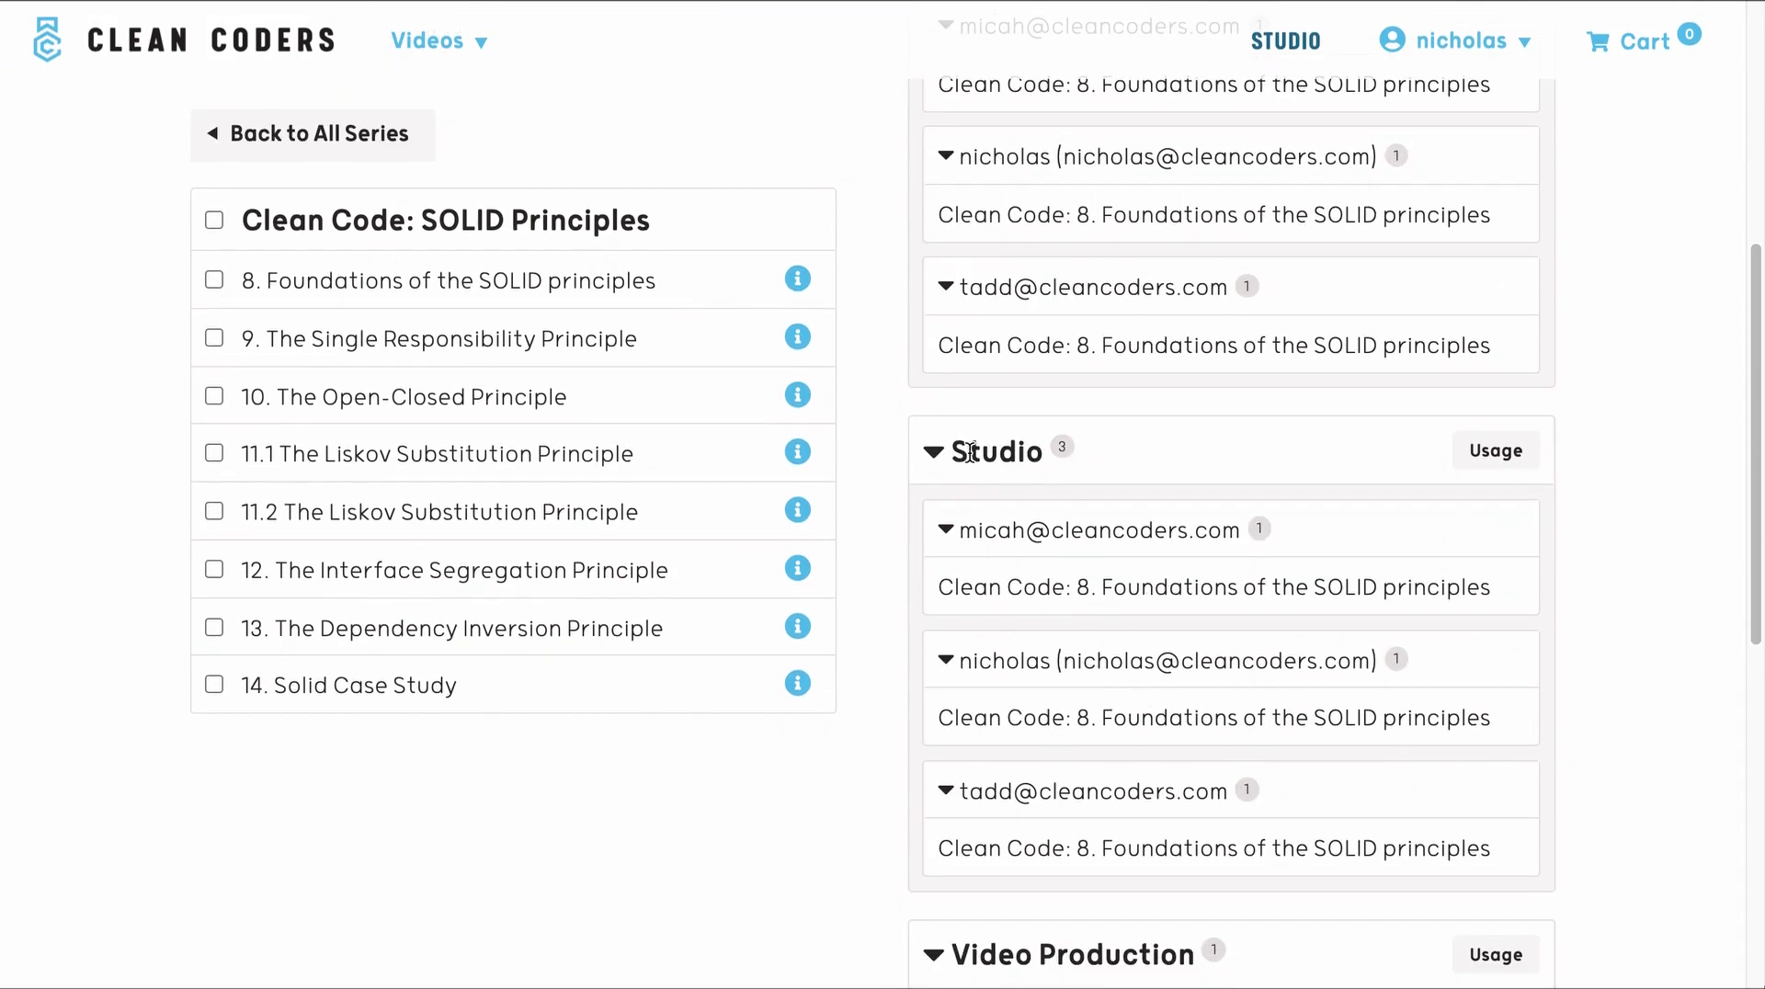
click(945, 529)
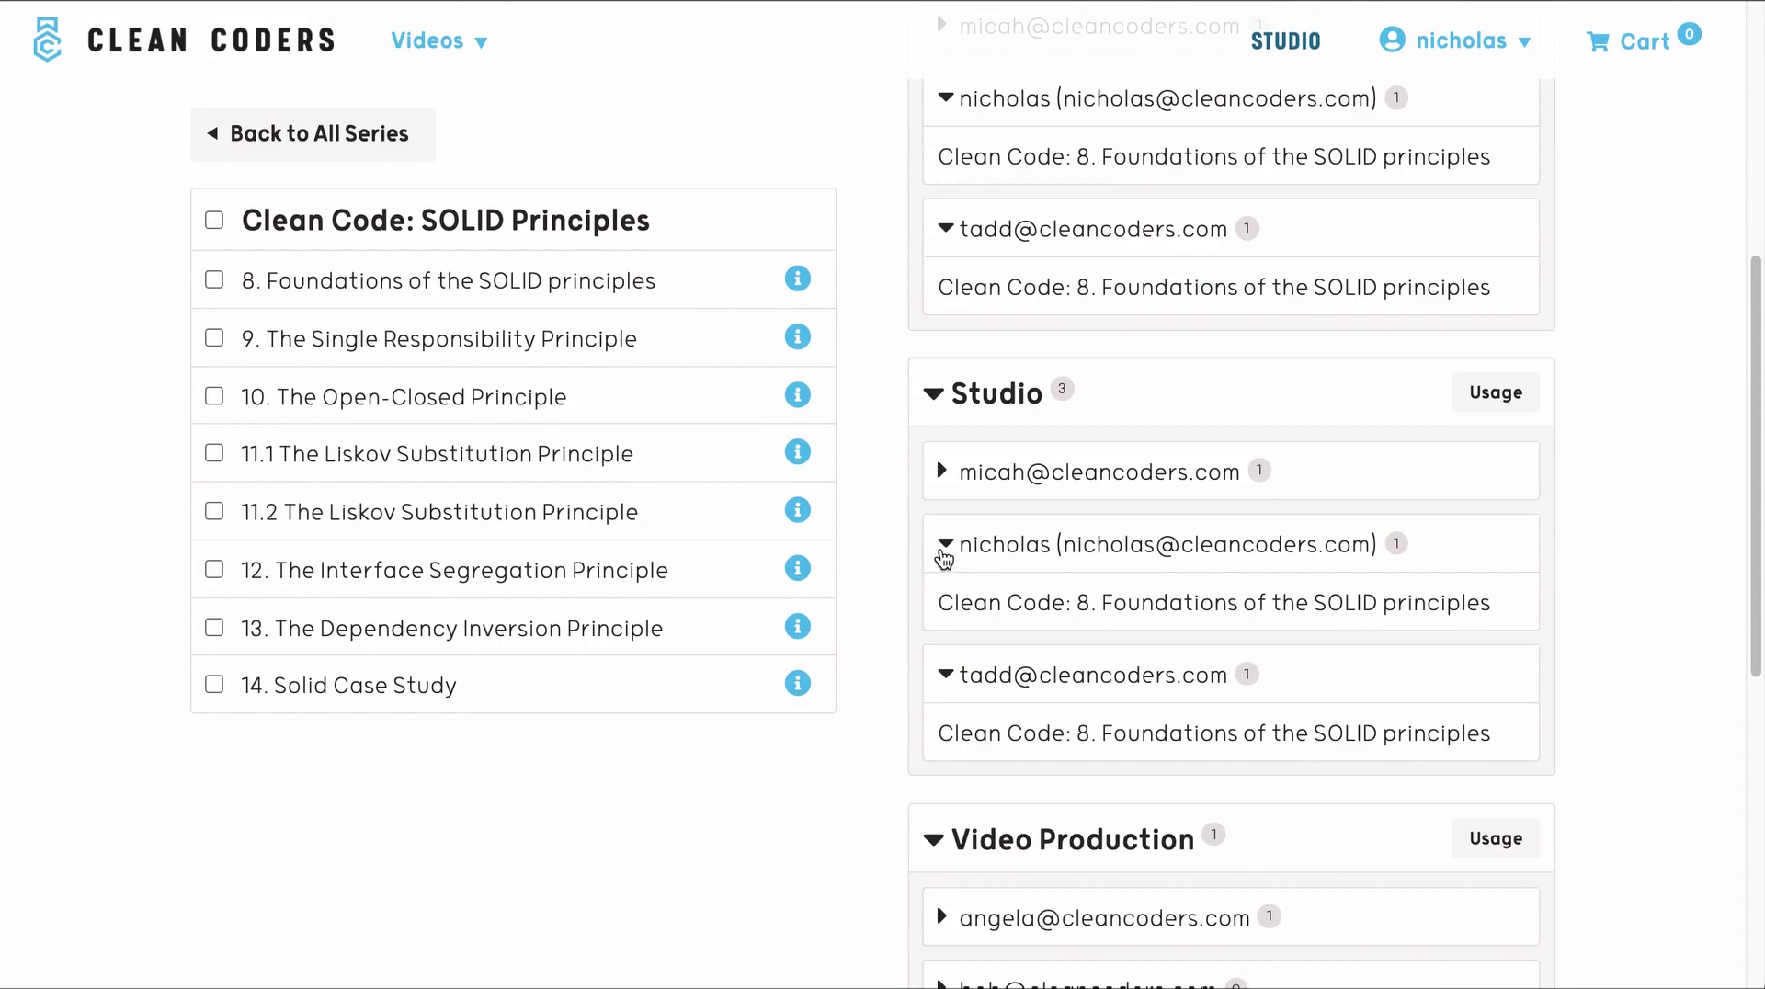
click(945, 550)
click(946, 568)
double_click(1062, 273)
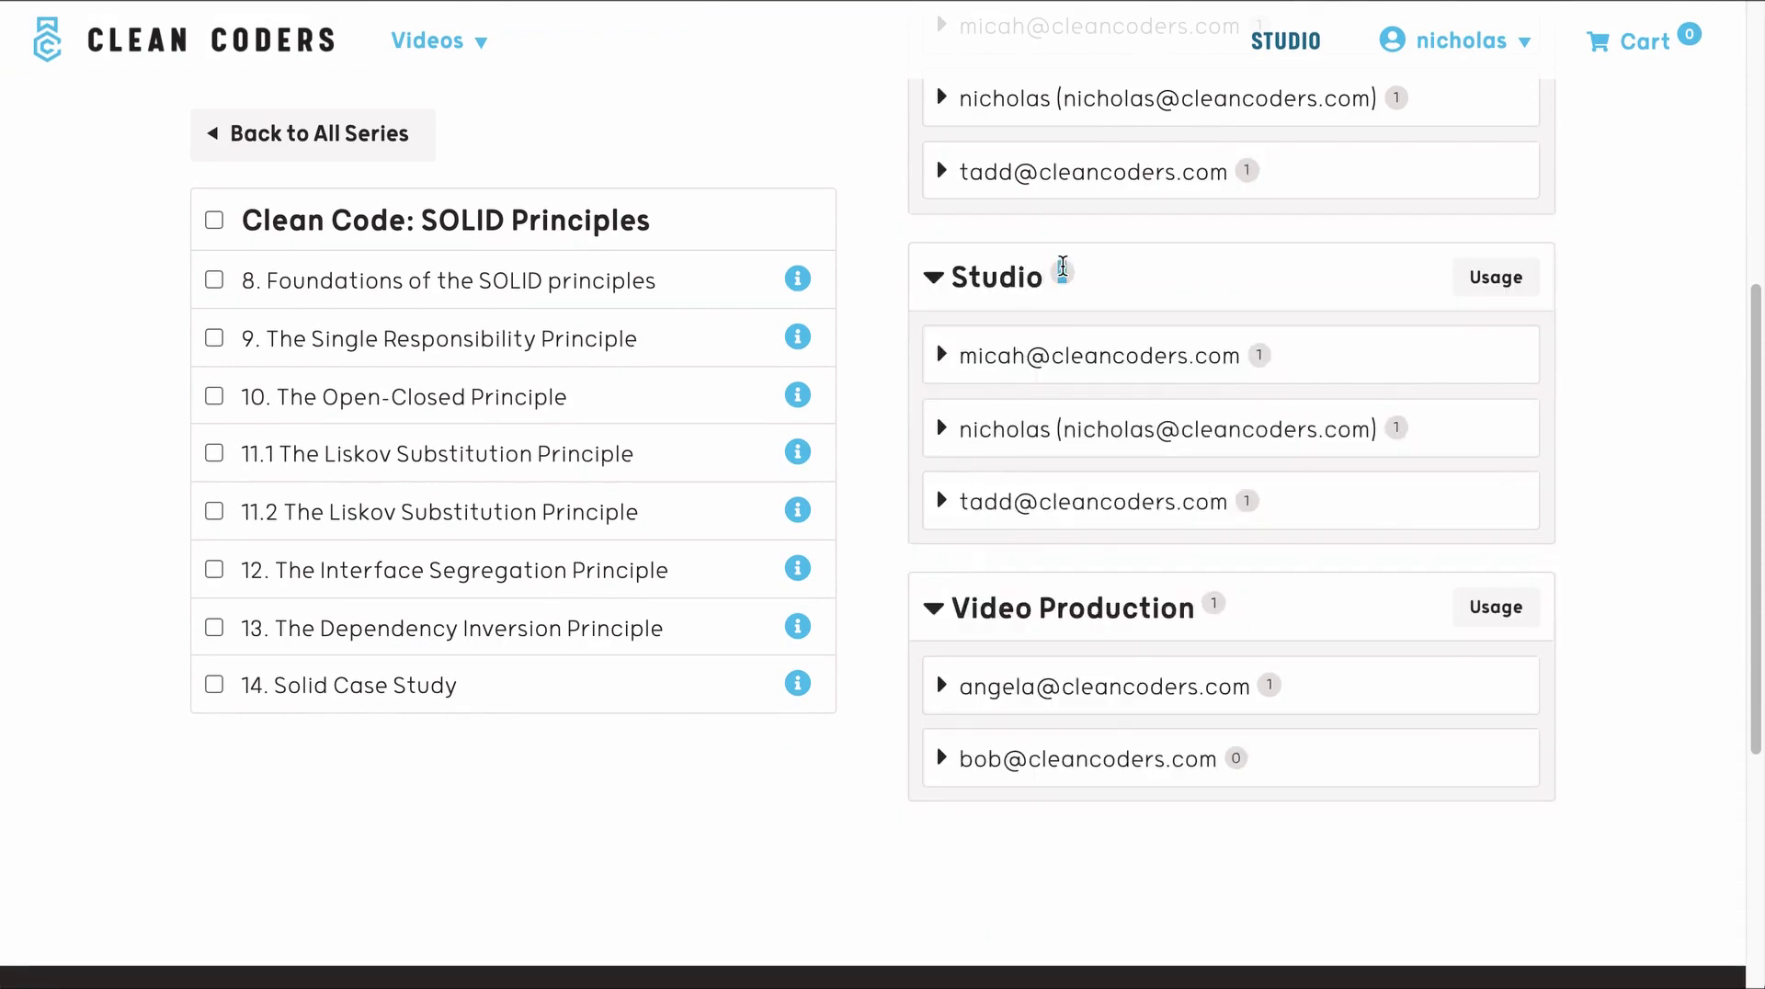
scroll(832, 446, up, 4)
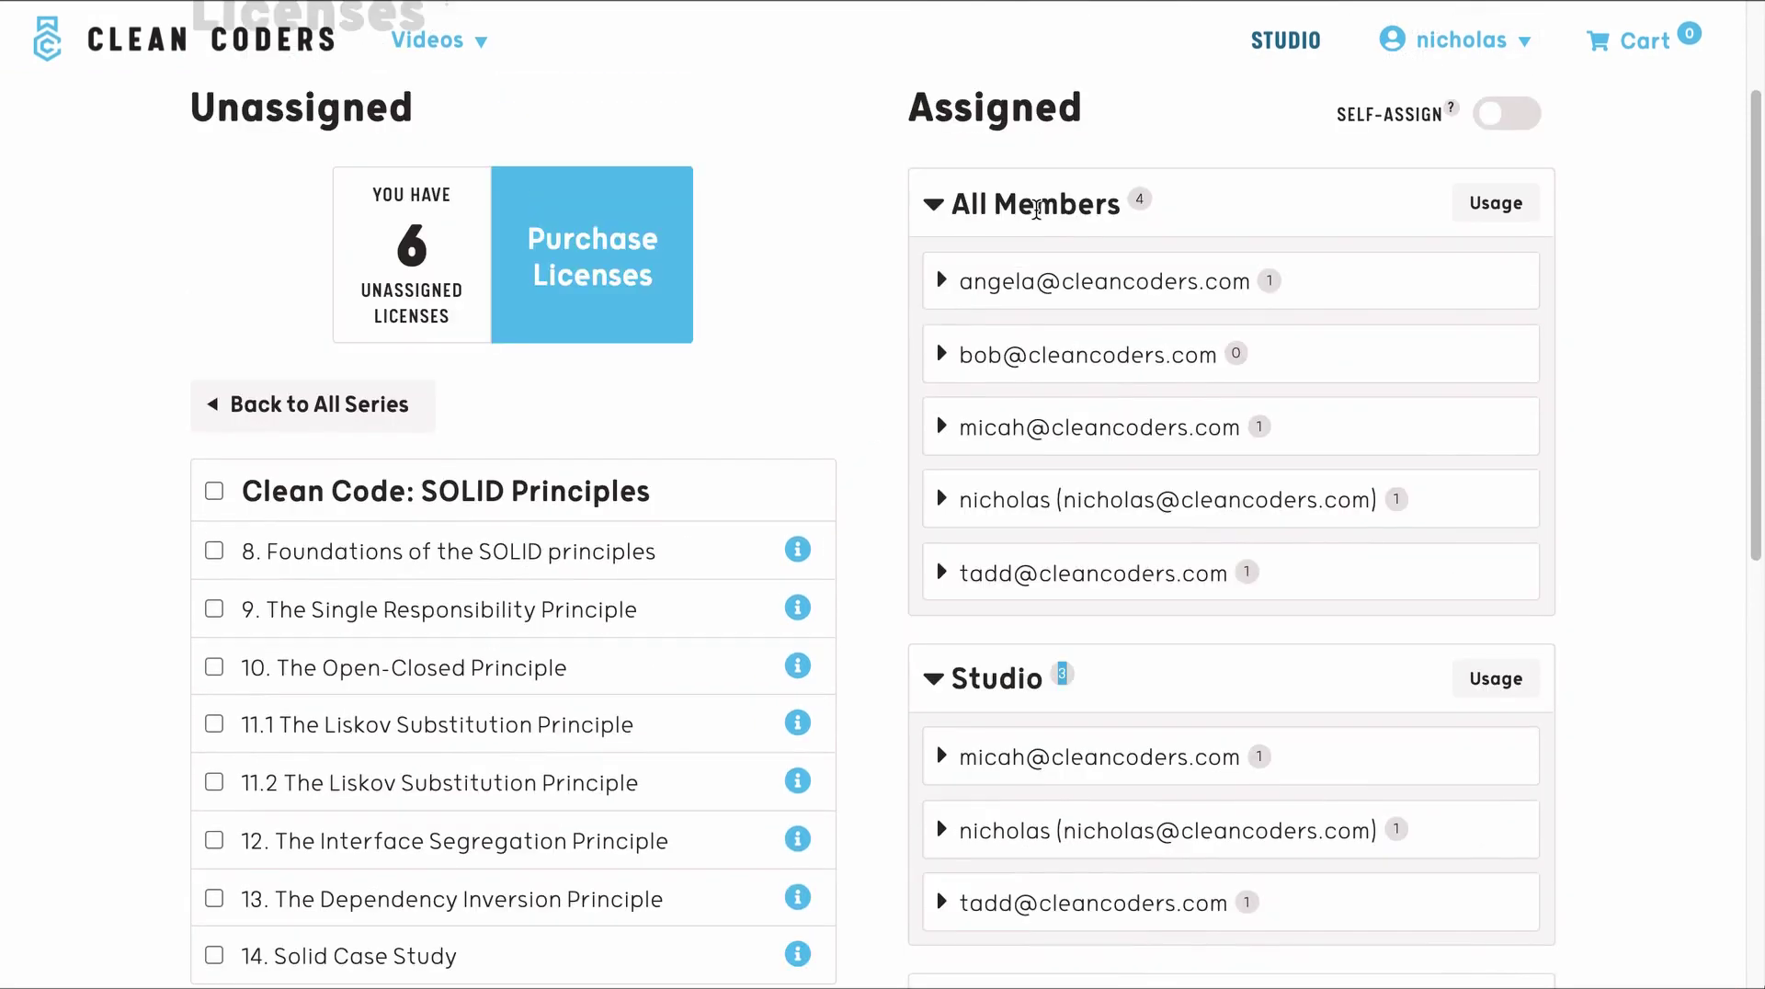
double_click(1140, 197)
scroll(866, 369, down, 1)
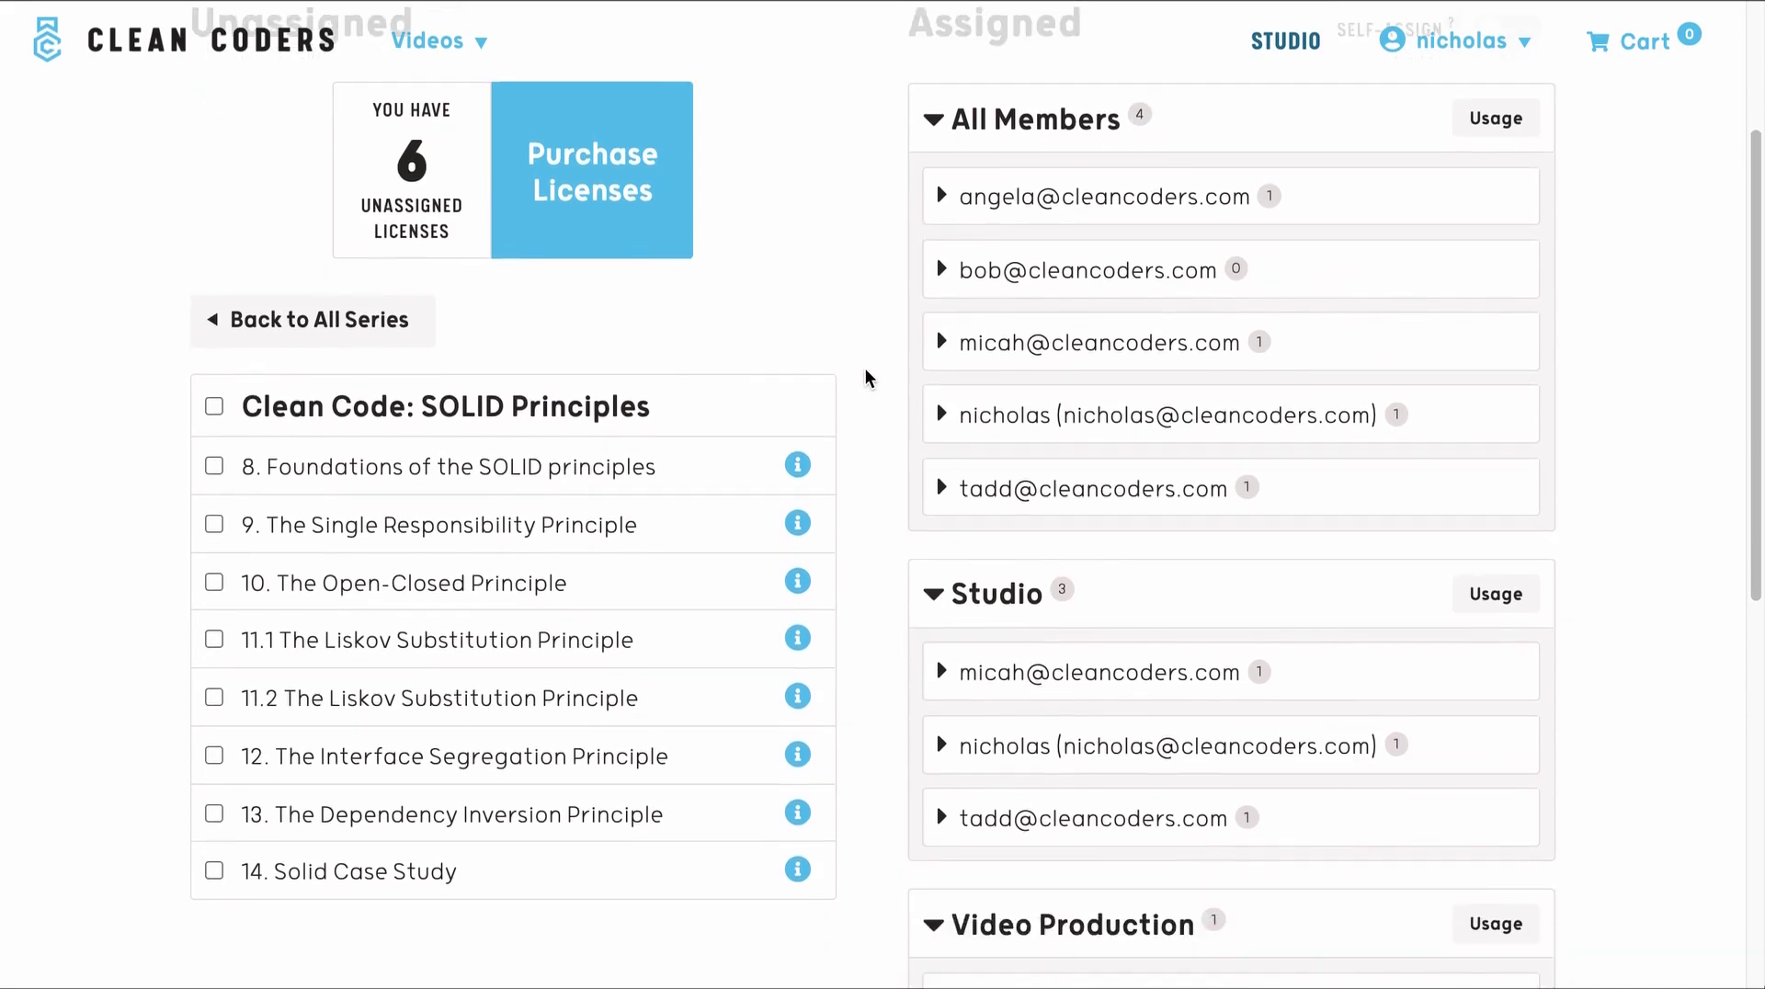
scroll(868, 379, down, 1)
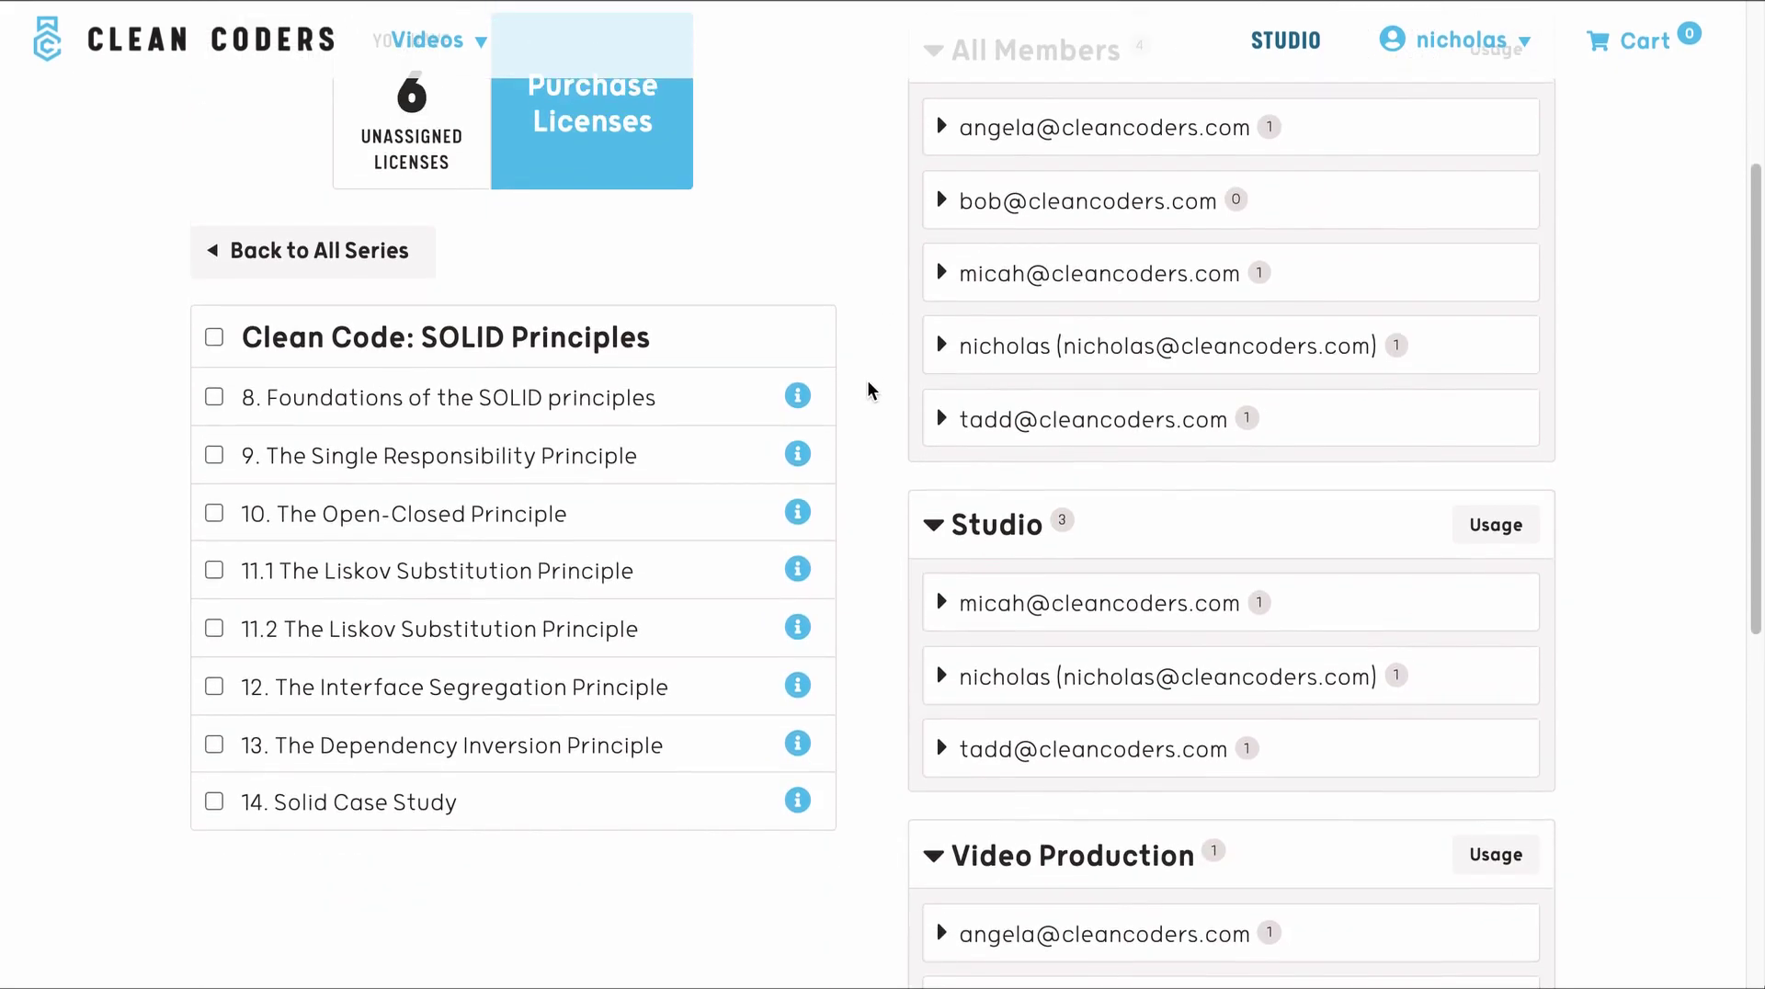
scroll(868, 379, down, 2)
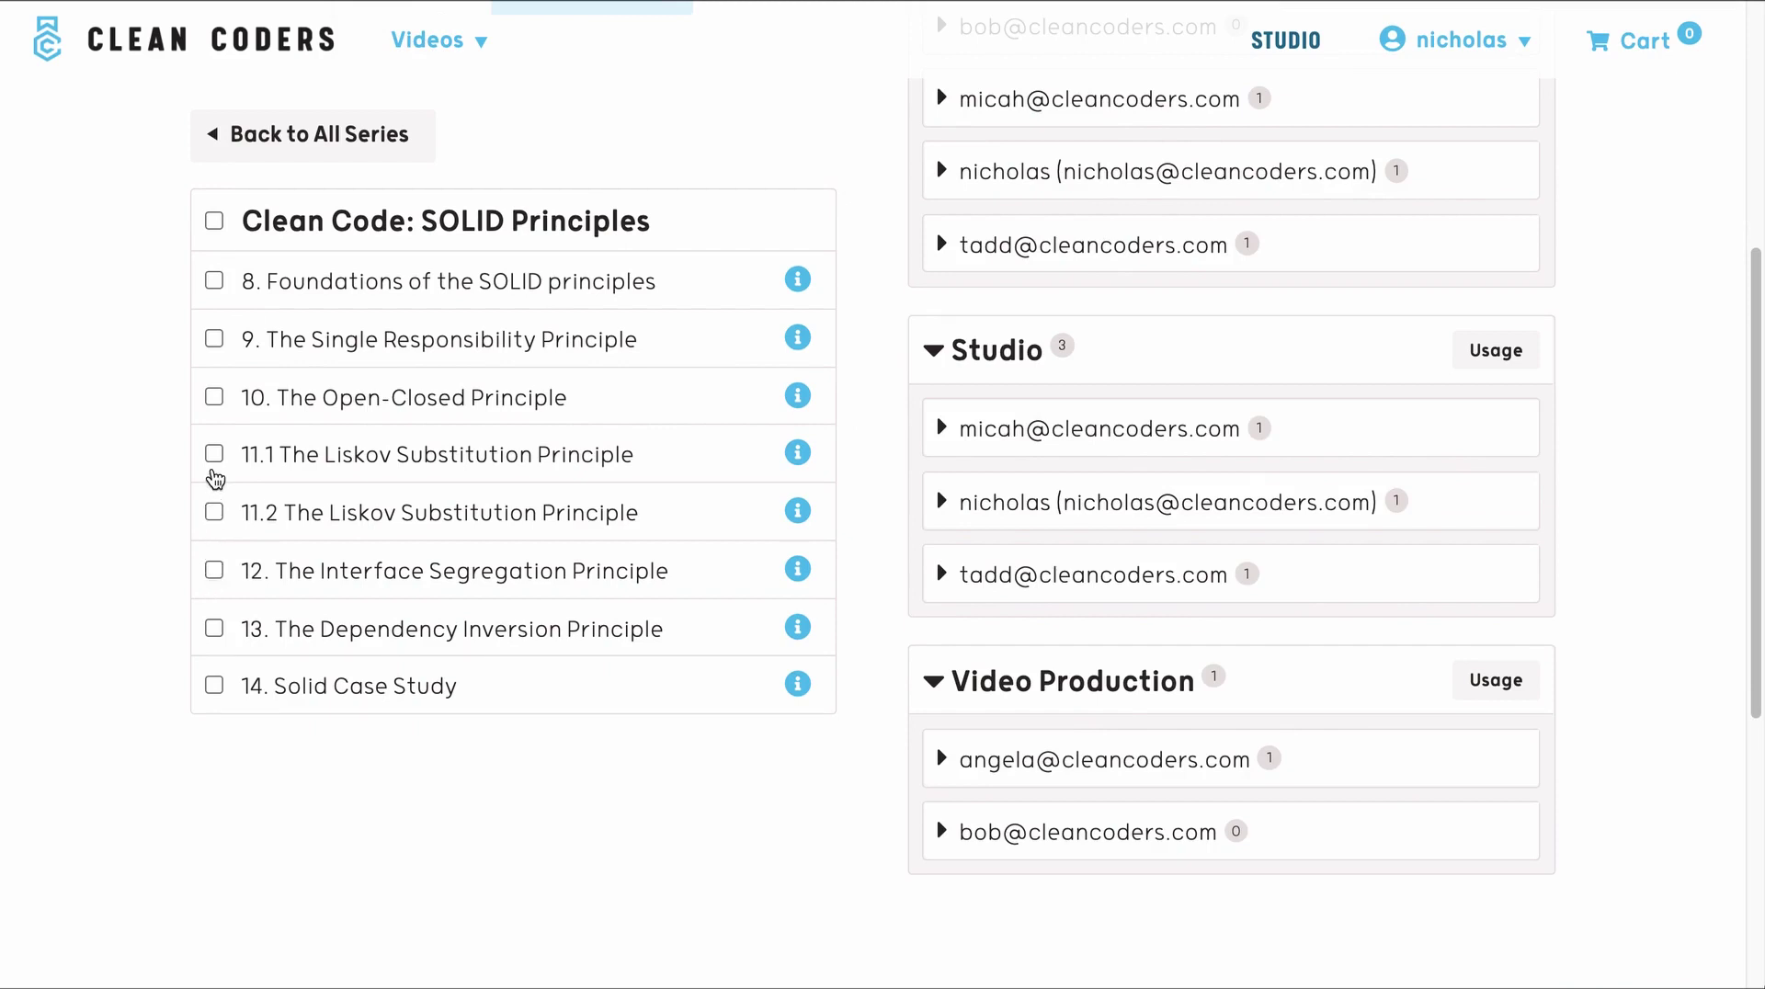
- Tick SOLID lessons 11.1 through 14, leaving lessons 8, 9 and 10 unticked
click(214, 453)
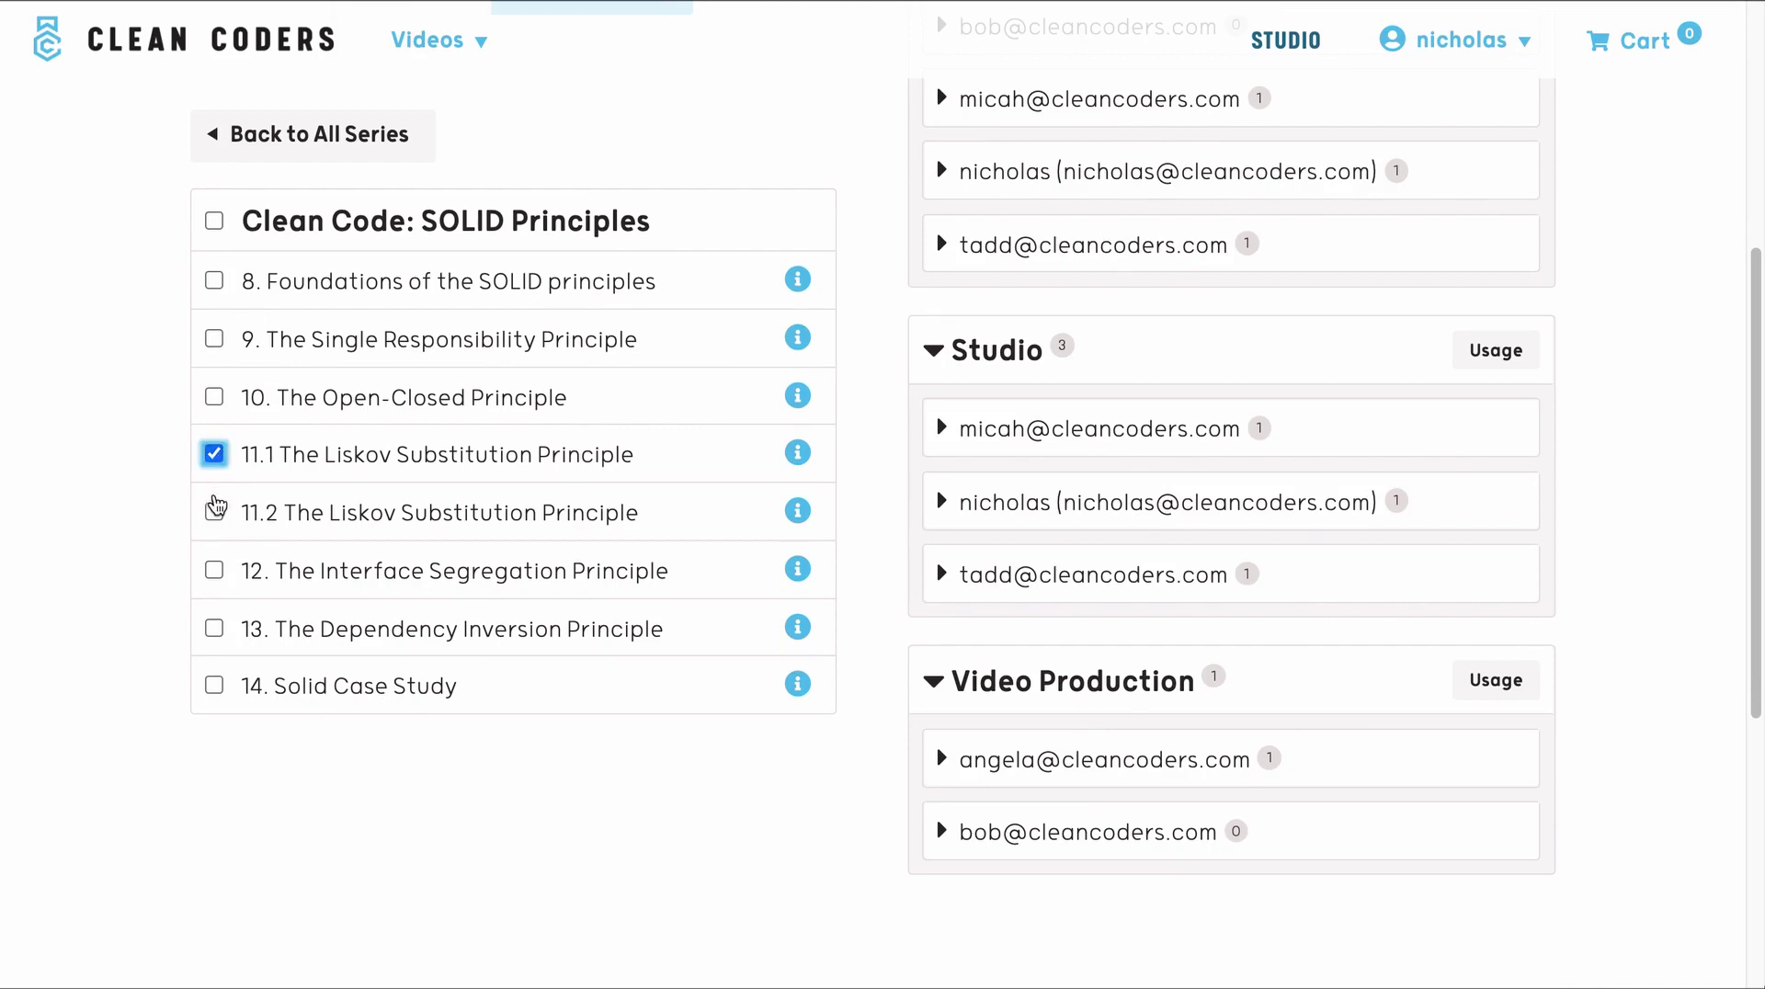
click(214, 512)
click(214, 570)
click(214, 628)
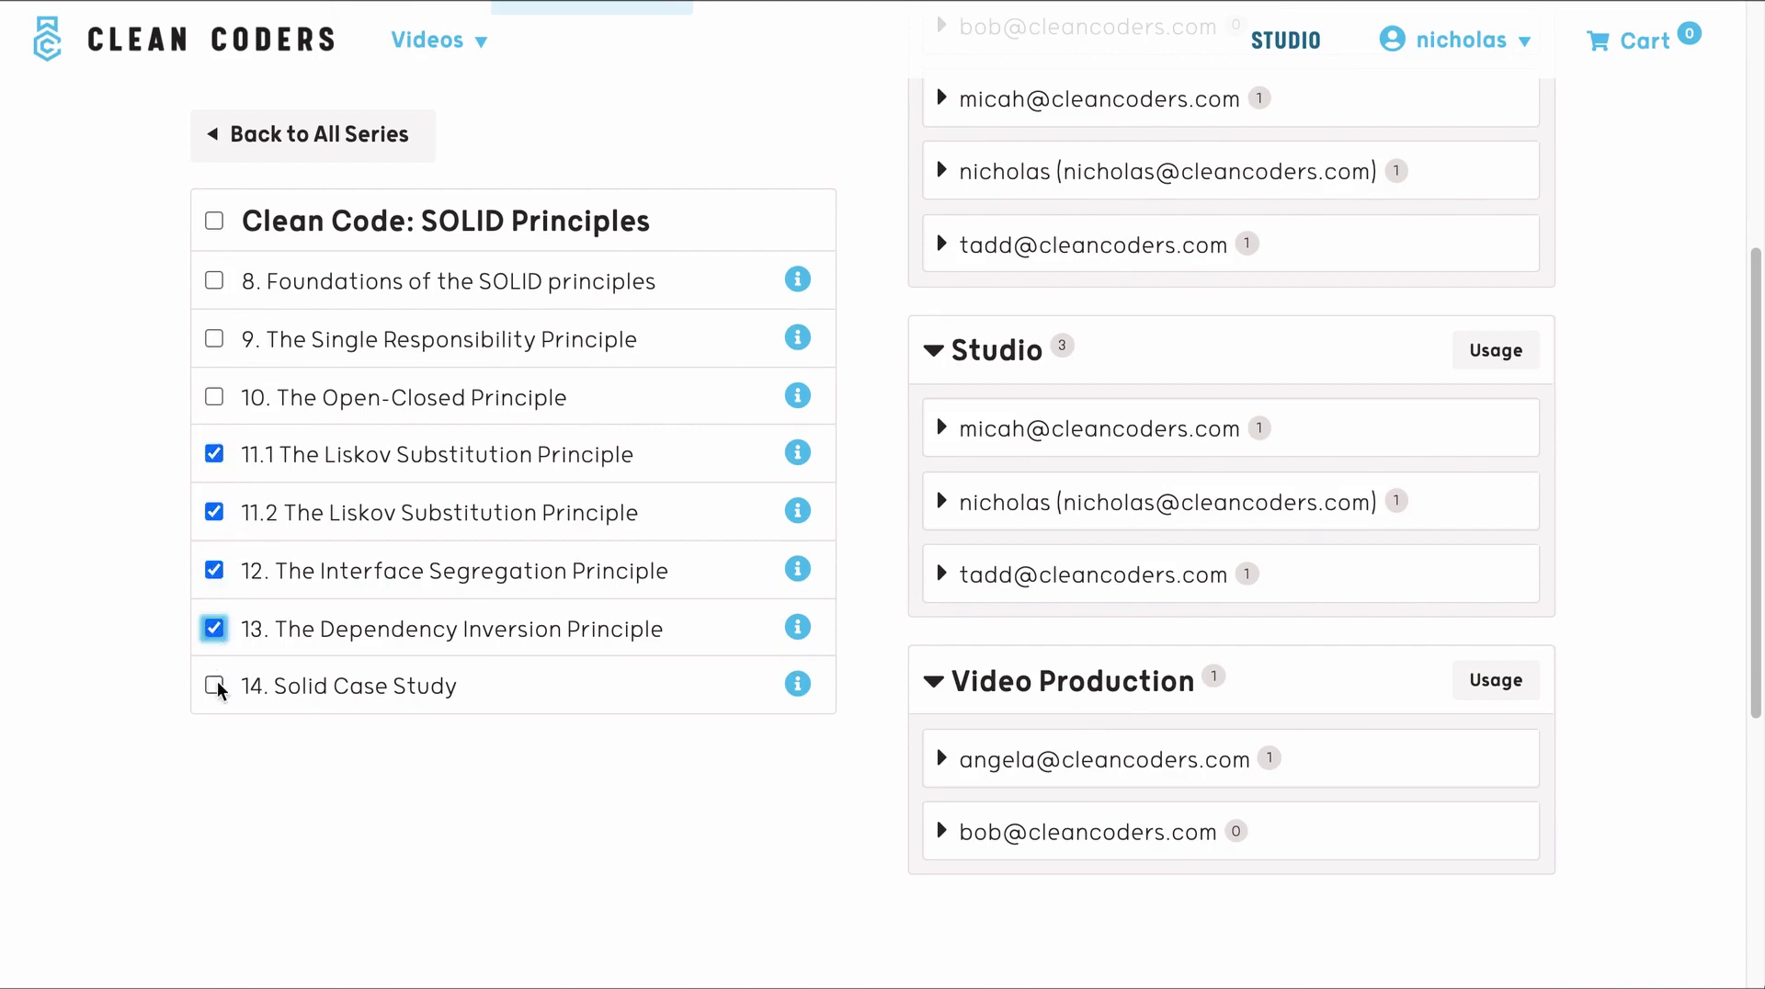
click(214, 685)
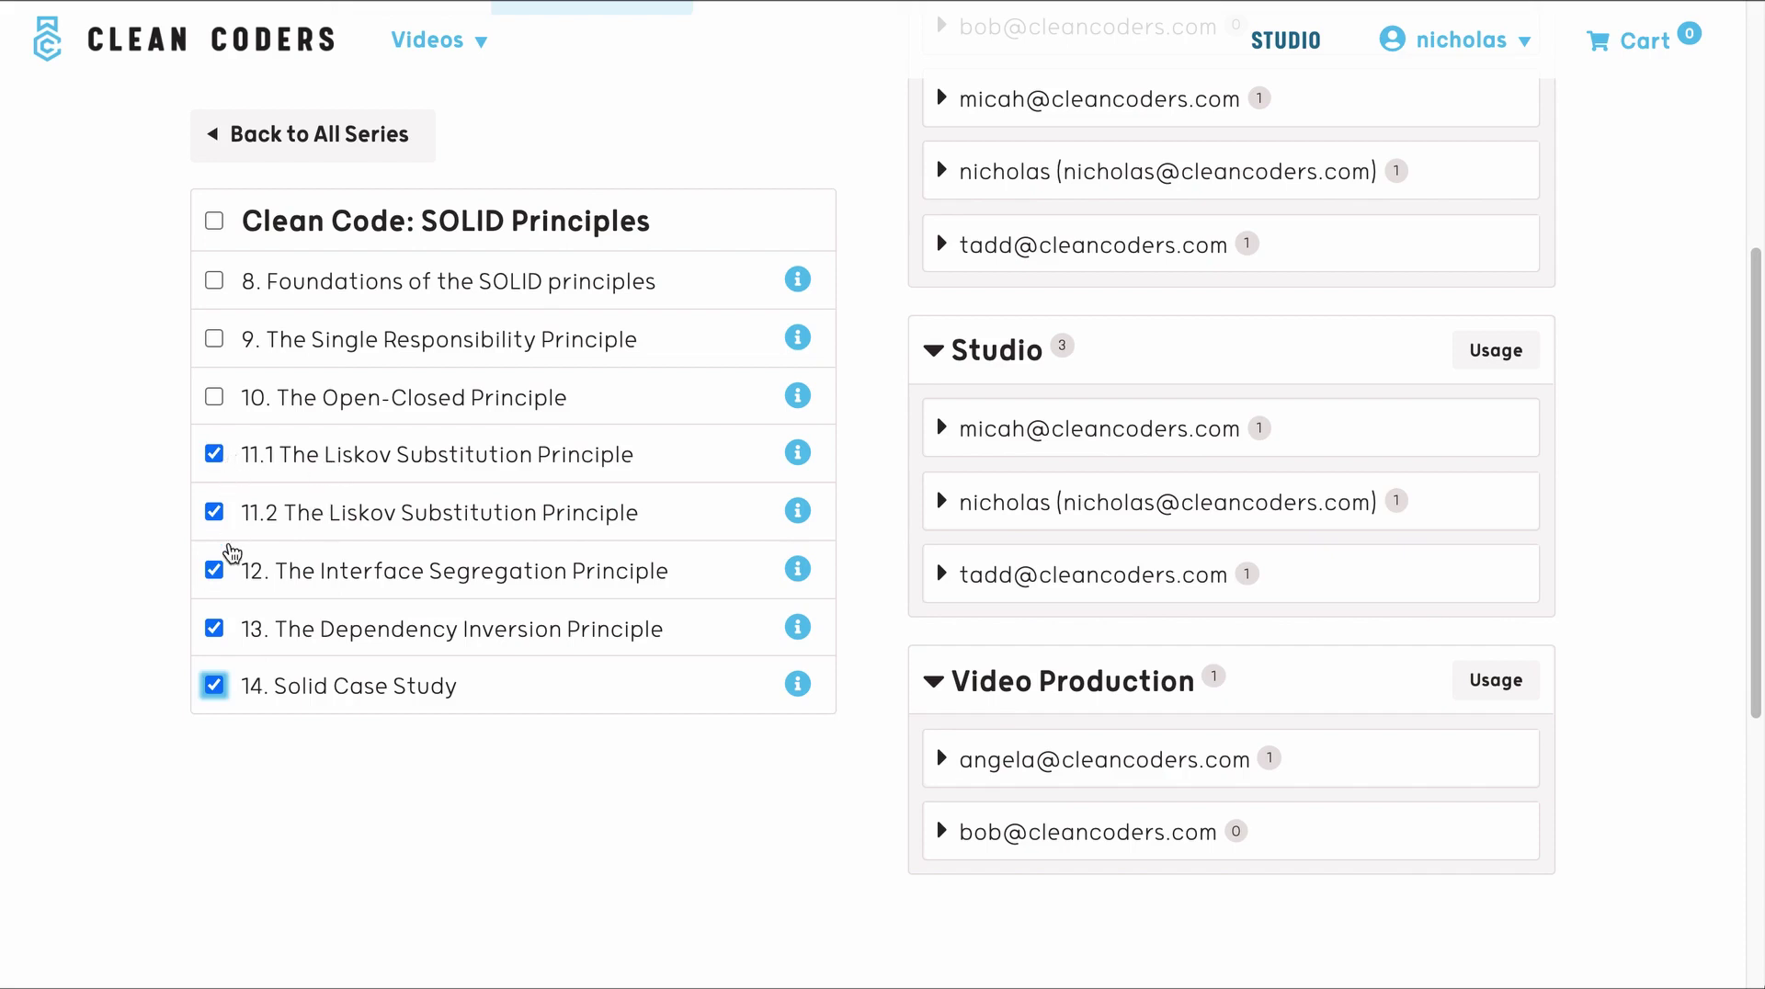
scroll(227, 625, up, 2)
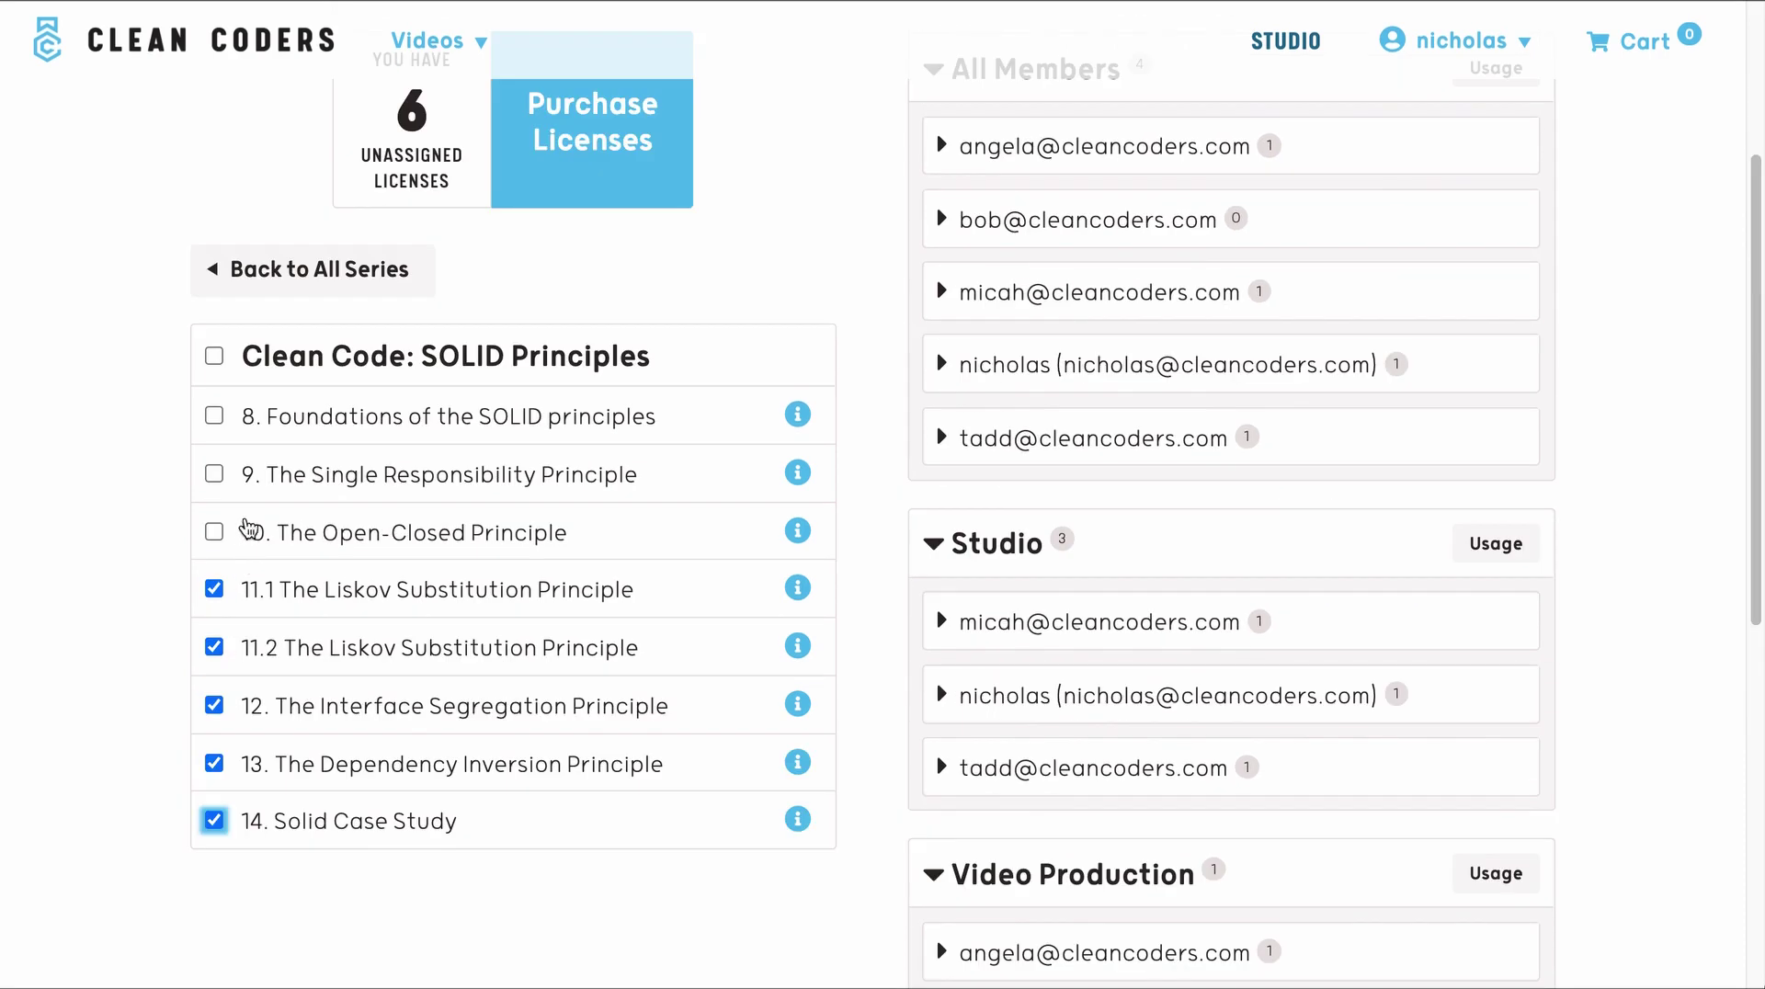
click(213, 359)
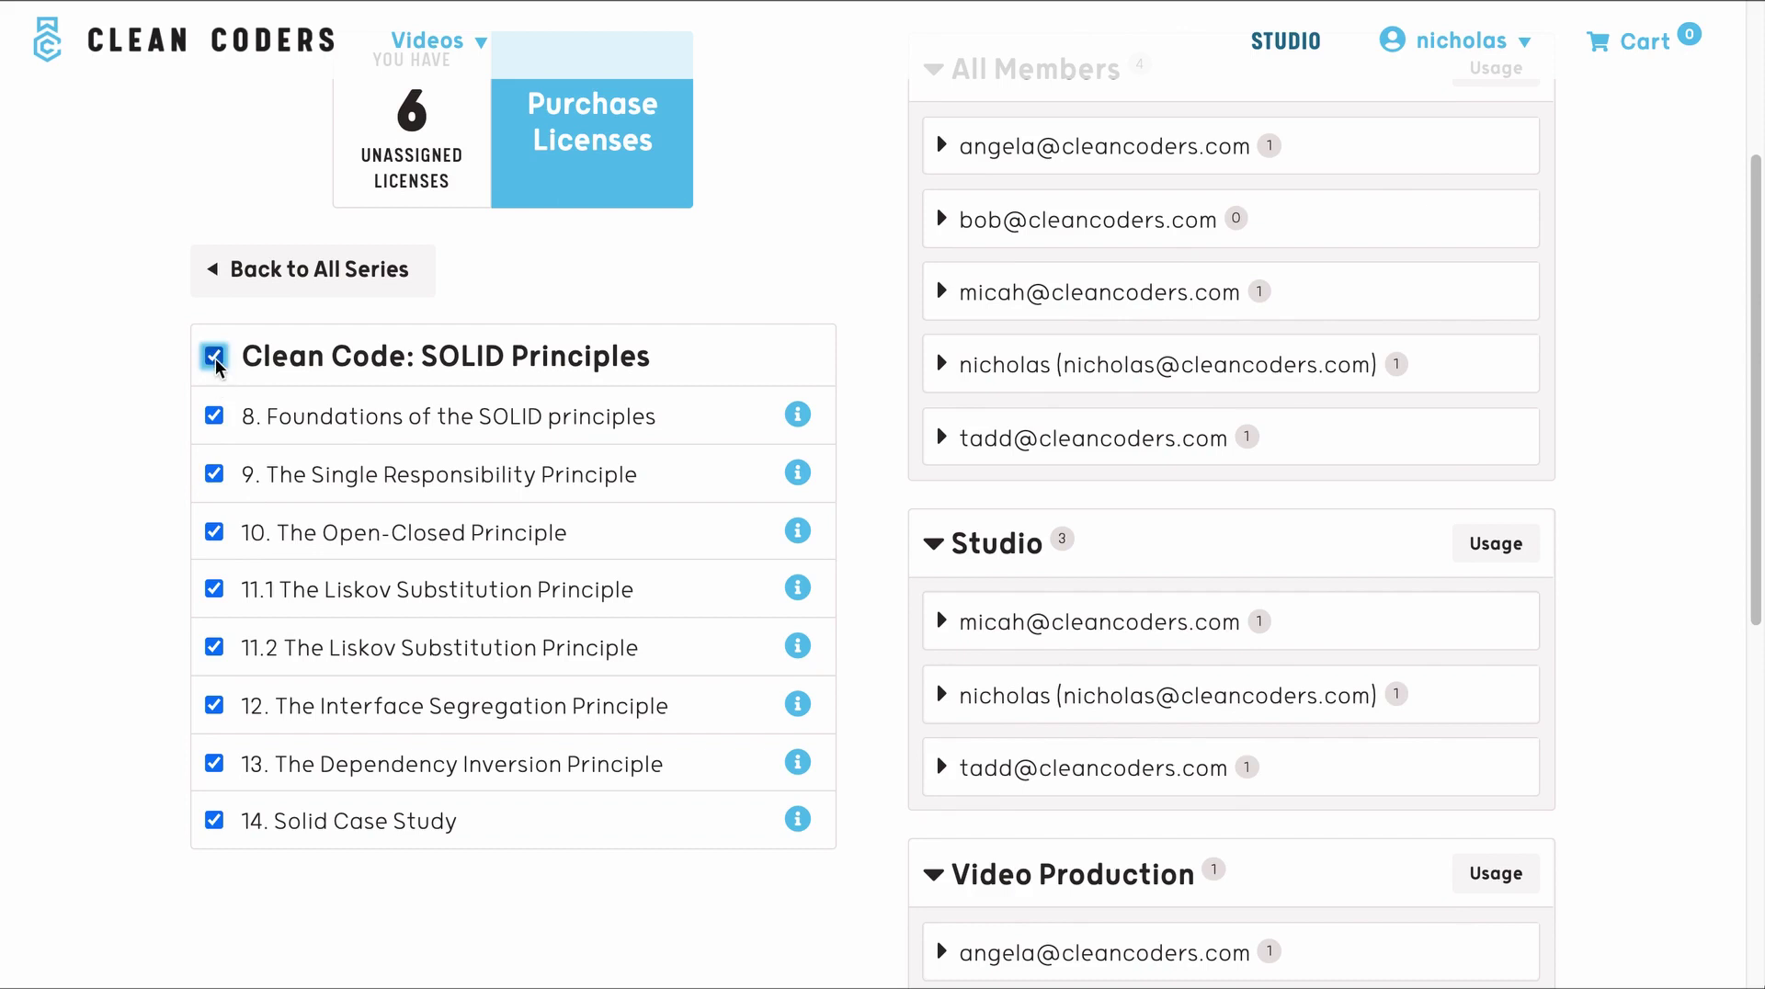
click(214, 413)
click(215, 476)
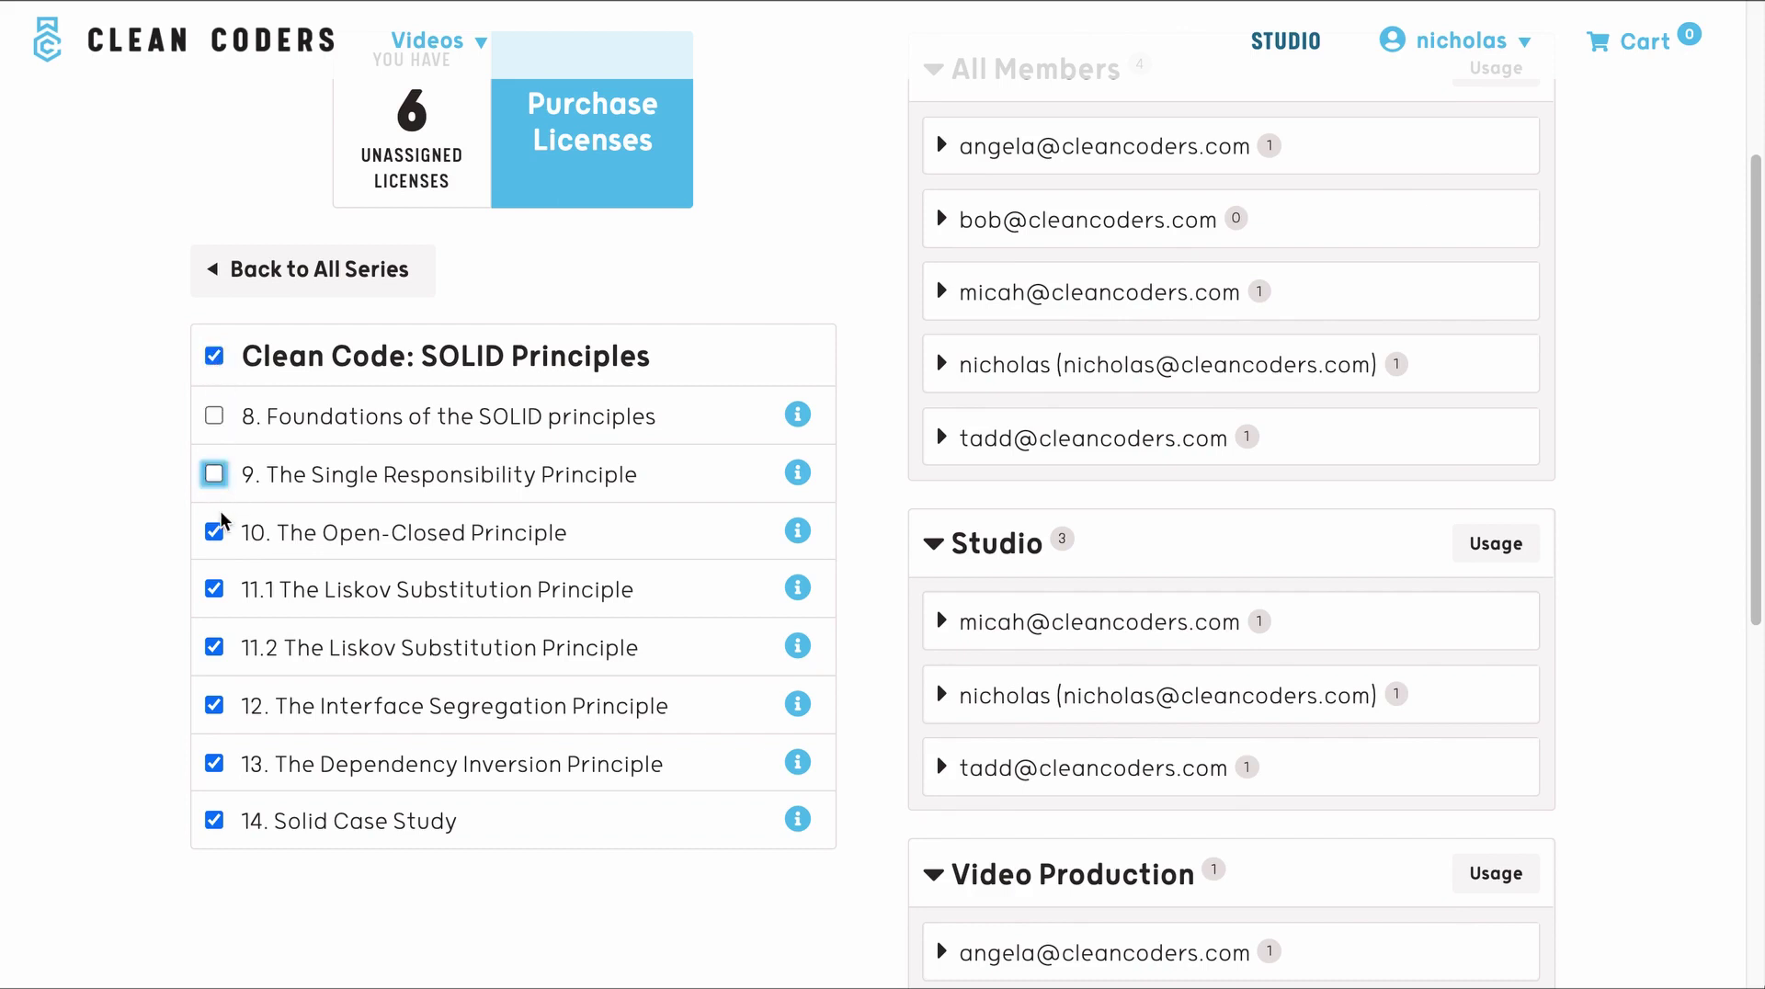
click(216, 530)
- Drag lessons 11.1–14 onto the Video Production group
scroll(354, 667, down, 1)
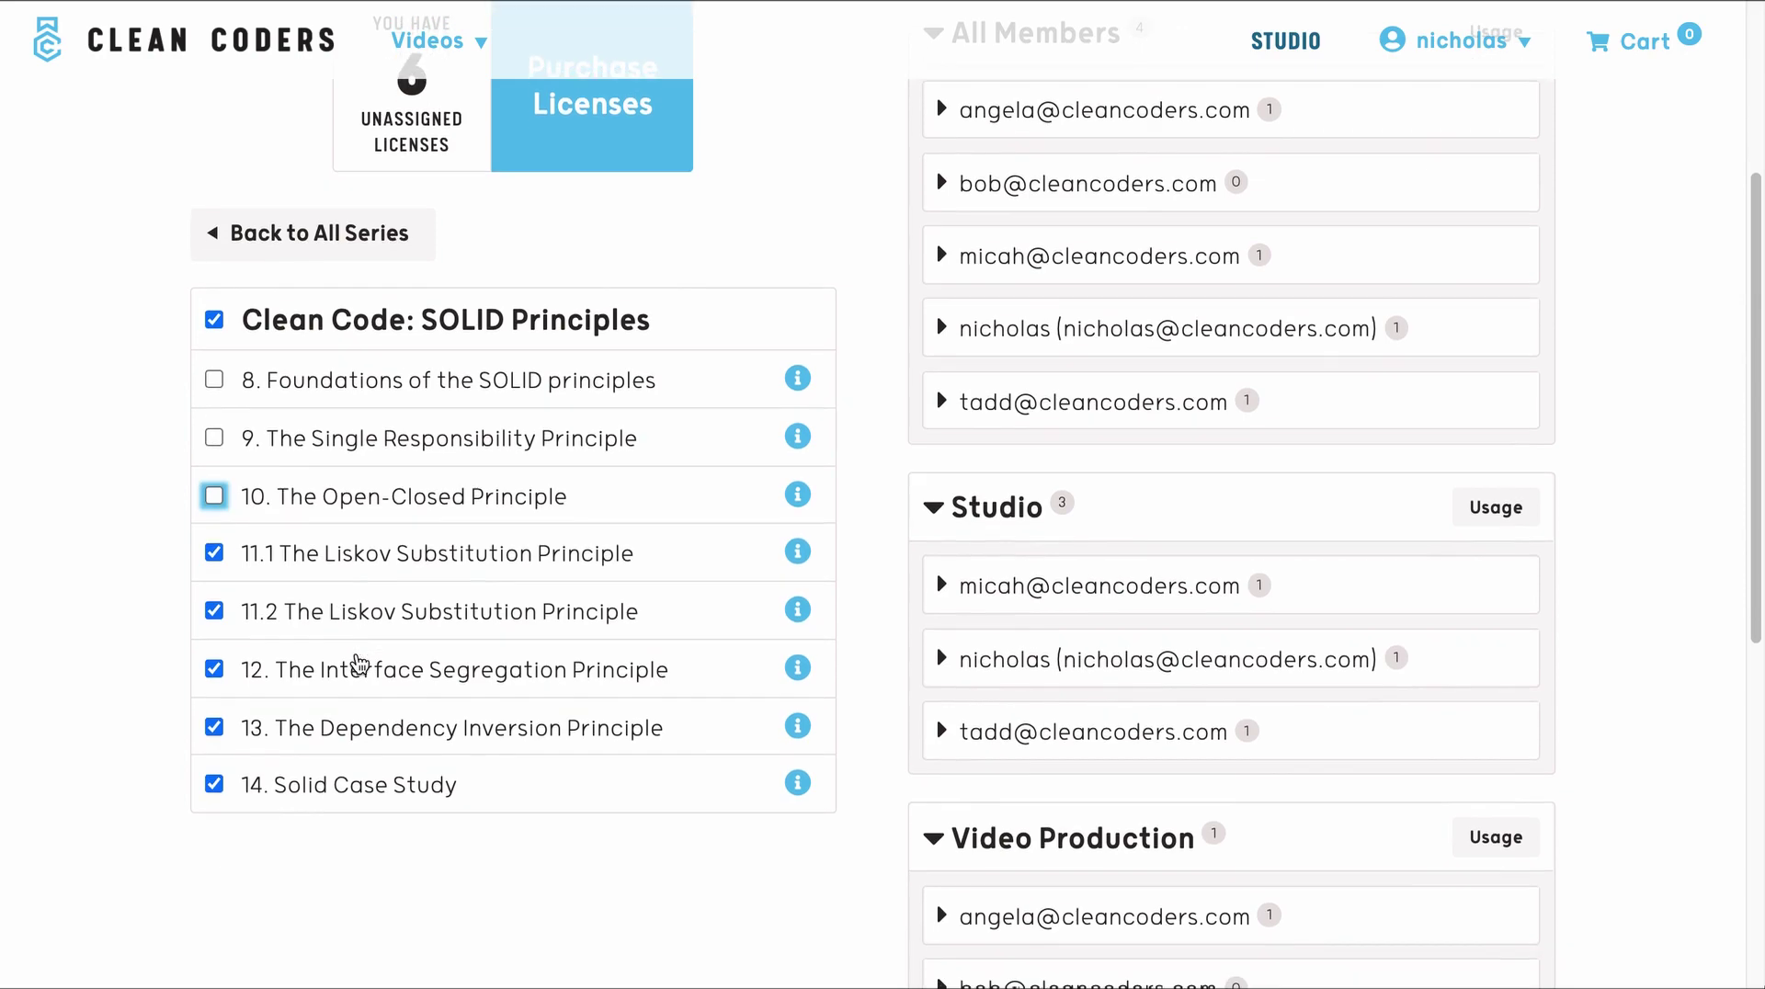
scroll(374, 583, down, 1)
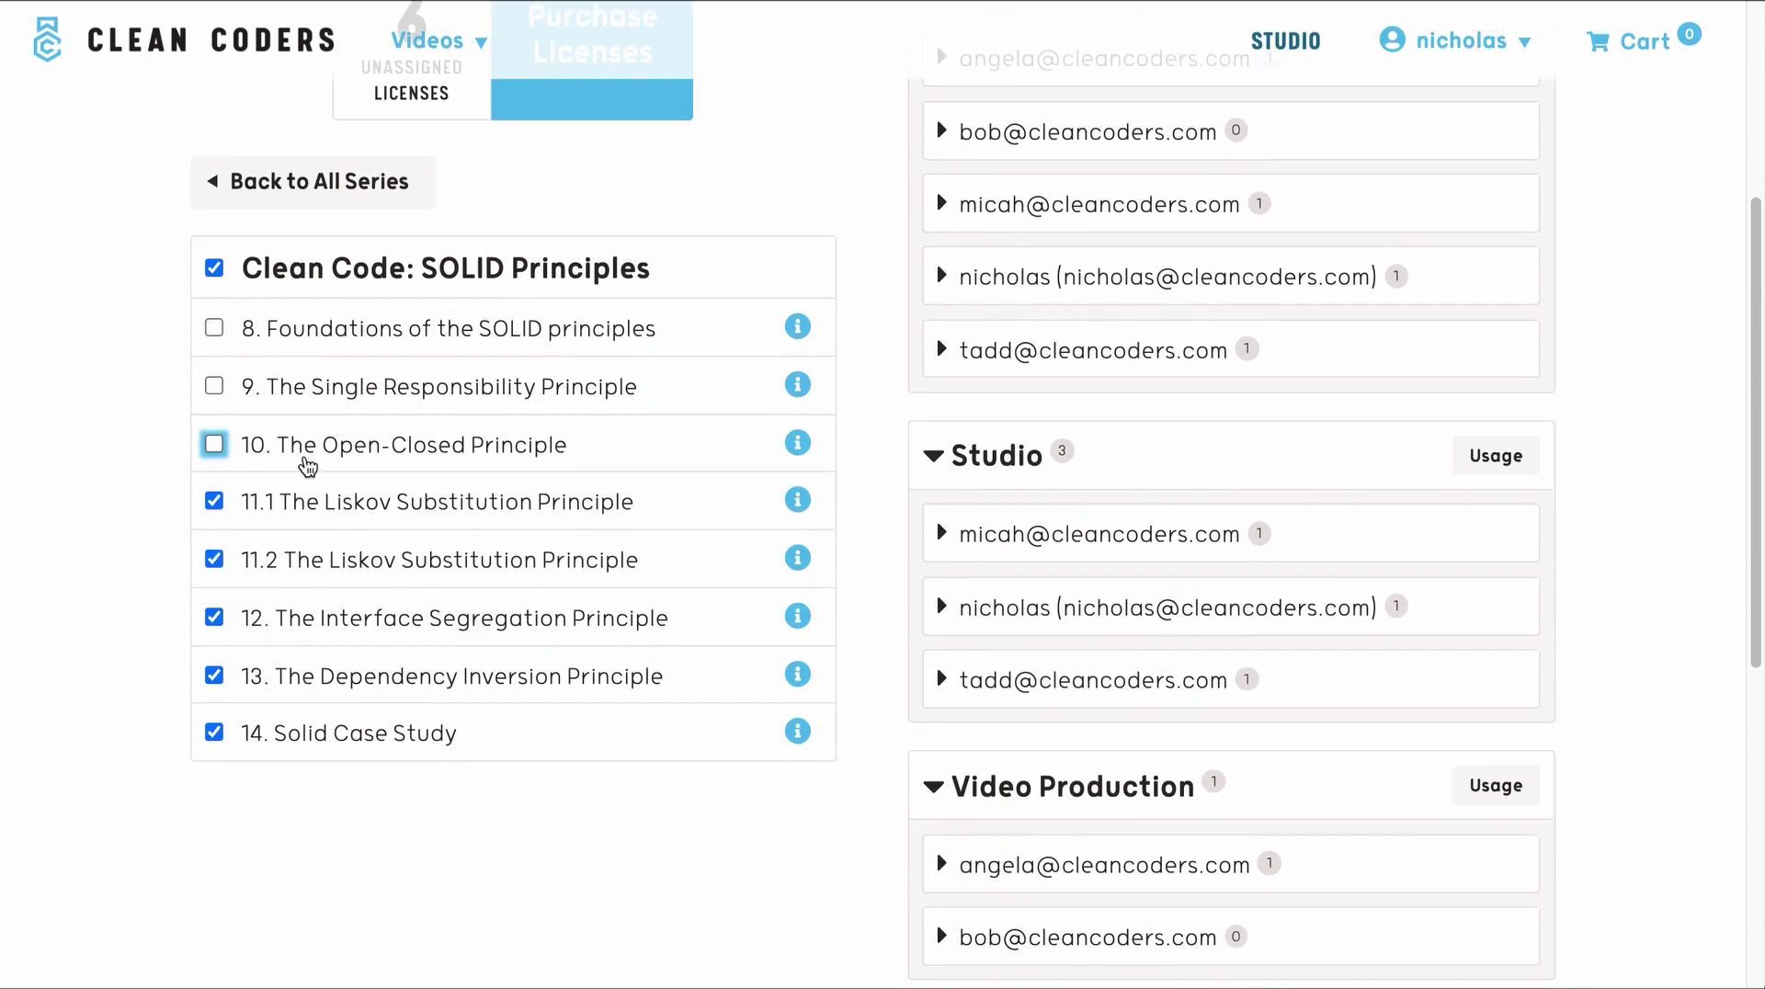
drag(687, 509, 1080, 707)
scroll(891, 532, down, 1)
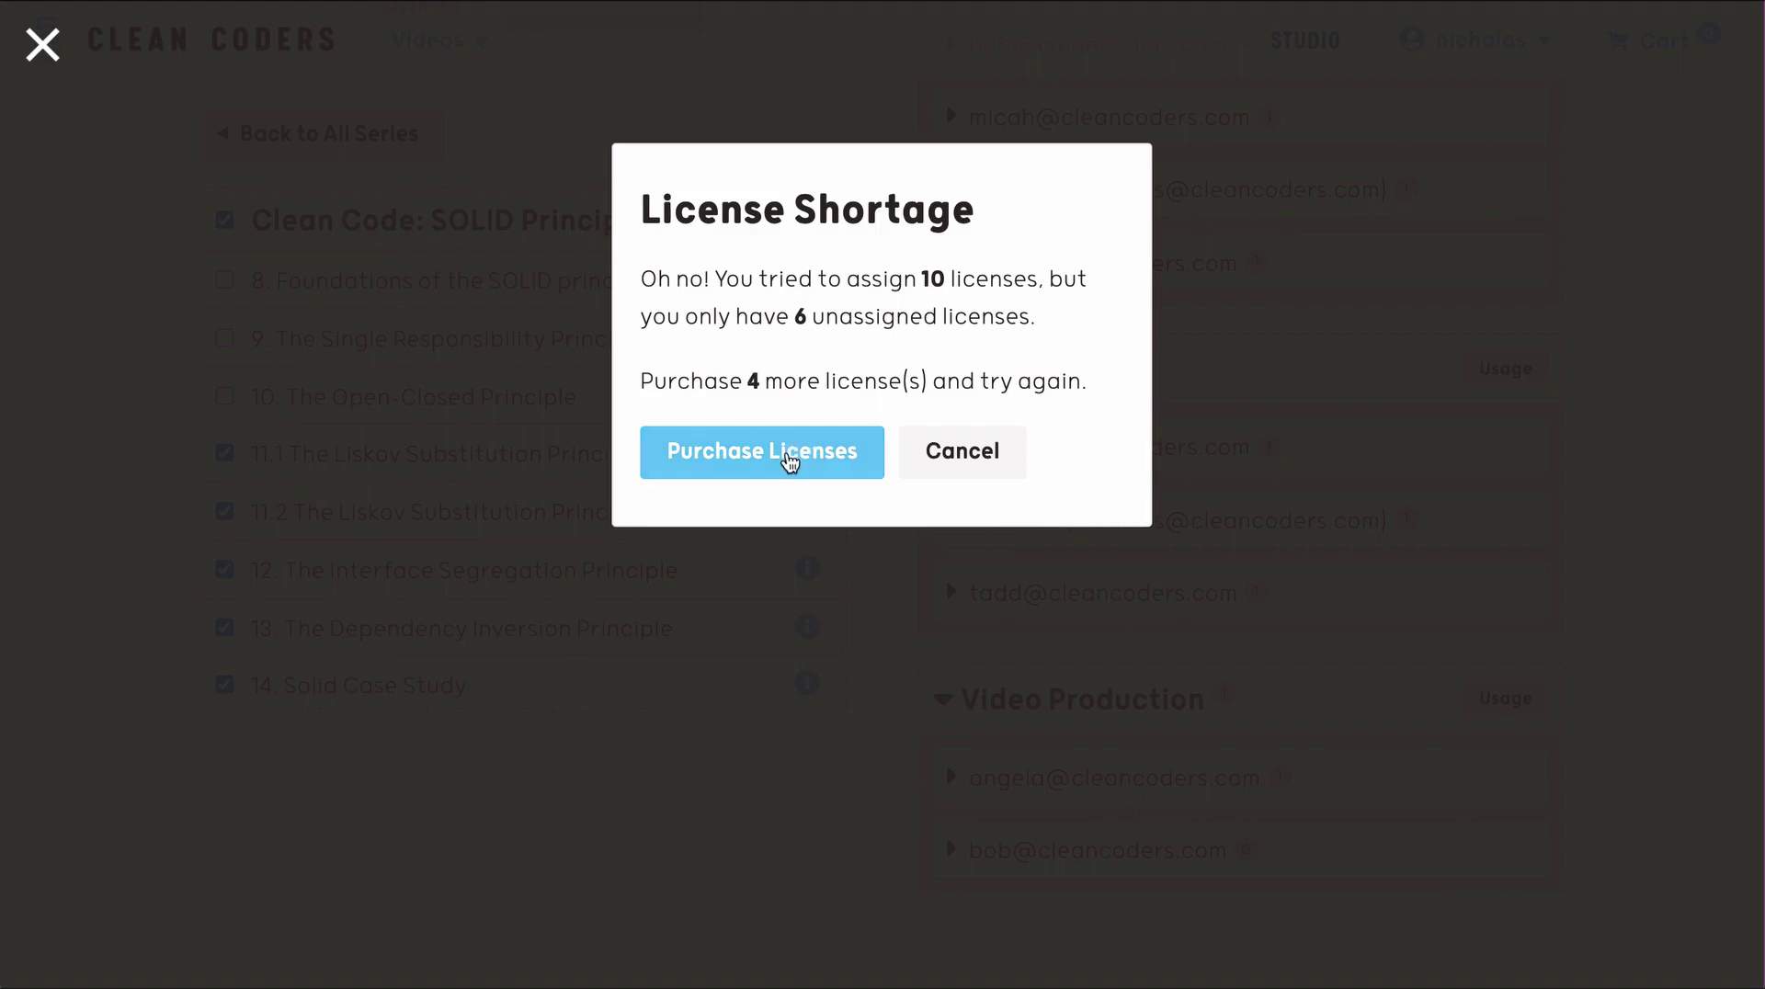
- Add 10 more licenses to the cart and start the $140 credit-card checkout
click(789, 457)
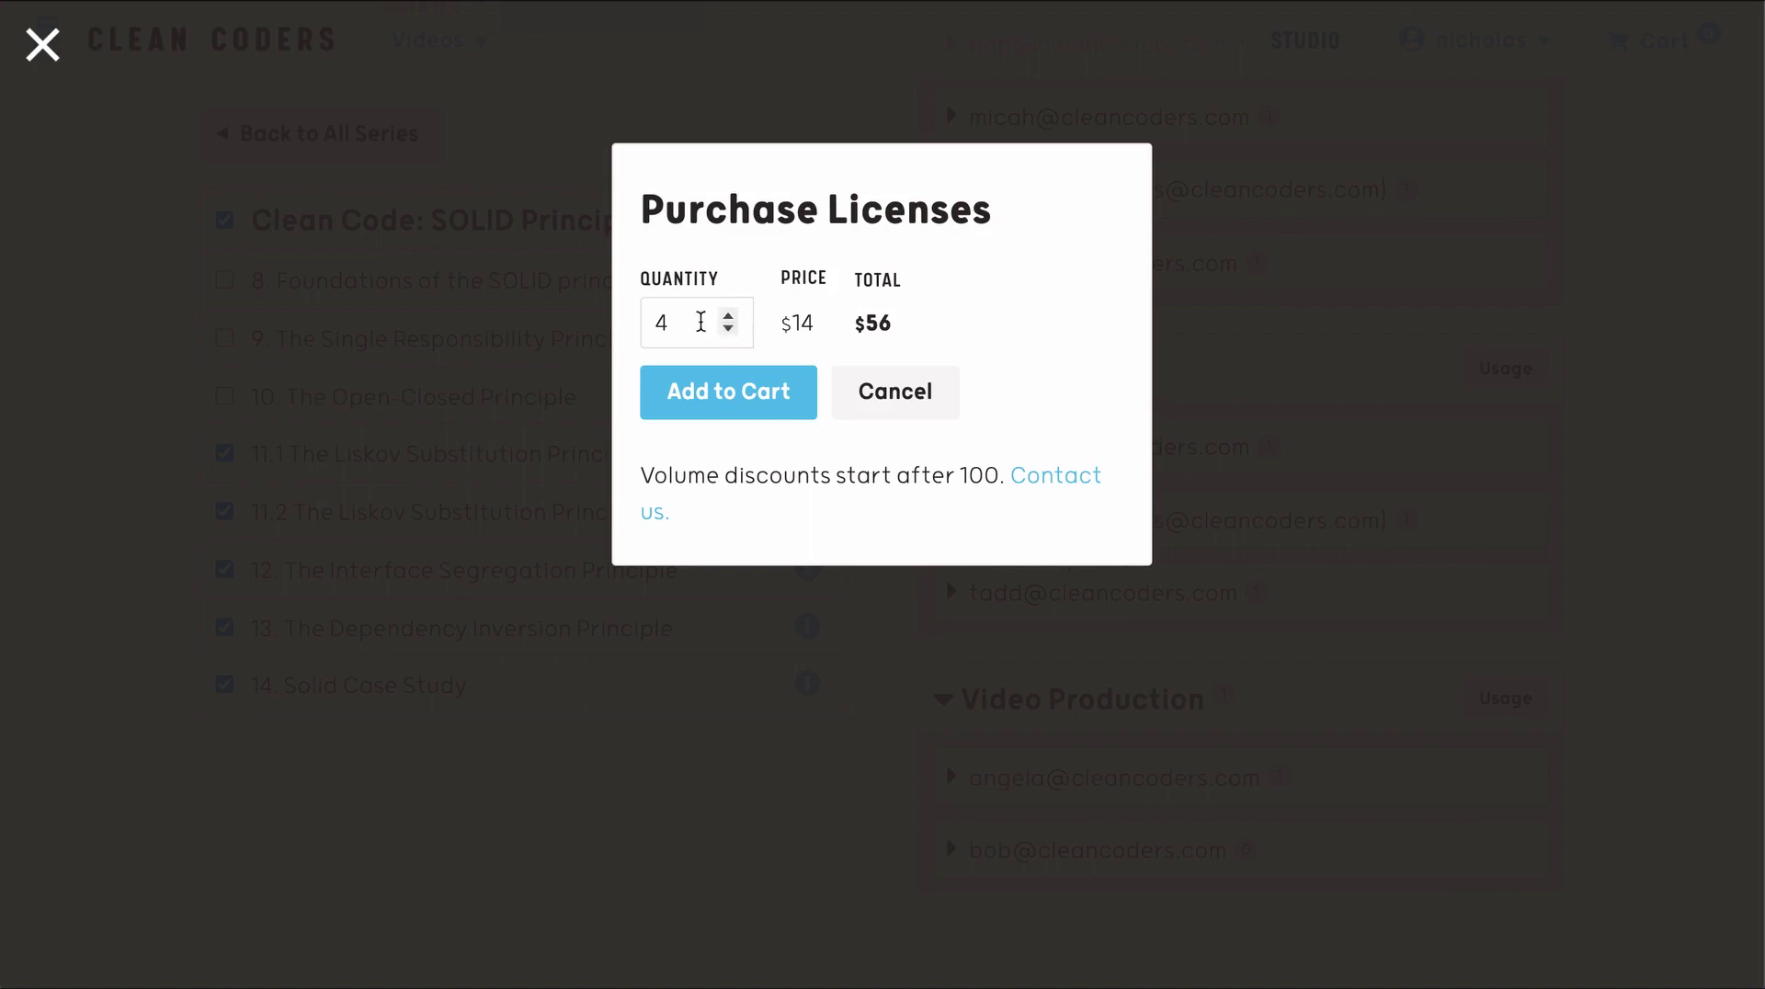
drag(699, 322, 638, 313)
text(10)
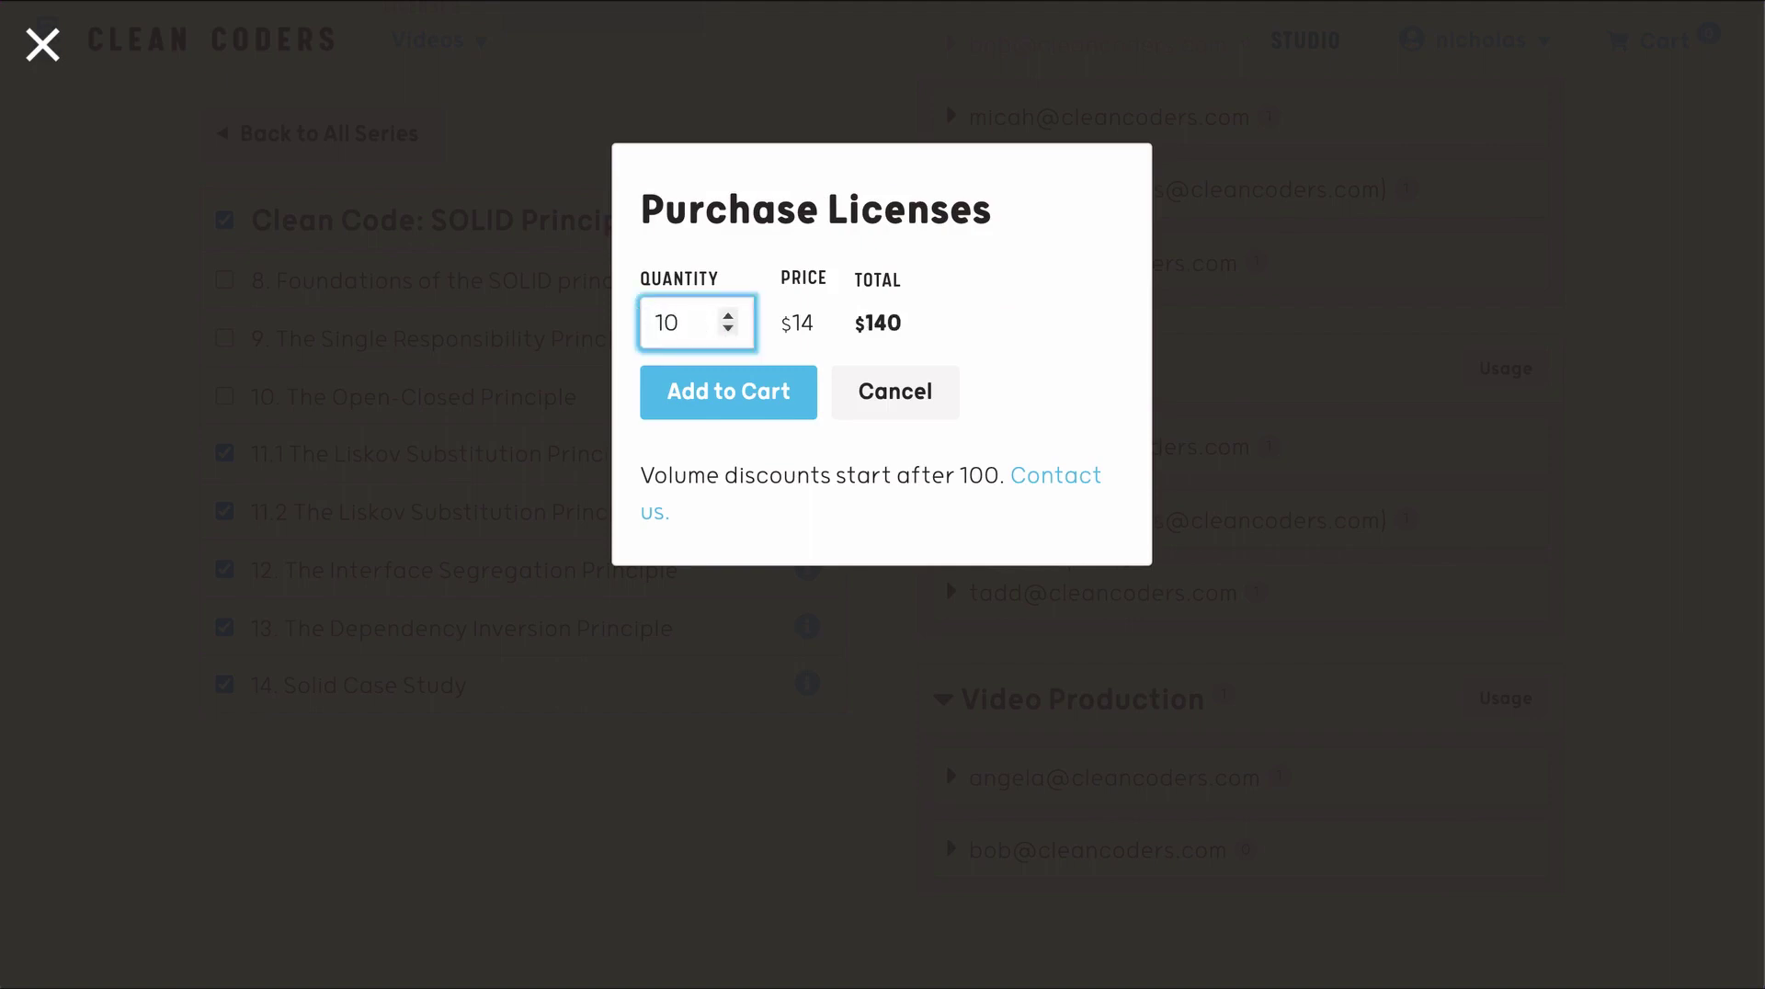
click(683, 388)
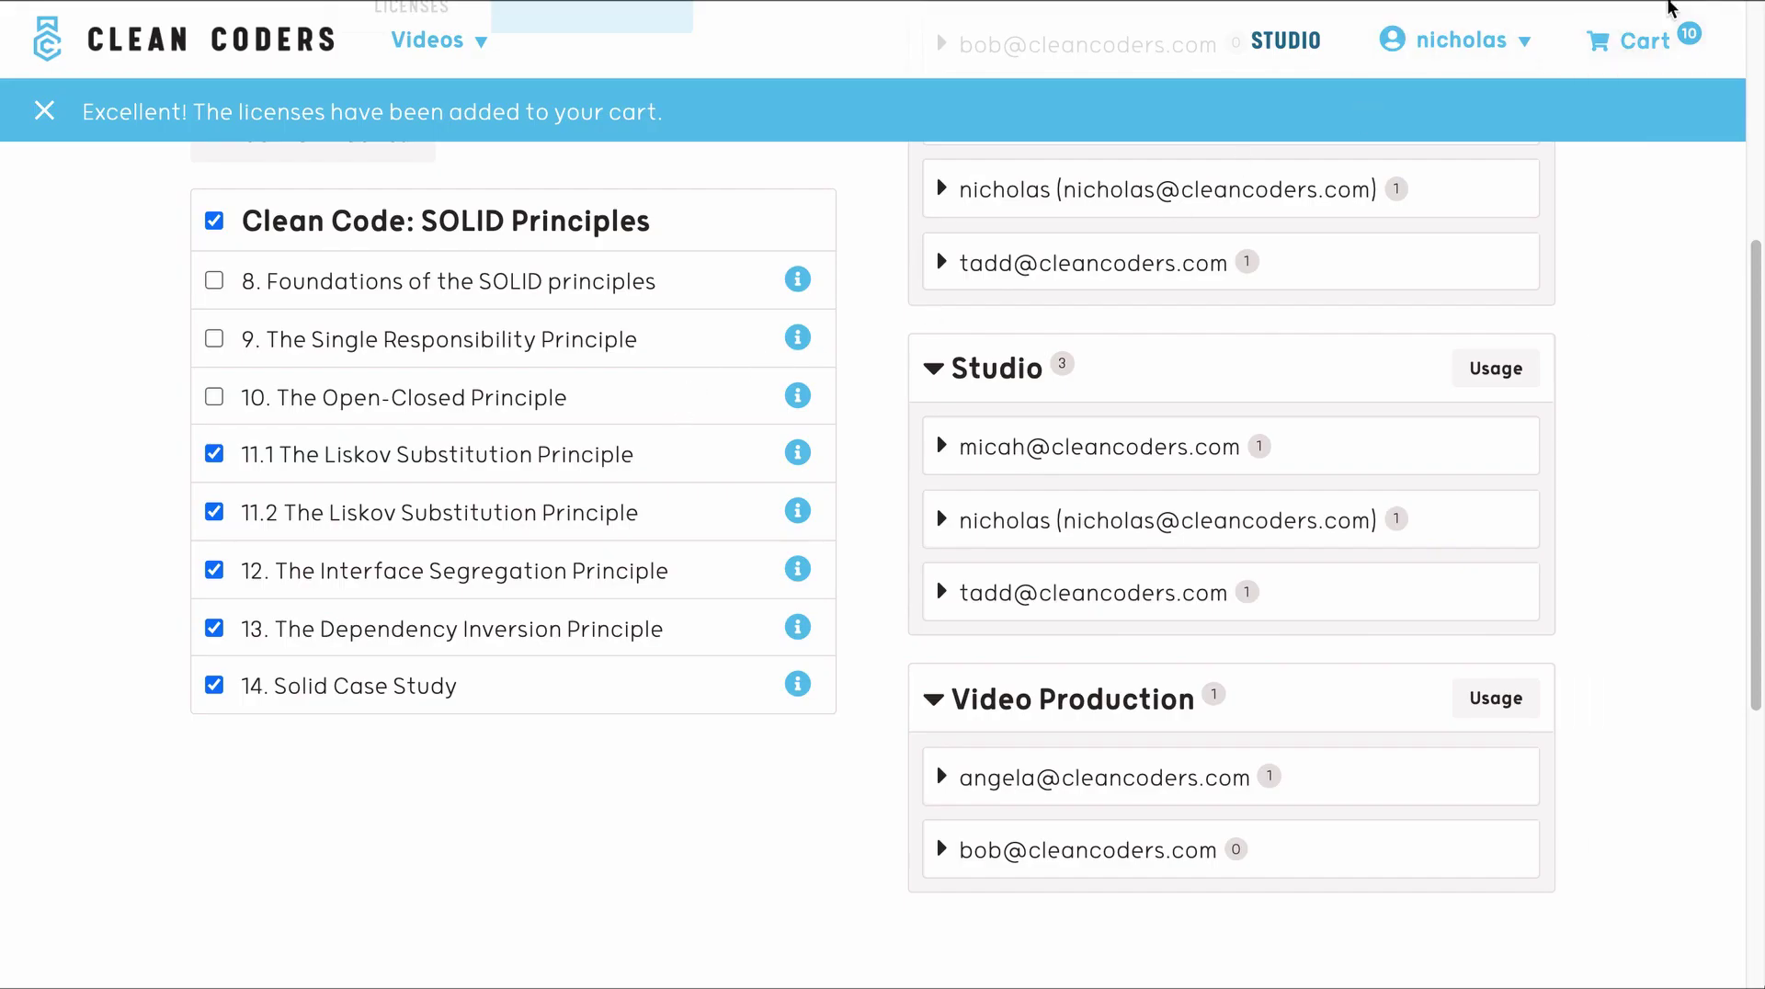
click(1637, 41)
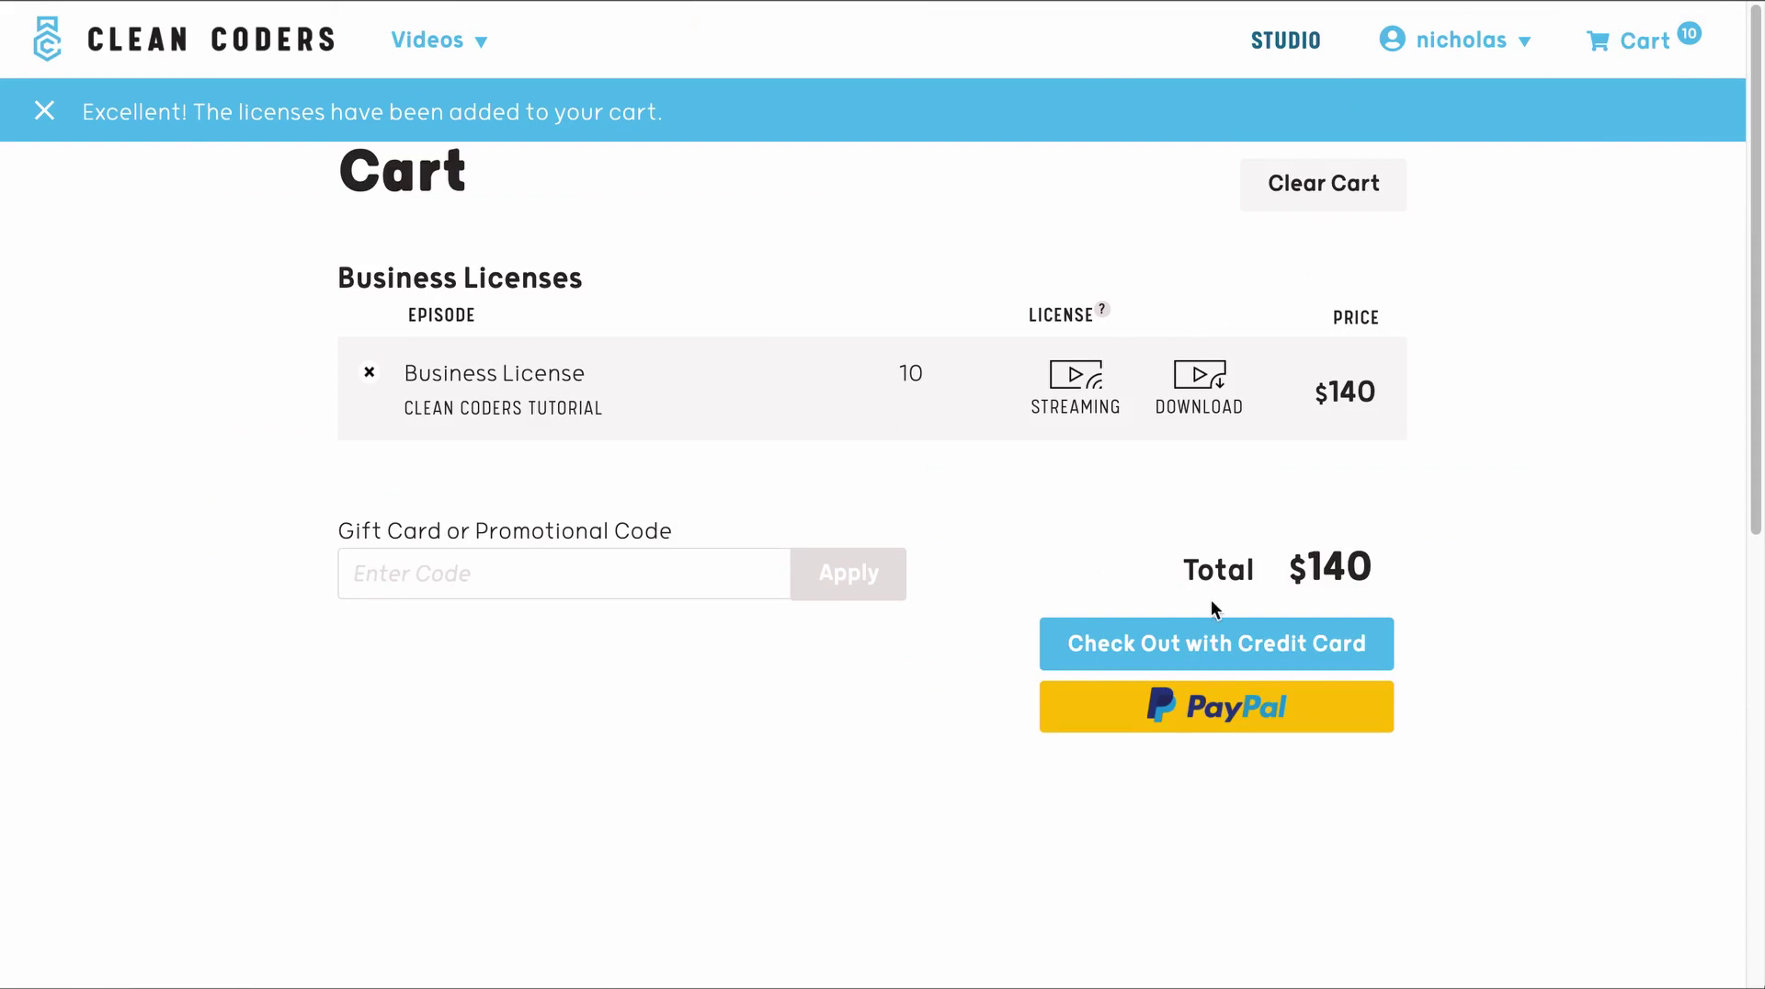
click(1269, 642)
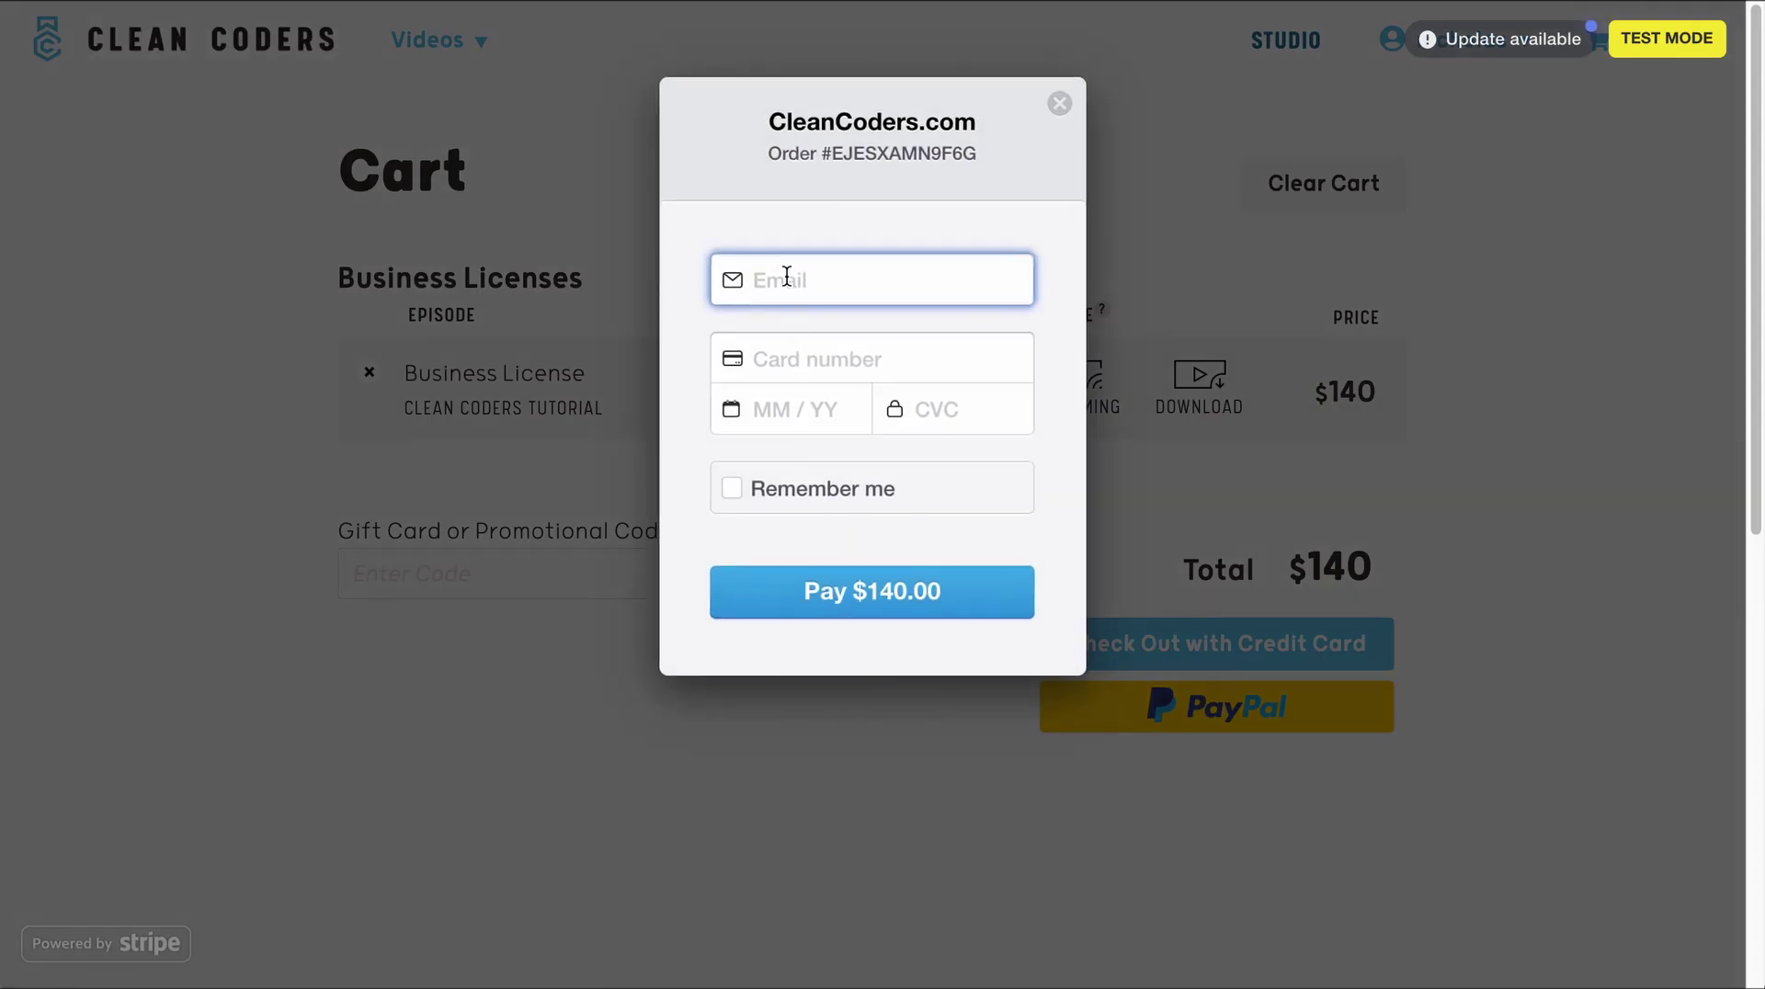
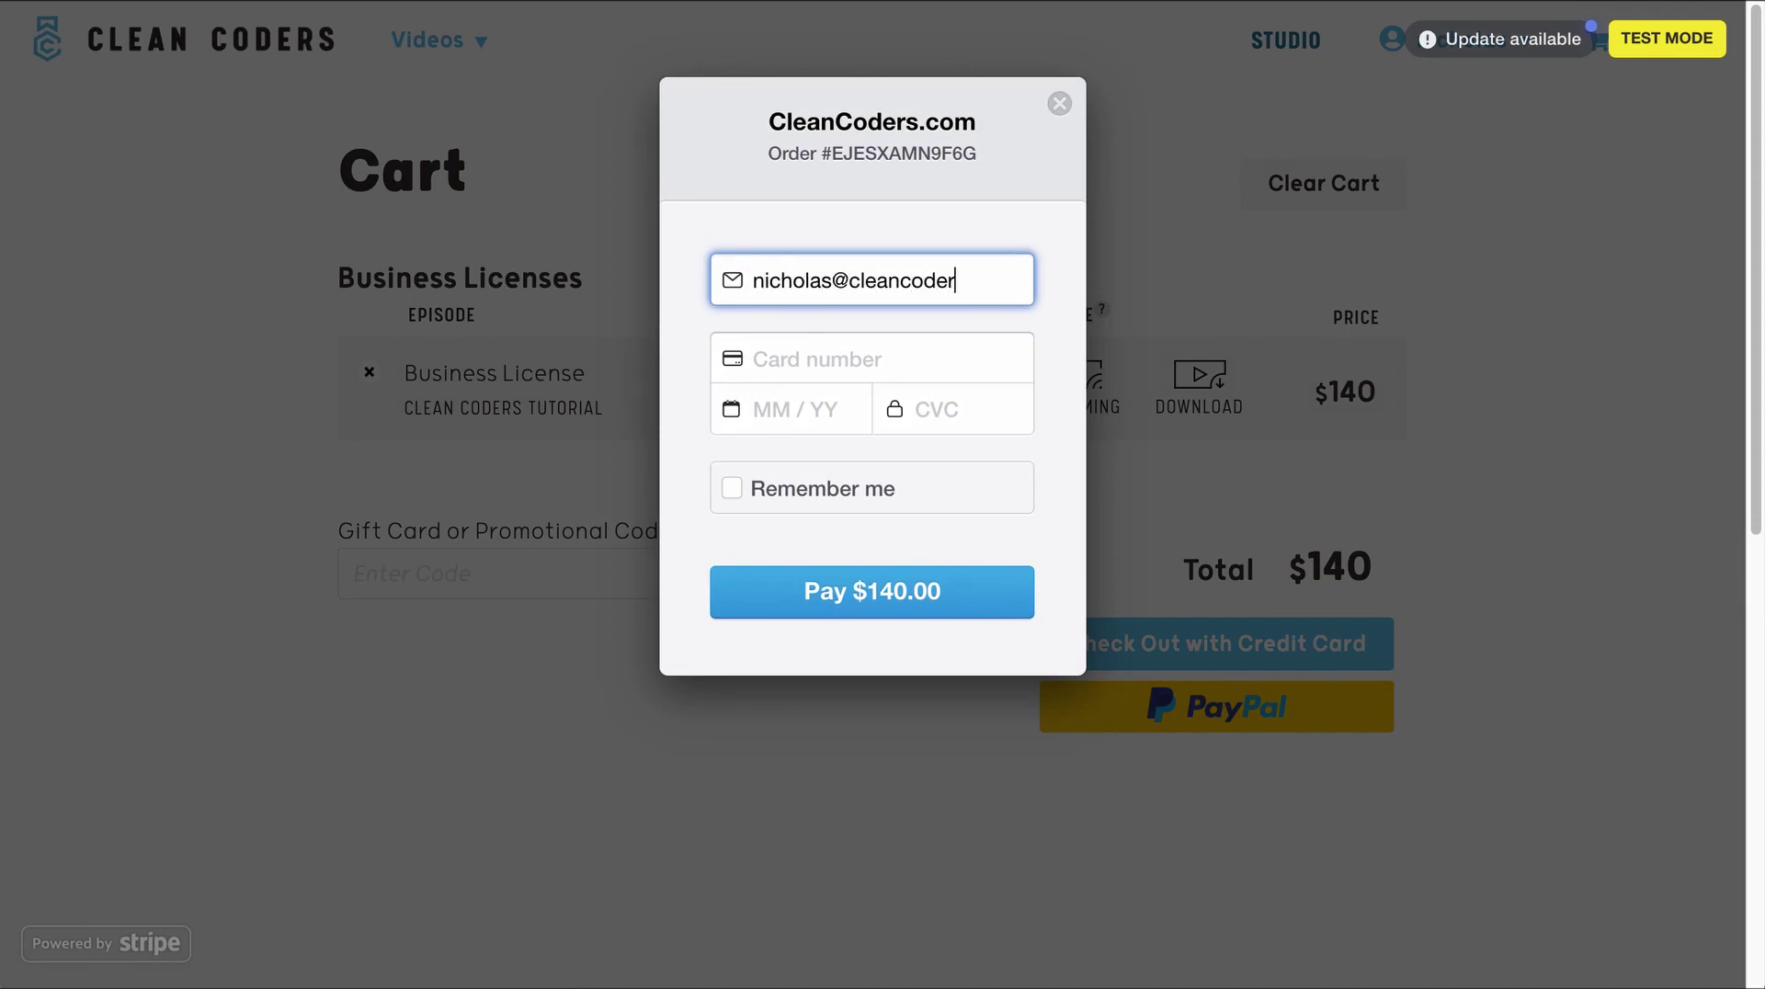
- Pay the $140 order for 10 licenses with the account e-mail and card details
text(4)
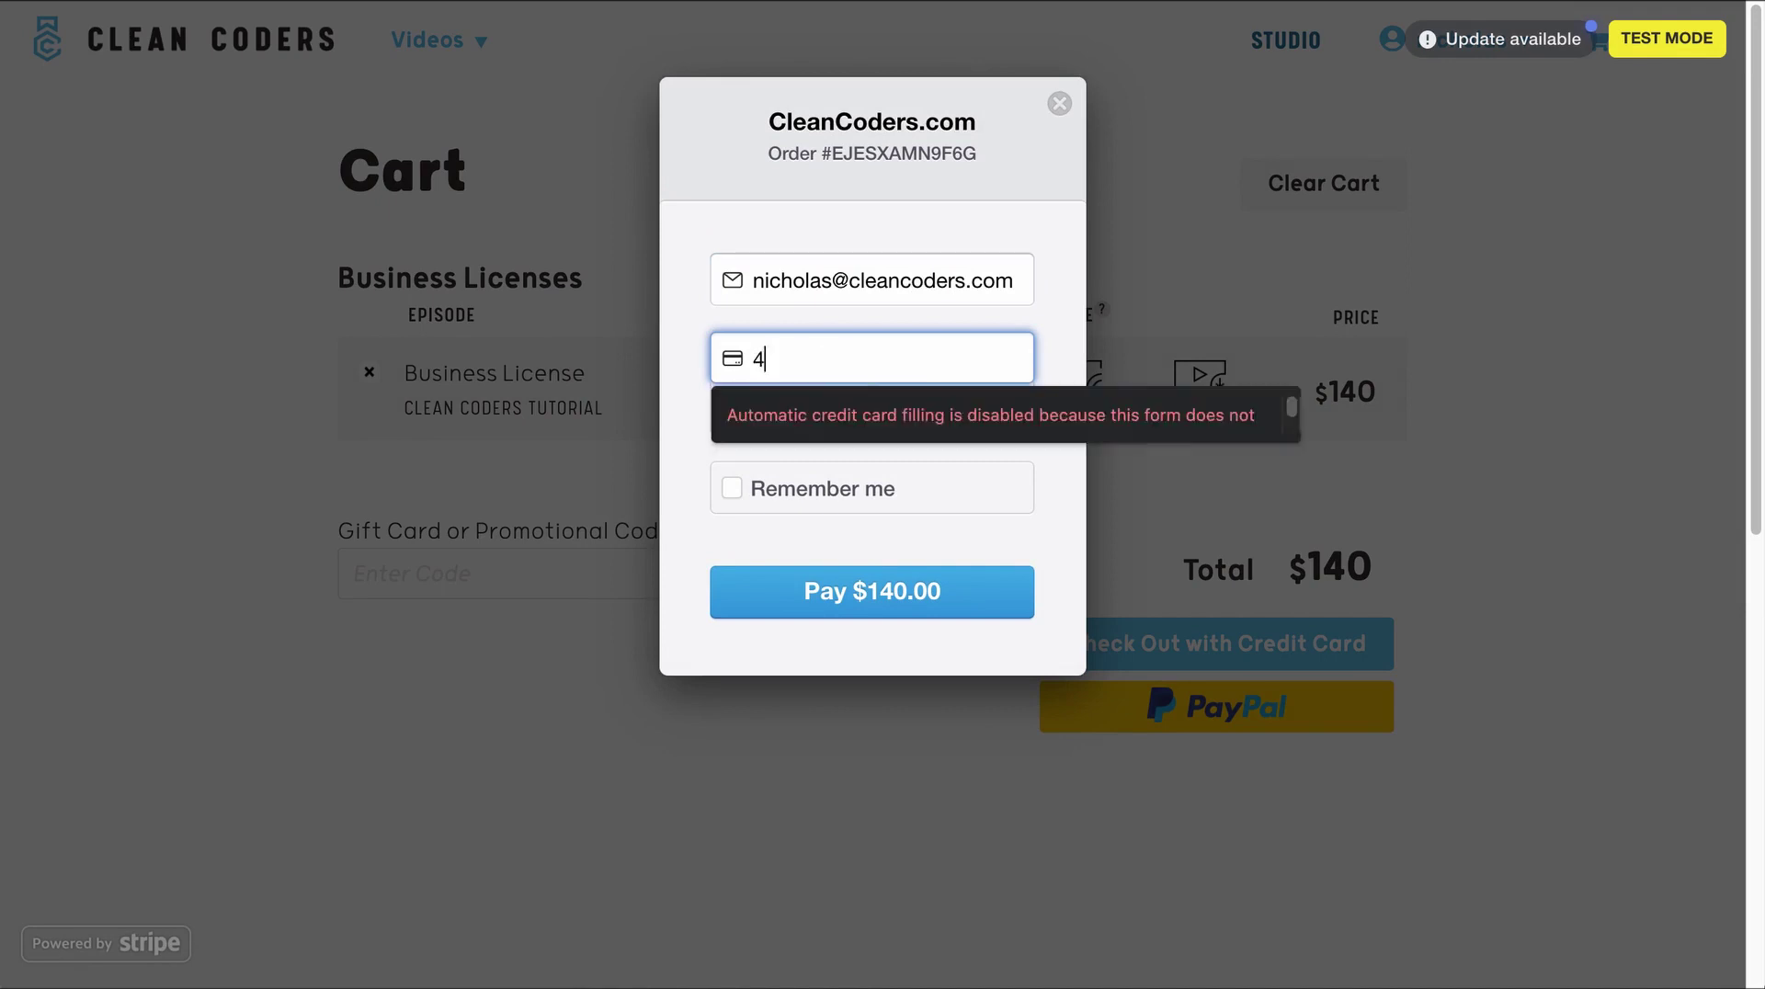
text(242424242424242 4242 42)
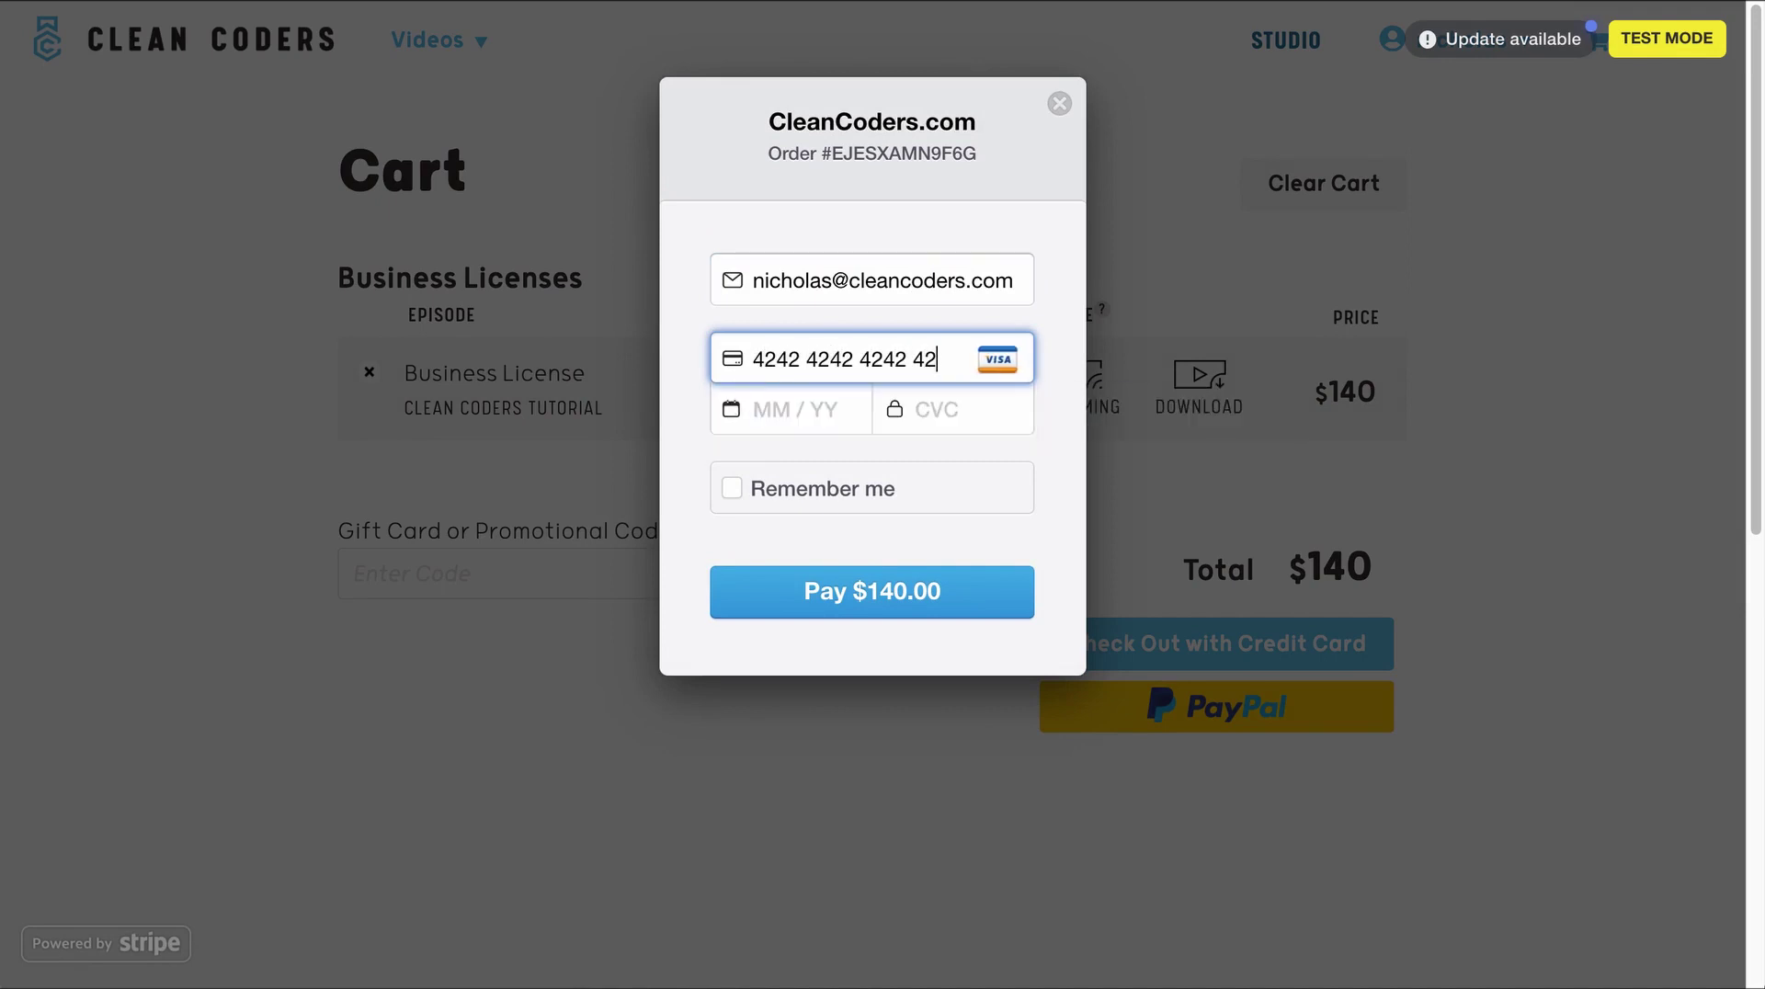
text(0123123)
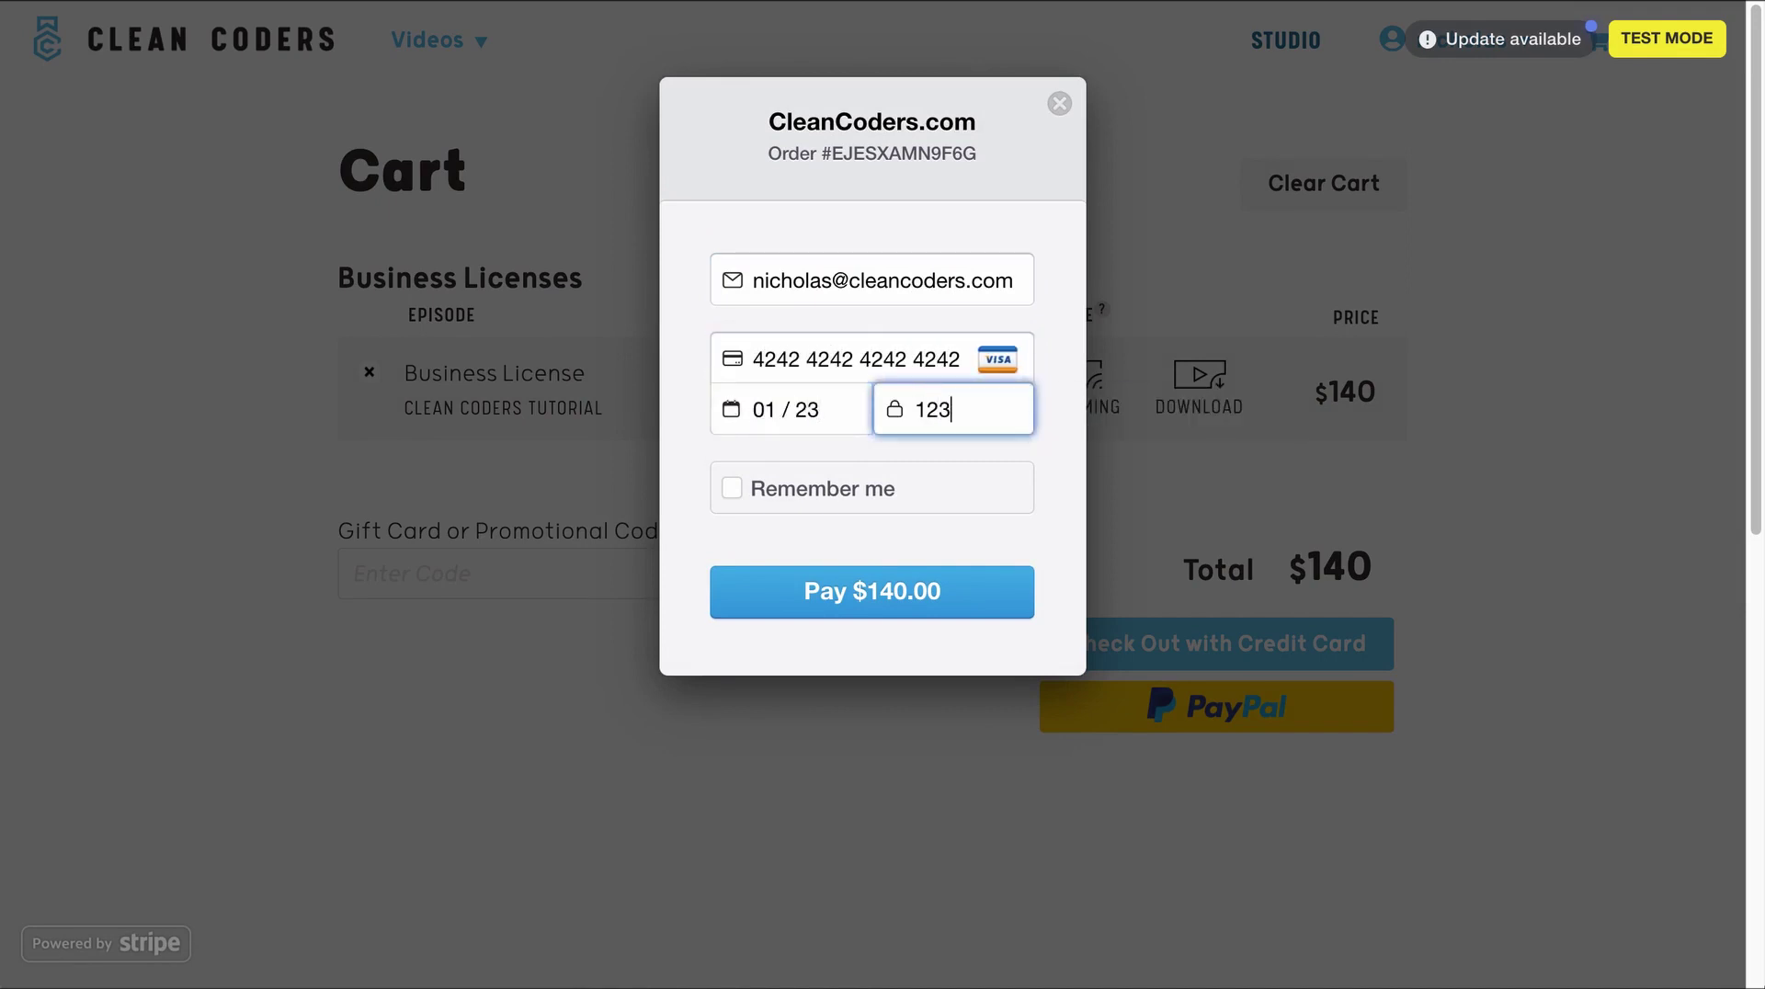
key(Return)
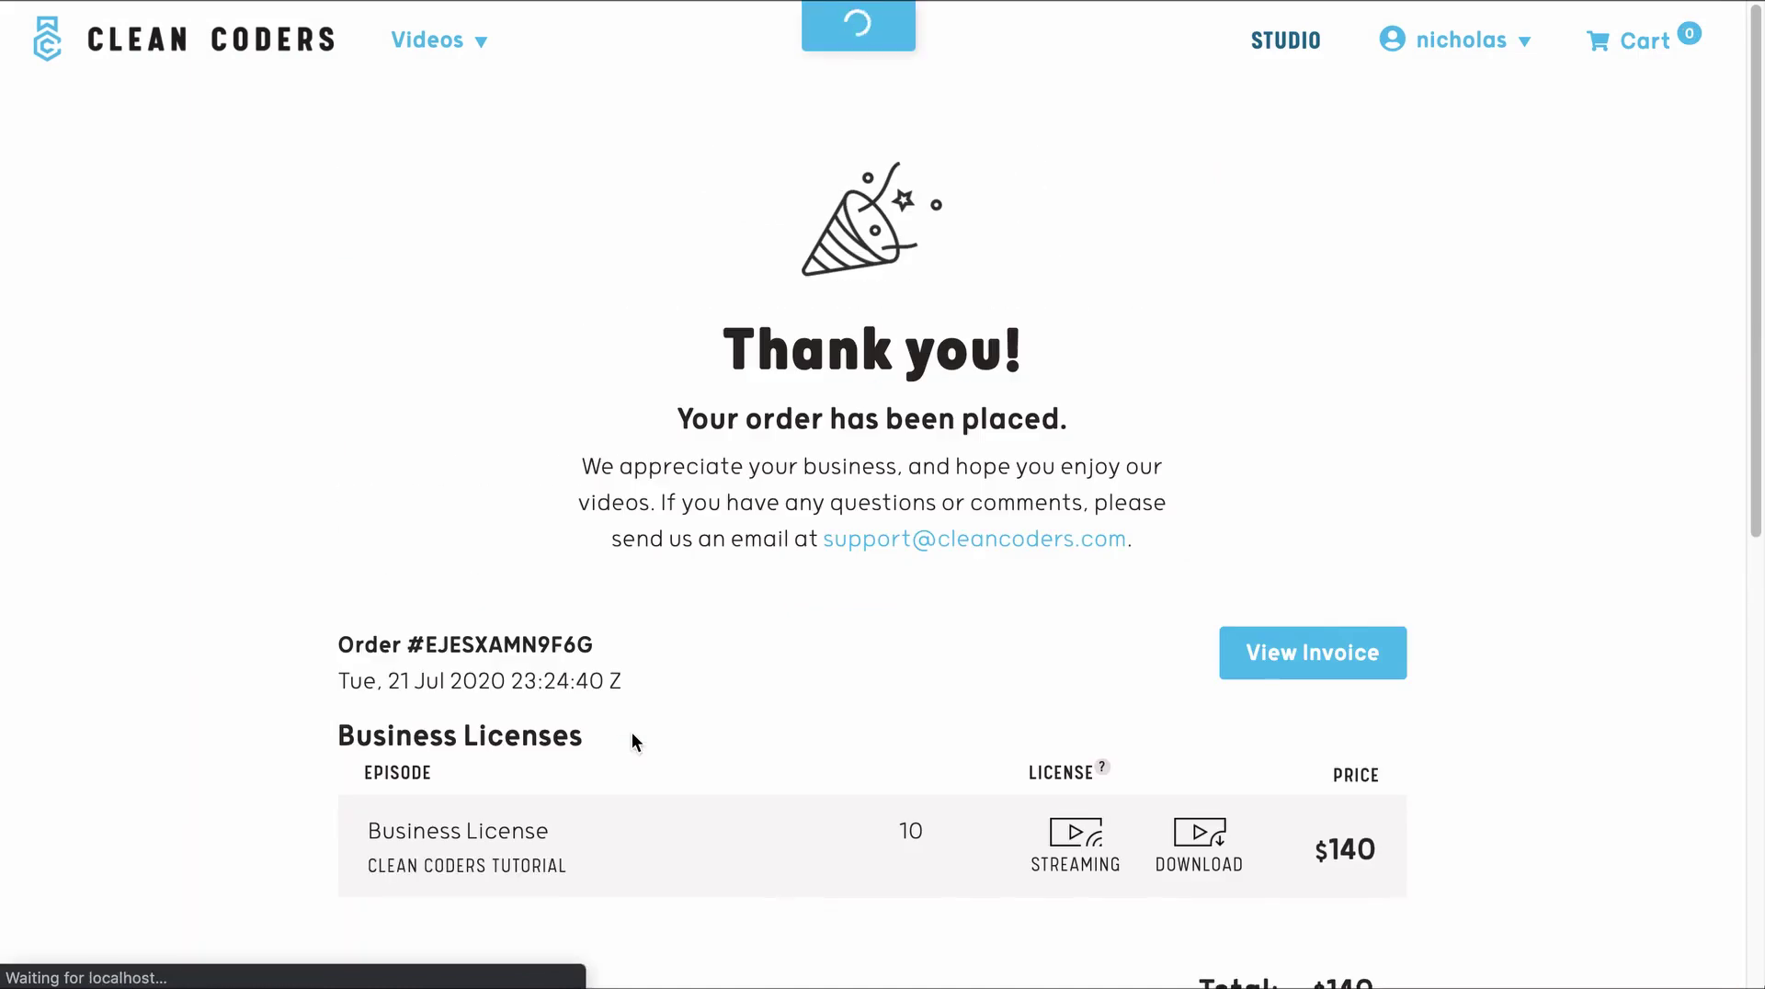
- Go to the Licenses page from the account menu, which shows 16 unassigned licenses
scroll(262, 649, down, 3)
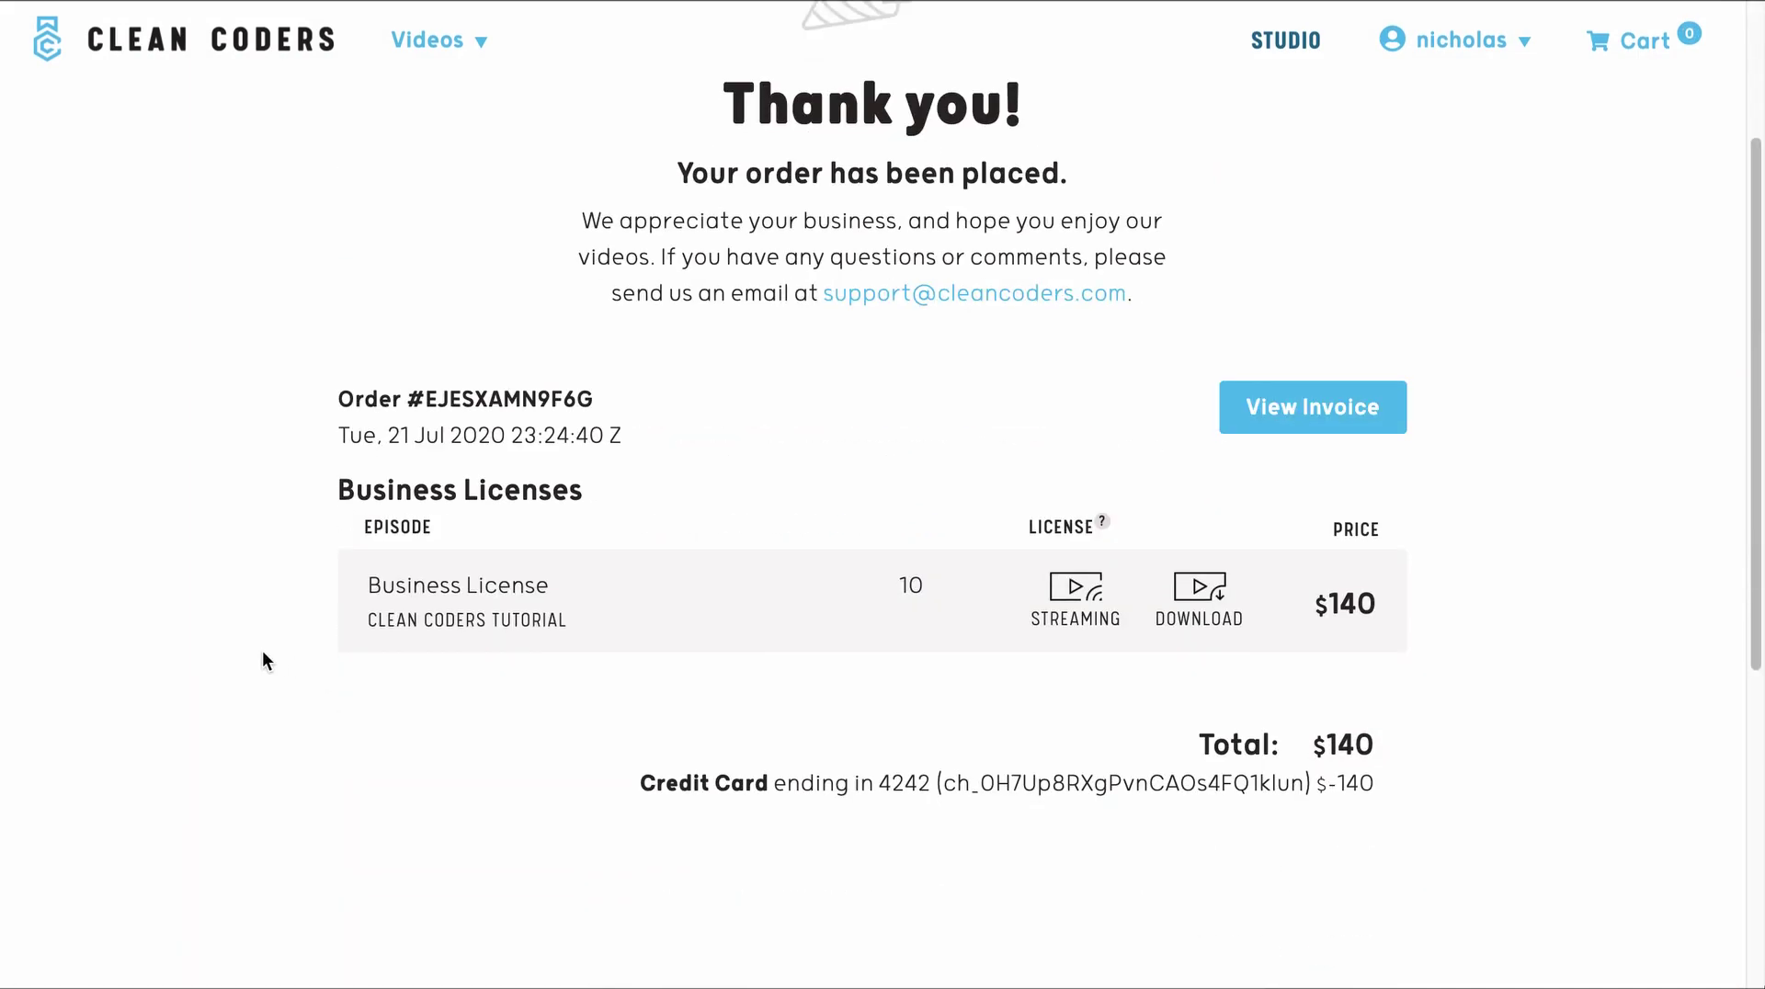
scroll(1280, 284, up, 3)
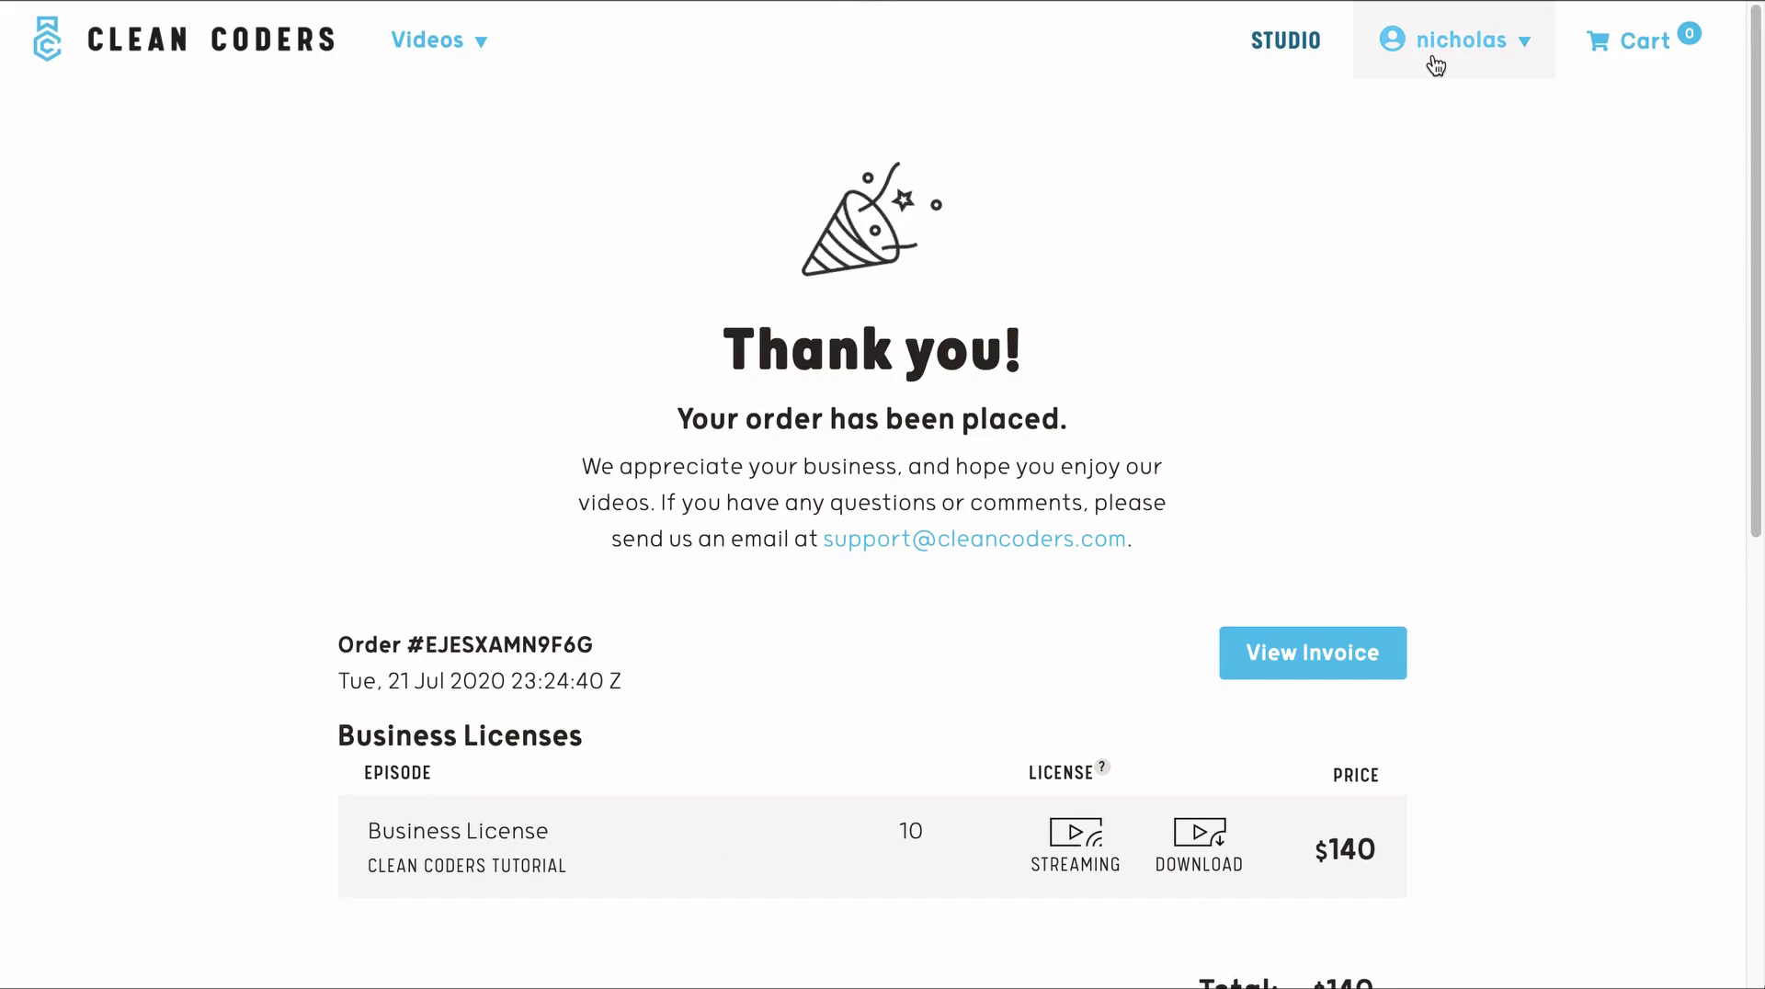
click(1434, 63)
click(1022, 335)
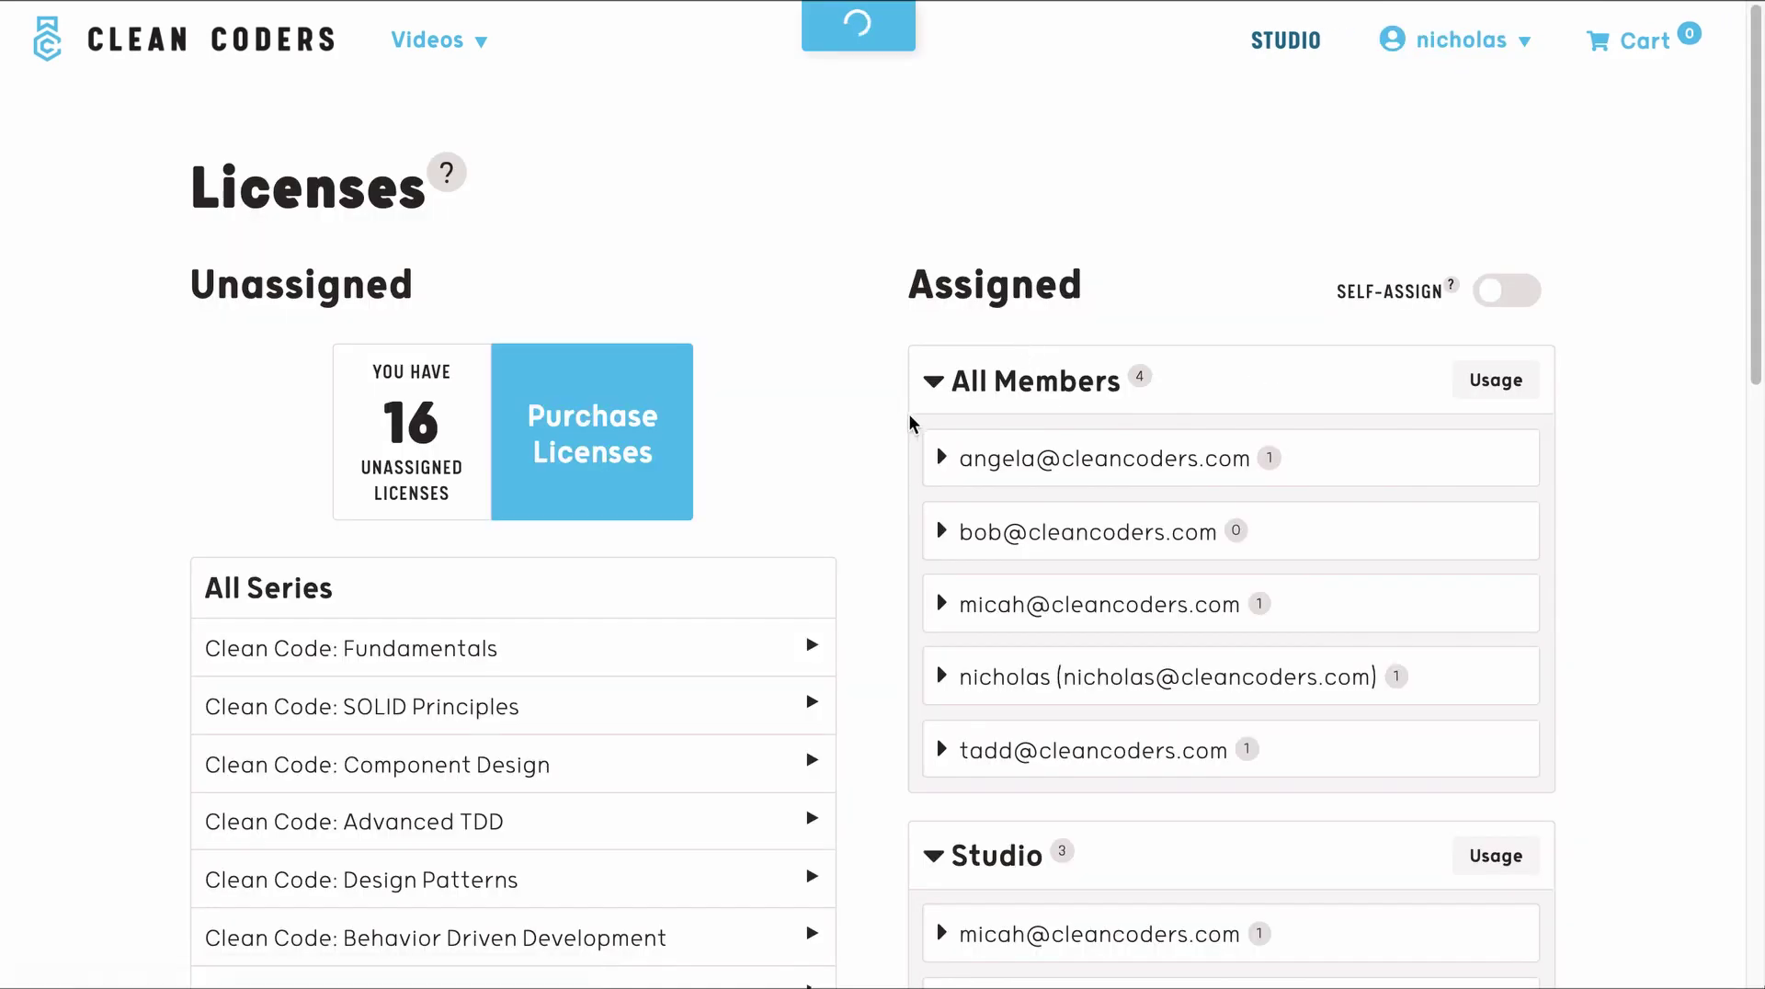
- Bring up the episode list of the Clean Code: SOLID Principles series
scroll(874, 460, down, 2)
scroll(874, 460, down, 4)
scroll(824, 354, up, 1)
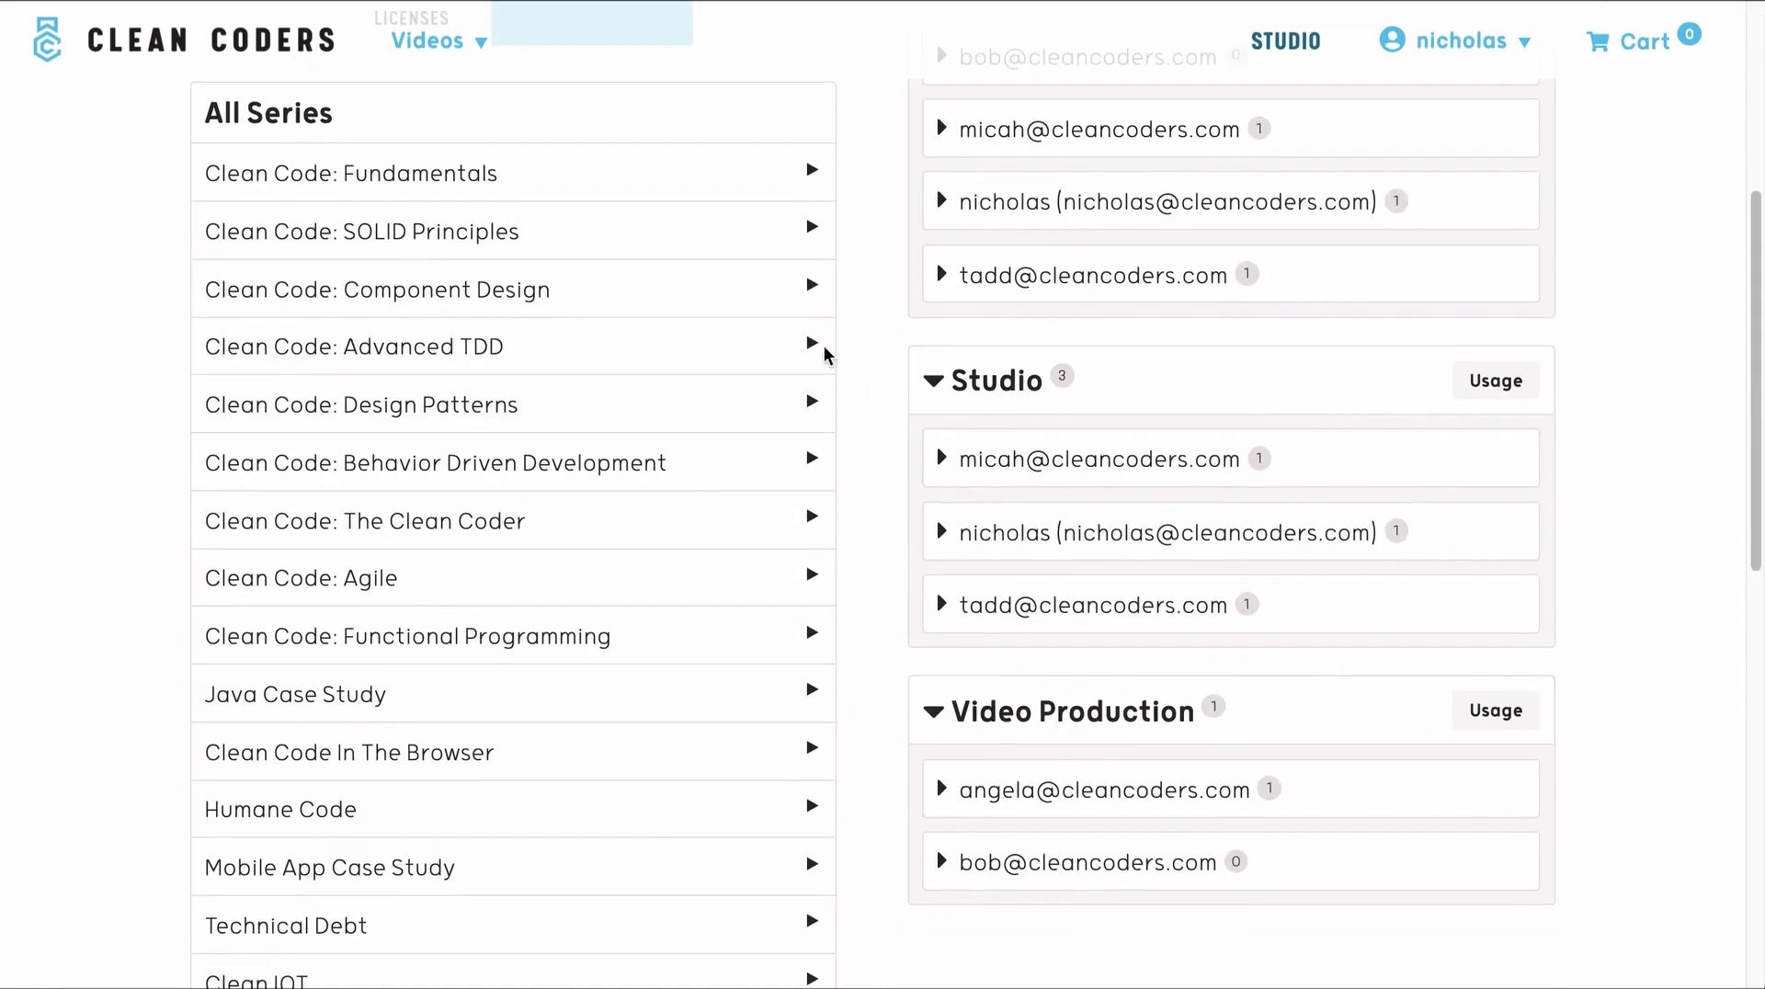
click(654, 184)
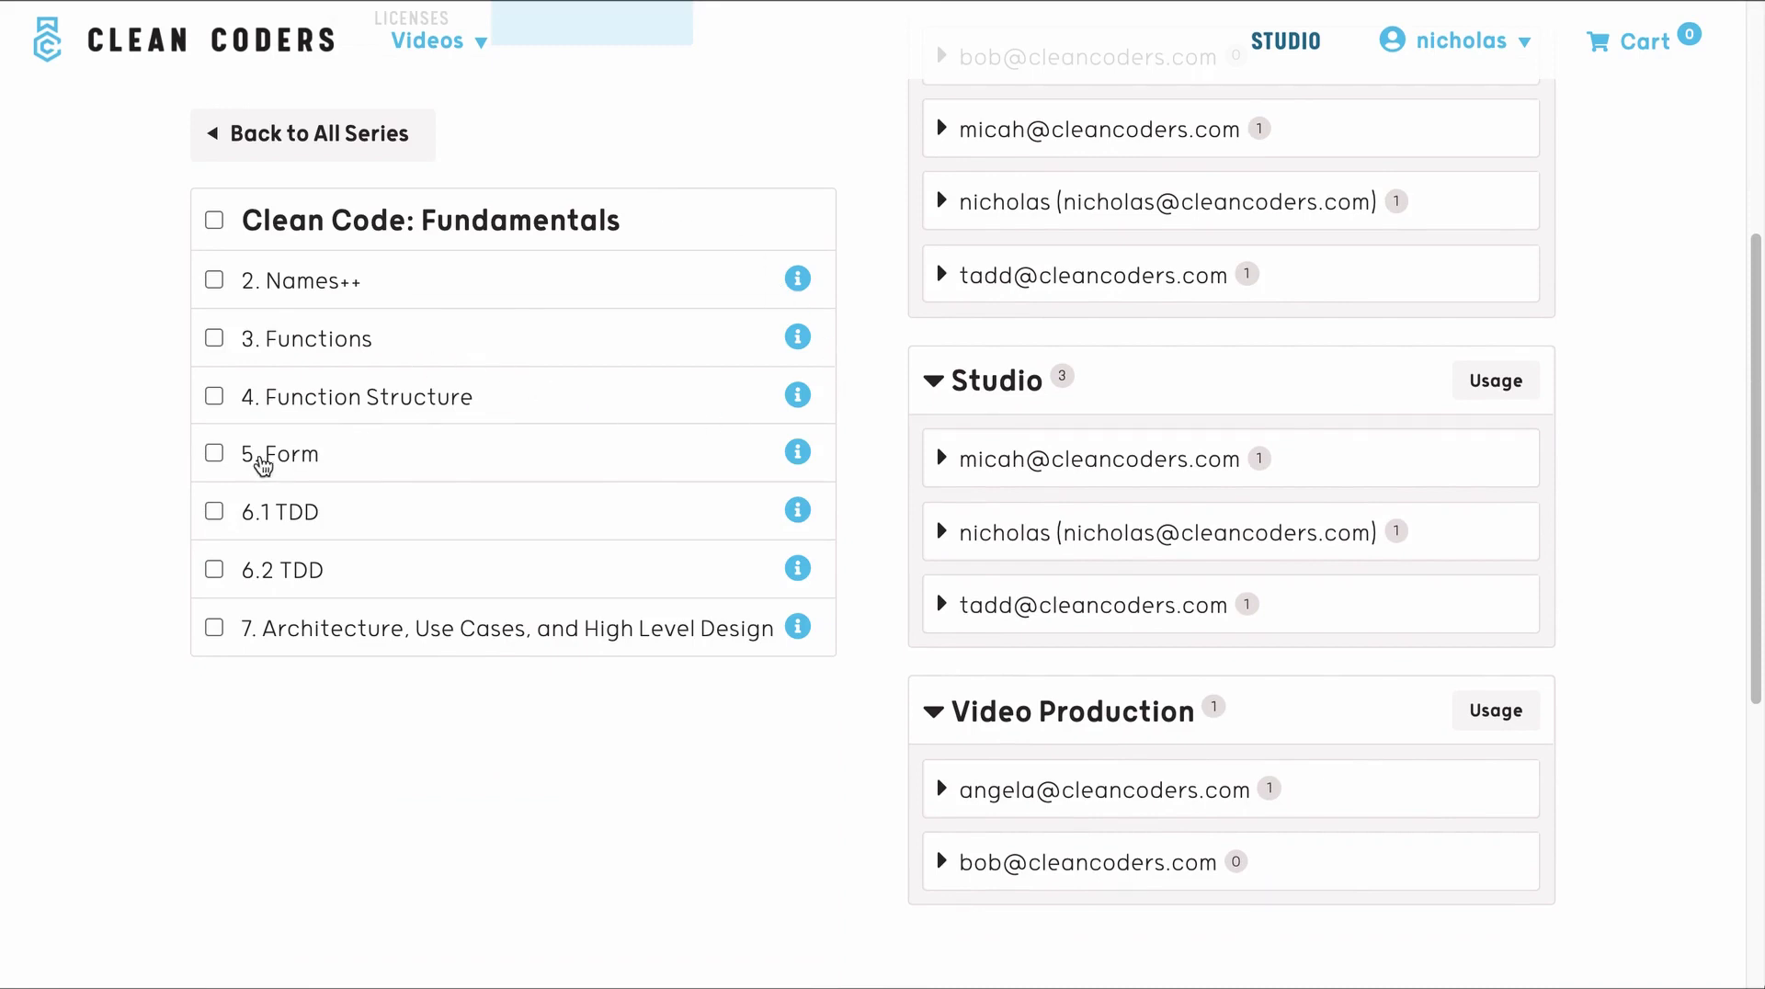
click(257, 149)
click(267, 228)
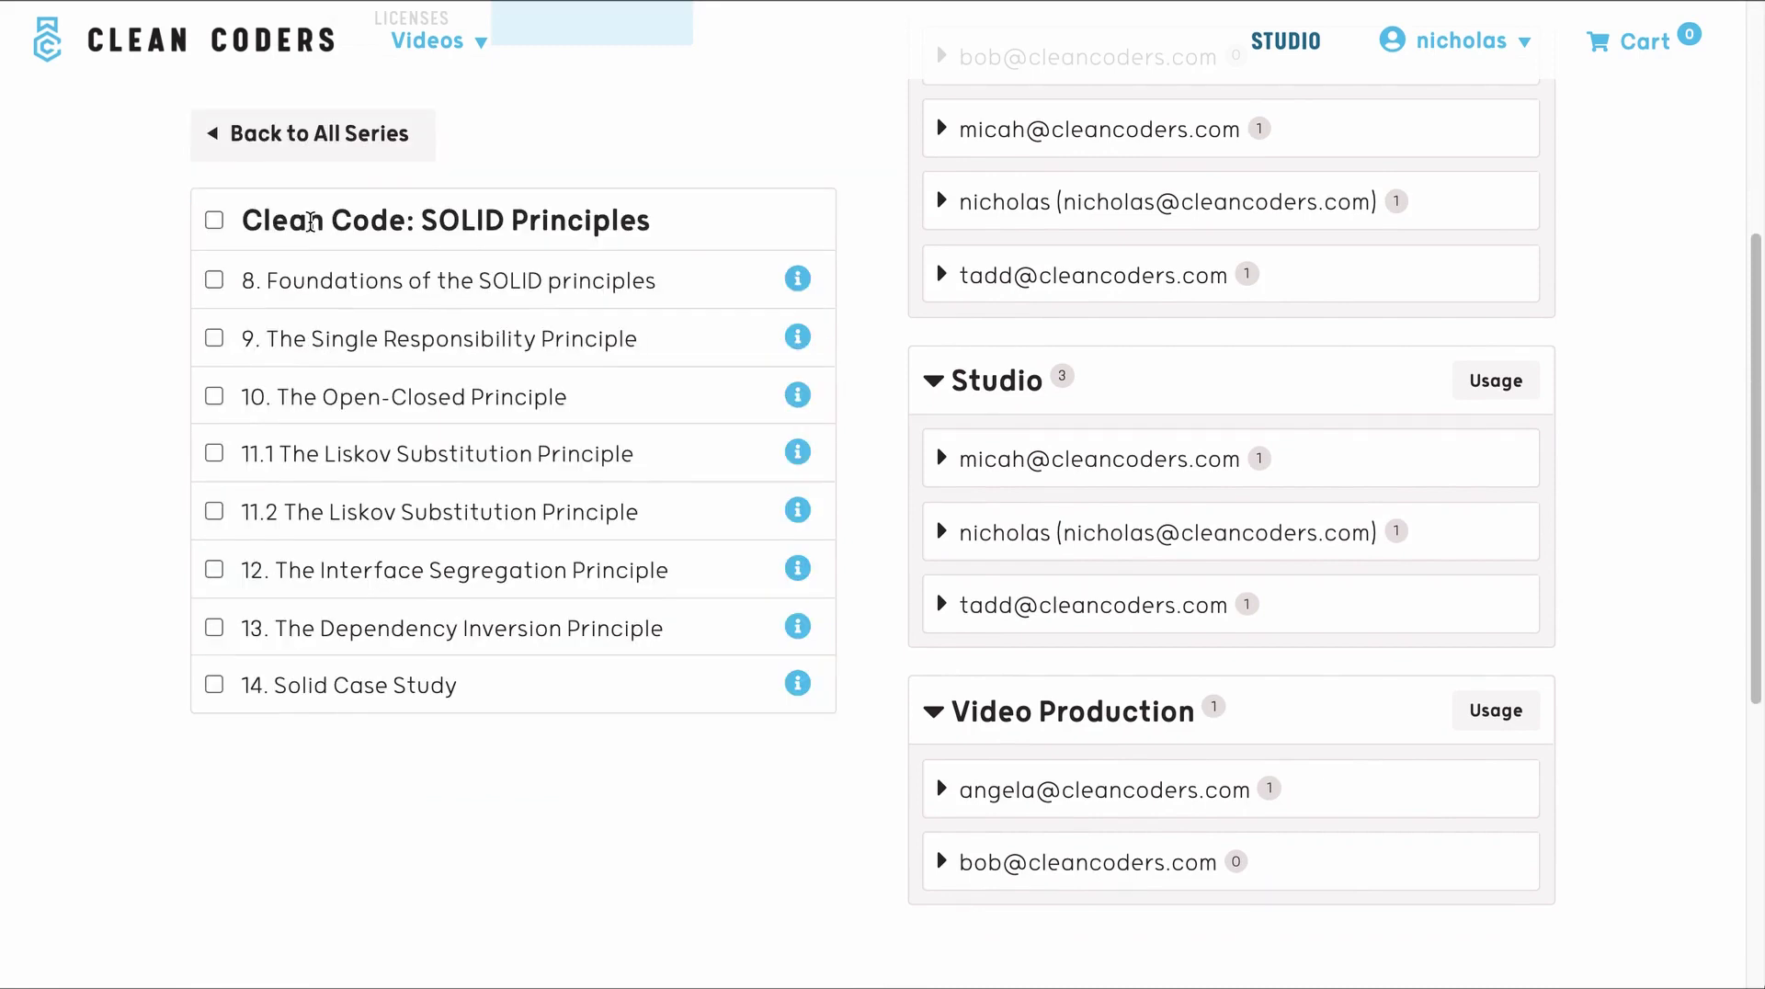
- Tick SOLID episodes 11.1, 11.2, 12, 13 and 14
click(214, 453)
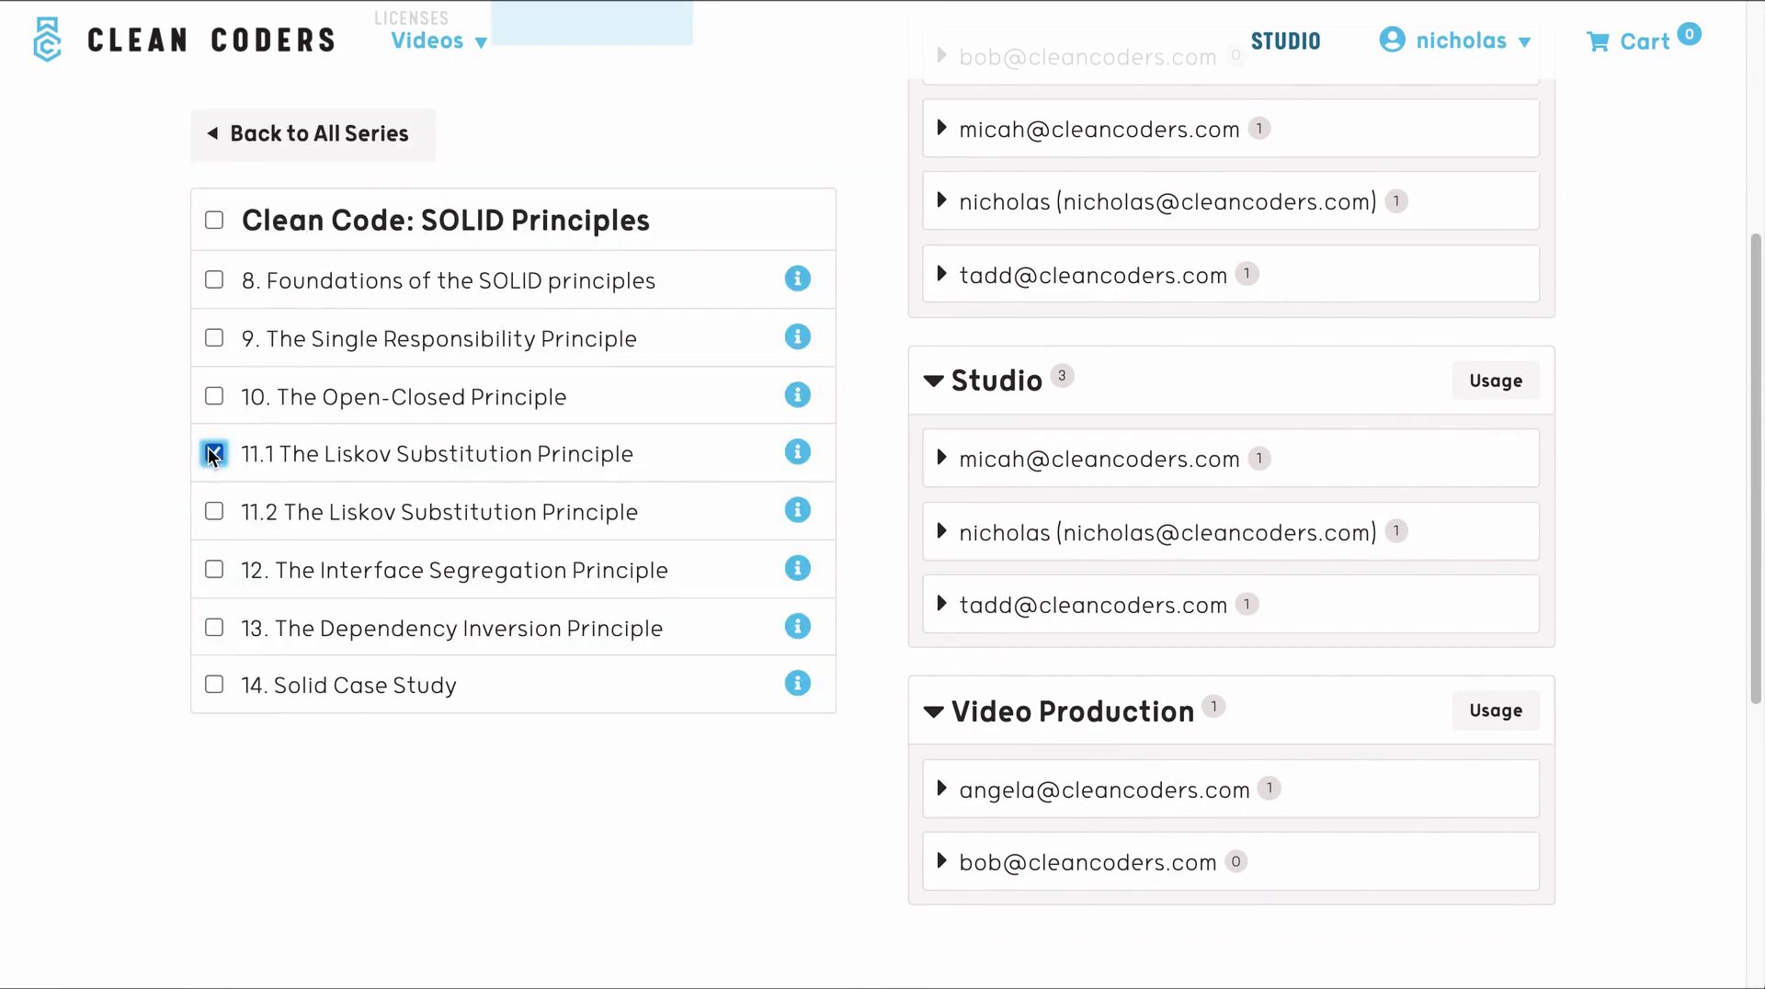
click(214, 511)
click(214, 569)
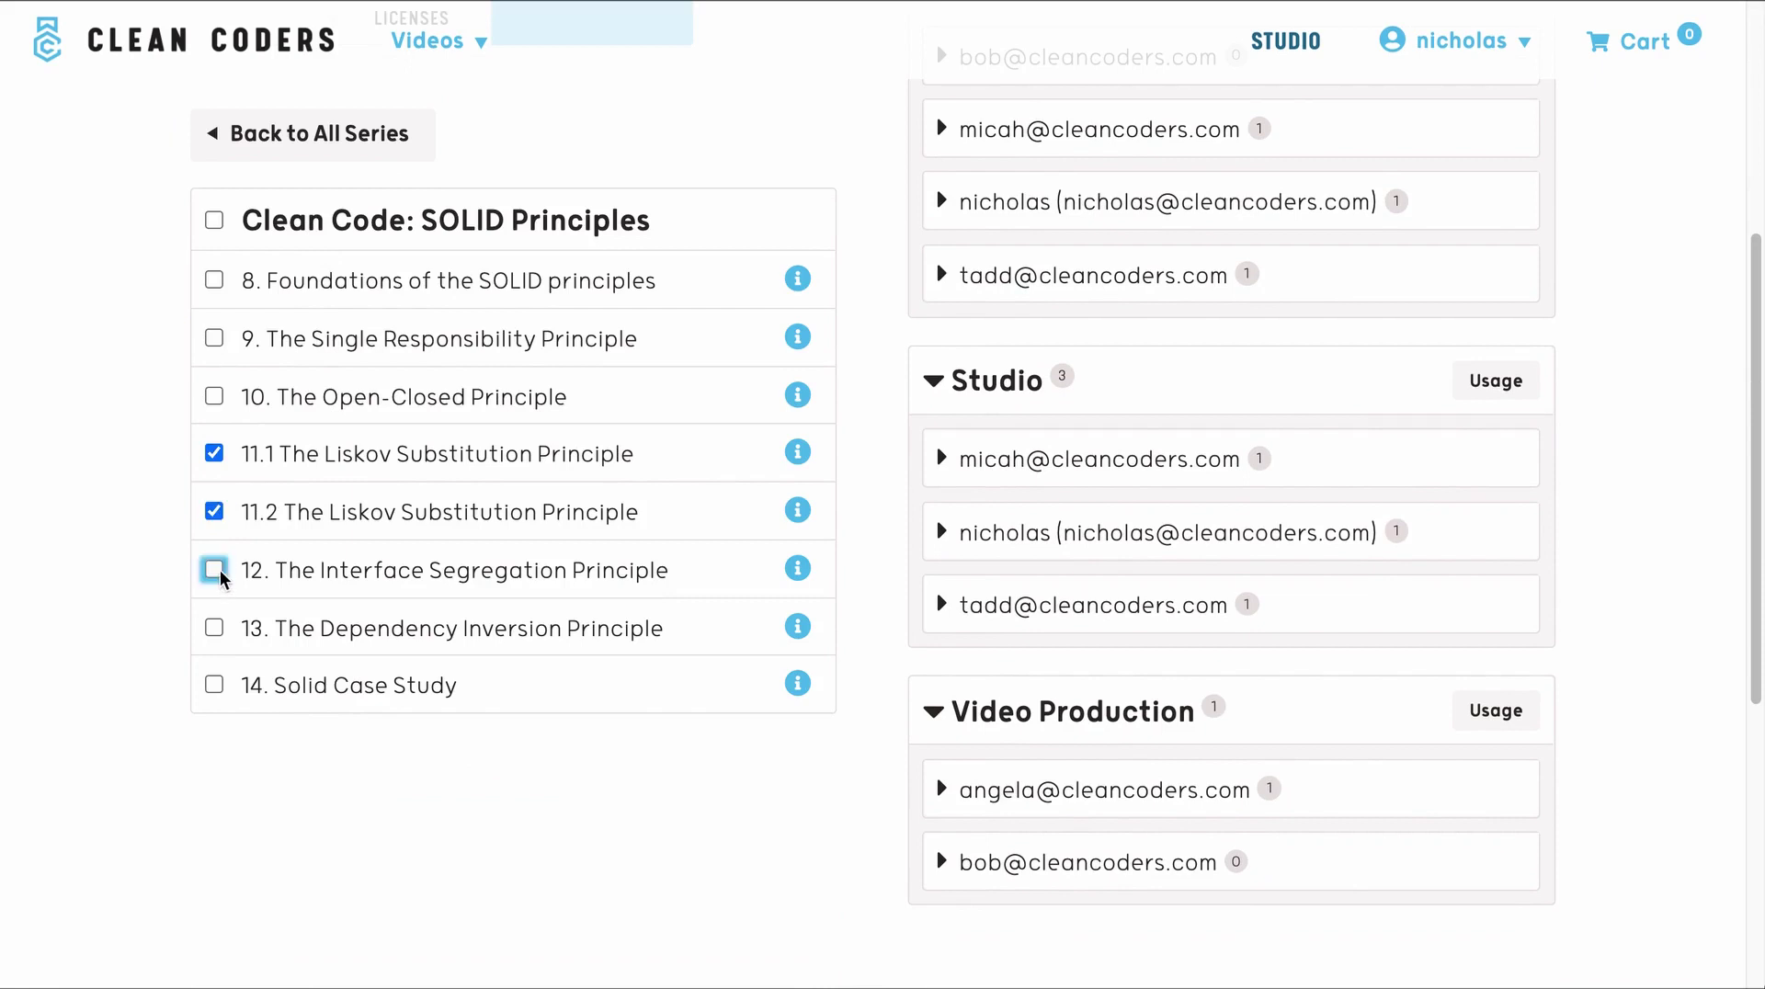
click(214, 627)
click(214, 685)
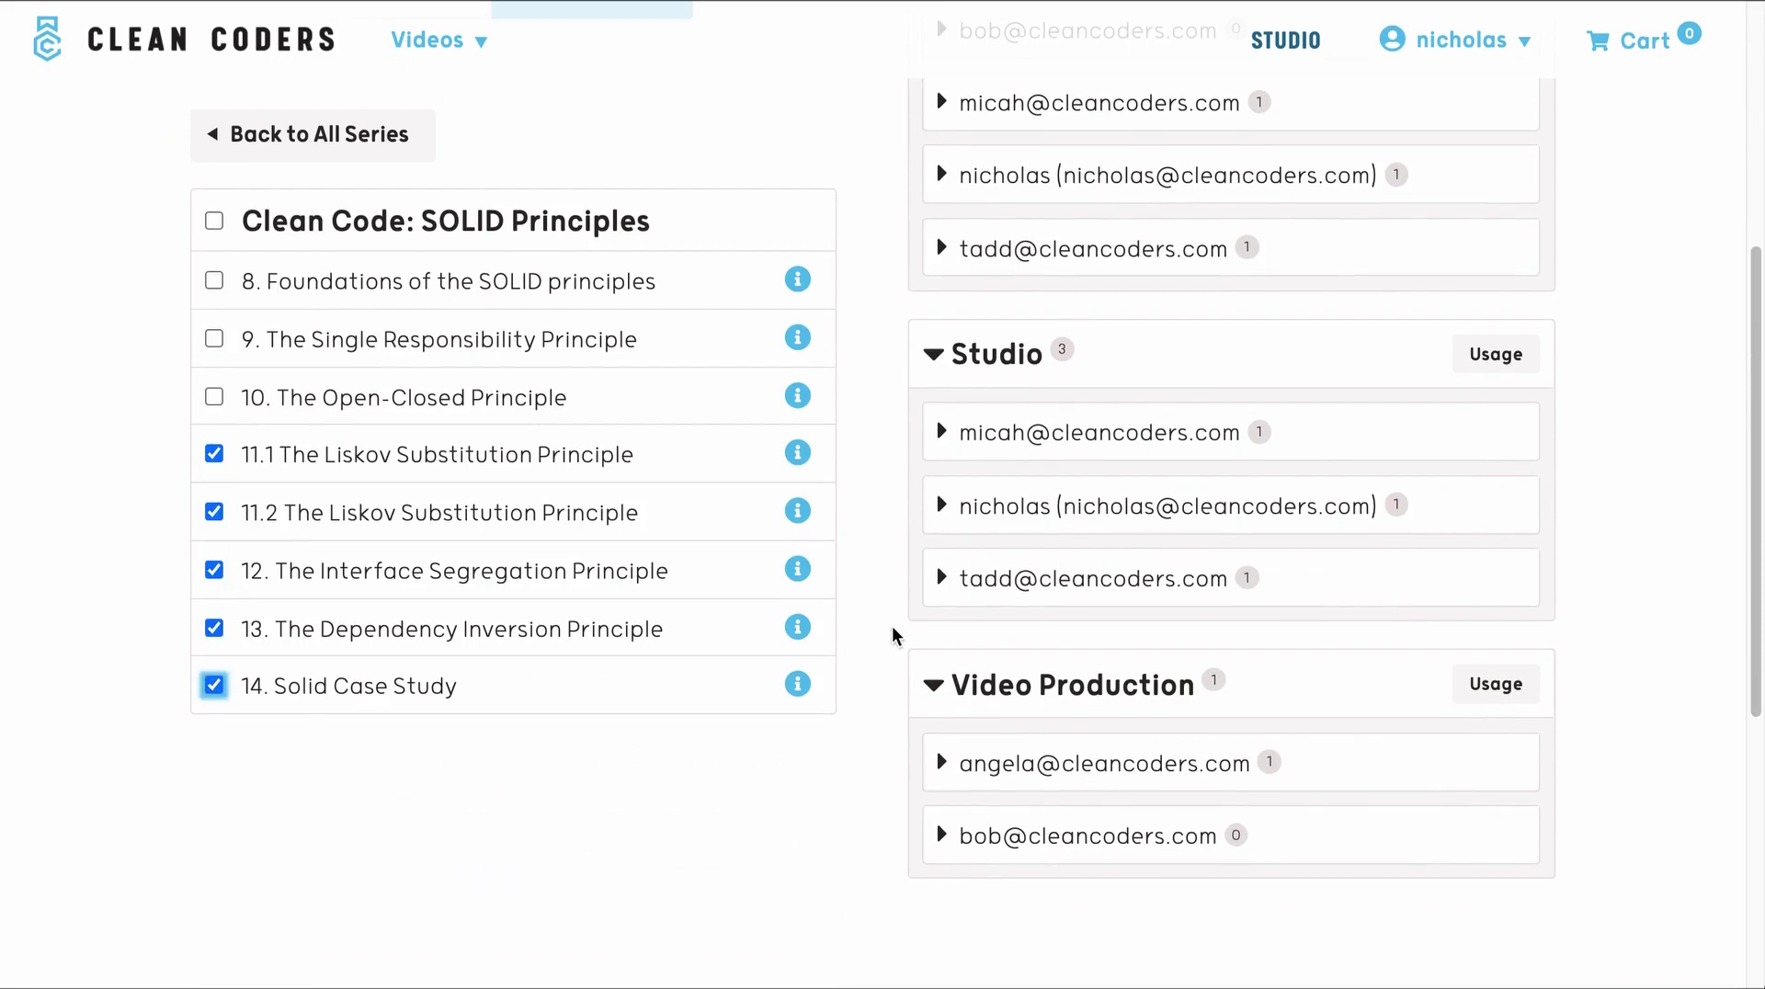
- Assign the ticked episodes to Video Production, confirming 10 licenses; All Members shows 14
scroll(897, 634, down, 1)
drag(468, 570, 1041, 686)
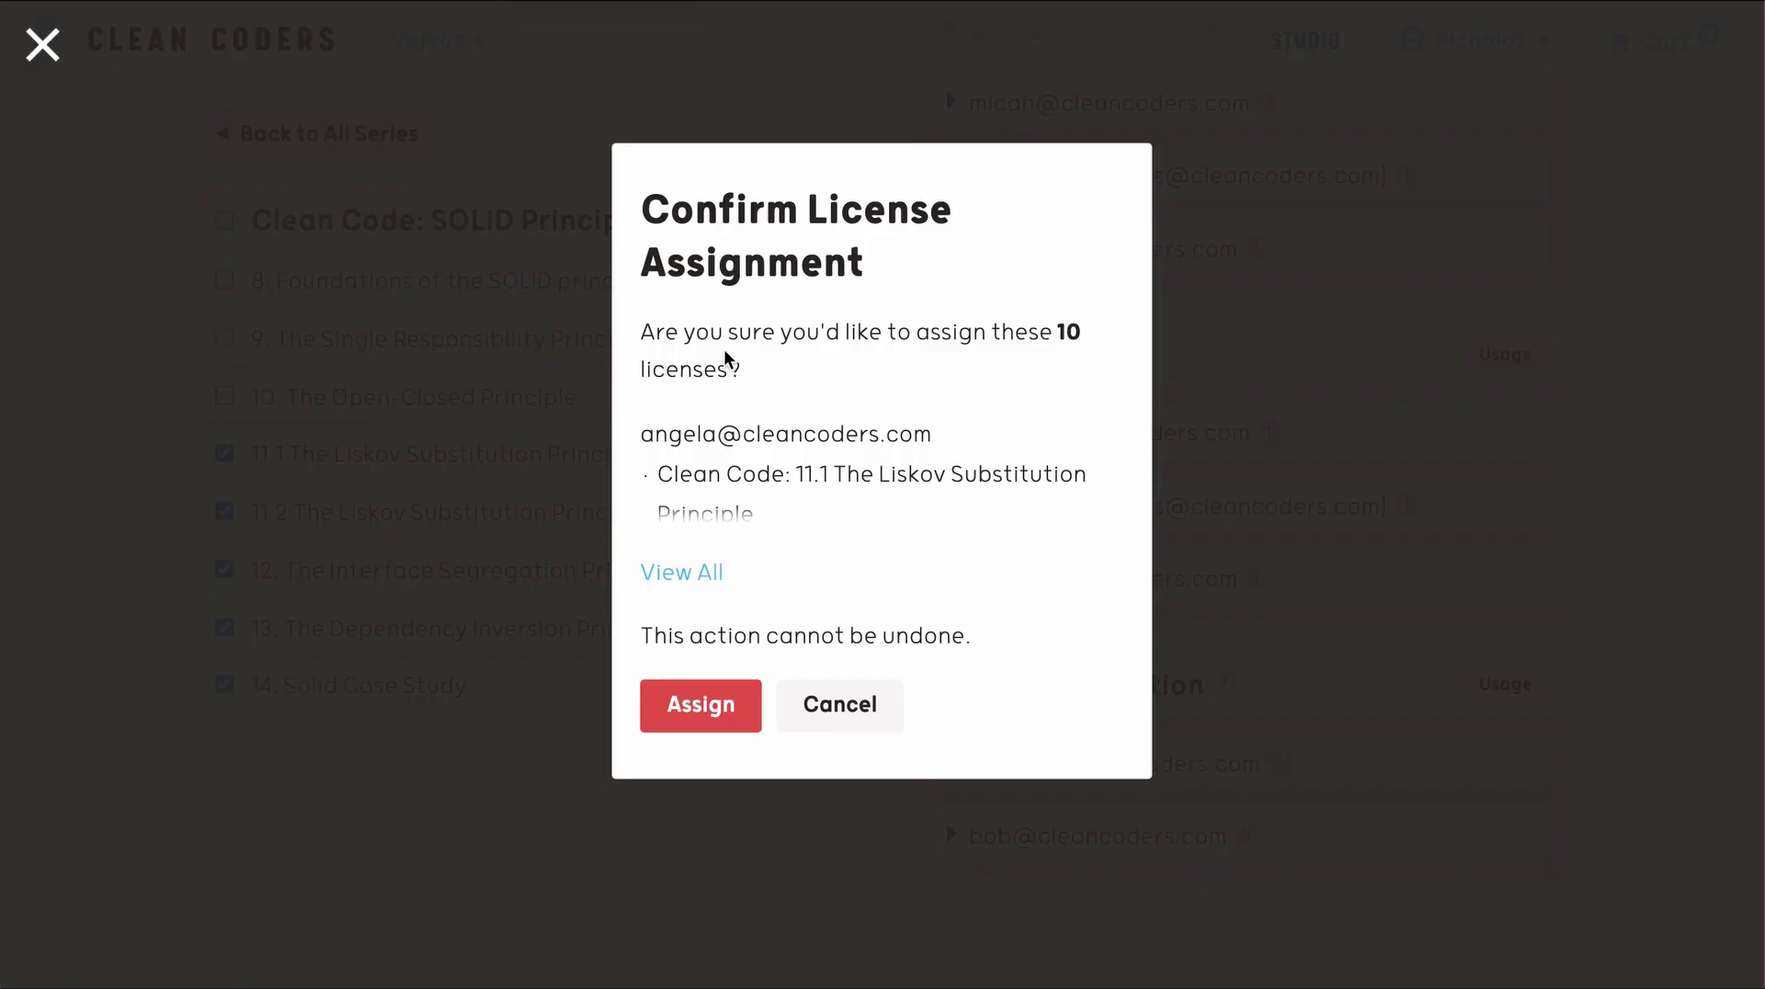
click(712, 707)
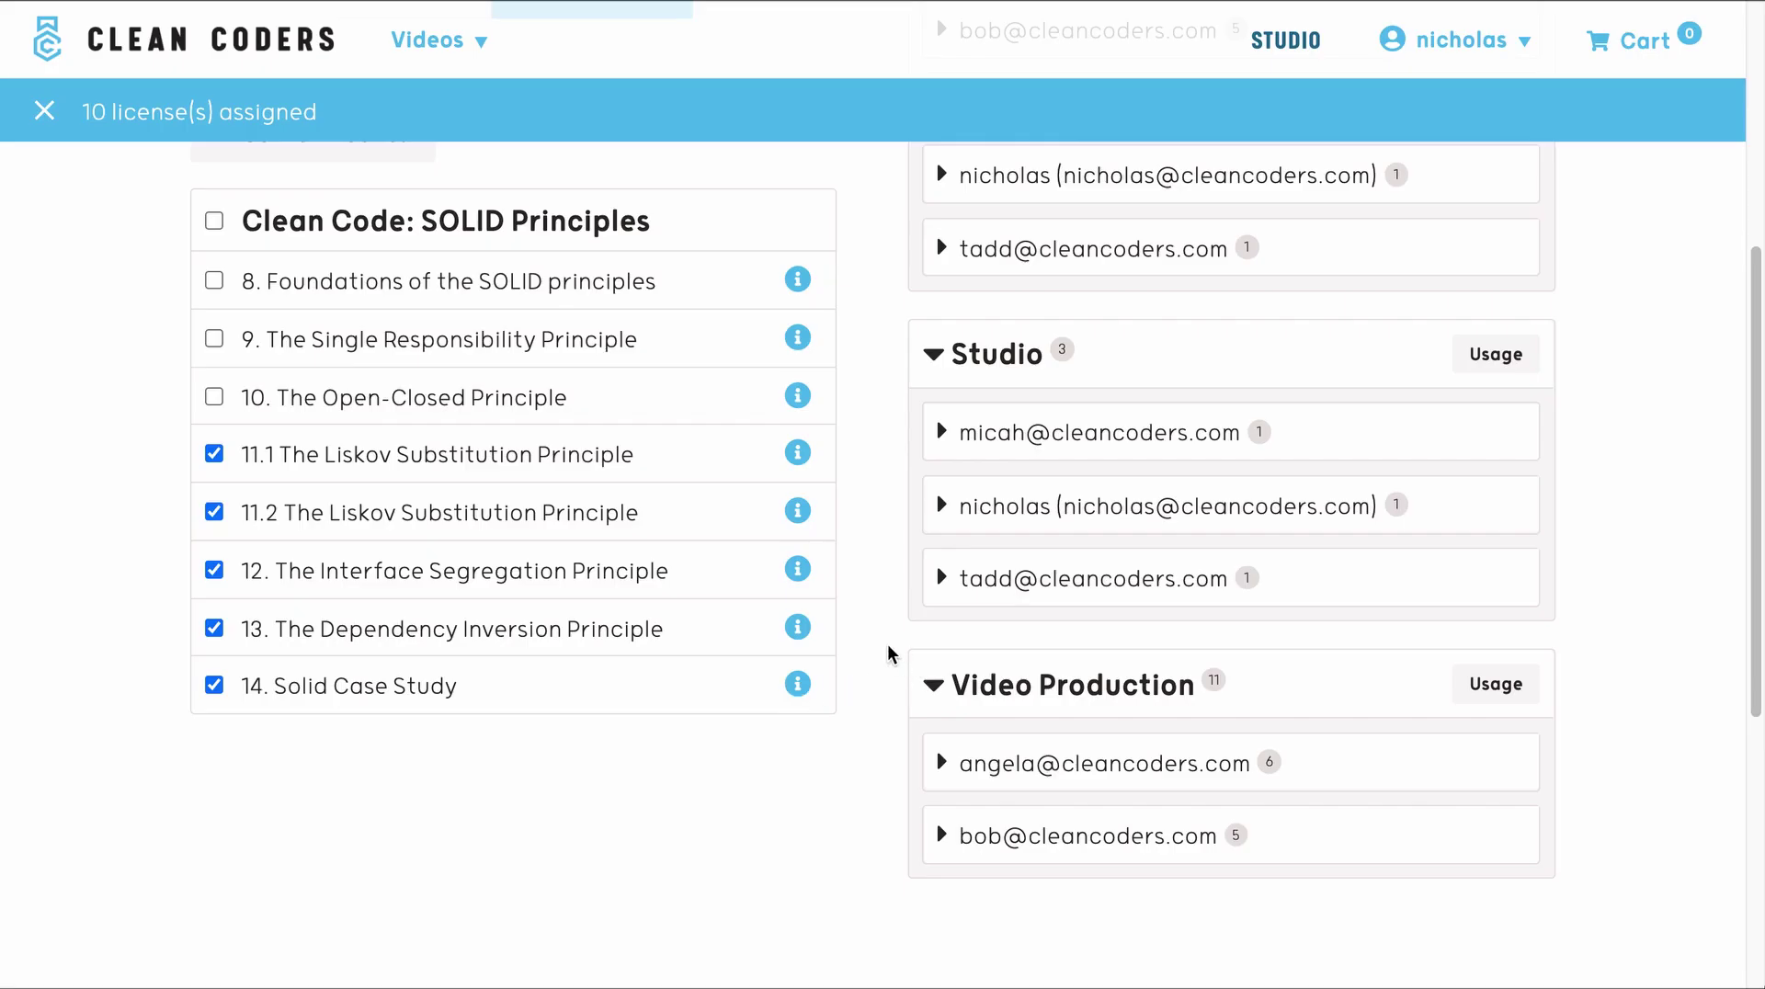
scroll(887, 654, up, 5)
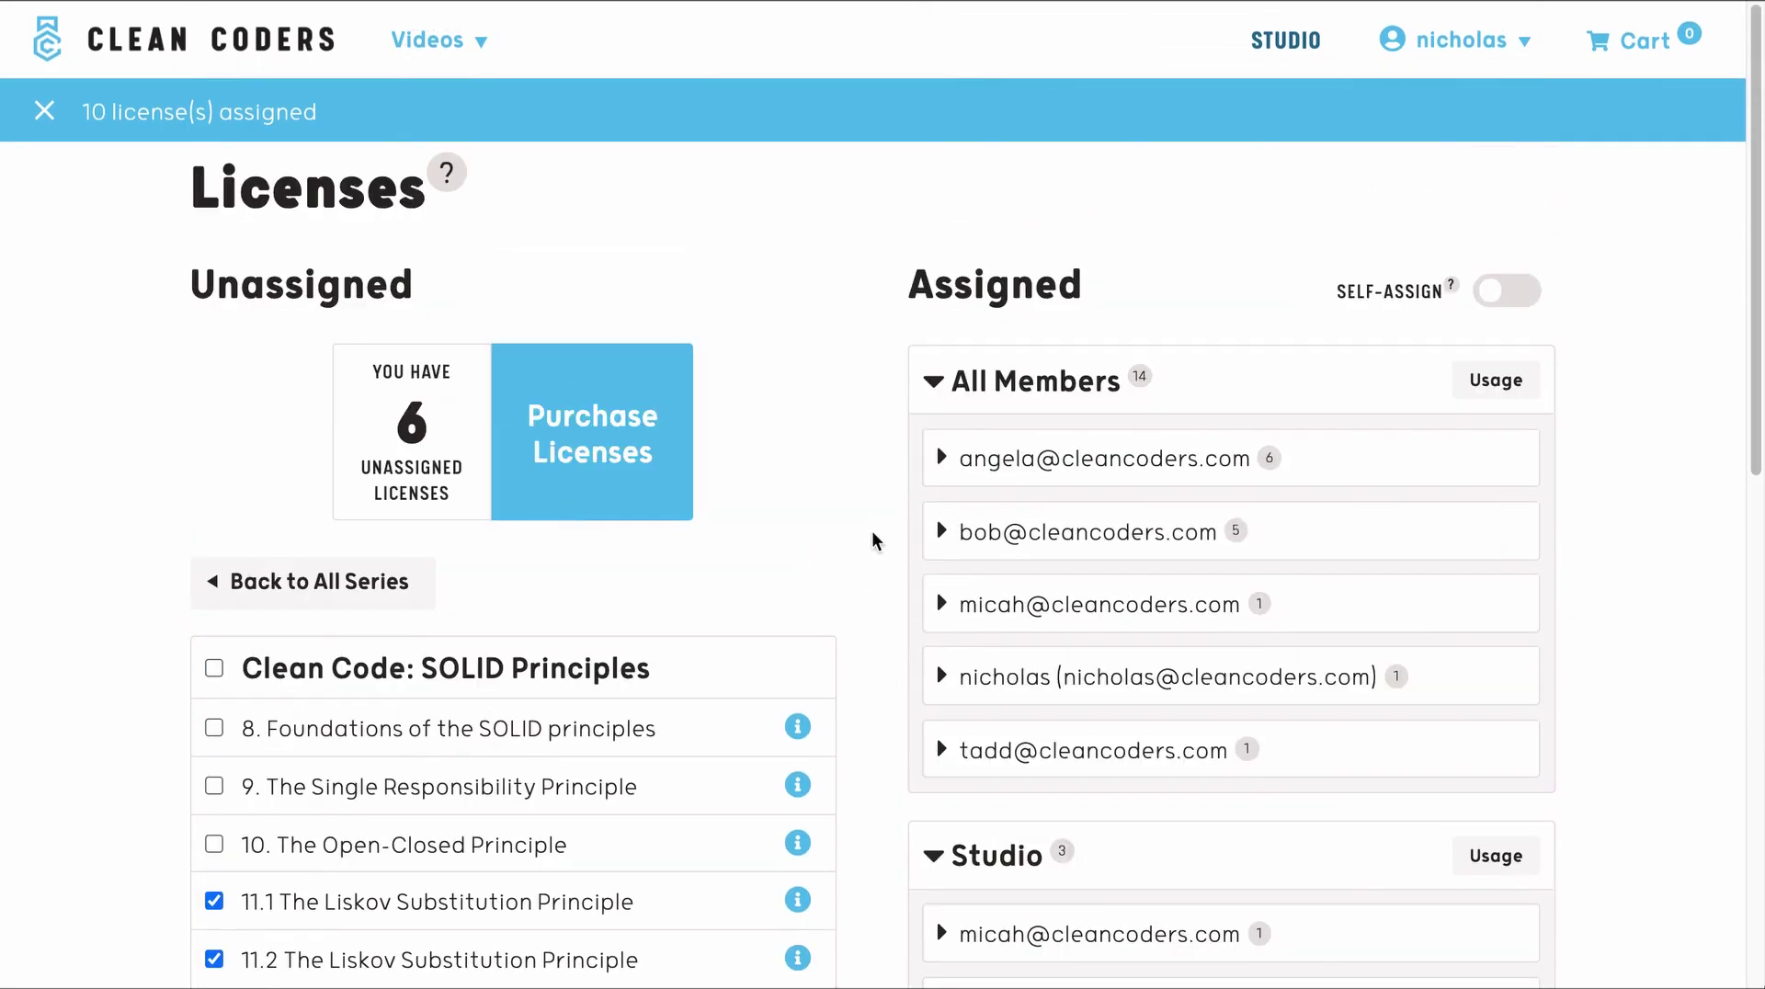
double_click(1141, 377)
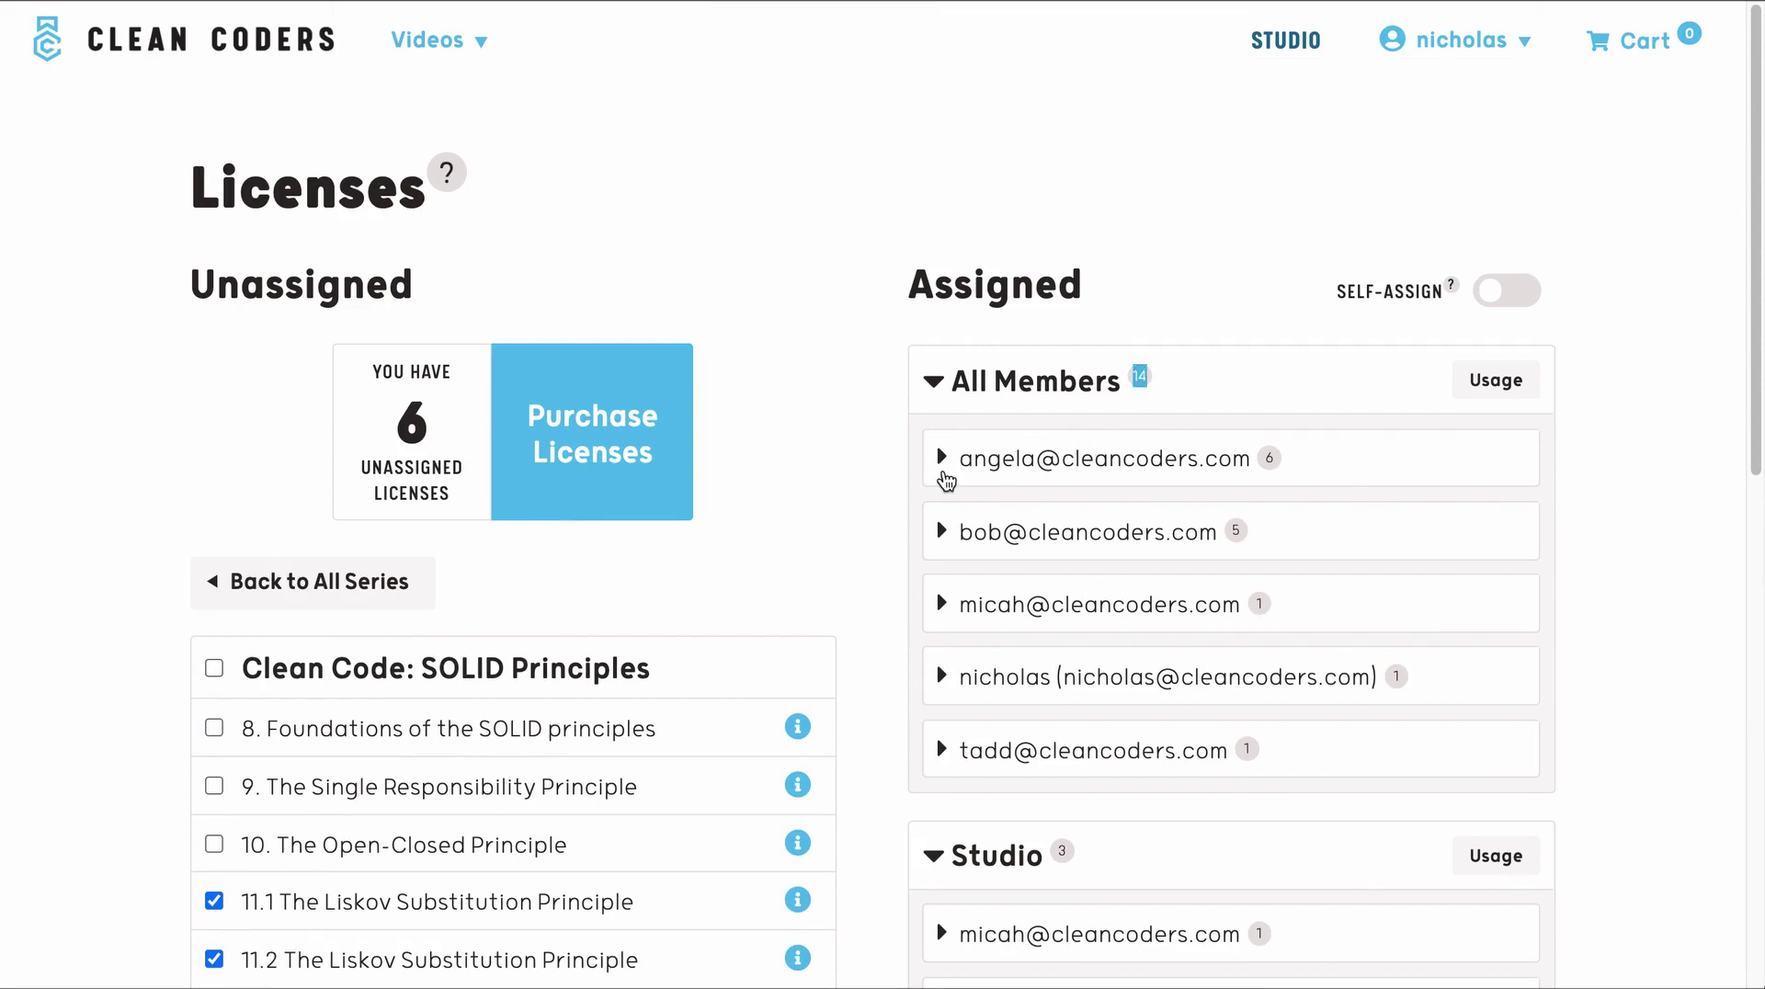
- Check the first two members' license lists, then switch member Self-Assign on
click(942, 459)
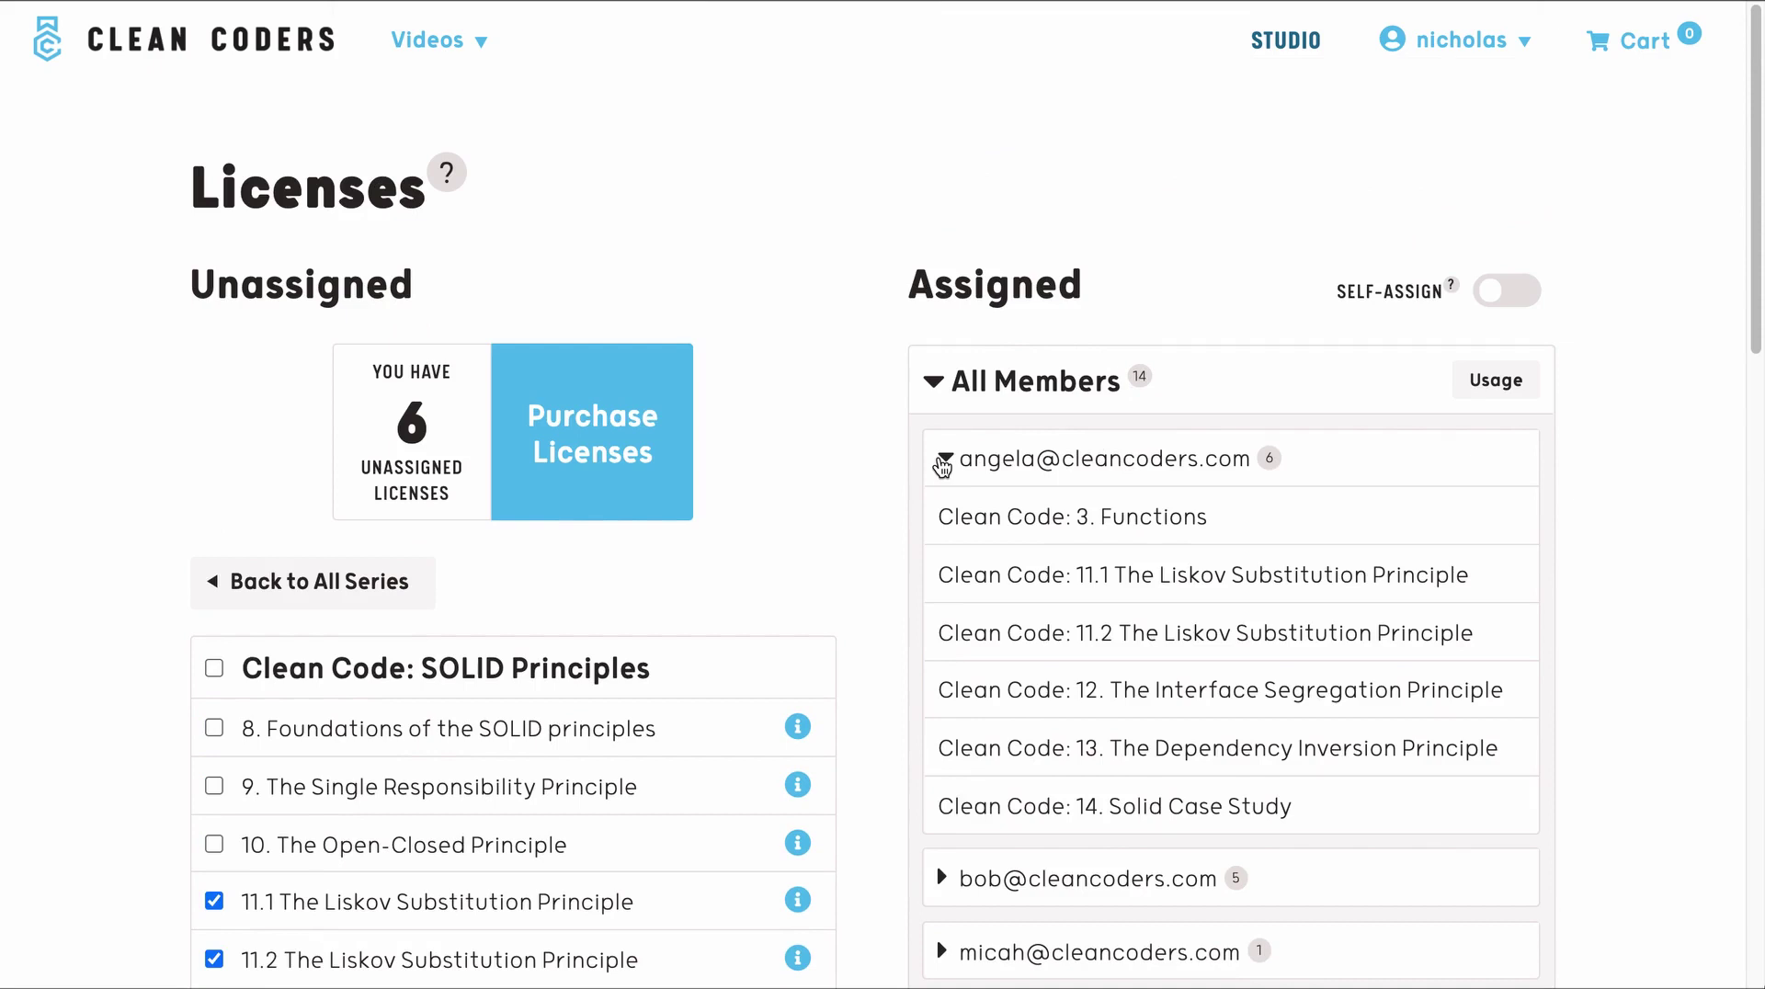
click(942, 462)
click(939, 533)
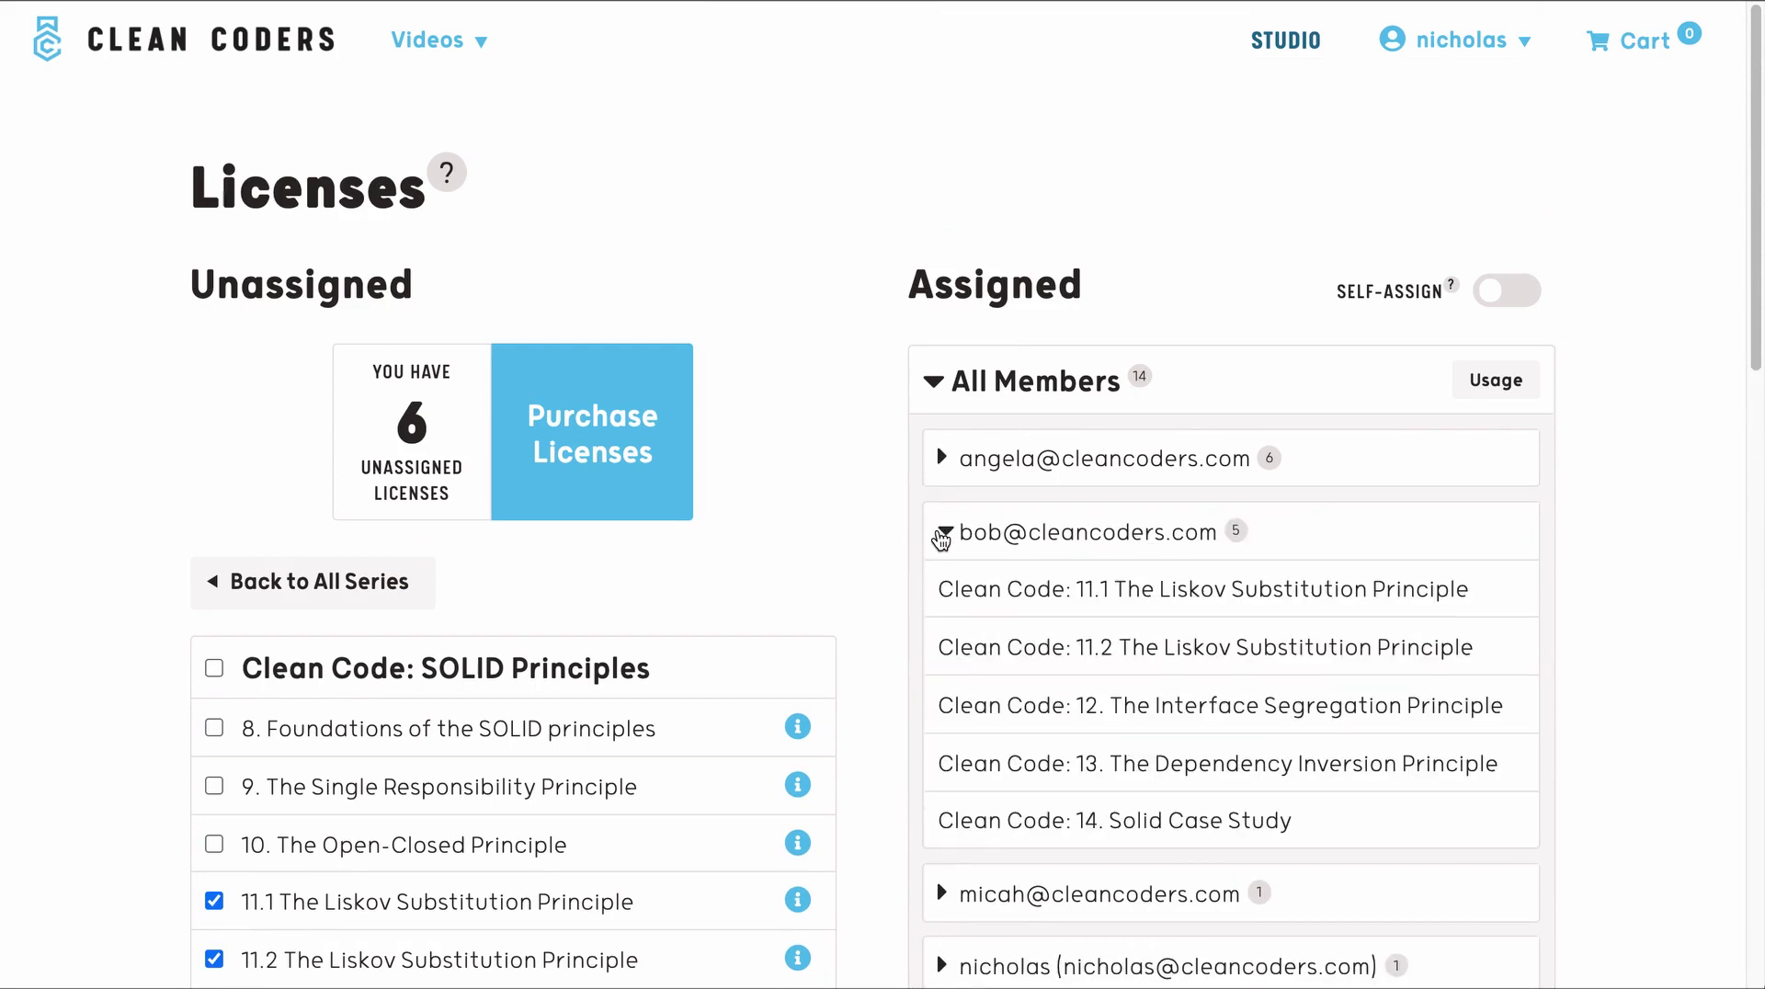
click(940, 535)
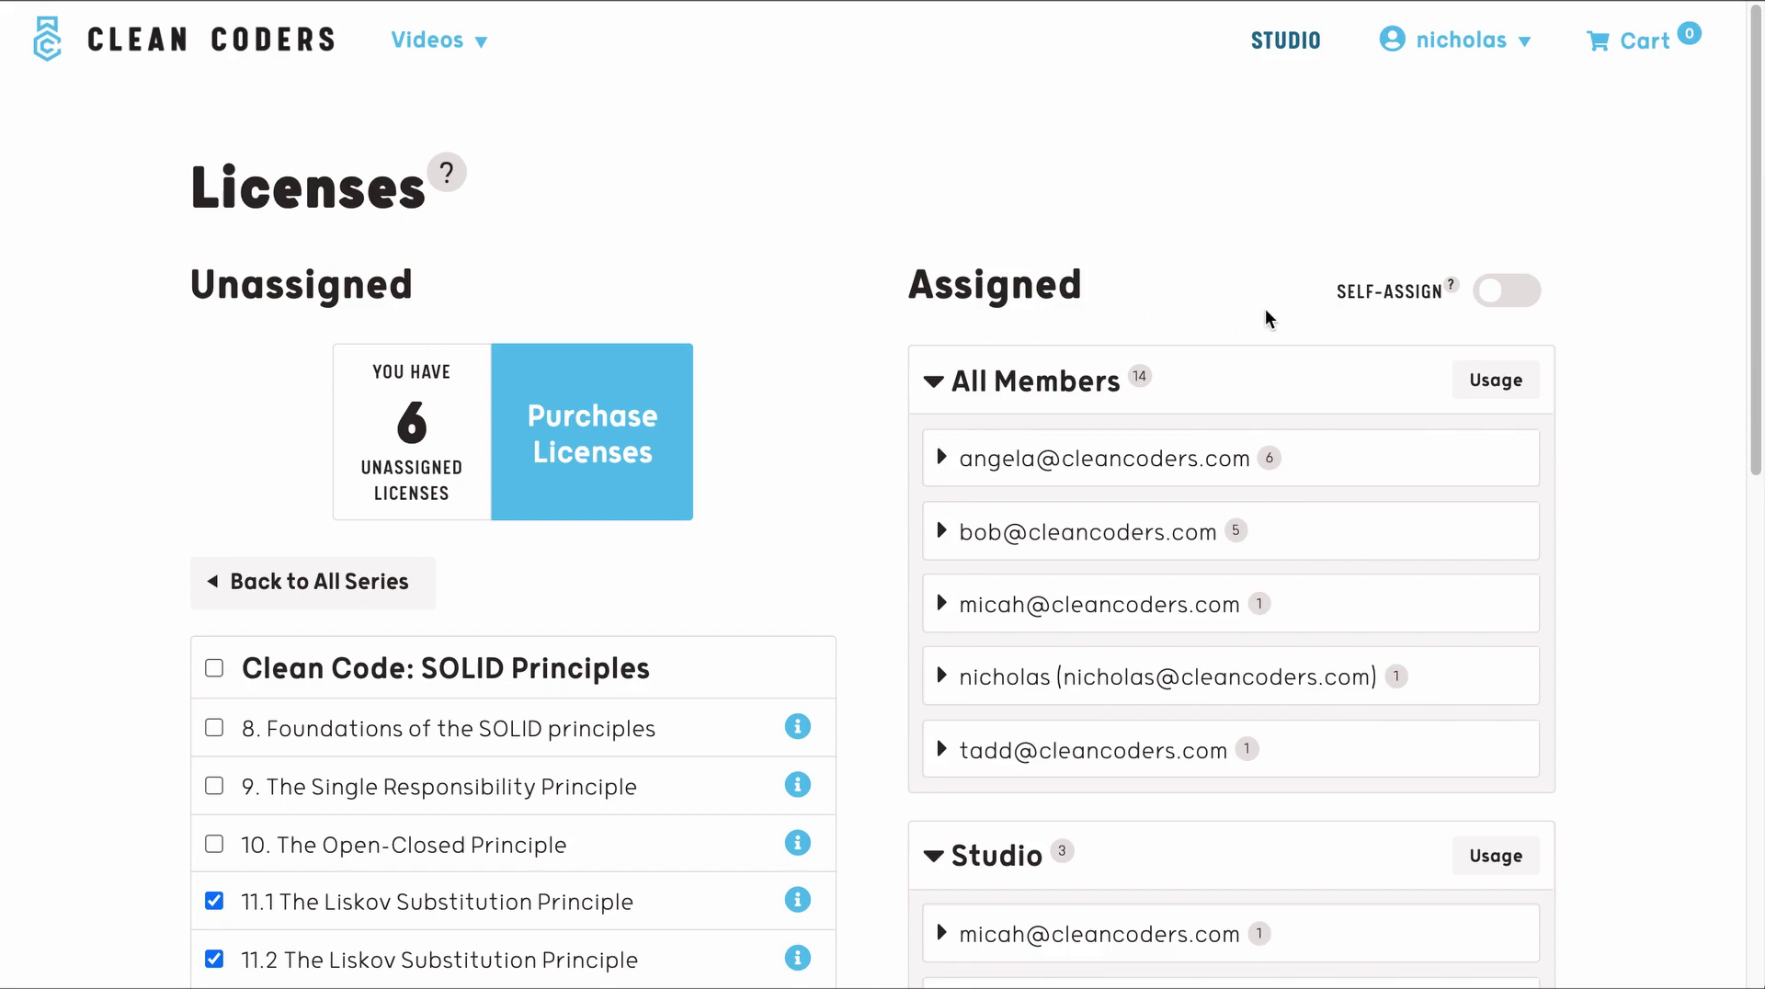
mouse_move(1378, 311)
click(1515, 294)
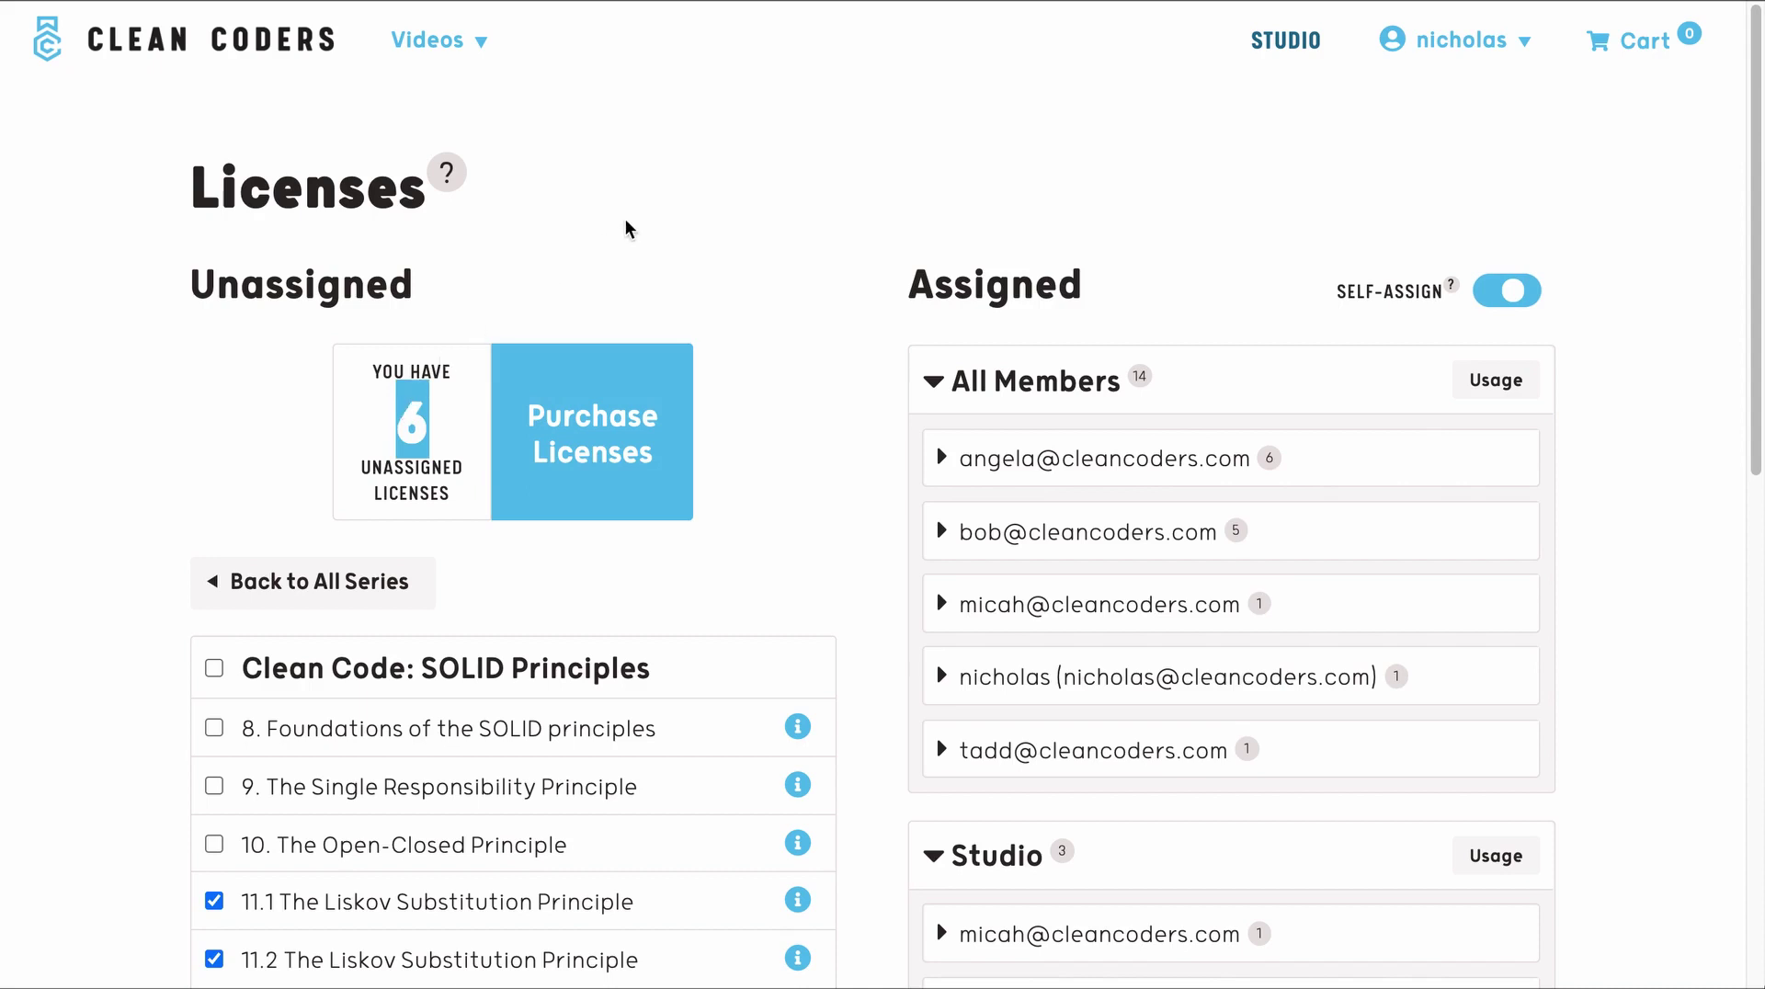
- Clear the selection on the unassigned count and switch the Self-Assign toggle off
click(853, 428)
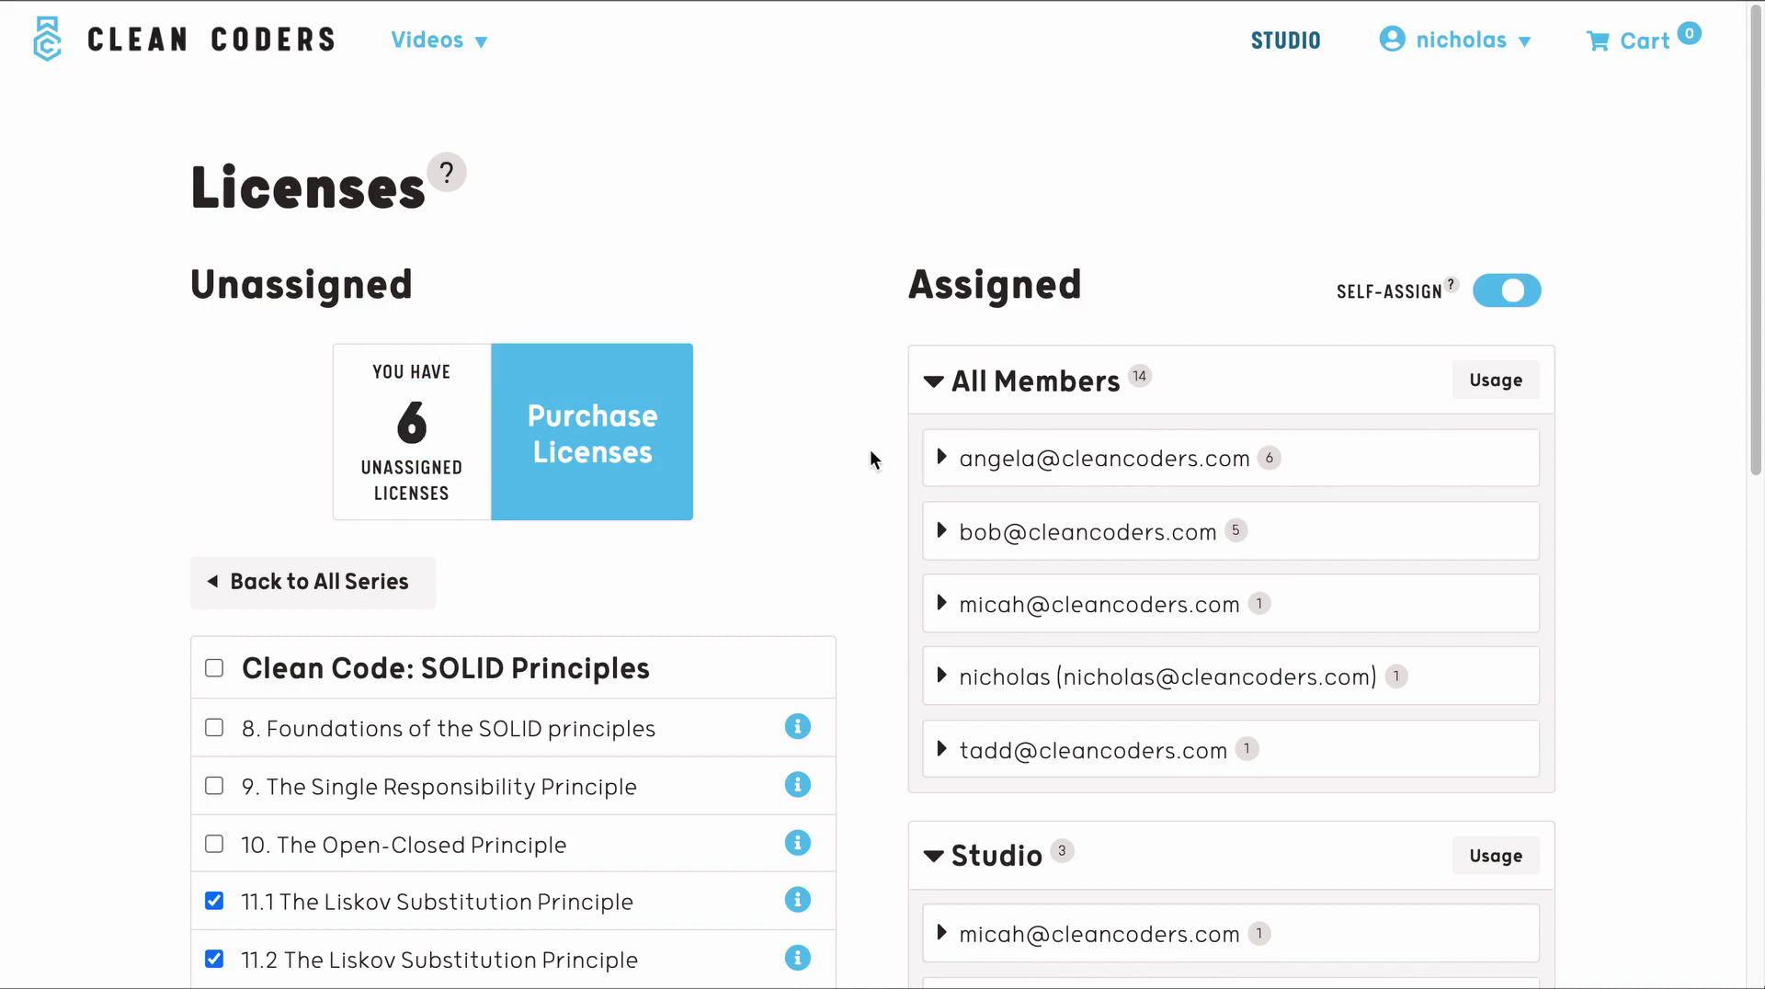
scroll(872, 454, down, 3)
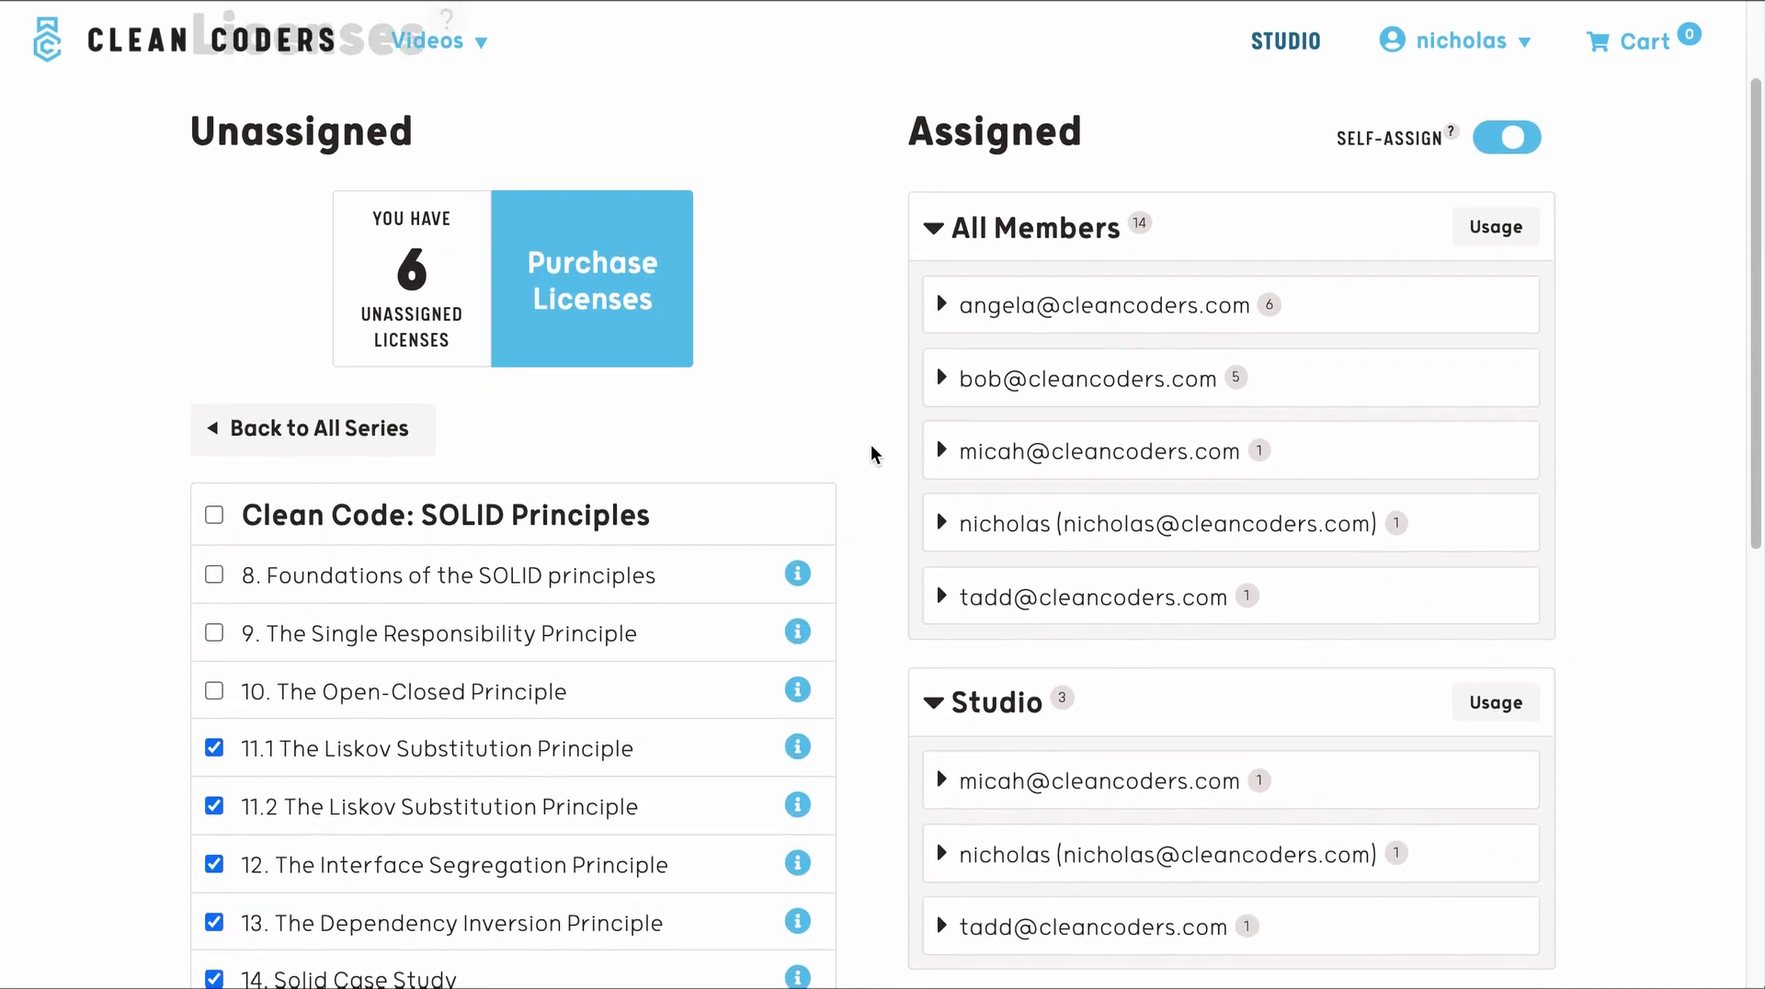
scroll(871, 454, up, 3)
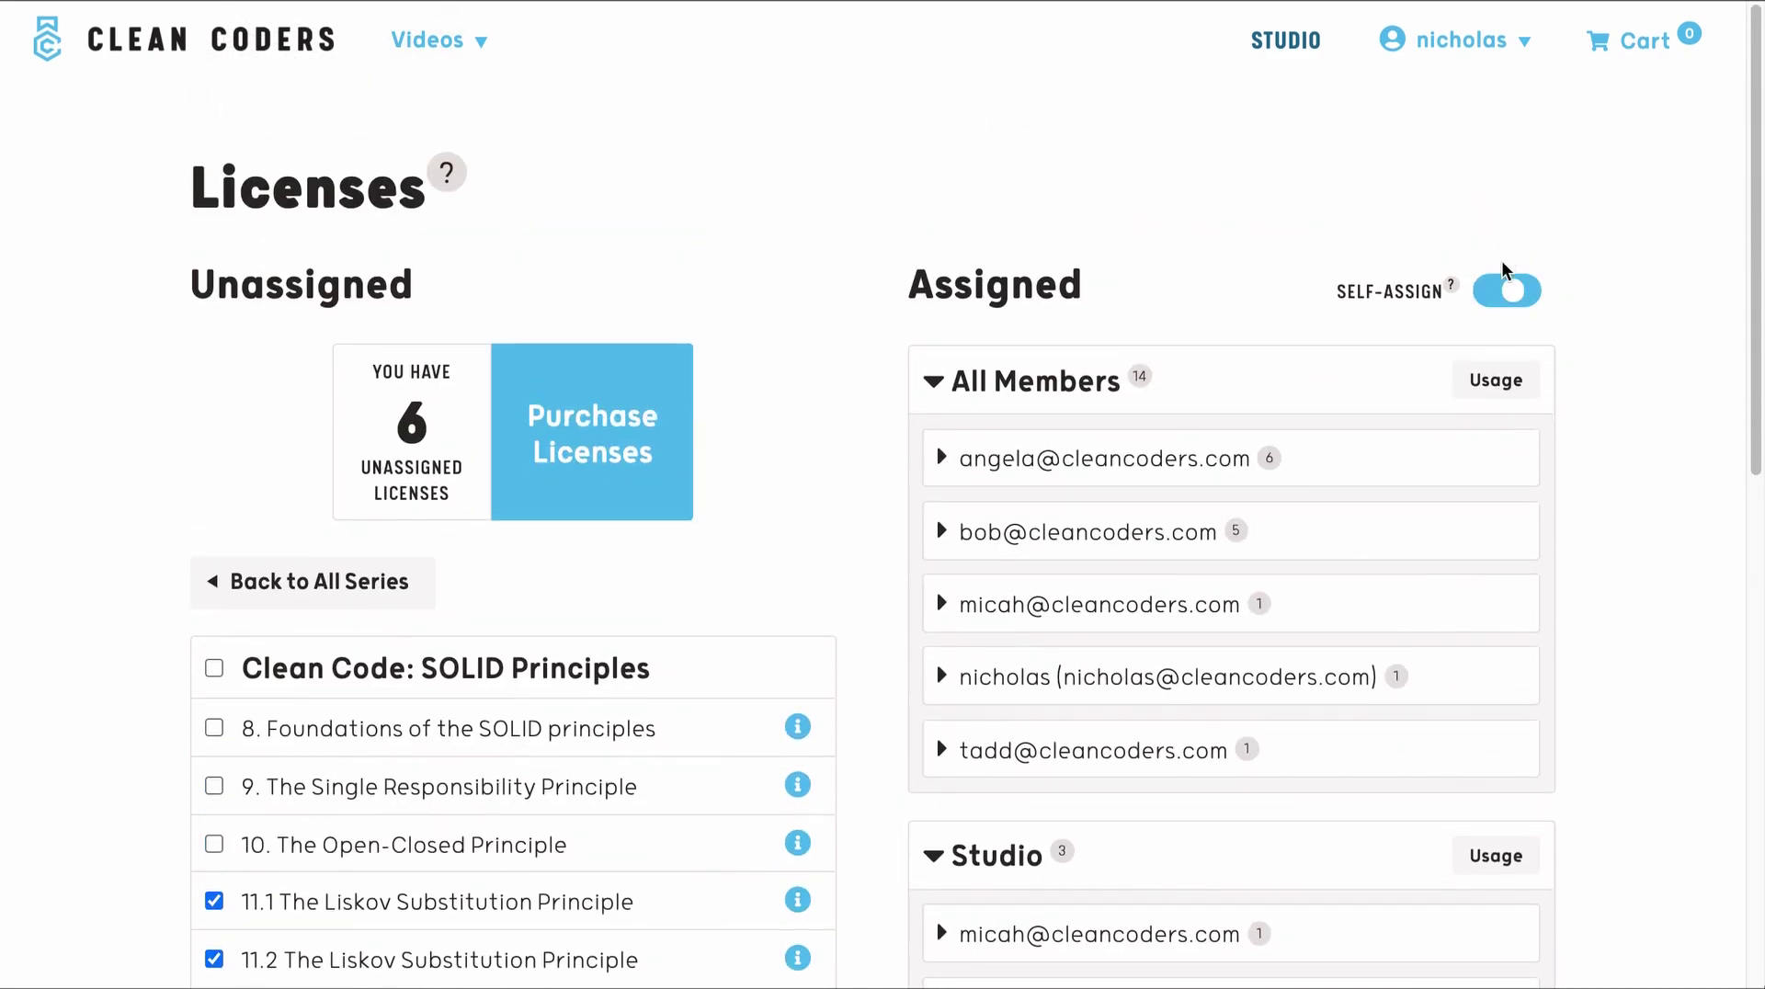
click(1498, 303)
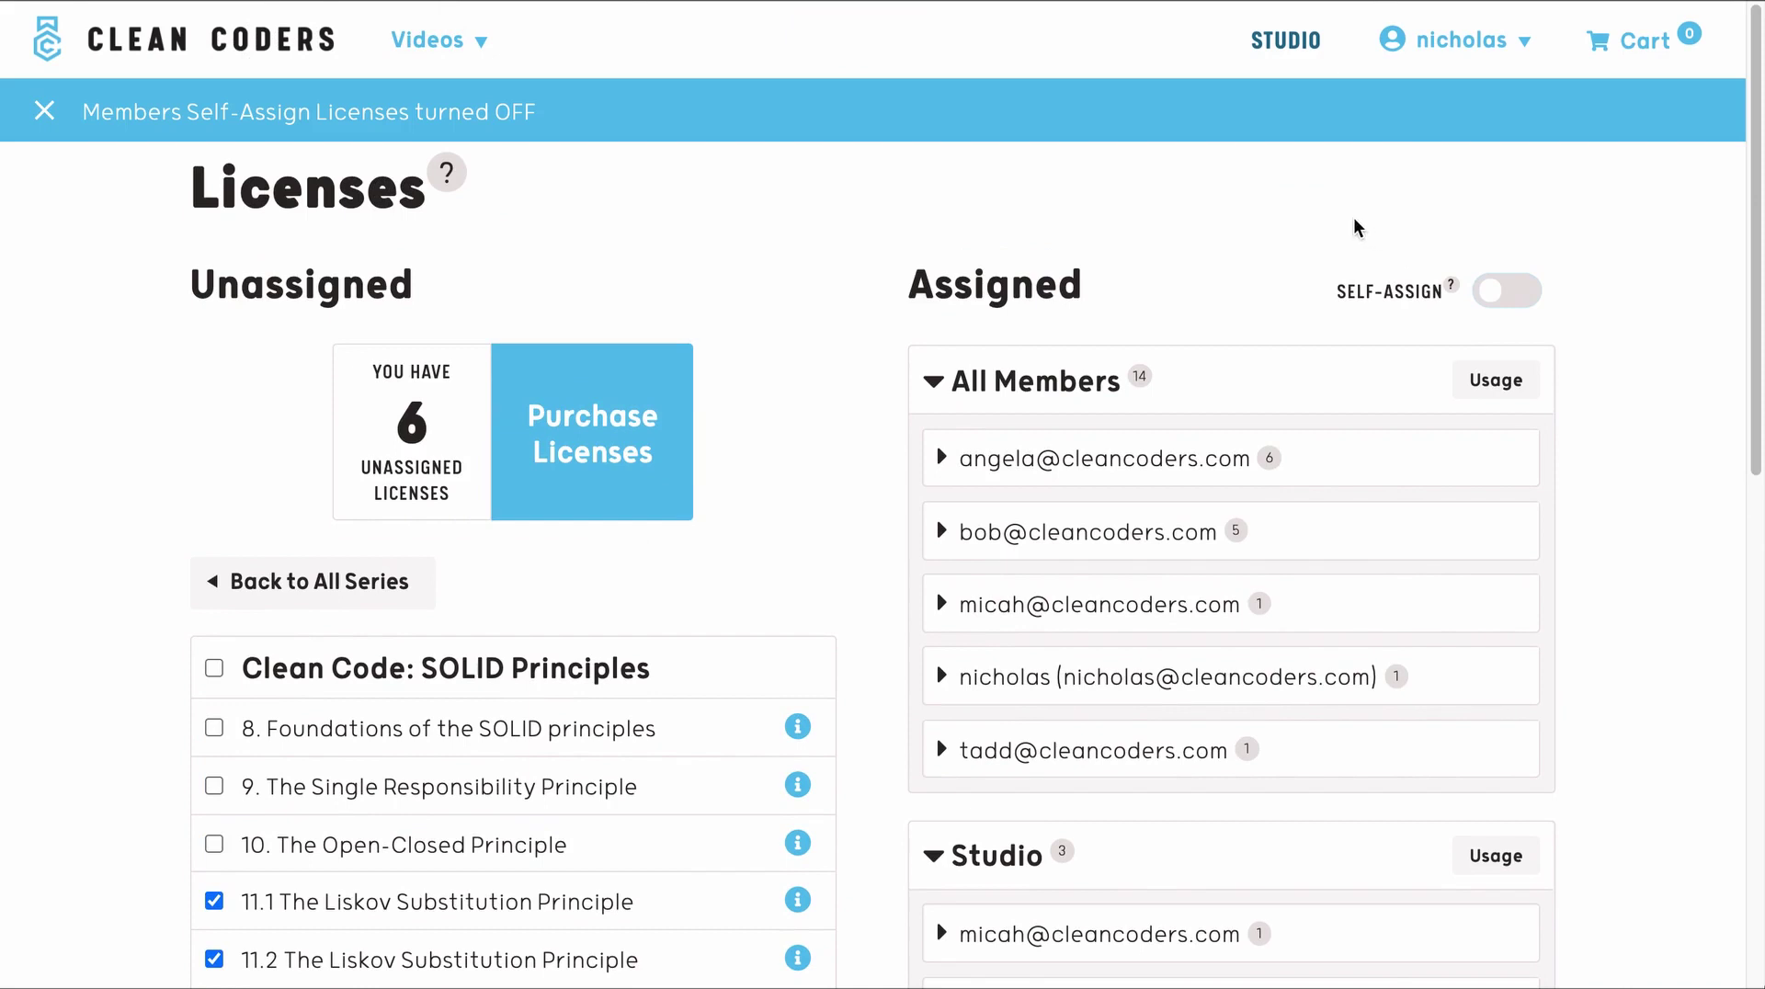